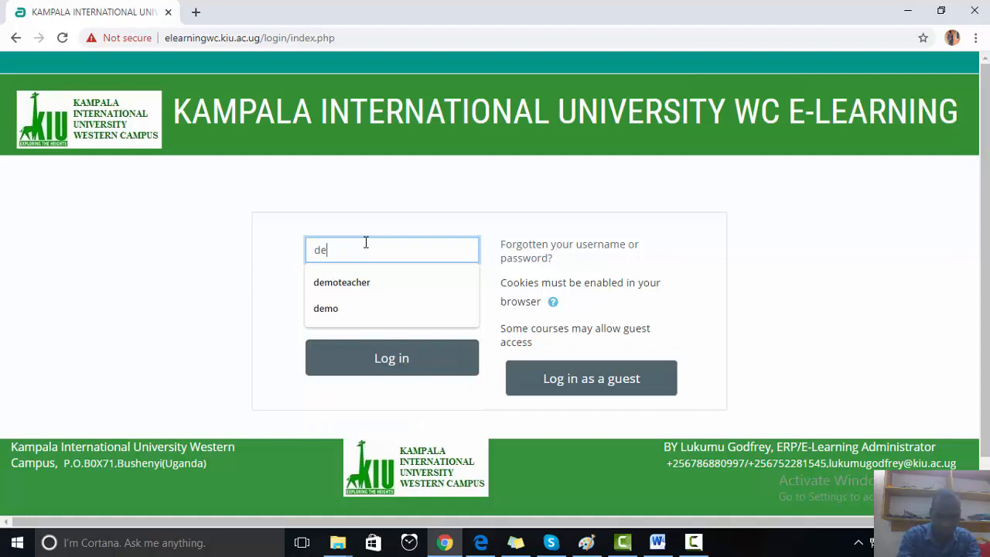
Log in to KIU WC E-Learning with the teacher username and account password
{"action": "type", "text": "teac"}
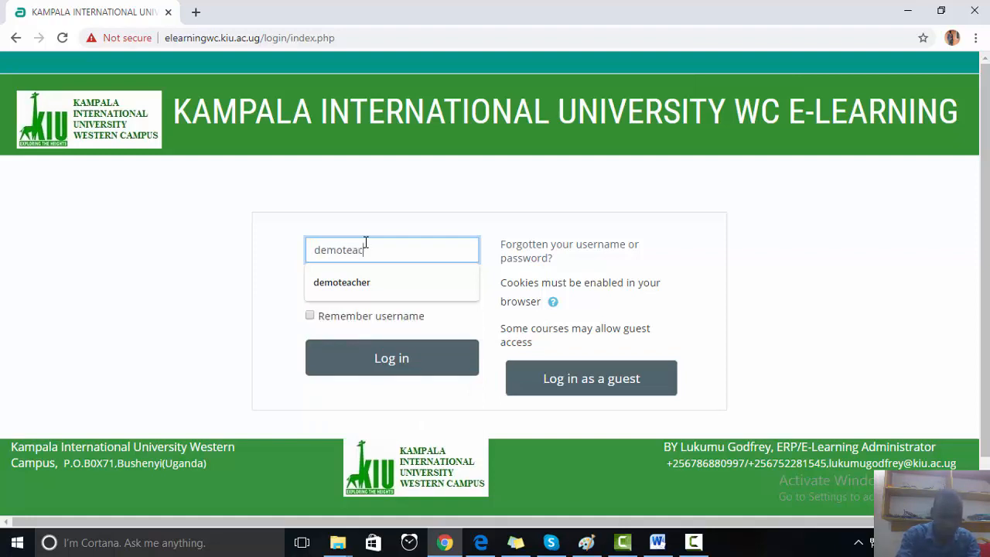
{"action": "type", "text": "her"}
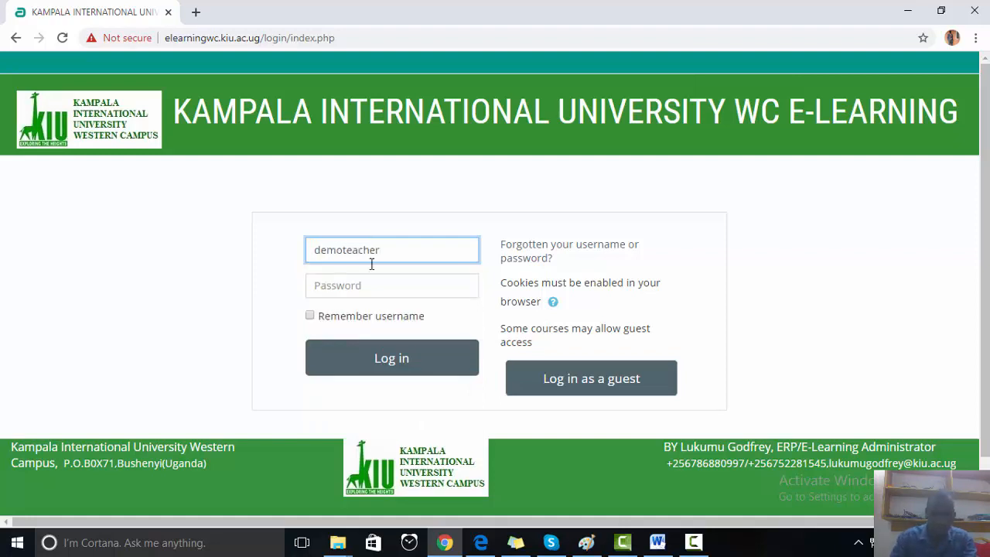
{"action": "left_click", "coordinate": [361, 293]}
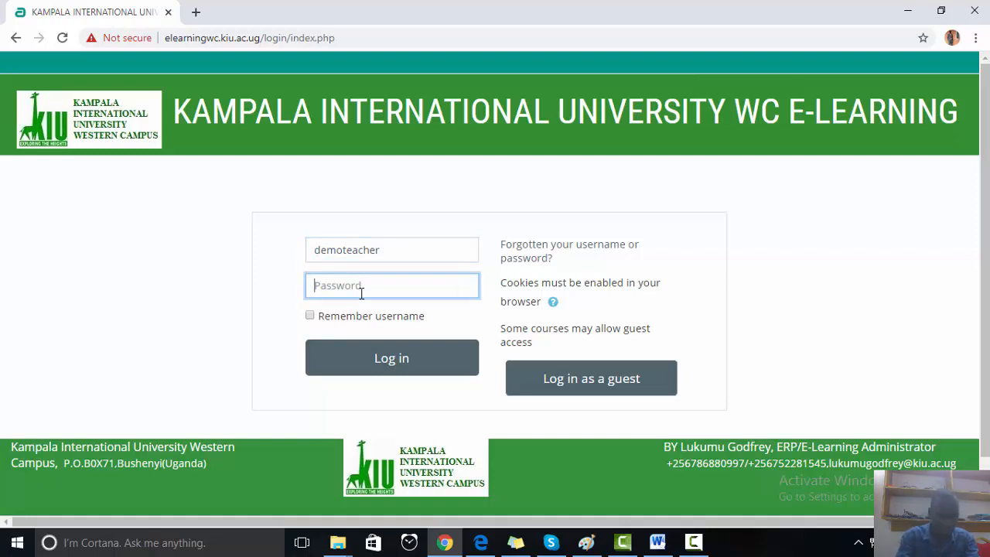
{"action": "type", "text": "*"}
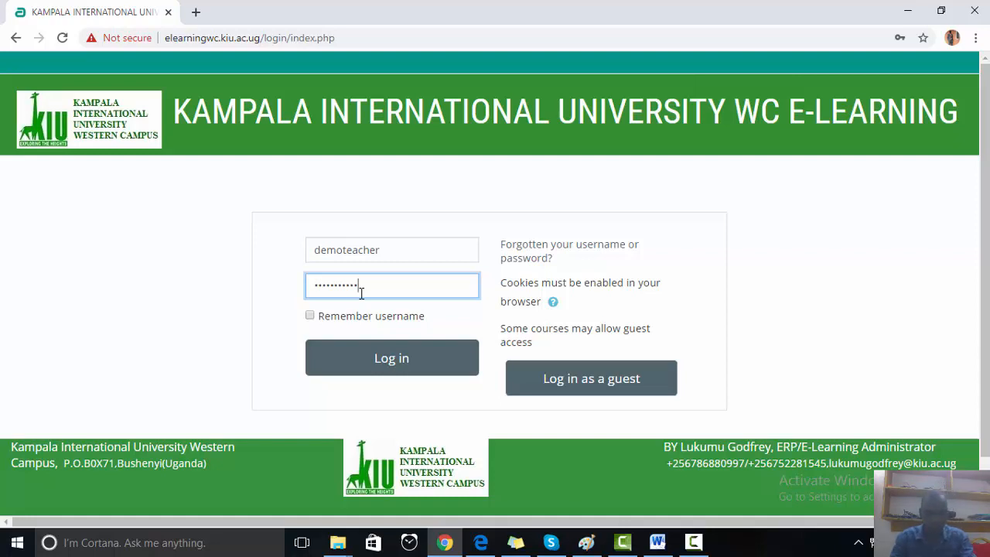
{"action": "type", "text": "**"}
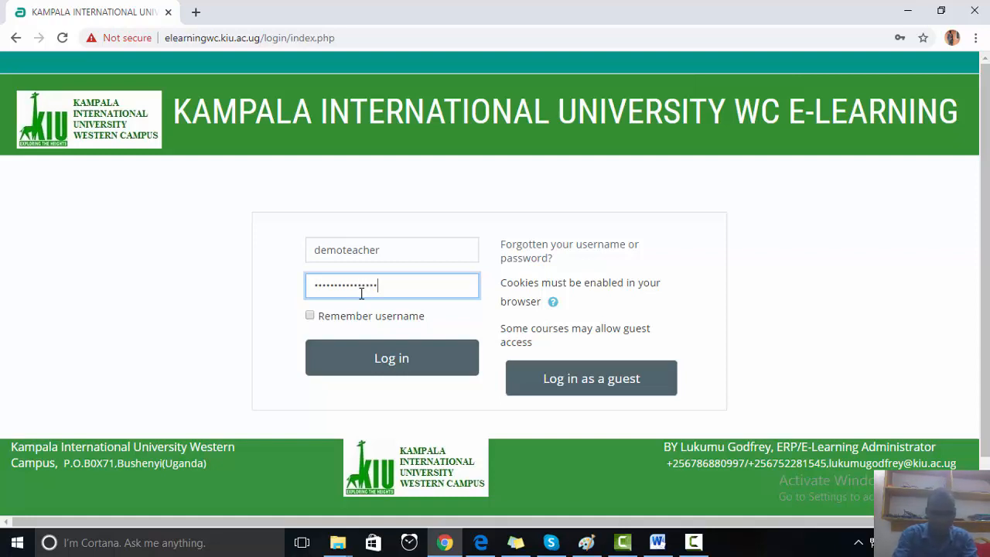
{"action": "left_click", "coordinate": [387, 358]}
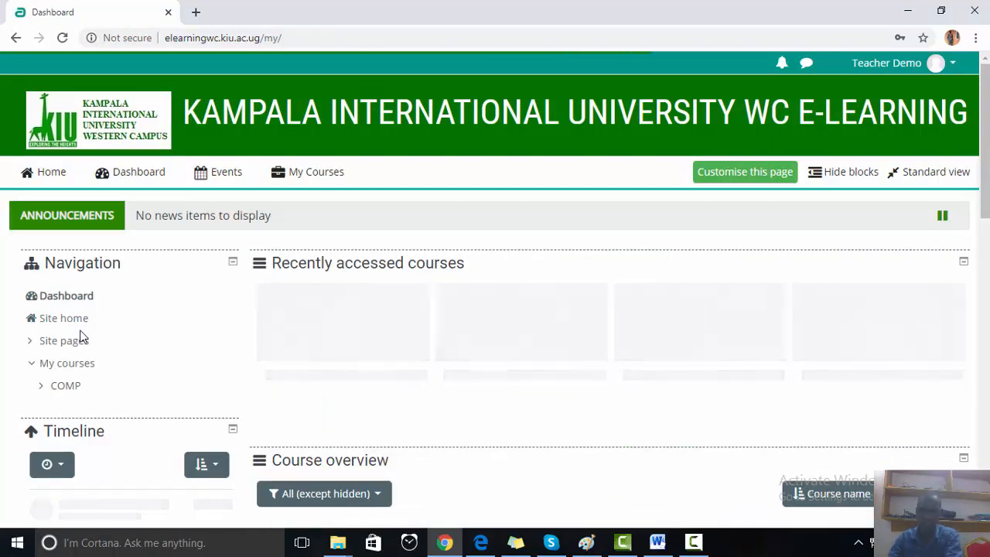
{"action": "left_click", "coordinate": [657, 542]}
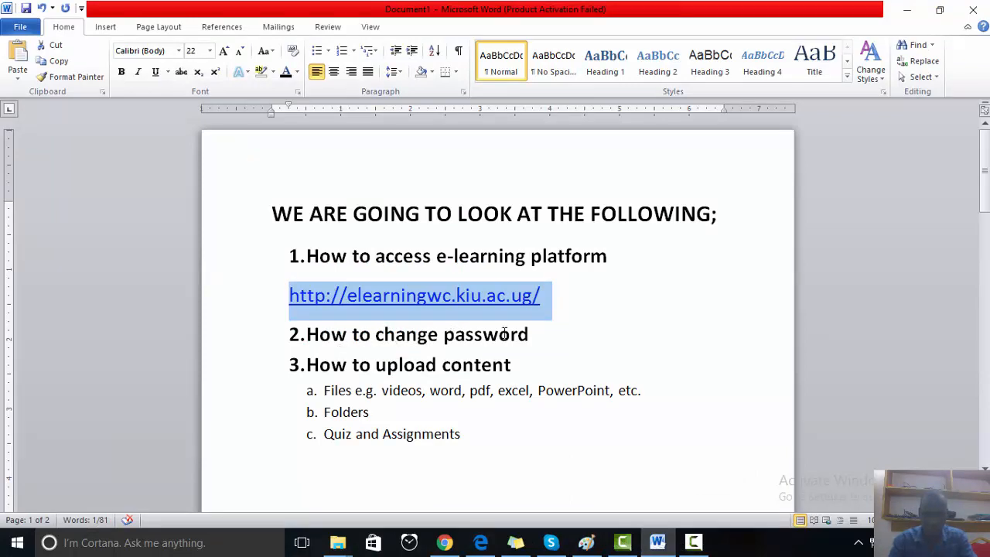
{"action": "left_click", "coordinate": [658, 541]}
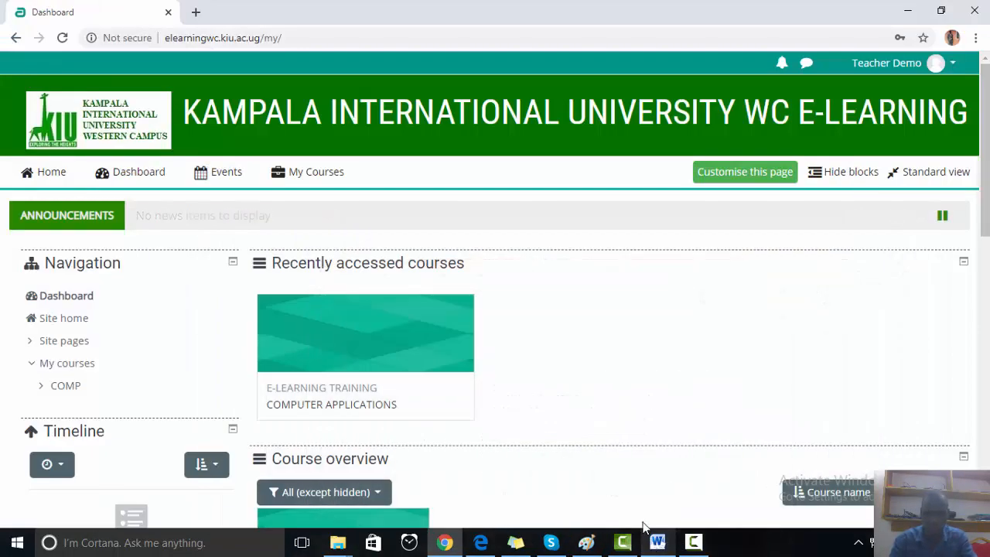
Open the Change password form from the account Preferences
{"action": "left_click", "coordinate": [954, 65]}
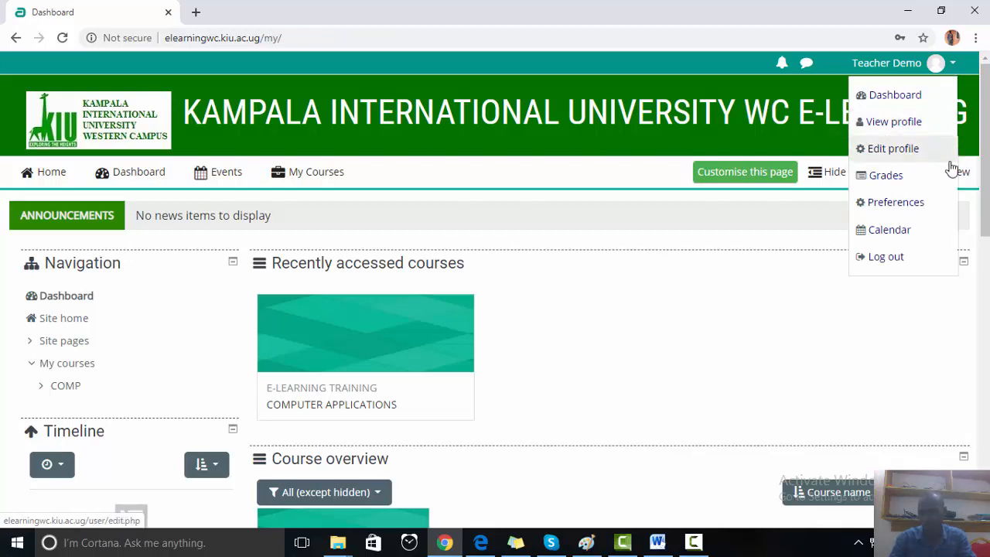
{"action": "left_click", "coordinate": [890, 206]}
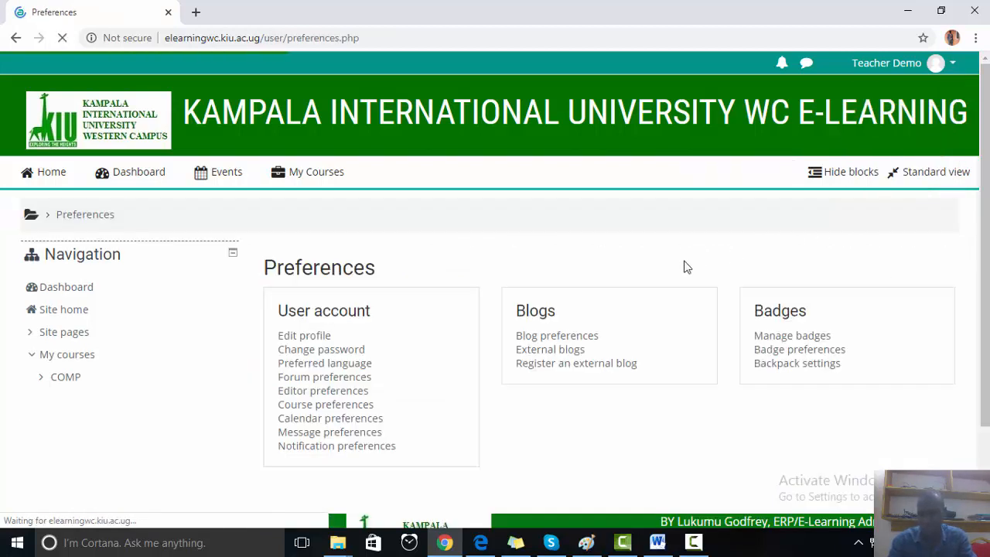
{"action": "left_click", "coordinate": [334, 353]}
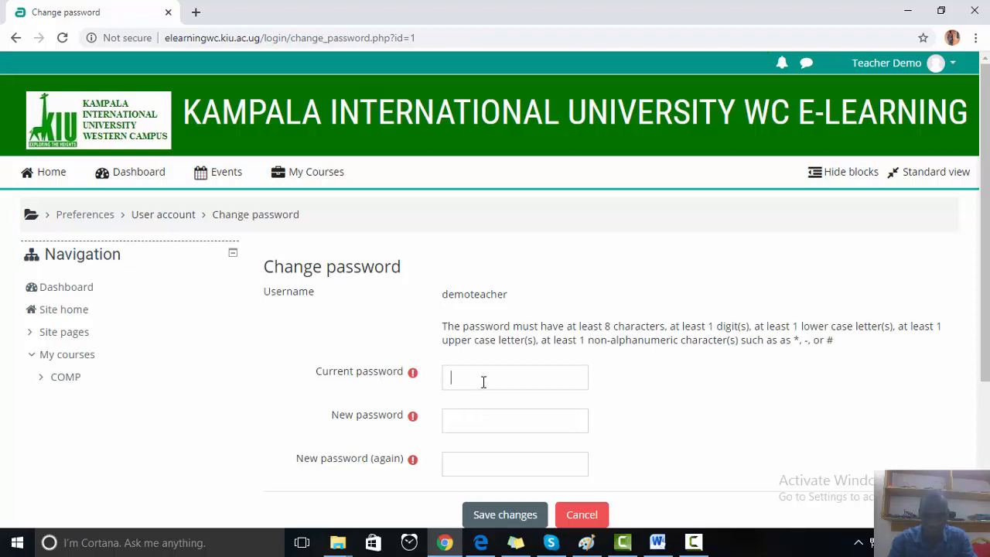
Step through the current, new and repeat password fields, then cancel without saving
{"action": "left_click", "coordinate": [483, 381]}
{"action": "scroll", "coordinate": [482, 380], "scroll_direction": "down", "scroll_amount": 1}
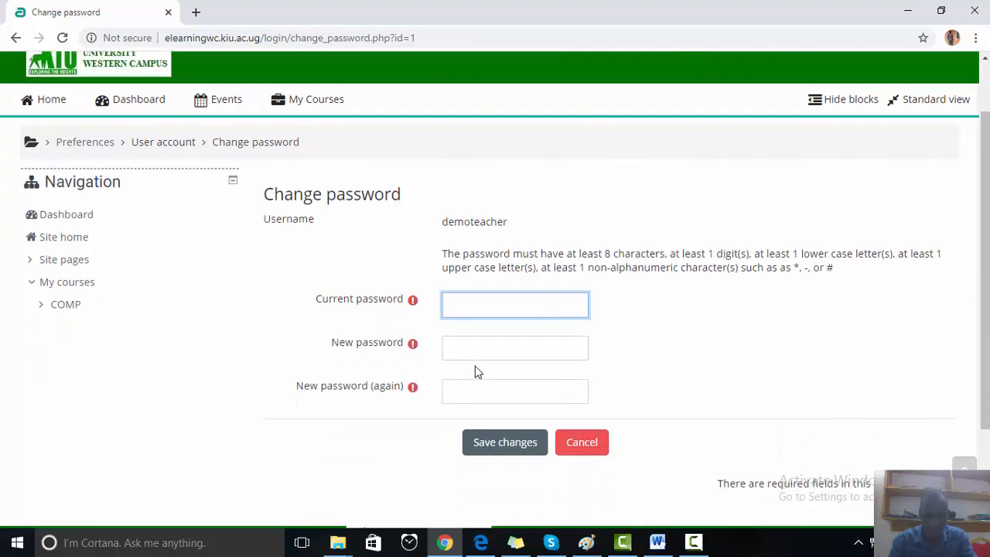
{"action": "left_click", "coordinate": [476, 356]}
{"action": "scroll", "coordinate": [477, 353], "scroll_direction": "down", "scroll_amount": 2}
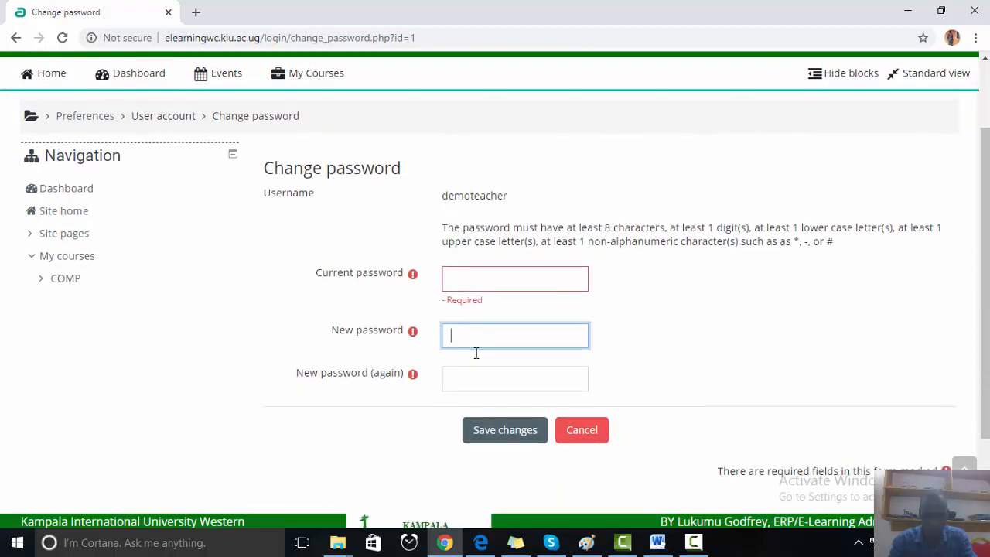
{"action": "left_click", "coordinate": [483, 301]}
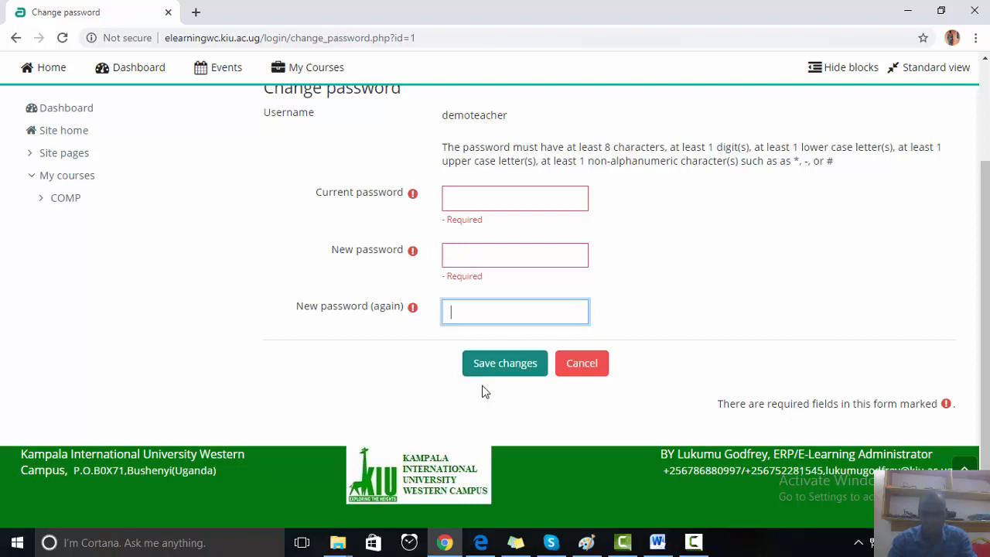
{"action": "left_click", "coordinate": [588, 367]}
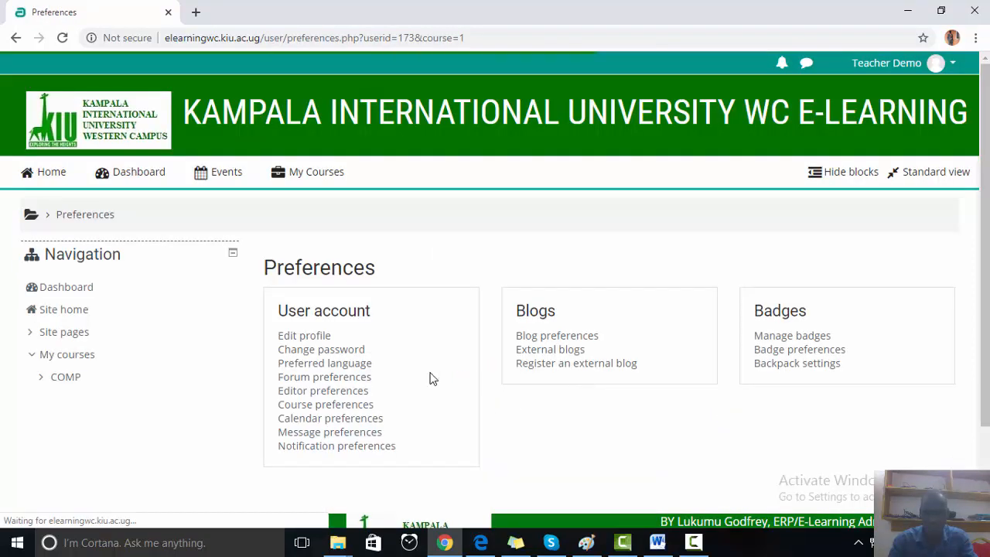
Open the COMP course, then go back through Preferences to the Dashboard
{"action": "left_click", "coordinate": [67, 379]}
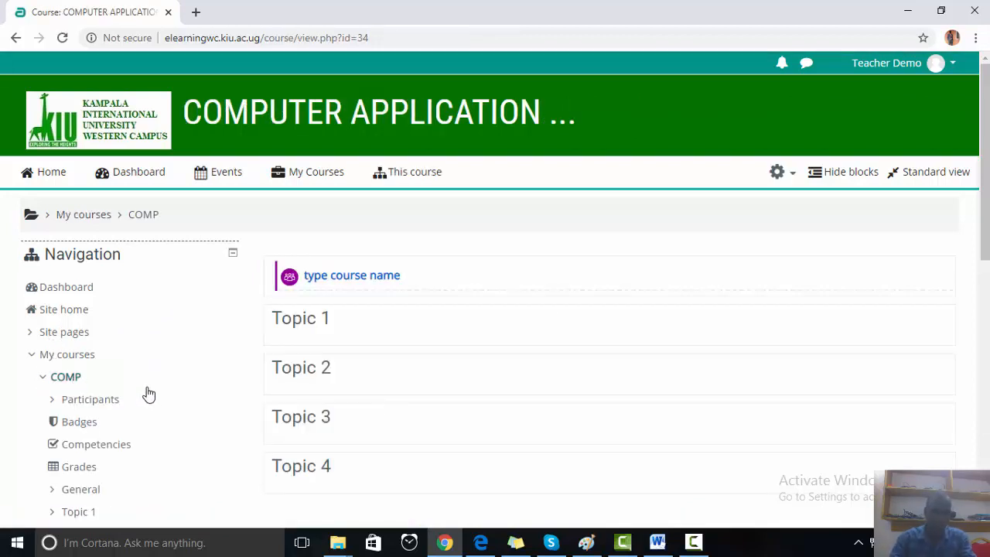
{"action": "left_click", "coordinate": [17, 38]}
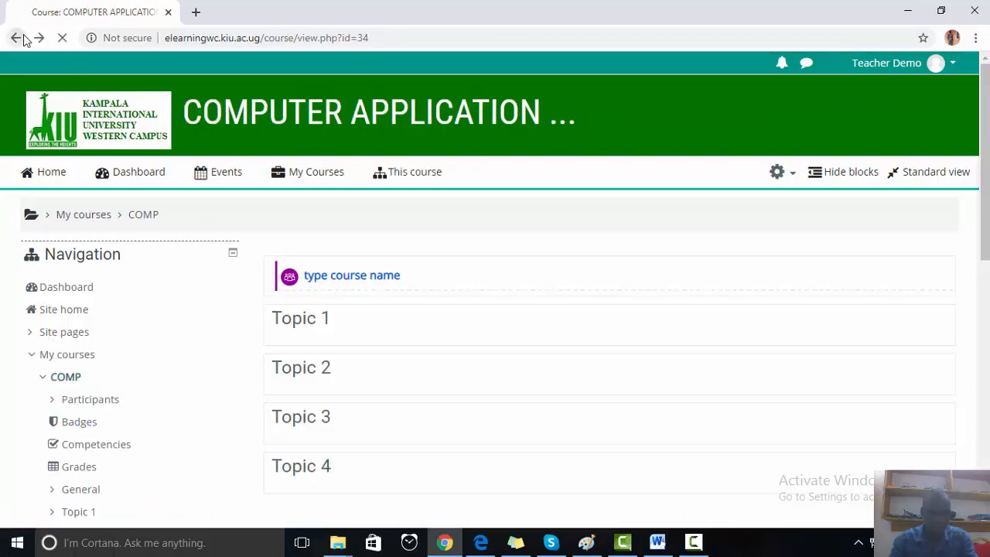
{"action": "left_click", "coordinate": [15, 38]}
{"action": "left_click", "coordinate": [14, 38]}
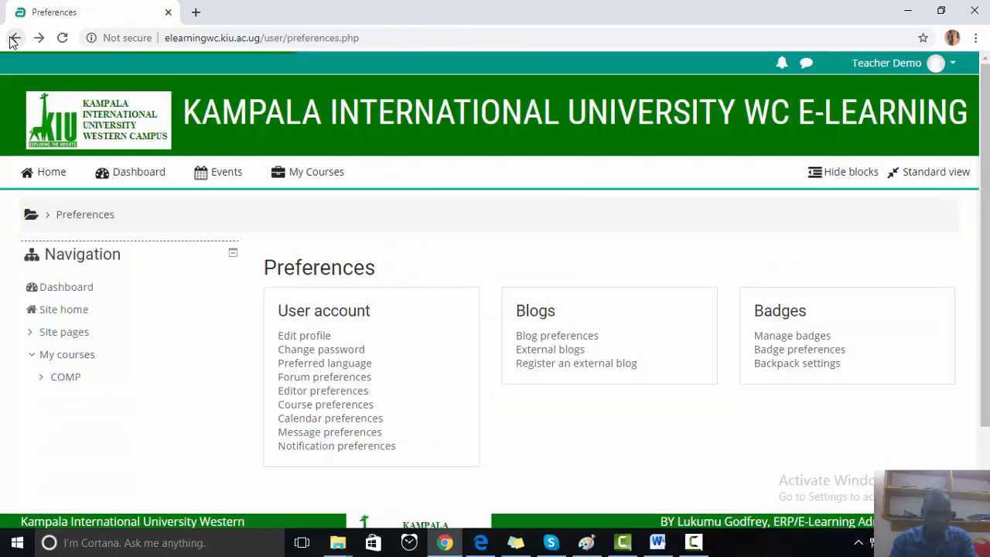
{"action": "left_click", "coordinate": [14, 38]}
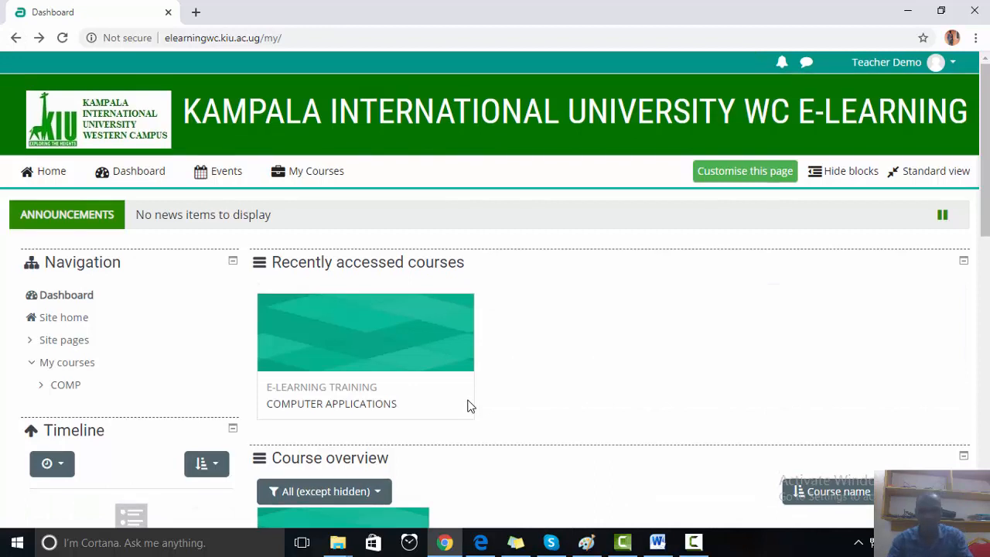
{"action": "scroll", "coordinate": [470, 406], "scroll_direction": "down", "scroll_amount": 1}
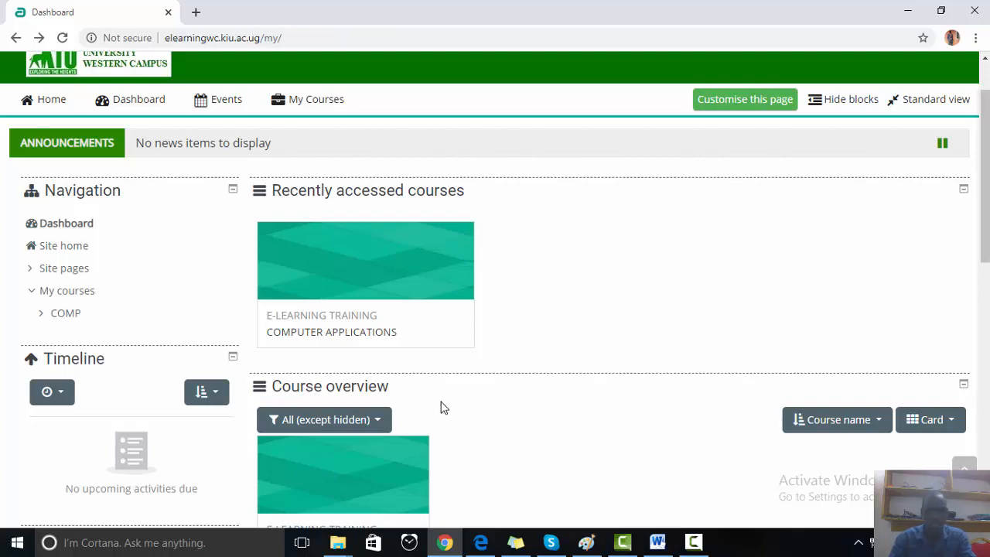
Briefly check the Word outline document, then minimize it back to the Dashboard
{"action": "left_click", "coordinate": [658, 543]}
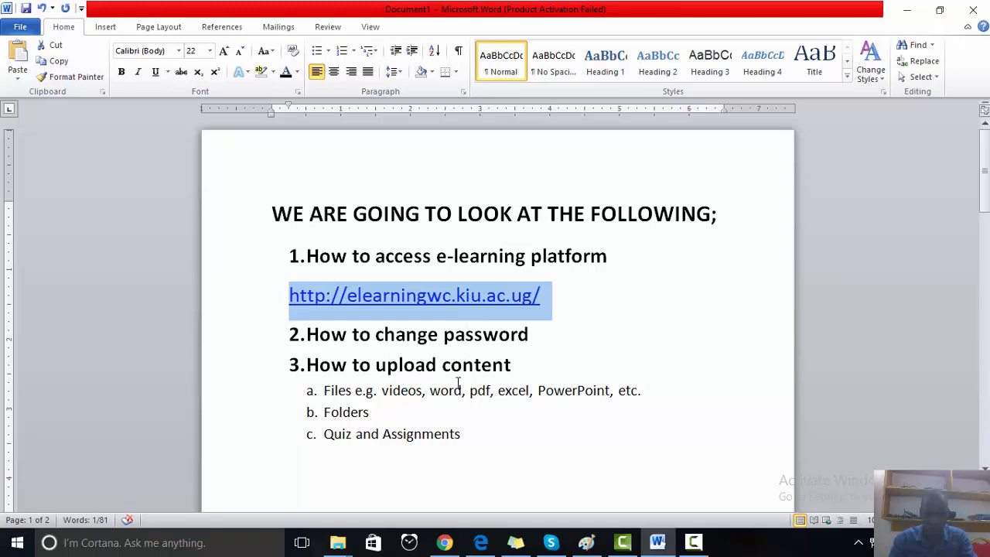
{"action": "left_click", "coordinate": [659, 544]}
{"action": "scroll", "coordinate": [351, 346], "scroll_direction": "down", "scroll_amount": 3}
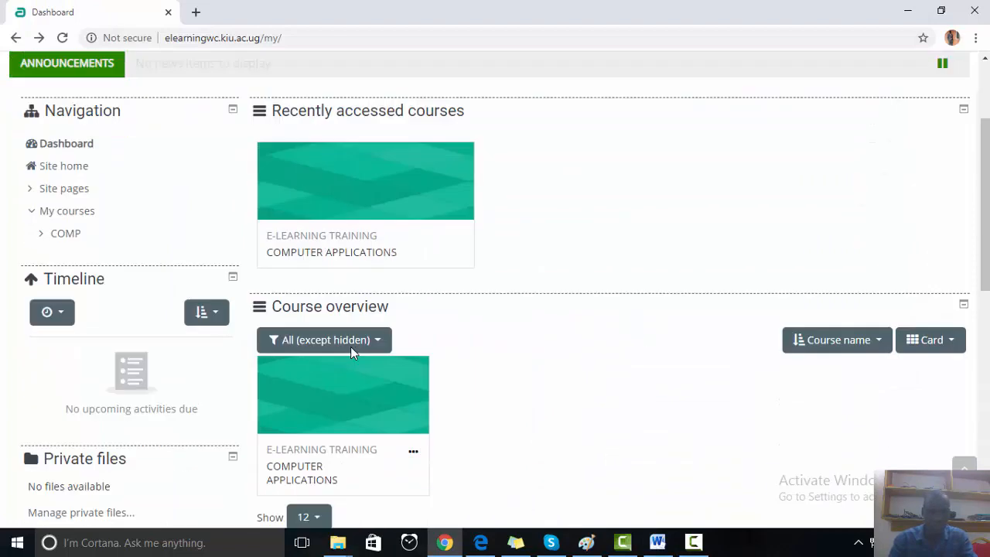
Turn editing on in Computer Applications and open the 'type course name' forum's settings
{"action": "left_click", "coordinate": [334, 316]}
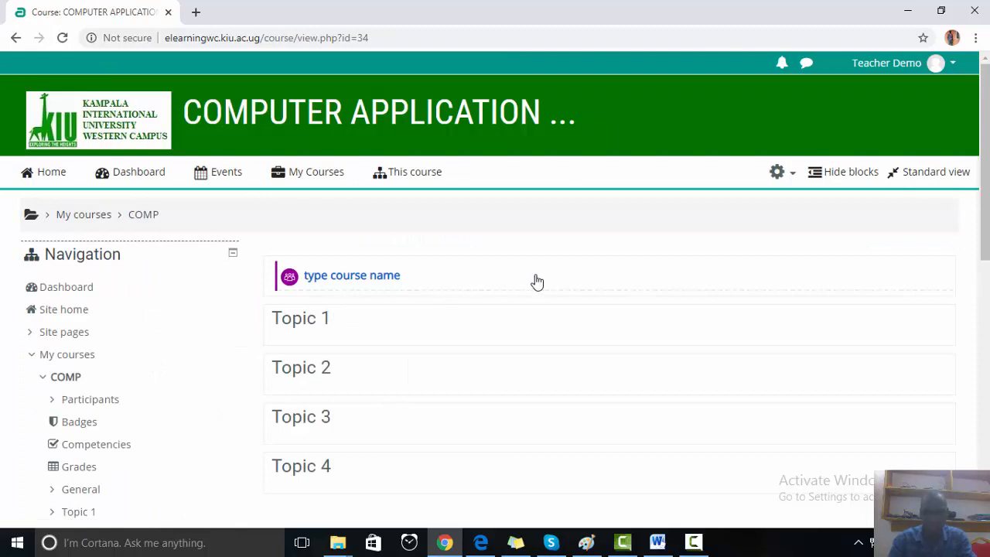
{"action": "left_click", "coordinate": [794, 176]}
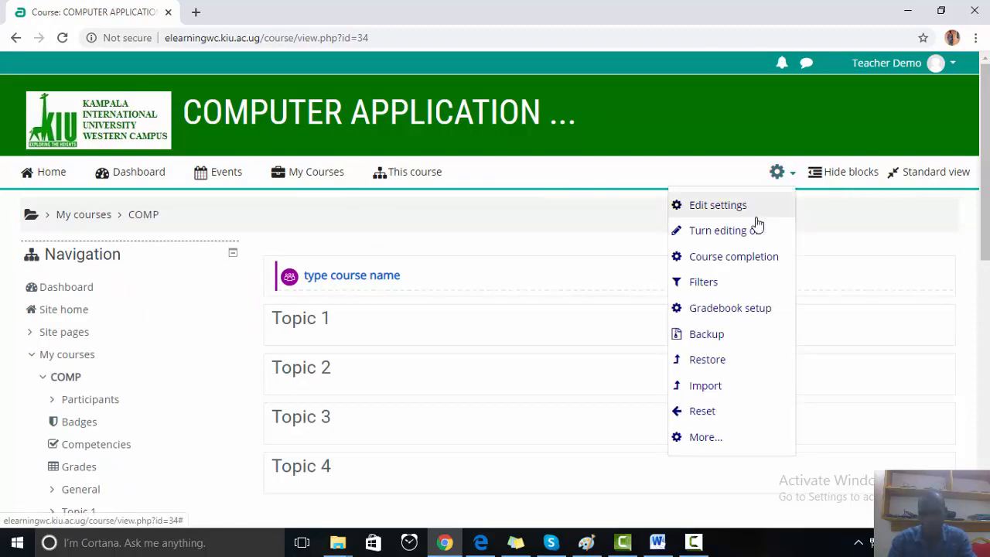
{"action": "left_click", "coordinate": [736, 235]}
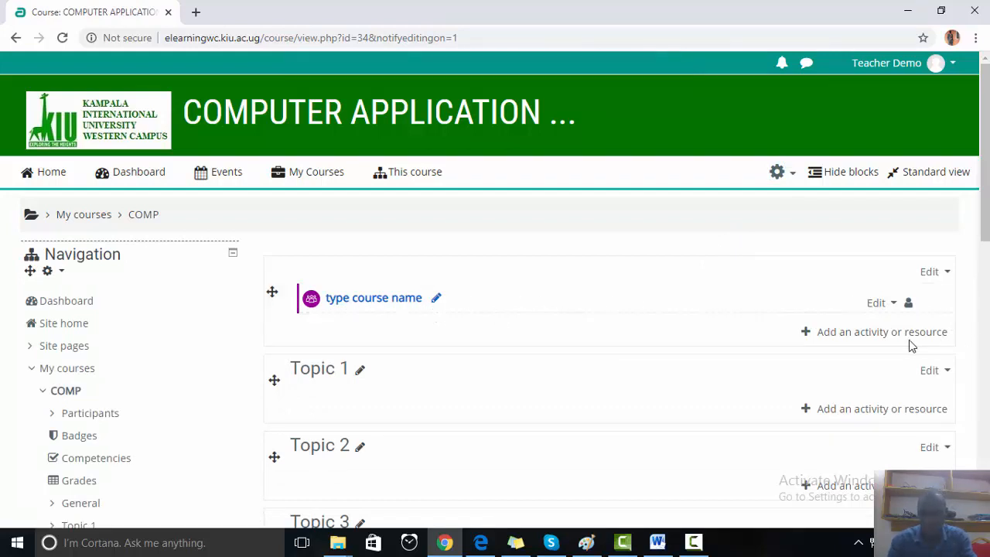
{"action": "left_click", "coordinate": [893, 304]}
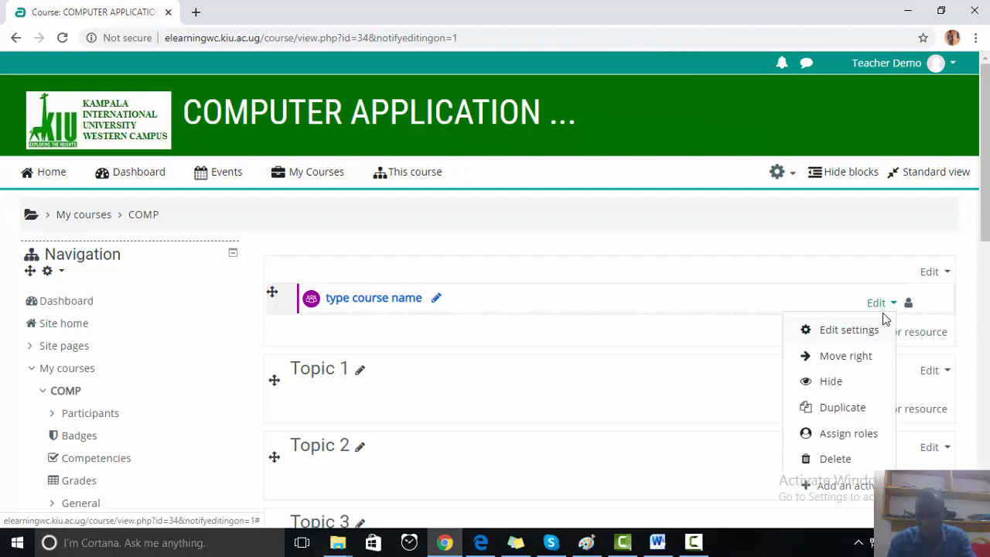
{"action": "left_click", "coordinate": [849, 333]}
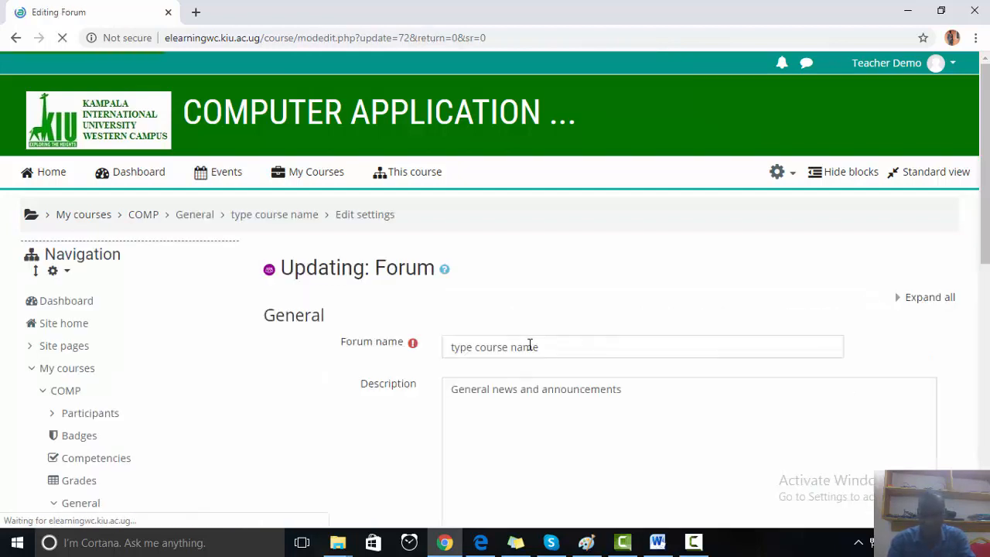
Rename the forum to 'Instructor's Details', using the spelling suggestion to fix the word
{"action": "left_click_drag", "start_coordinate": [554, 350], "coordinate": [437, 352]}
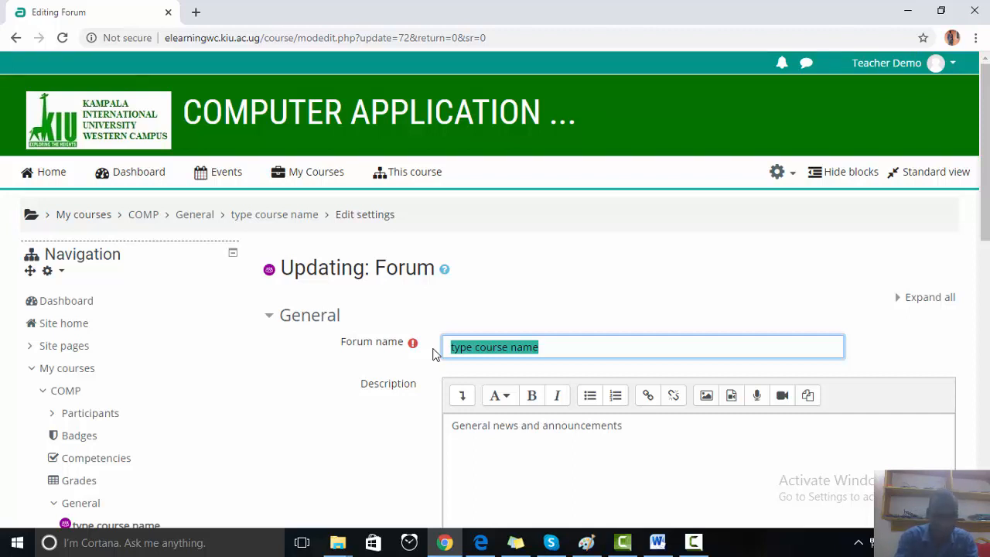
{"action": "type", "text": "IN"}
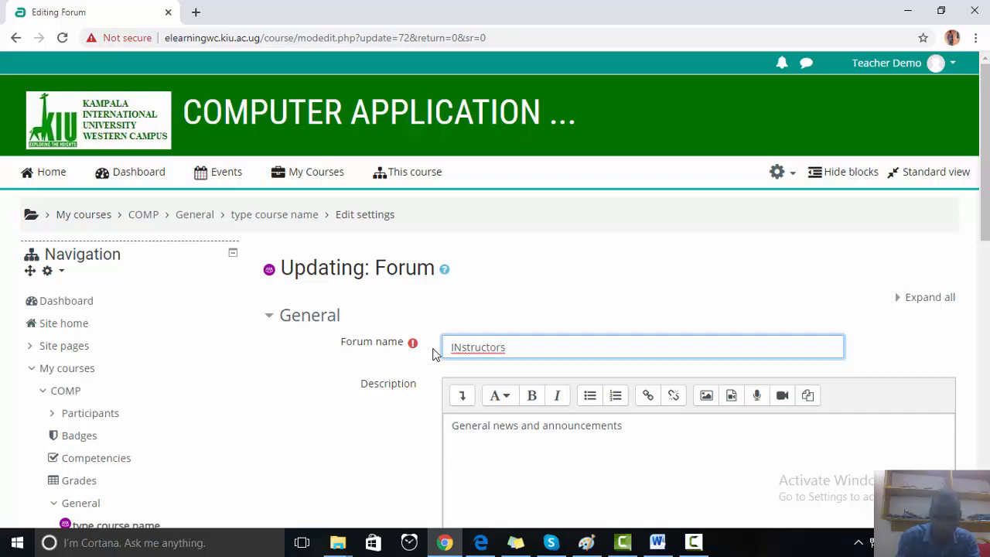
{"action": "type", "text": "structor's D"}
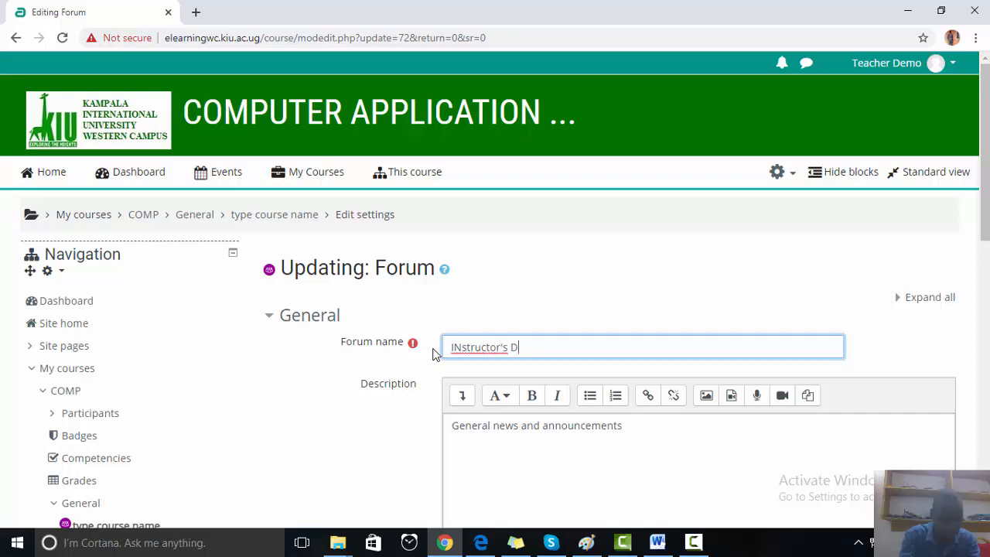
{"action": "type", "text": "etails"}
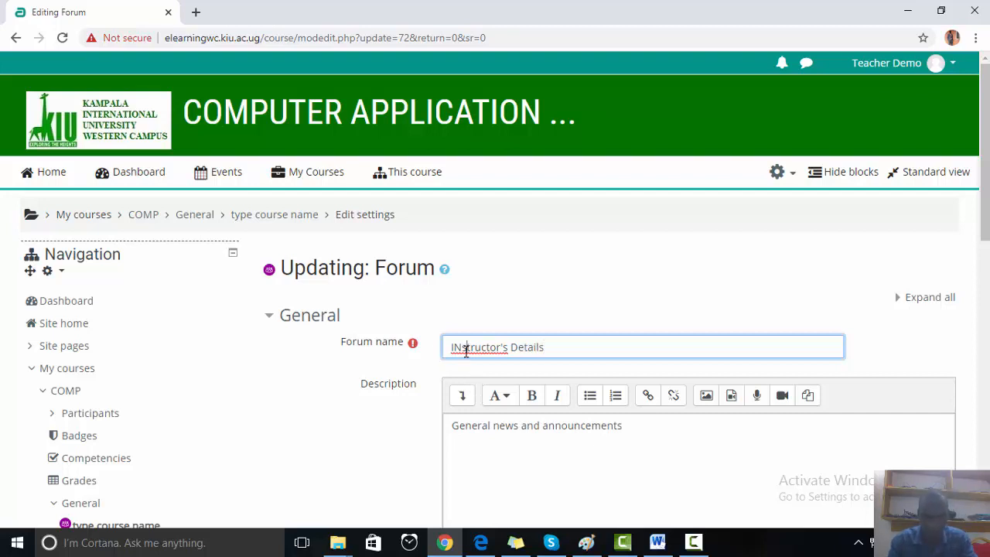
{"action": "right_click", "coordinate": [466, 352]}
{"action": "left_click", "coordinate": [506, 177]}
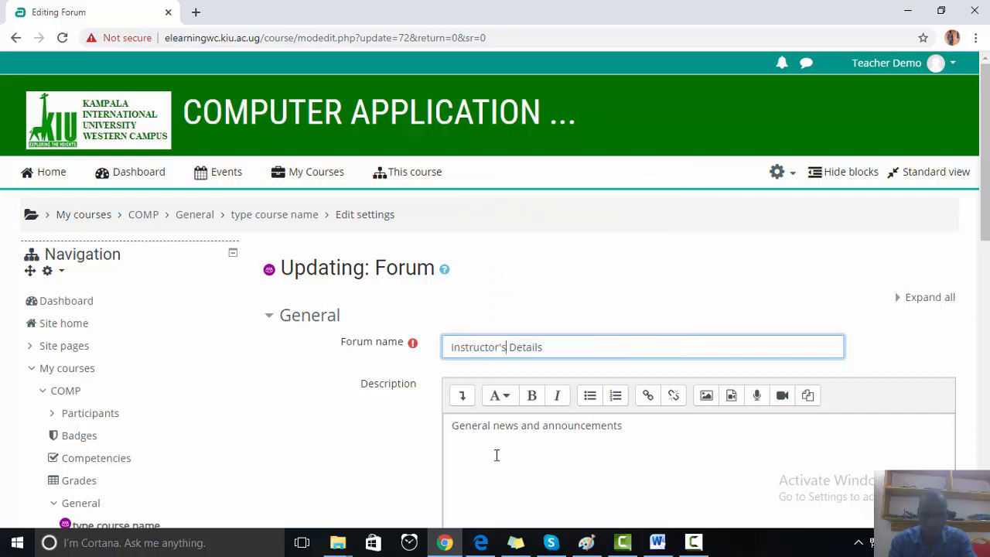
Select the old 'General news and announcements' description and copy Word's Instructor's Details block
{"action": "left_click", "coordinate": [505, 447]}
{"action": "left_click_drag", "start_coordinate": [625, 426], "coordinate": [435, 459]}
{"action": "scroll", "coordinate": [552, 501], "scroll_direction": "down", "scroll_amount": 3}
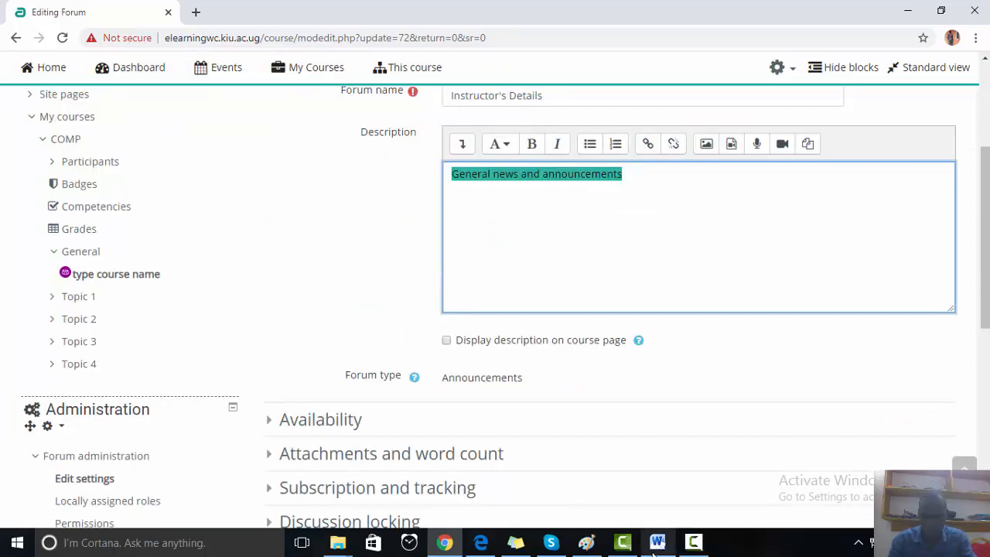
{"action": "left_click", "coordinate": [657, 543]}
{"action": "scroll", "coordinate": [646, 480], "scroll_direction": "down", "scroll_amount": 6}
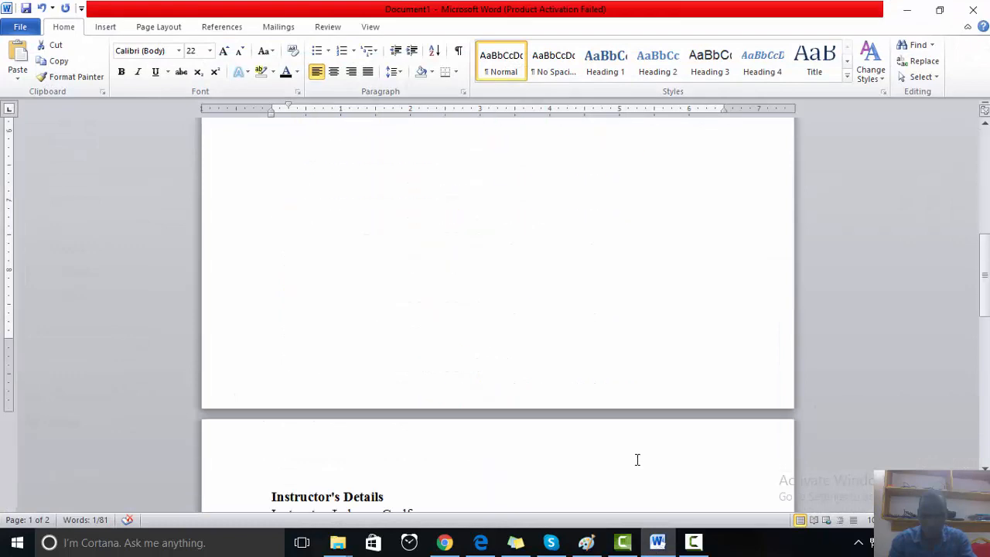
{"action": "scroll", "coordinate": [636, 459], "scroll_direction": "down", "scroll_amount": 6}
{"action": "left_click_drag", "start_coordinate": [508, 334], "coordinate": [333, 229]}
{"action": "key", "text": "ctrl+c"}
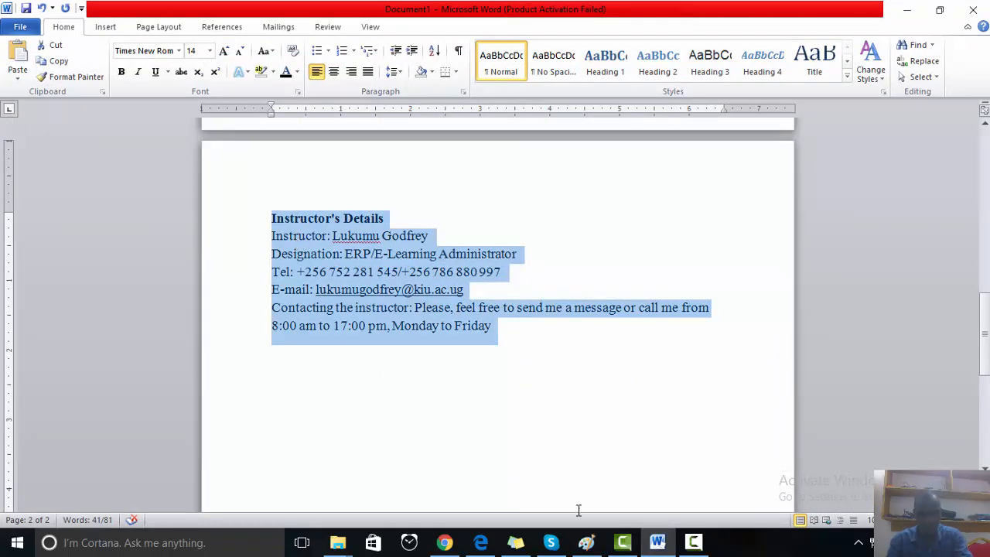
{"action": "left_click", "coordinate": [670, 546]}
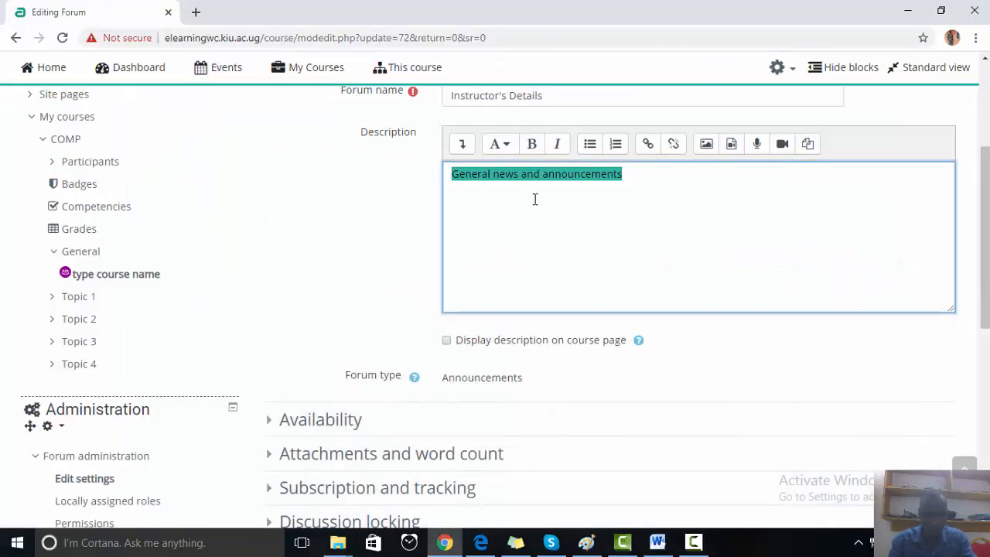
Paste the instructor details over the old description and switch the editor to HTML source
{"action": "key", "text": "ctrl+v"}
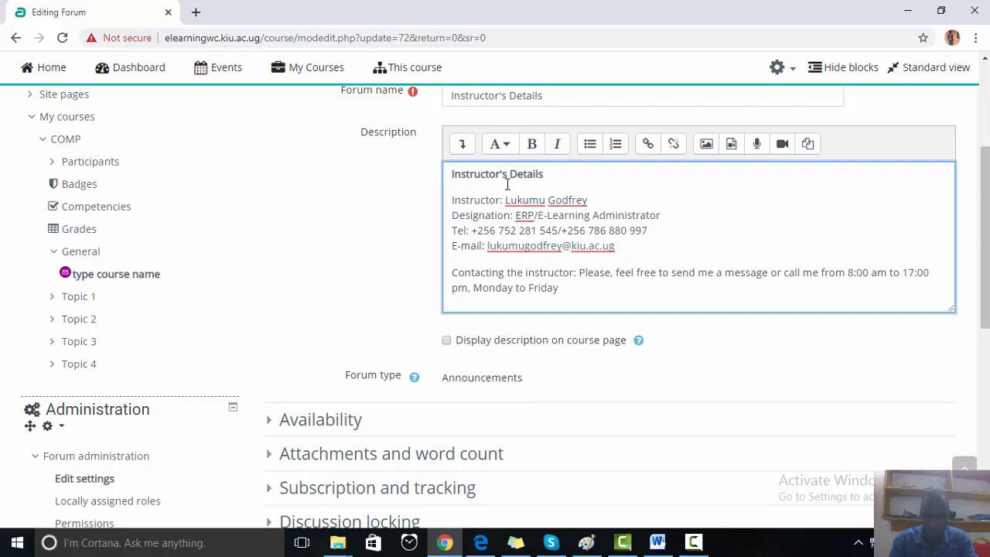
{"action": "left_click", "coordinate": [465, 149]}
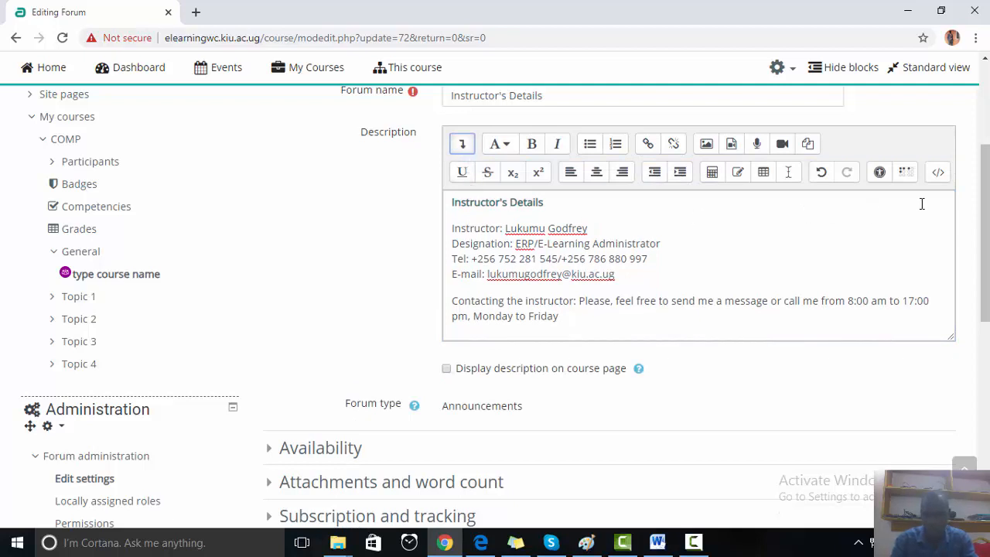
{"action": "left_click", "coordinate": [937, 173]}
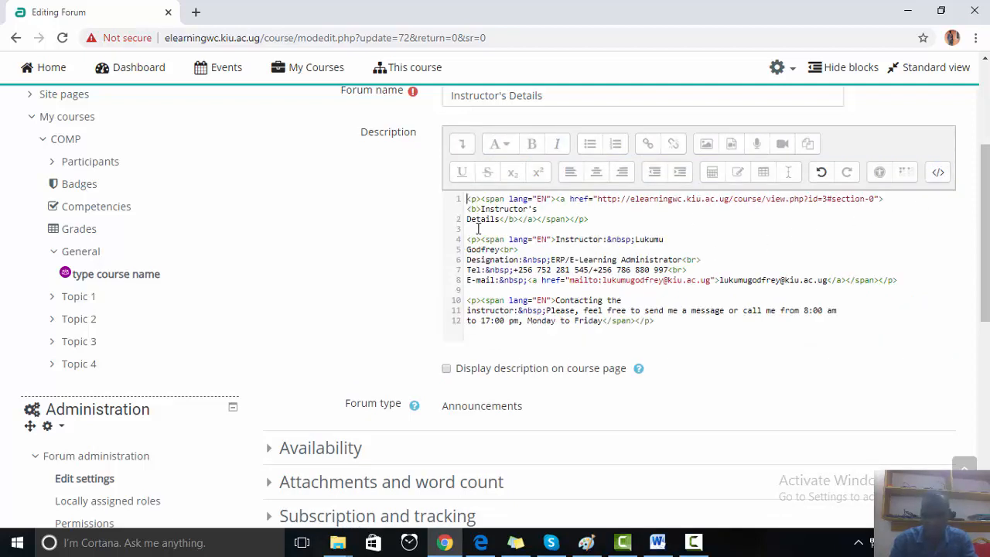
Delete the <p> paragraph tags on lines 1, 2, 8, 10 and 12 of the description
{"action": "left_click_drag", "start_coordinate": [483, 199], "coordinate": [456, 202]}
{"action": "key", "text": "BackSpace"}
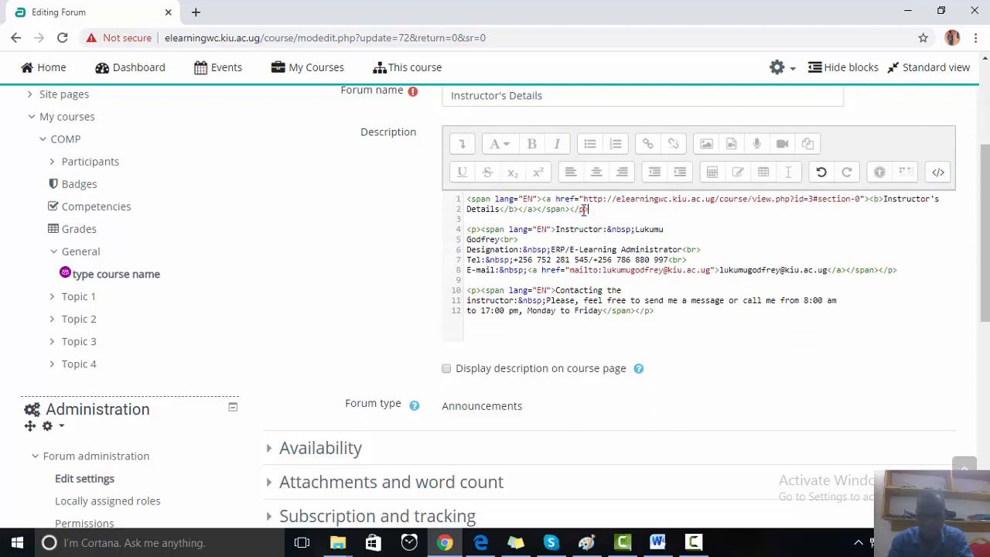
{"action": "left_click_drag", "start_coordinate": [588, 210], "coordinate": [570, 210]}
{"action": "key", "text": "BackSpace"}
{"action": "scroll", "coordinate": [591, 270], "scroll_direction": "down", "scroll_amount": 1}
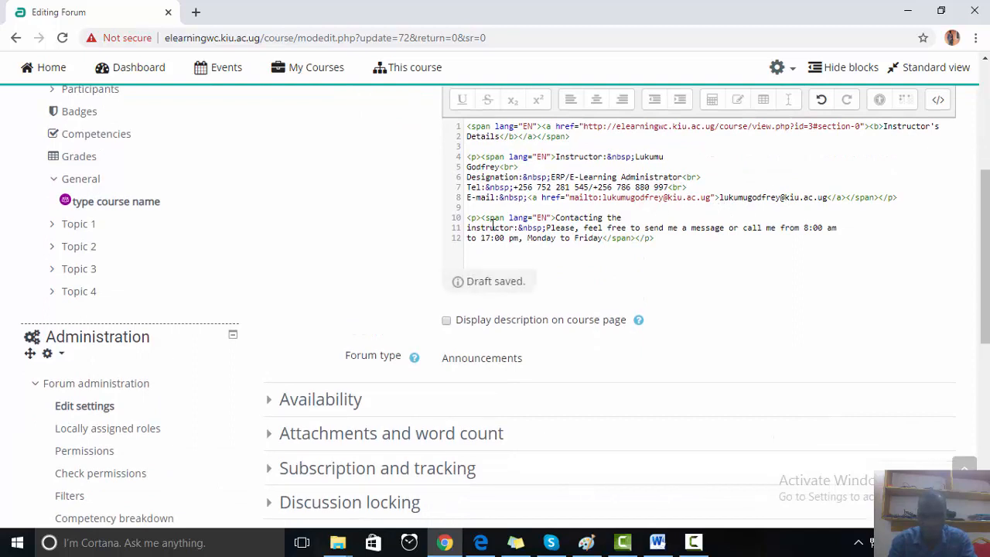
{"action": "left_click_drag", "start_coordinate": [481, 219], "coordinate": [467, 219]}
{"action": "key", "text": "Delete"}
{"action": "left_click_drag", "start_coordinate": [655, 238], "coordinate": [635, 242]}
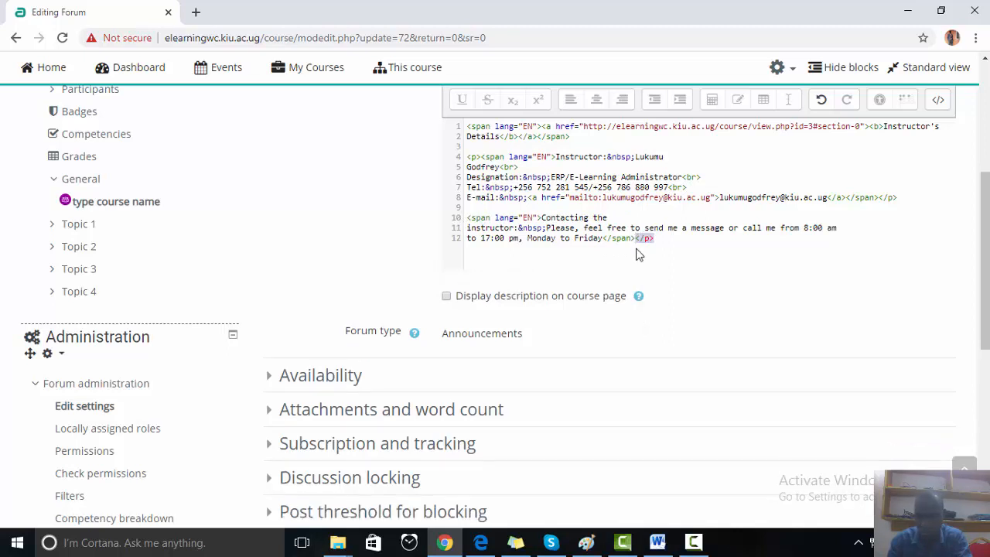
{"action": "key", "text": "Delete"}
{"action": "left_click_drag", "start_coordinate": [891, 198], "coordinate": [899, 203]}
{"action": "key", "text": "Delete"}
{"action": "key", "text": "Delete"}
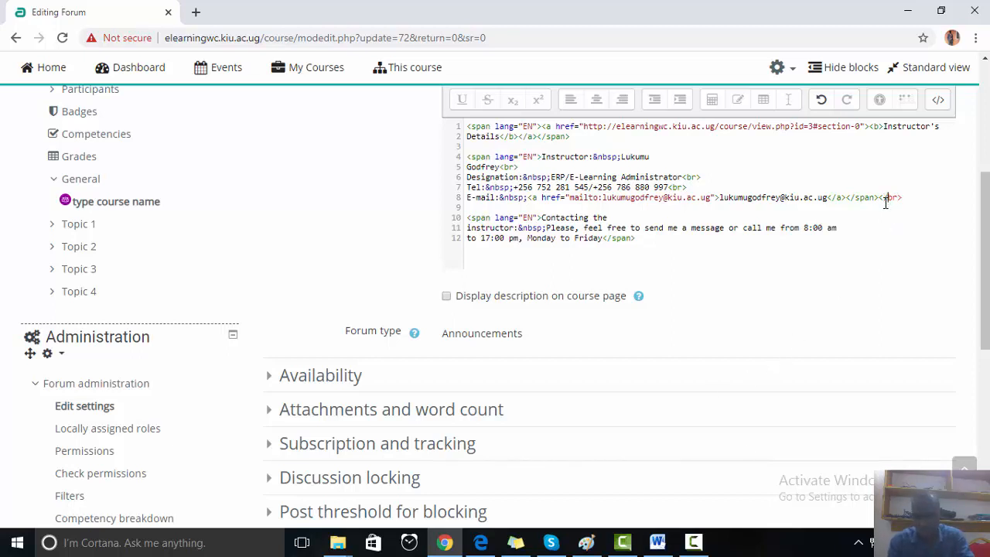
{"action": "scroll", "coordinate": [872, 240], "scroll_direction": "down", "scroll_amount": 2}
{"action": "scroll", "coordinate": [873, 241], "scroll_direction": "up", "scroll_amount": 6}
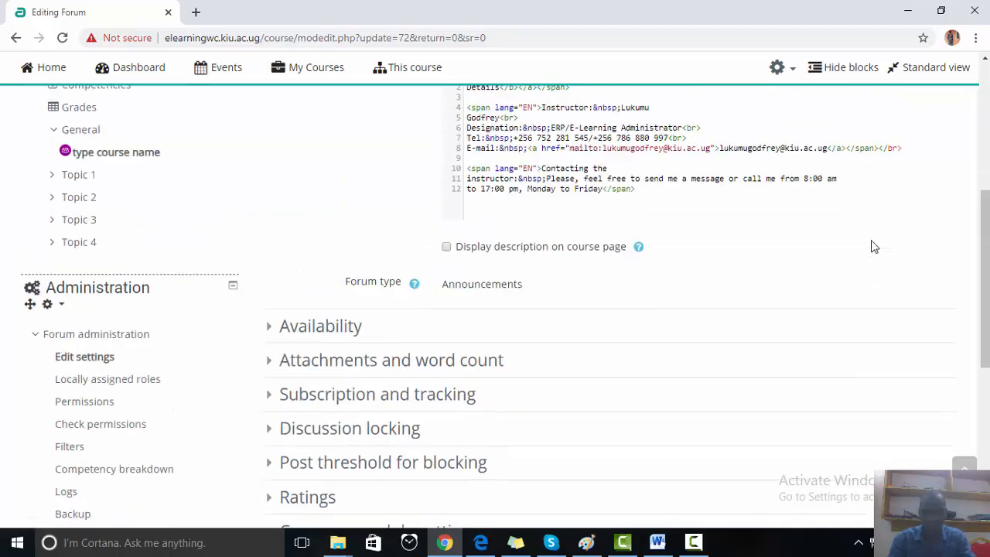
{"action": "scroll", "coordinate": [872, 246], "scroll_direction": "down", "scroll_amount": 5}
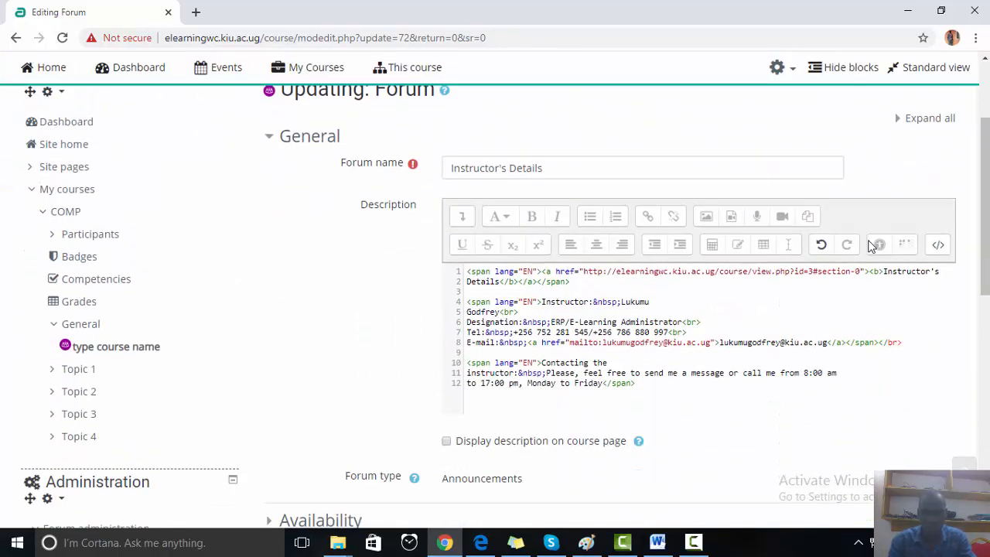
{"action": "scroll", "coordinate": [787, 227], "scroll_direction": "up", "scroll_amount": 2}
{"action": "scroll", "coordinate": [786, 227], "scroll_direction": "down", "scroll_amount": 3}
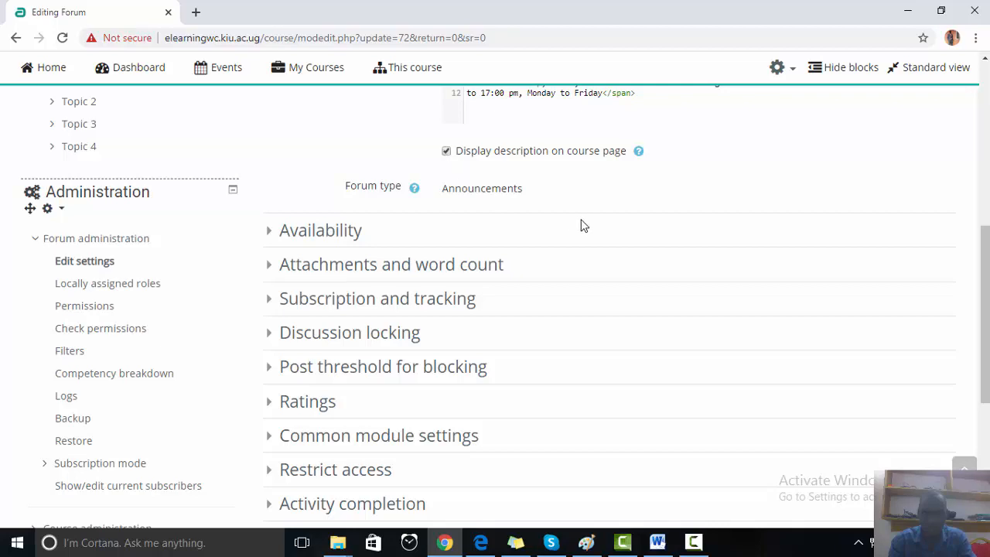
{"action": "scroll", "coordinate": [581, 225], "scroll_direction": "down", "scroll_amount": 4}
Save the forum and review Instructor's Details with its contact description on the course page
{"action": "left_click", "coordinate": [546, 323]}
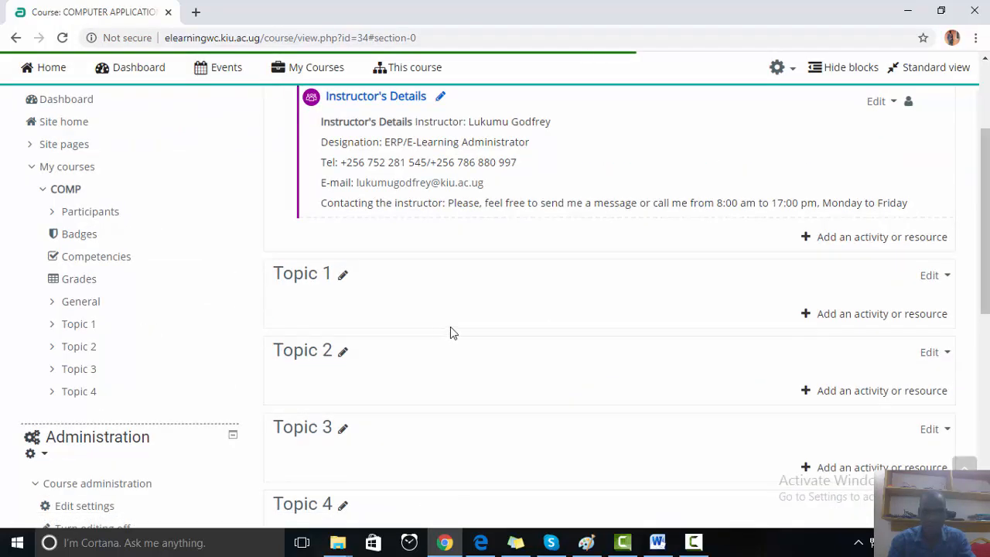
{"action": "scroll", "coordinate": [444, 328], "scroll_direction": "up", "scroll_amount": 2}
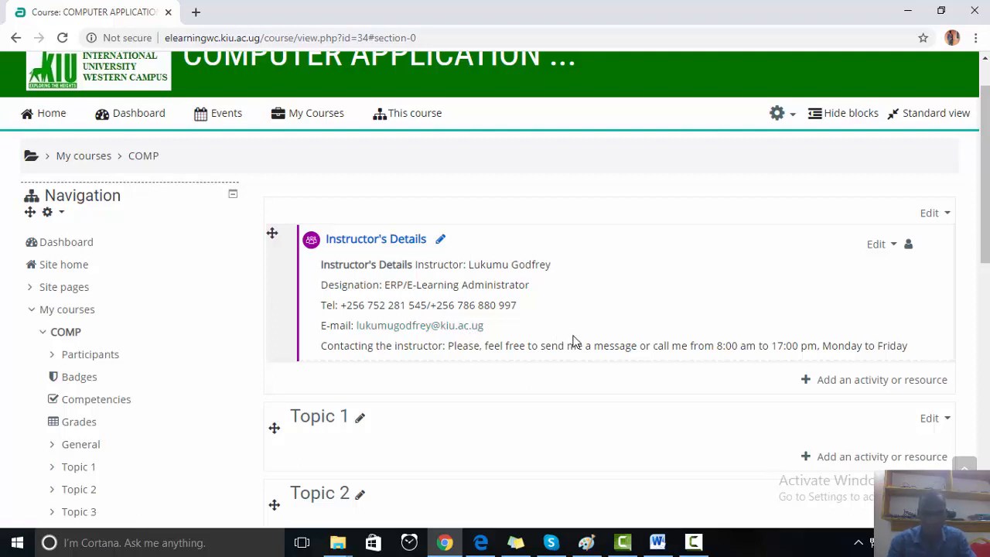
{"action": "scroll", "coordinate": [571, 340], "scroll_direction": "down", "scroll_amount": 2}
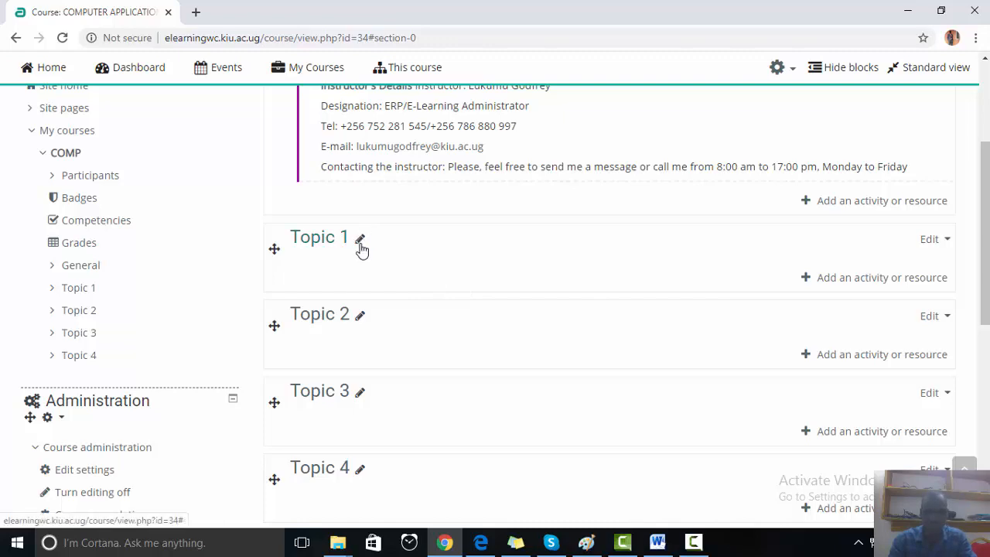
{"action": "left_click", "coordinate": [658, 542]}
{"action": "scroll", "coordinate": [685, 462], "scroll_direction": "up", "scroll_amount": 10}
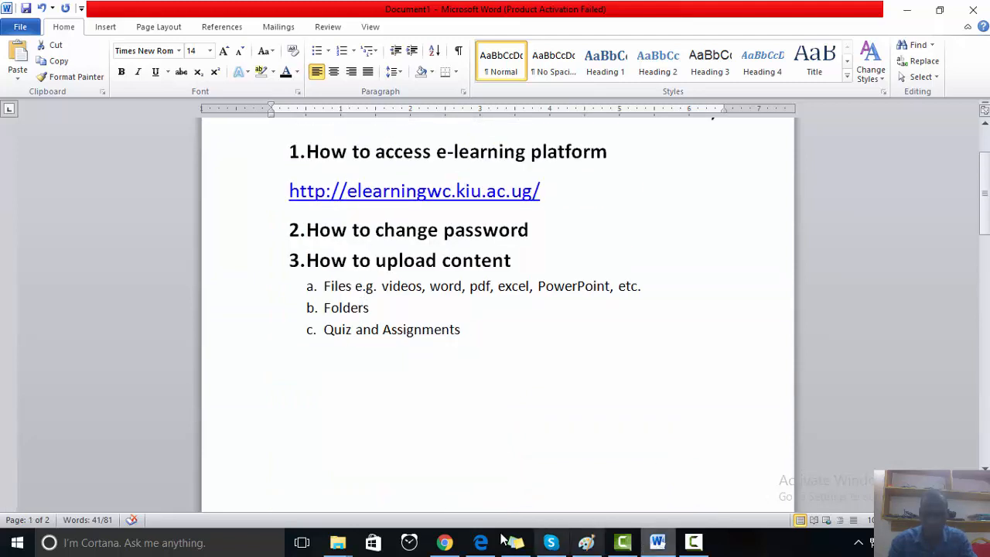
{"action": "mouse_move", "coordinate": [342, 546]}
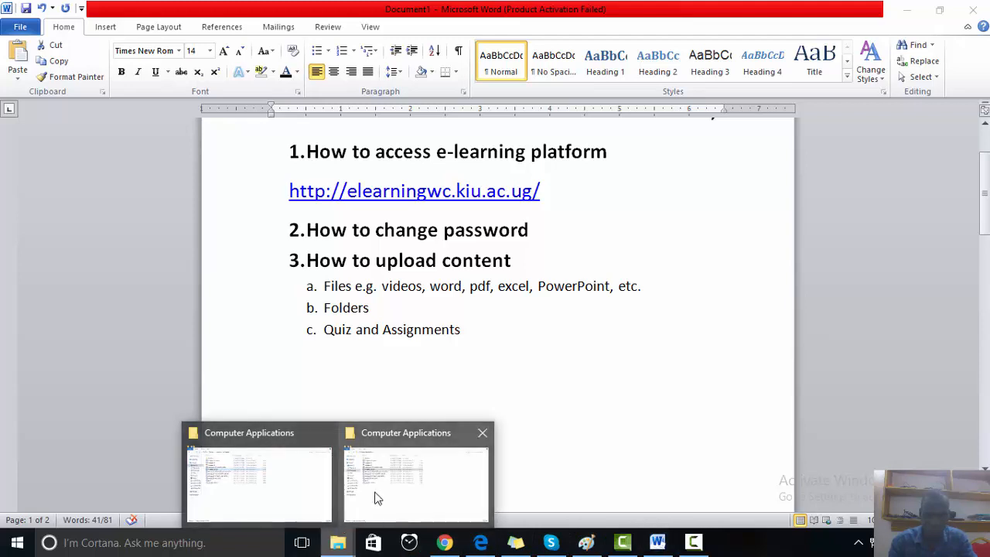
{"action": "left_click", "coordinate": [382, 489]}
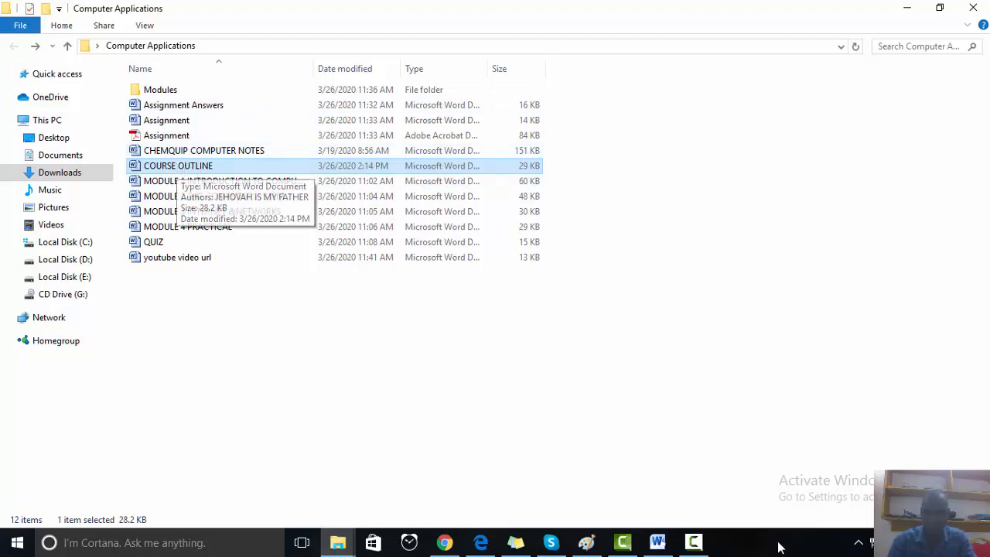
{"action": "left_click", "coordinate": [659, 543]}
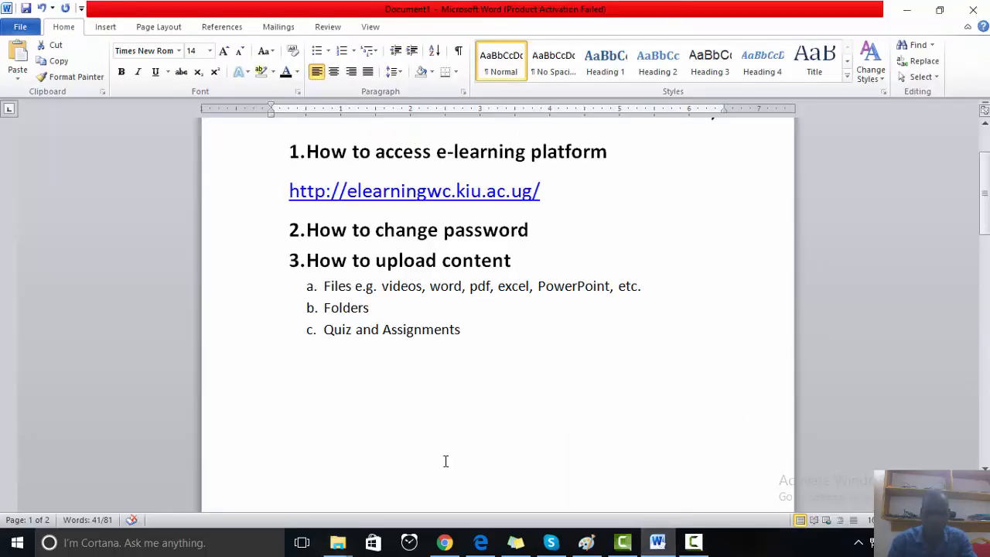
{"action": "left_click", "coordinate": [444, 543]}
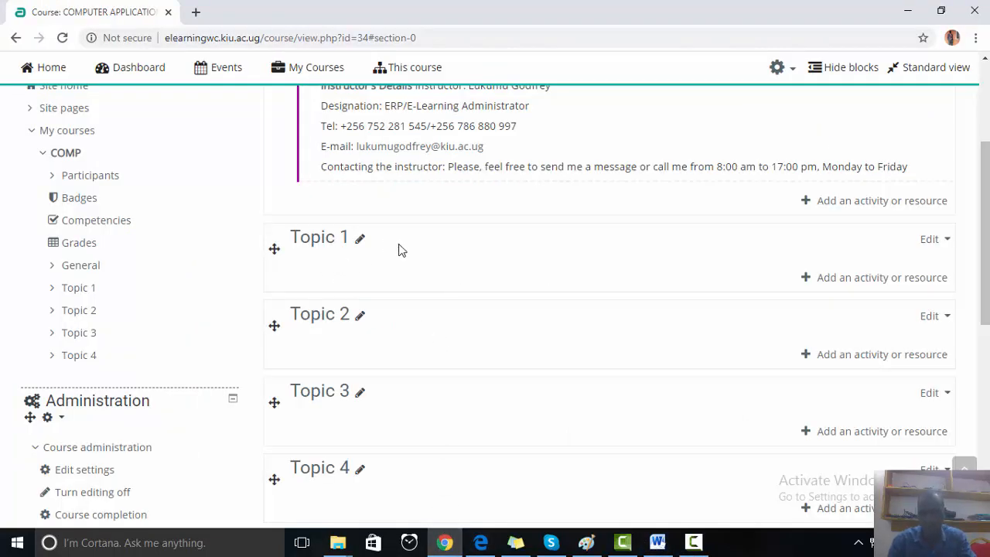
Give Topic 1 the custom section name 'Course Outline' and save the changes
{"action": "left_click", "coordinate": [945, 244]}
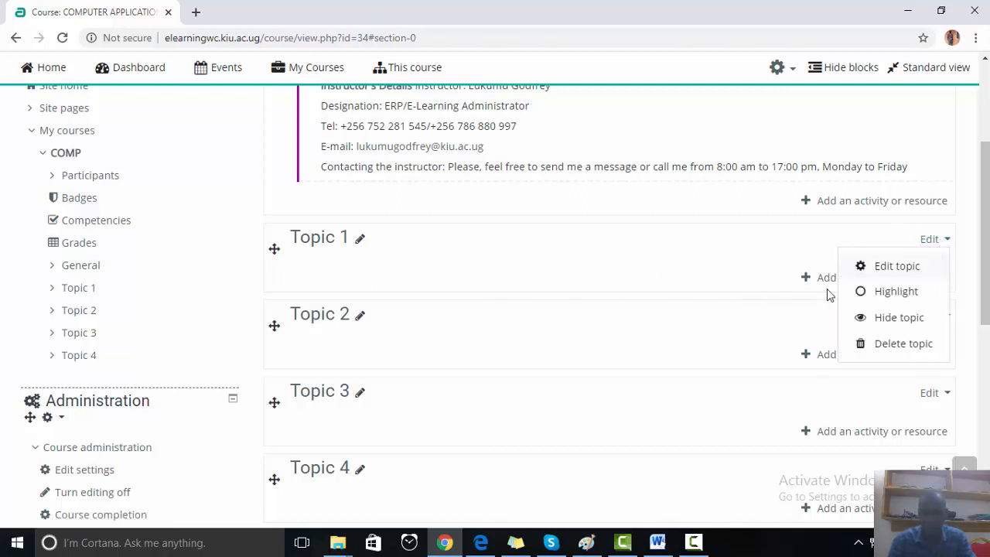
{"action": "left_click", "coordinate": [887, 269]}
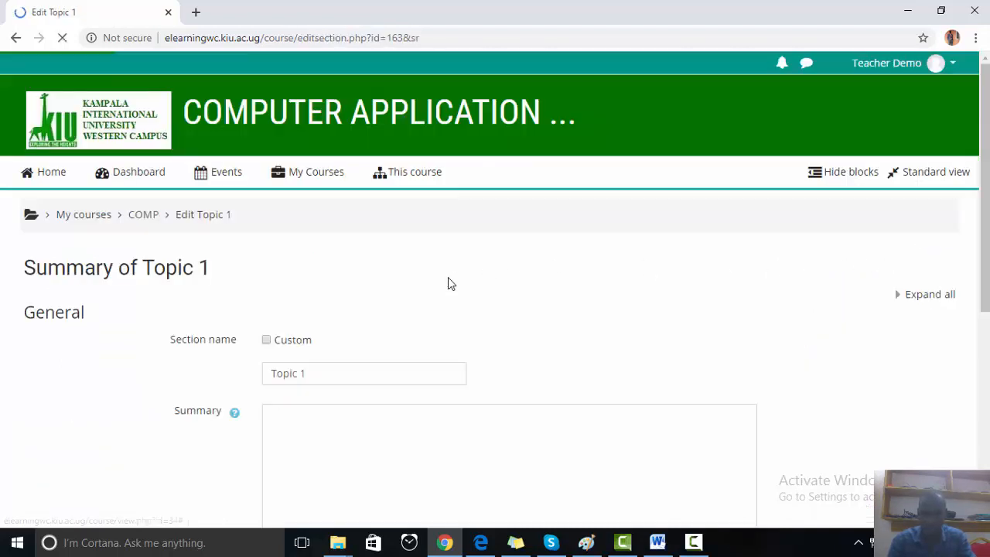
{"action": "left_click_drag", "start_coordinate": [319, 374], "coordinate": [274, 363]}
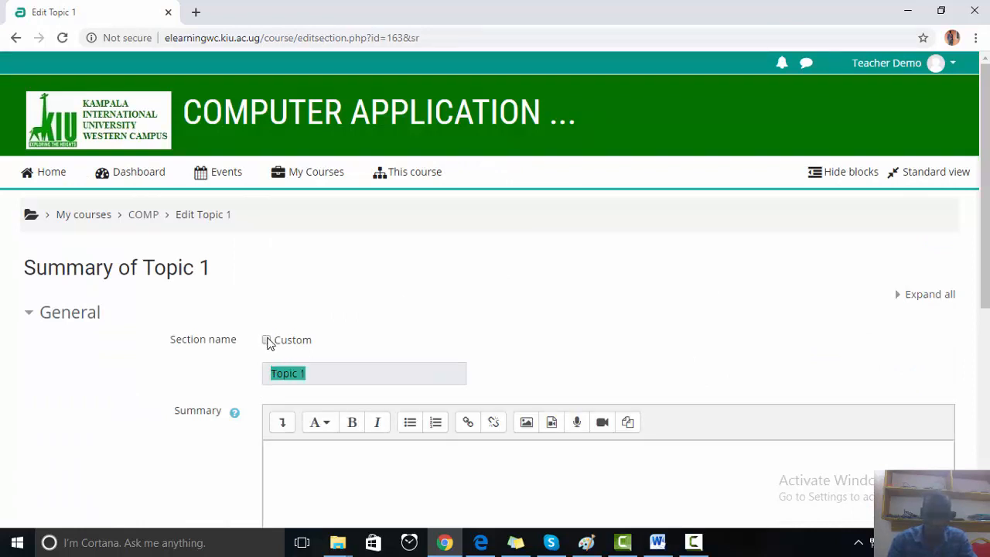
{"action": "left_click", "coordinate": [266, 340]}
{"action": "left_click", "coordinate": [301, 375]}
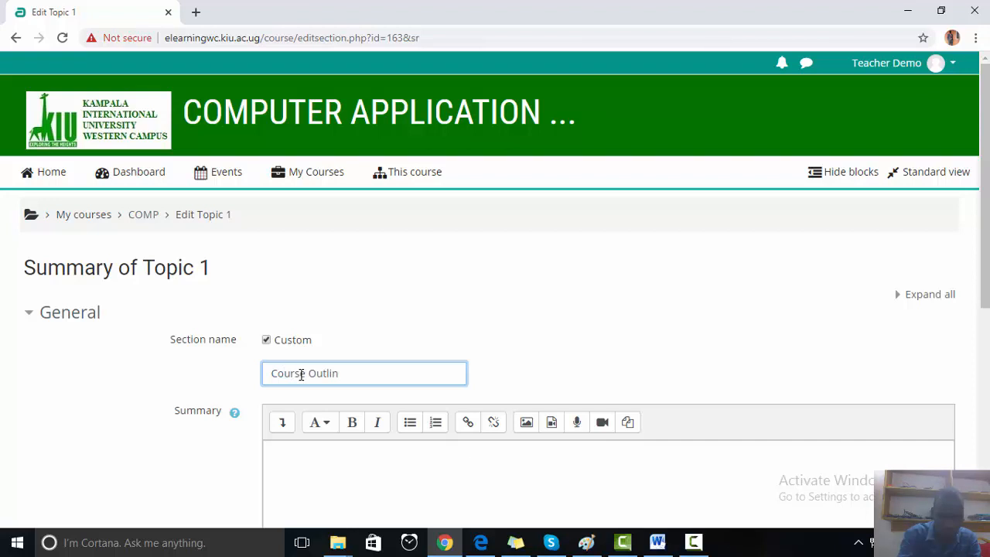
{"action": "scroll", "coordinate": [312, 349], "scroll_direction": "down", "scroll_amount": 3}
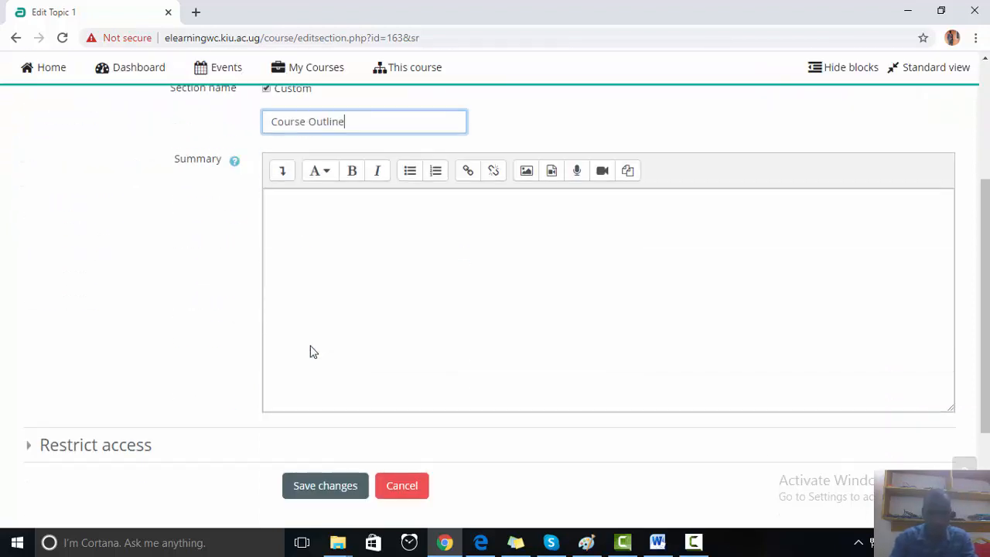
{"action": "scroll", "coordinate": [312, 349], "scroll_direction": "down", "scroll_amount": 2}
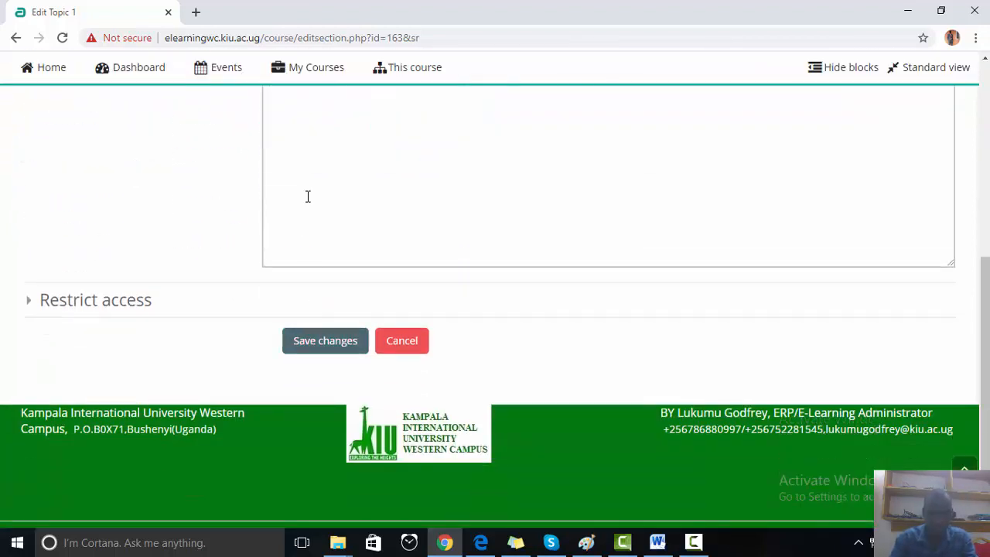
{"action": "scroll", "coordinate": [307, 197], "scroll_direction": "up", "scroll_amount": 1}
{"action": "scroll", "coordinate": [308, 195], "scroll_direction": "up", "scroll_amount": 2}
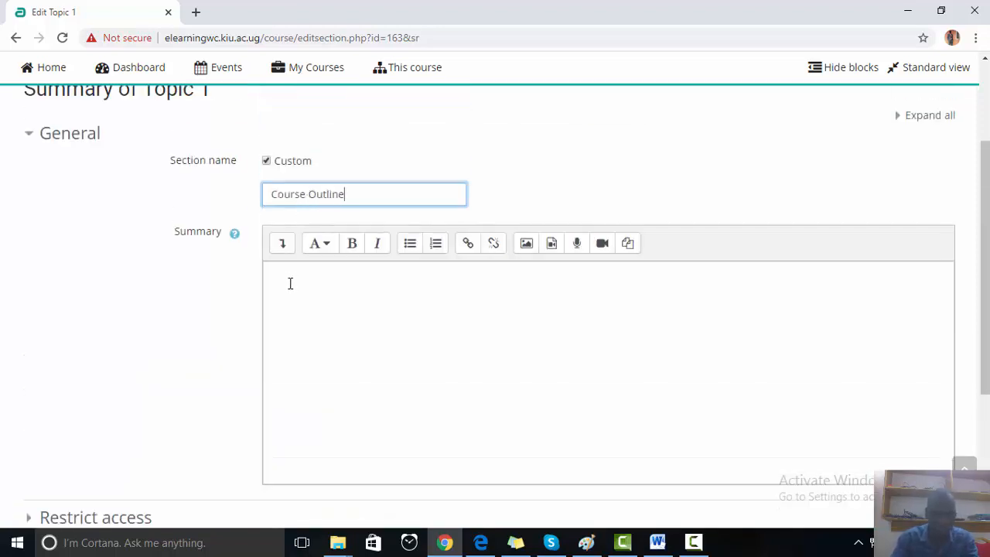
{"action": "scroll", "coordinate": [290, 283], "scroll_direction": "down", "scroll_amount": 2}
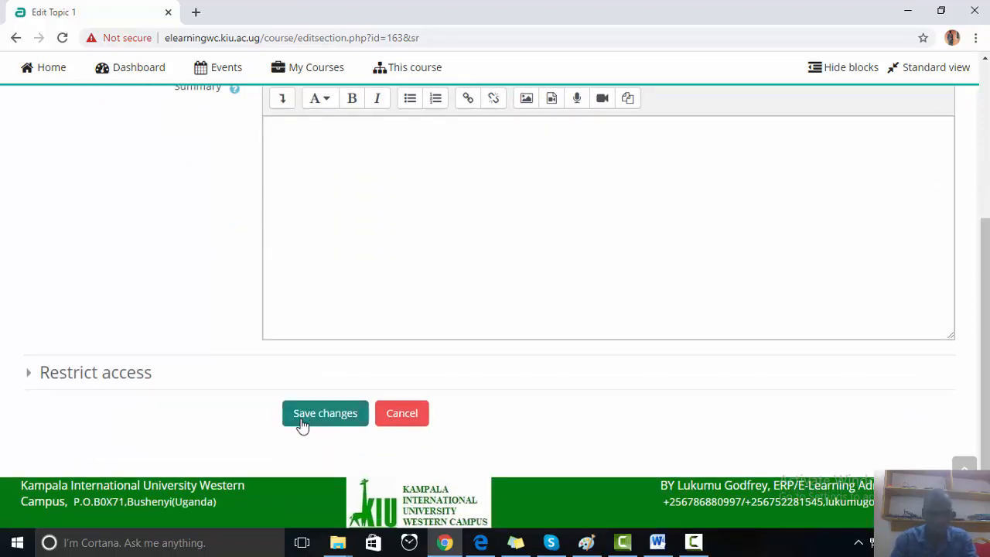
{"action": "left_click", "coordinate": [302, 416]}
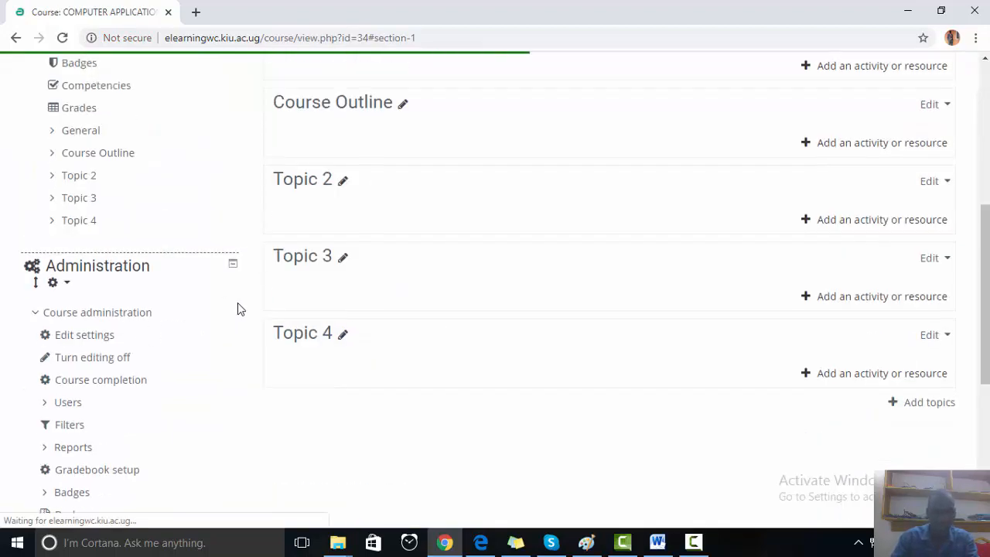
{"action": "scroll", "coordinate": [259, 304], "scroll_direction": "up", "scroll_amount": 2}
{"action": "scroll", "coordinate": [398, 259], "scroll_direction": "up", "scroll_amount": 2}
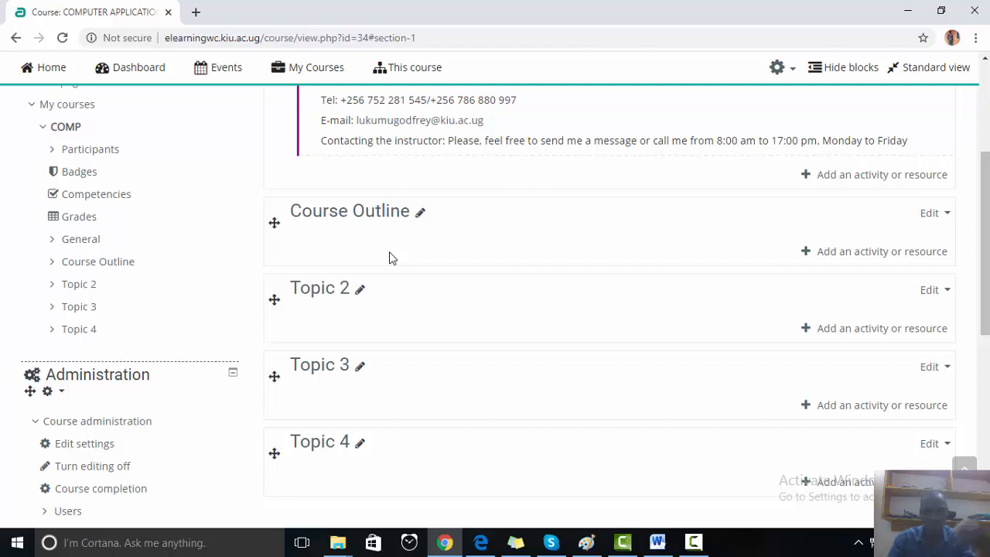
Pick Lesson in the activity chooser under Course Outline and add it
{"action": "left_click", "coordinate": [836, 259]}
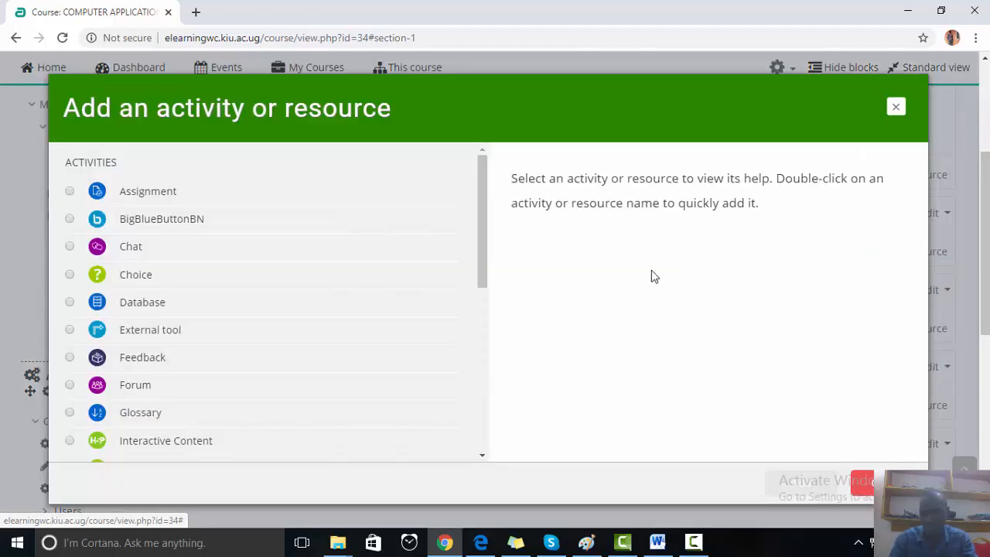
{"action": "left_click_drag", "start_coordinate": [479, 266], "coordinate": [462, 441]}
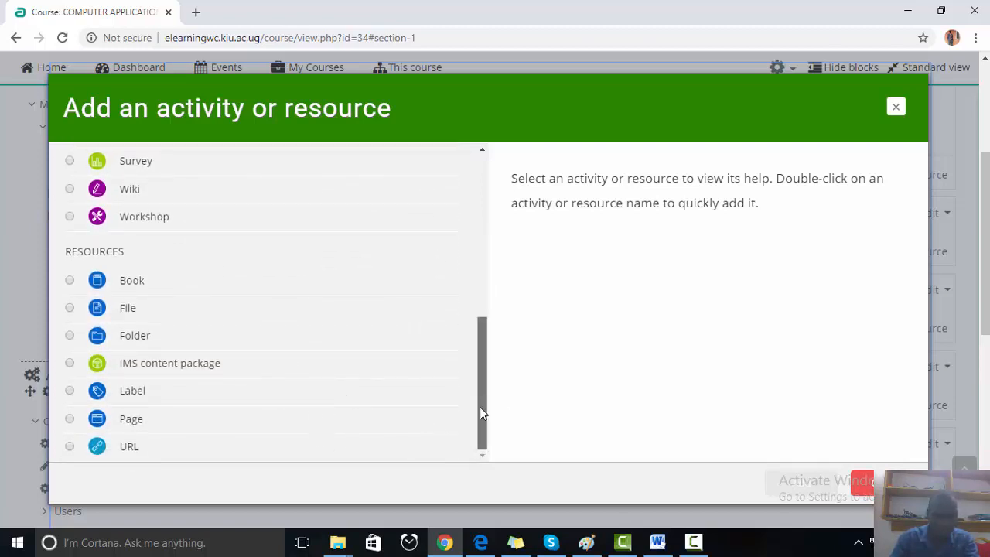
{"action": "left_click_drag", "start_coordinate": [480, 406], "coordinate": [486, 318]}
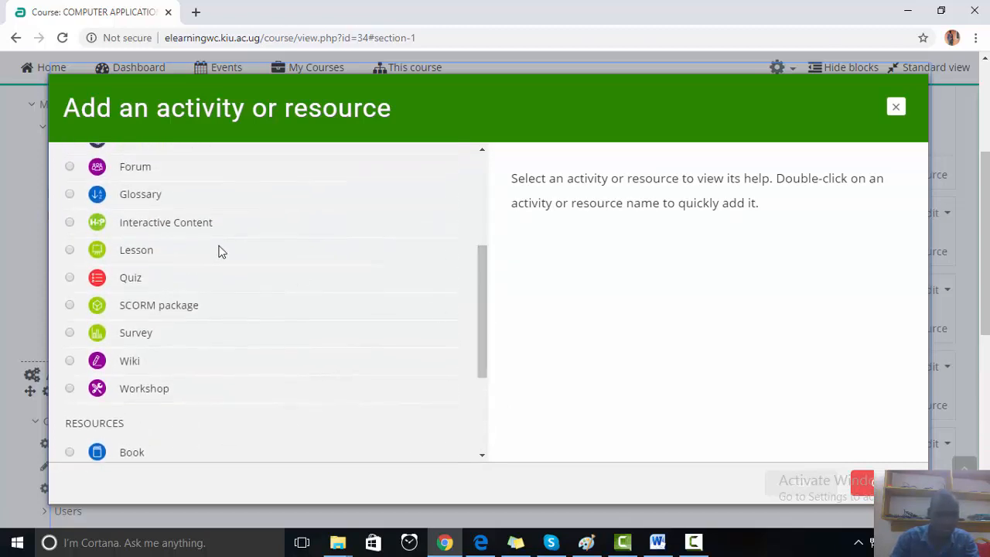
{"action": "left_click", "coordinate": [69, 250]}
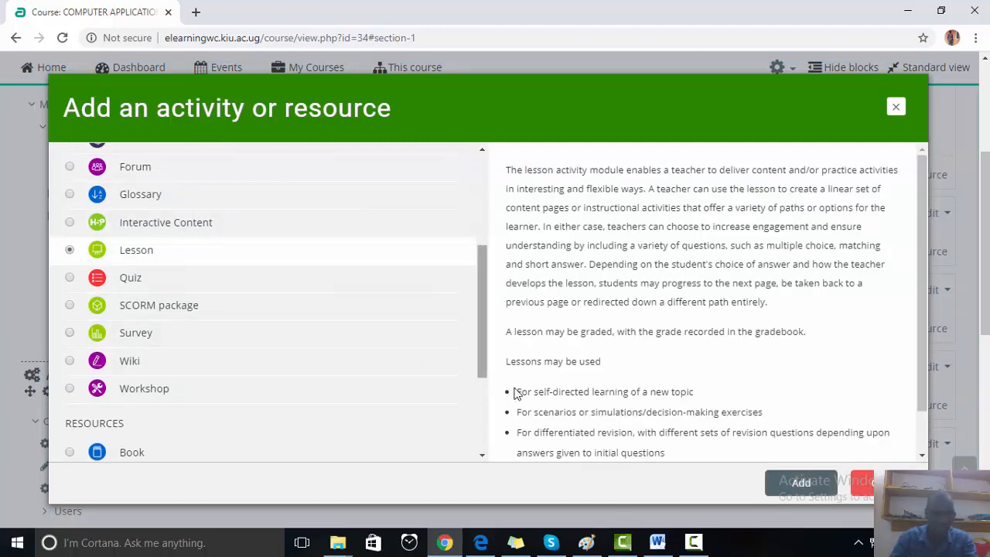
{"action": "left_click", "coordinate": [774, 481]}
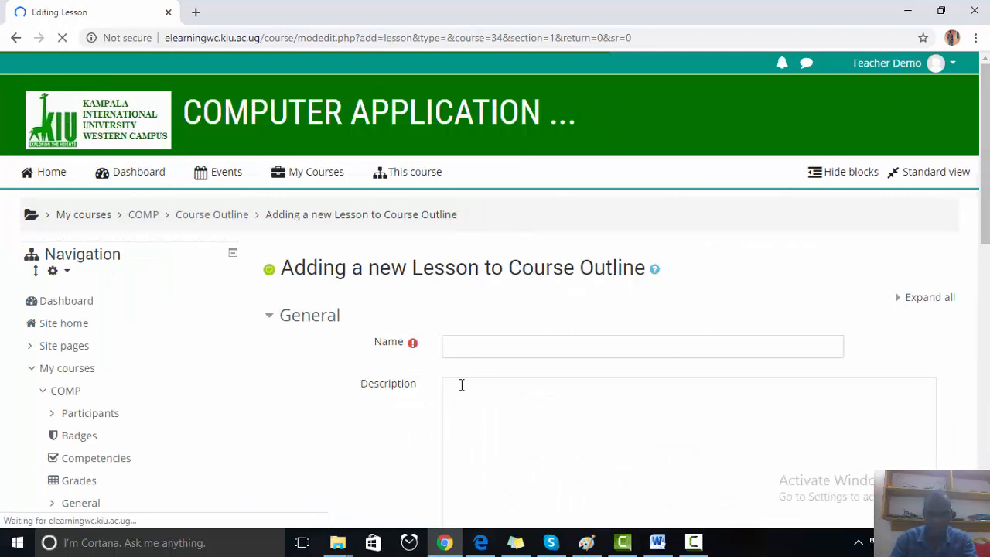
Name the new lesson 'Course Outline', fixing a mistyped entry, and save it to the course
{"action": "left_click", "coordinate": [492, 347]}
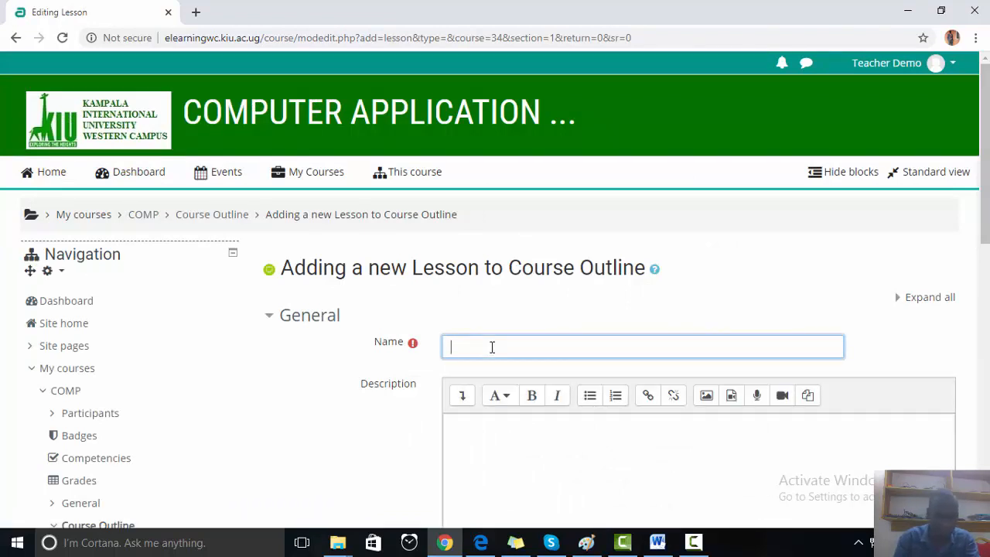
{"action": "type", "text": "c"}
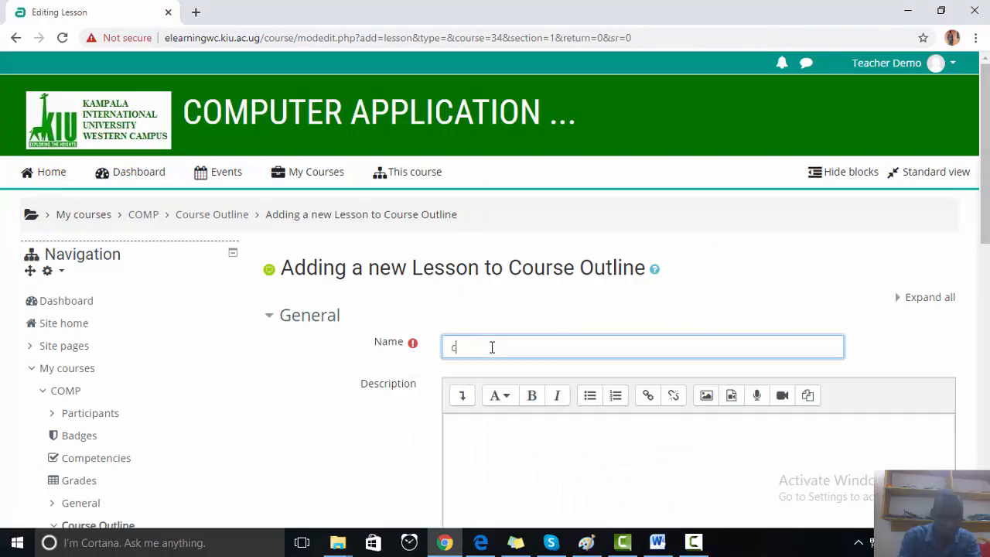
{"action": "type", "text": "oURSE"}
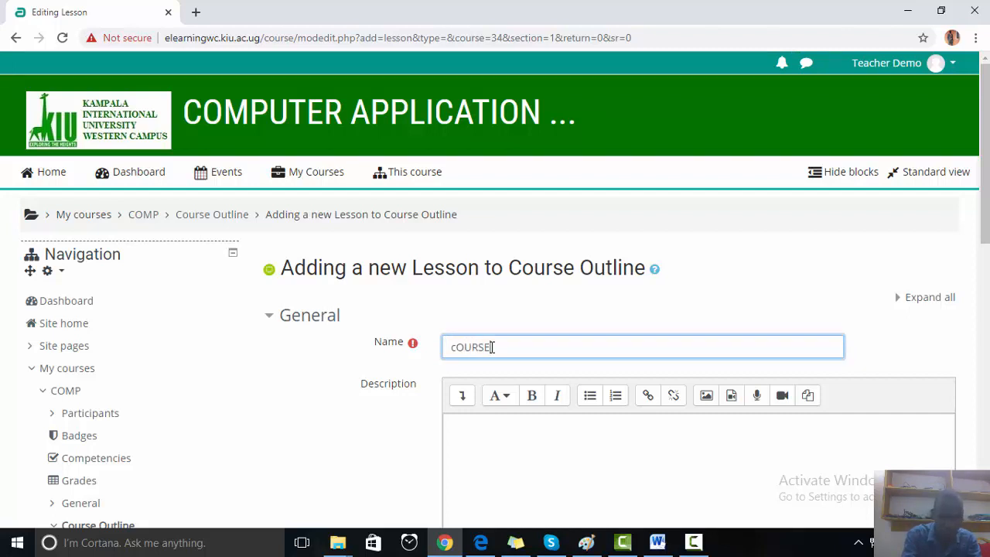
{"action": "key", "text": "BackSpace"}
{"action": "key", "text": "BackSpace"}
{"action": "key", "text": "BackSpace"}
{"action": "key", "text": "BackSpace"}
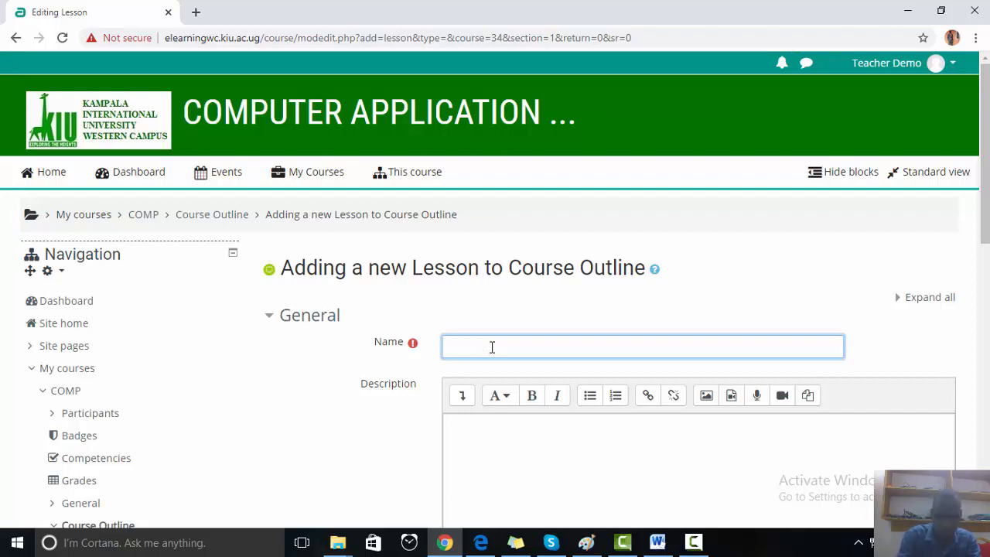
{"action": "type", "text": "Course Outline"}
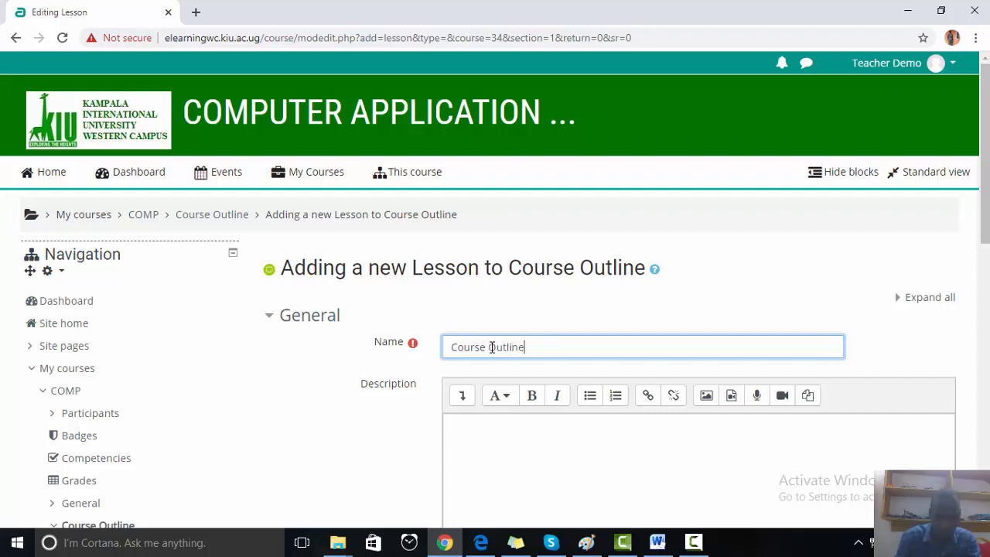
{"action": "scroll", "coordinate": [492, 352], "scroll_direction": "down", "scroll_amount": 3}
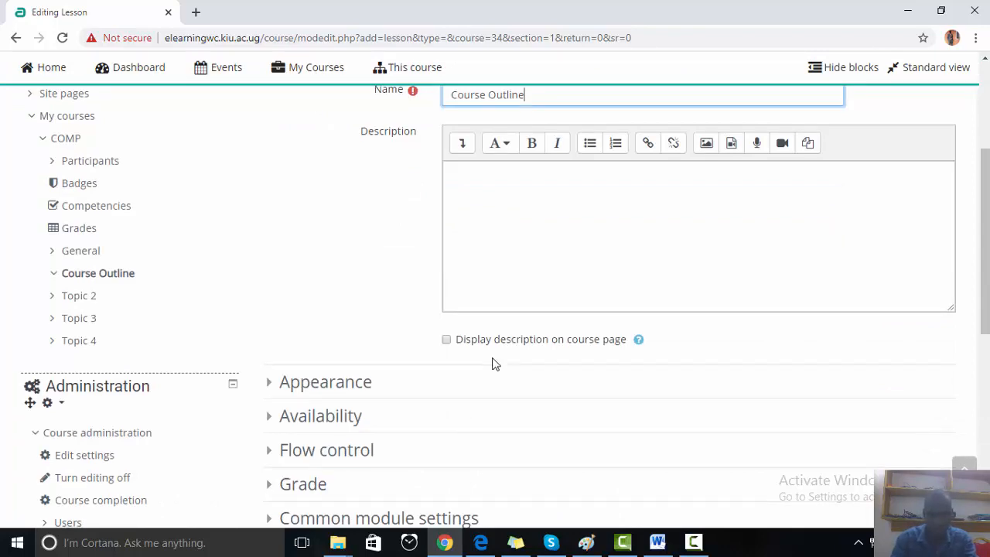
{"action": "scroll", "coordinate": [495, 363], "scroll_direction": "down", "scroll_amount": 4}
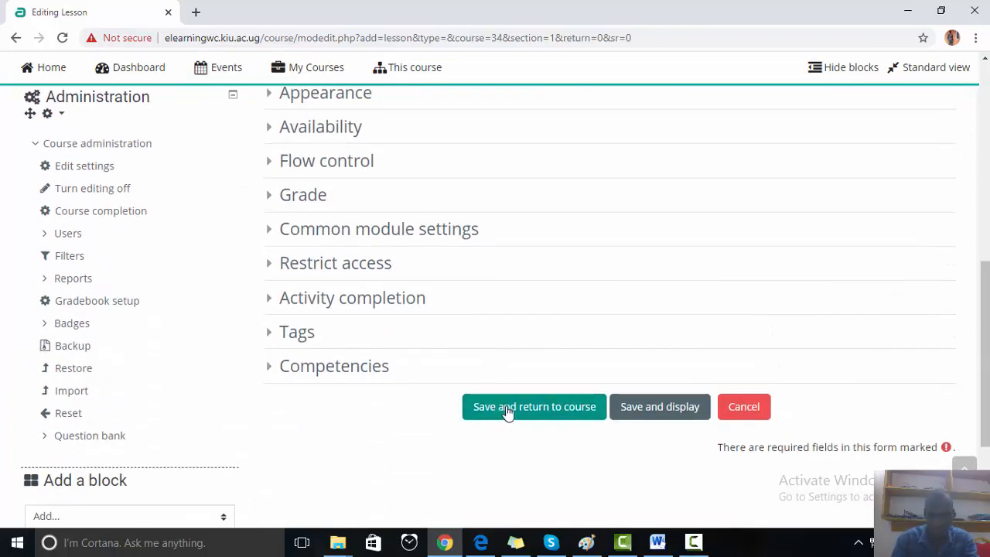
{"action": "left_click", "coordinate": [508, 412]}
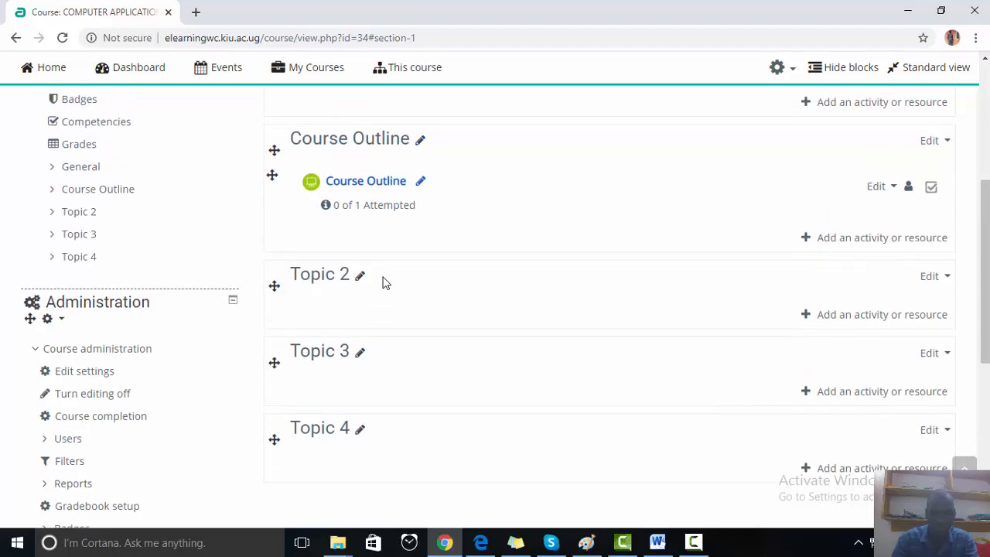
Open the Course Outline lesson's editing page and start adding its first content page
{"action": "left_click", "coordinate": [372, 188]}
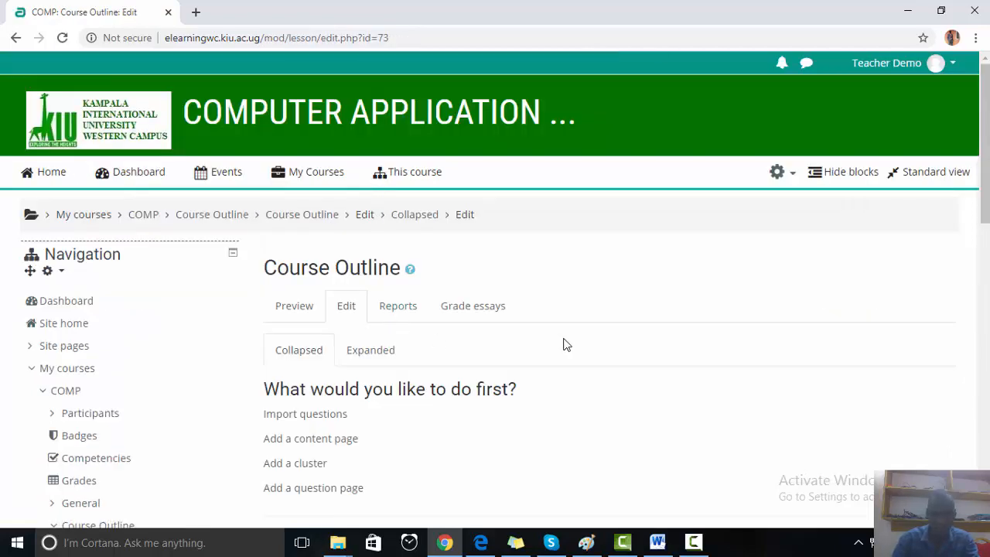
{"action": "scroll", "coordinate": [563, 344], "scroll_direction": "down", "scroll_amount": 2}
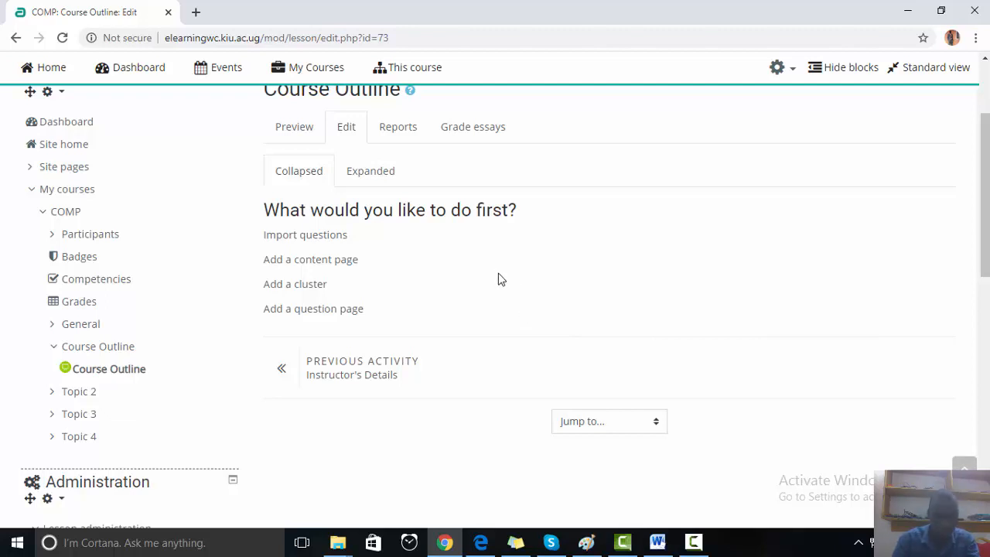
{"action": "scroll", "coordinate": [498, 280], "scroll_direction": "up", "scroll_amount": 1}
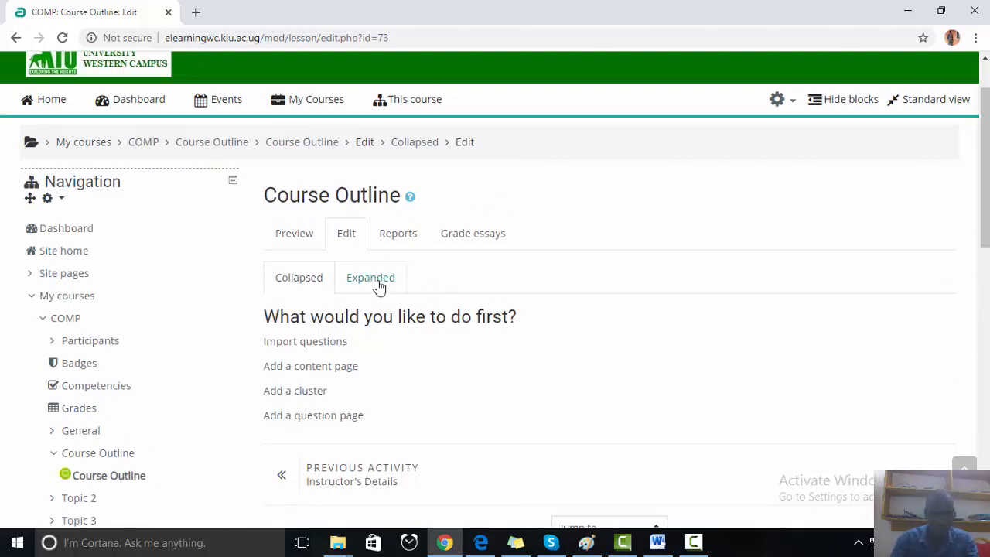
{"action": "left_click", "coordinate": [320, 372]}
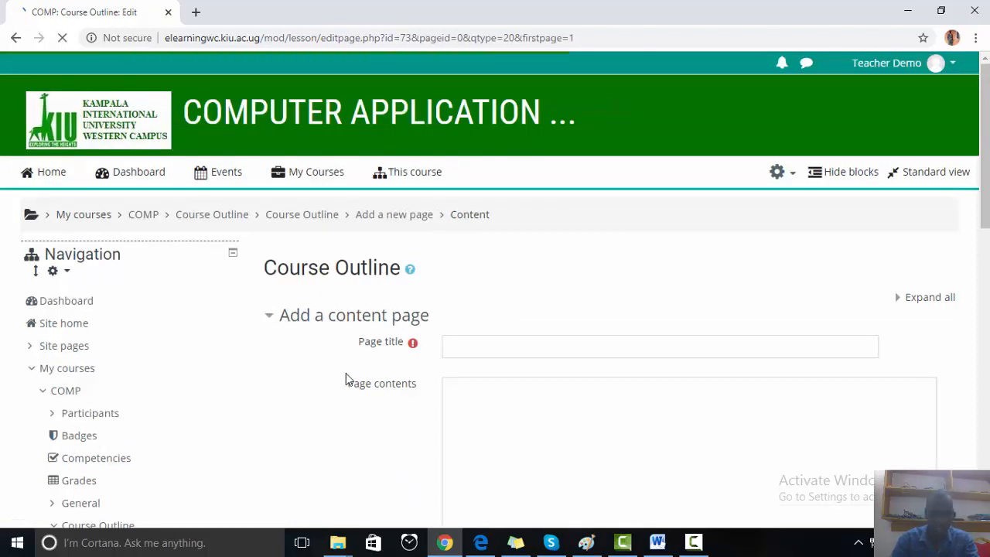
Focus the blank Page title field, then bring up the Computer Applications folder window
{"action": "left_click", "coordinate": [471, 347]}
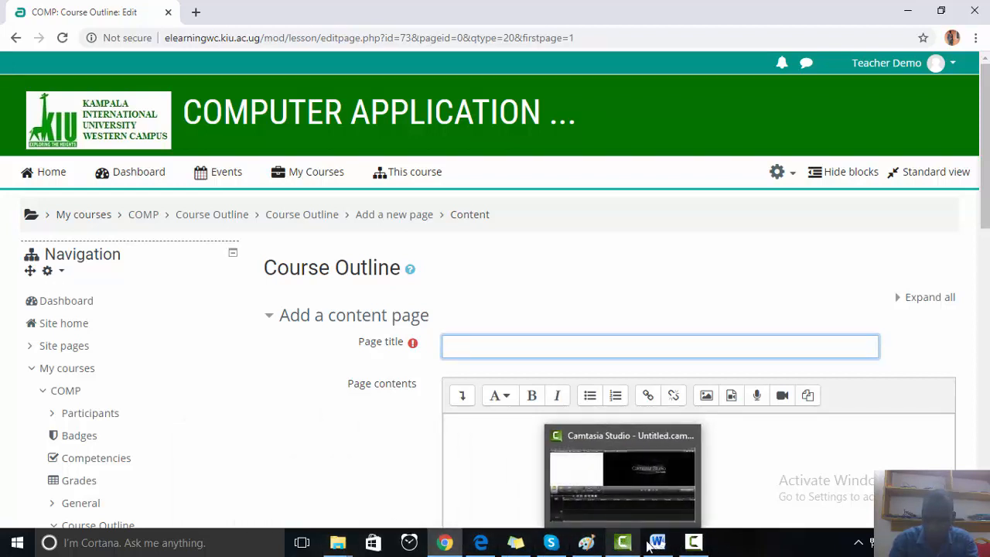
{"action": "mouse_move", "coordinate": [337, 542]}
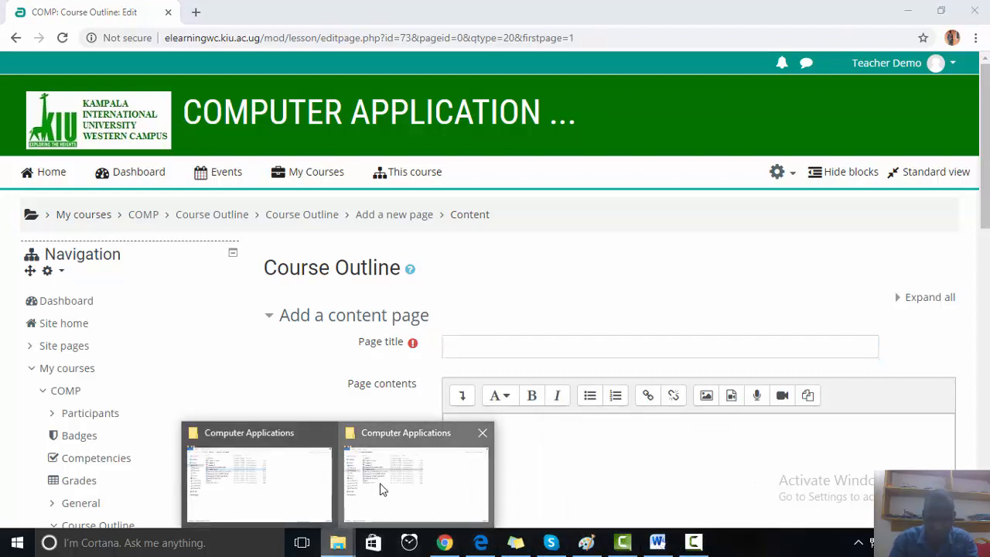
{"action": "left_click", "coordinate": [382, 487]}
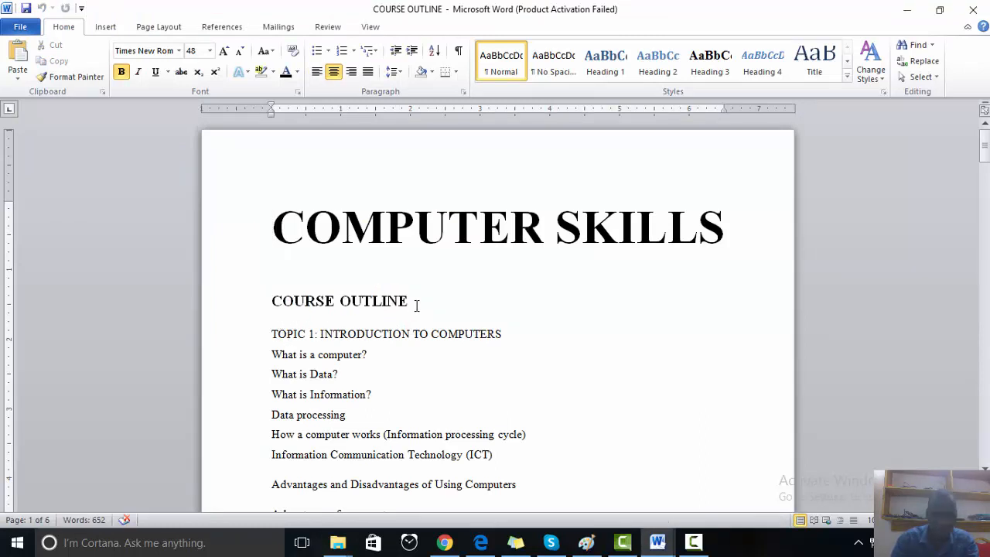
Copy the 'COURSE OUTLINE' heading from the Word document and return to the Moodle form
{"action": "left_click_drag", "start_coordinate": [416, 302], "coordinate": [302, 301]}
{"action": "key", "text": "ctrl+c"}
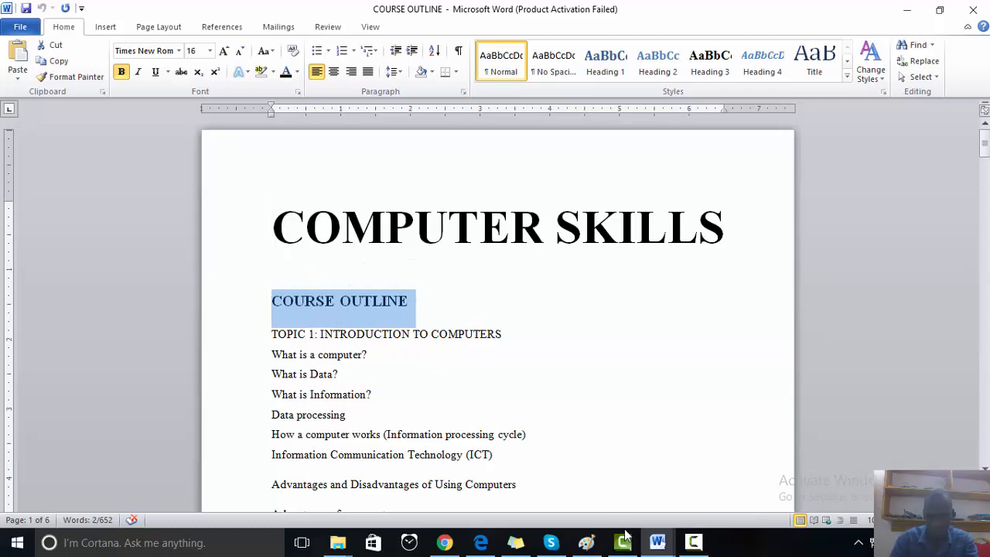
{"action": "left_click", "coordinate": [906, 9]}
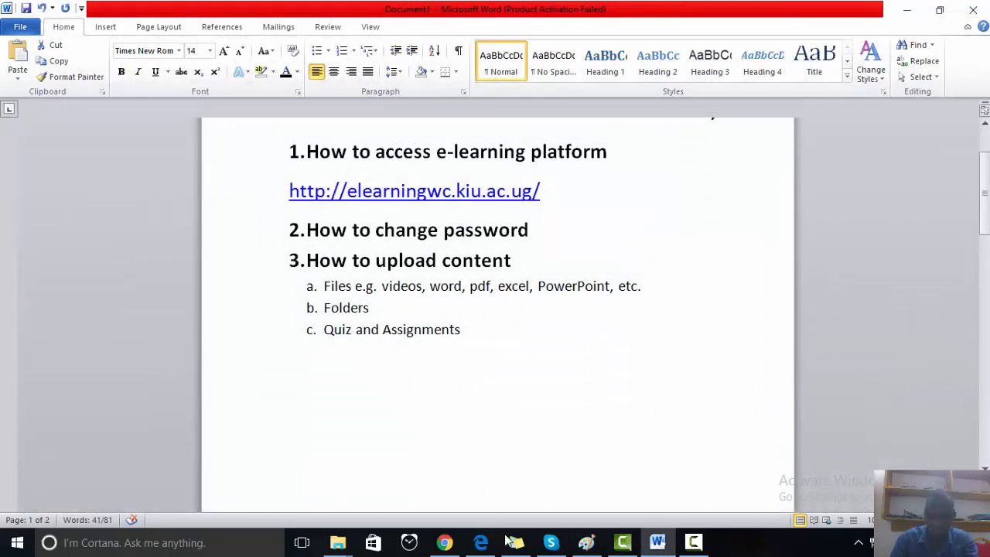
{"action": "left_click", "coordinate": [443, 545]}
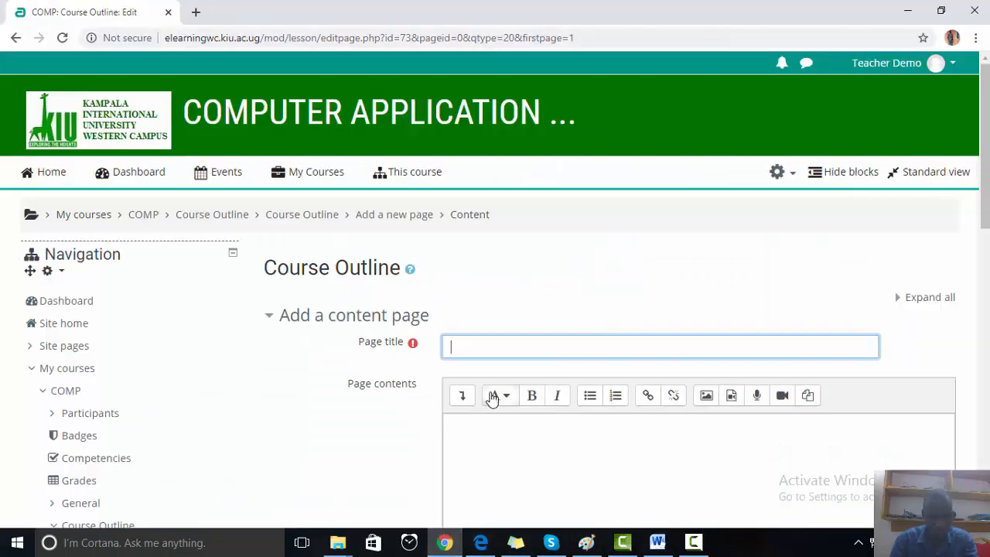
Paste 'COURSE OUTLINE' as the page title, then bring the Word document forward
{"action": "key", "text": "ctrl+v"}
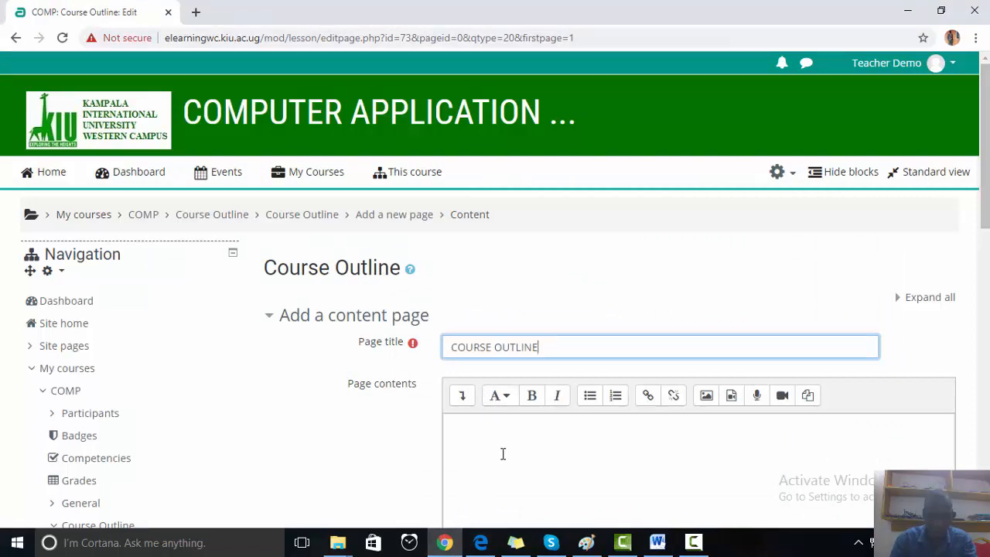
{"action": "scroll", "coordinate": [500, 453], "scroll_direction": "down", "scroll_amount": 2}
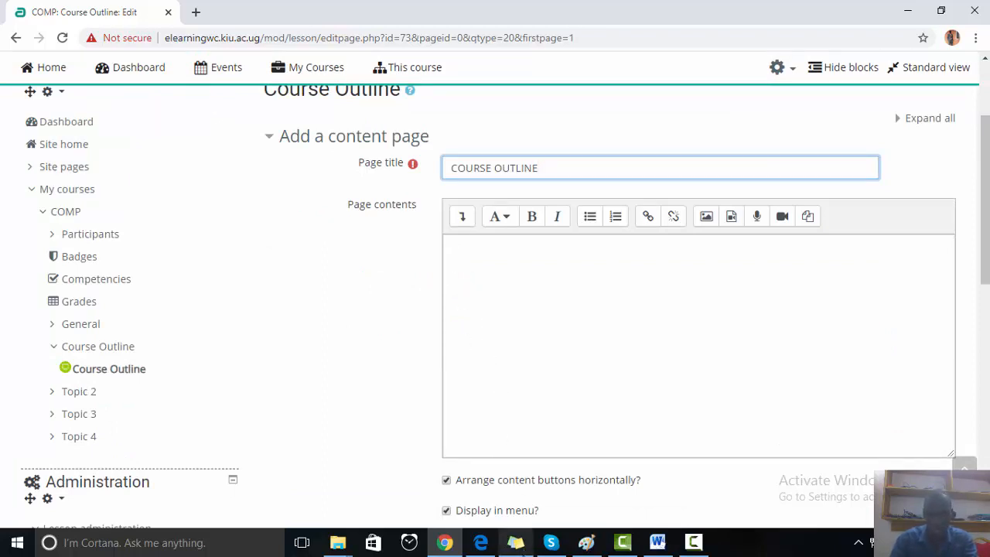
{"action": "left_click", "coordinate": [658, 542]}
{"action": "scroll", "coordinate": [488, 333], "scroll_direction": "down", "scroll_amount": 3}
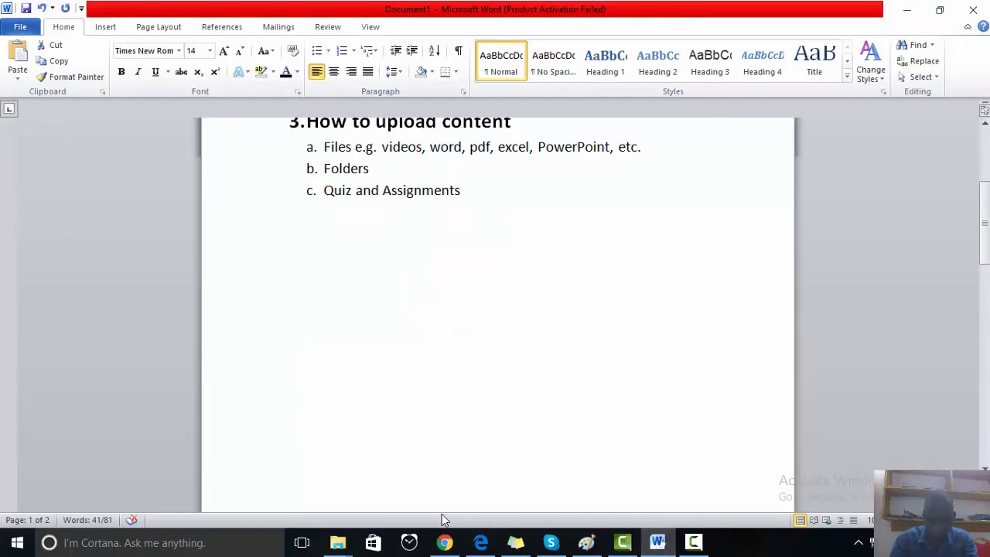
Open the COURSE OUTLINE document and select its text from the heading down to 'Recreational'
{"action": "mouse_move", "coordinate": [338, 542]}
{"action": "left_click", "coordinate": [389, 511]}
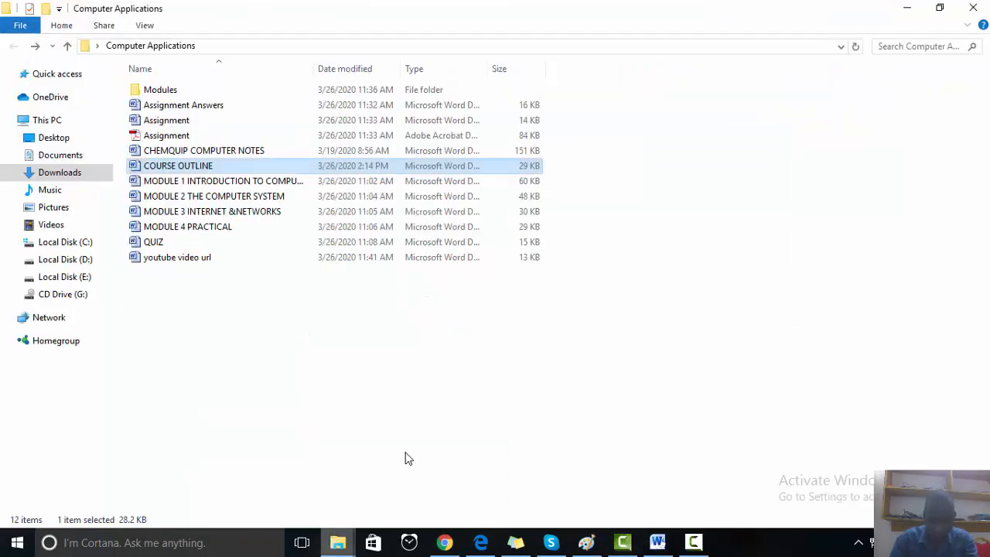
{"action": "double_click", "coordinate": [226, 166]}
{"action": "scroll", "coordinate": [477, 297], "scroll_direction": "down", "scroll_amount": 1}
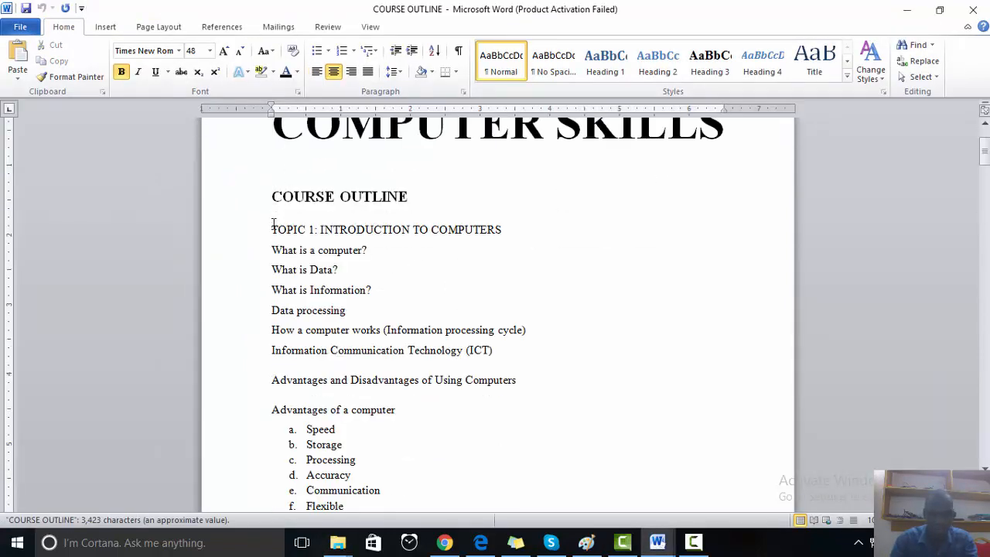
{"action": "left_click_drag", "start_coordinate": [270, 196], "coordinate": [497, 234]}
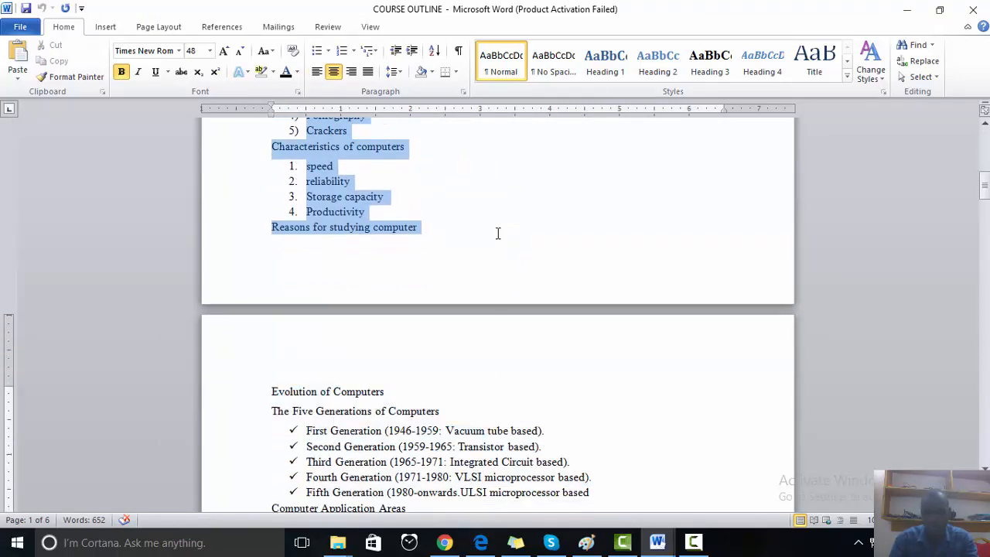
{"action": "left_click_drag", "start_coordinate": [498, 234], "coordinate": [502, 240]}
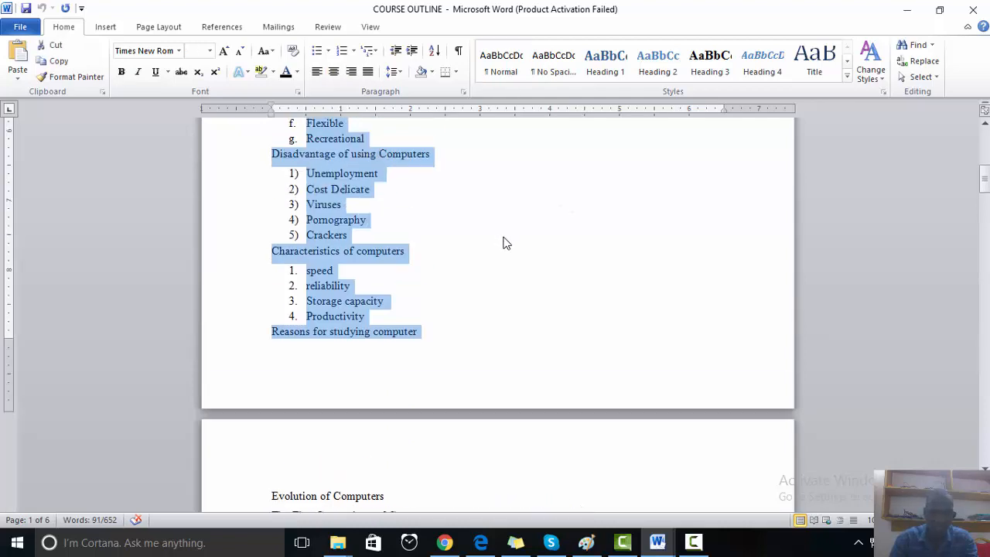
{"action": "scroll", "coordinate": [502, 243], "scroll_direction": "up", "scroll_amount": 6}
{"action": "left_click", "coordinate": [502, 240]}
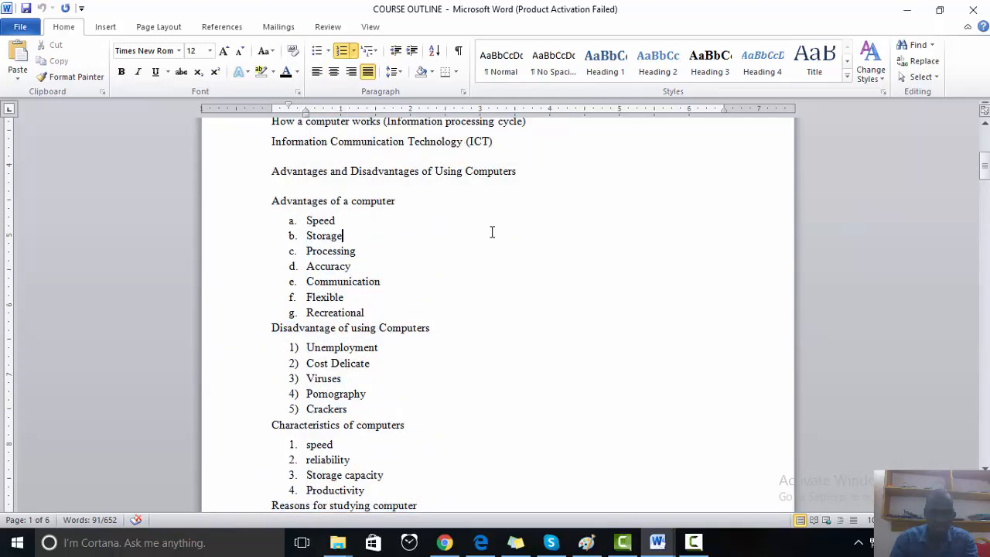
{"action": "scroll", "coordinate": [482, 227], "scroll_direction": "up", "scroll_amount": 4}
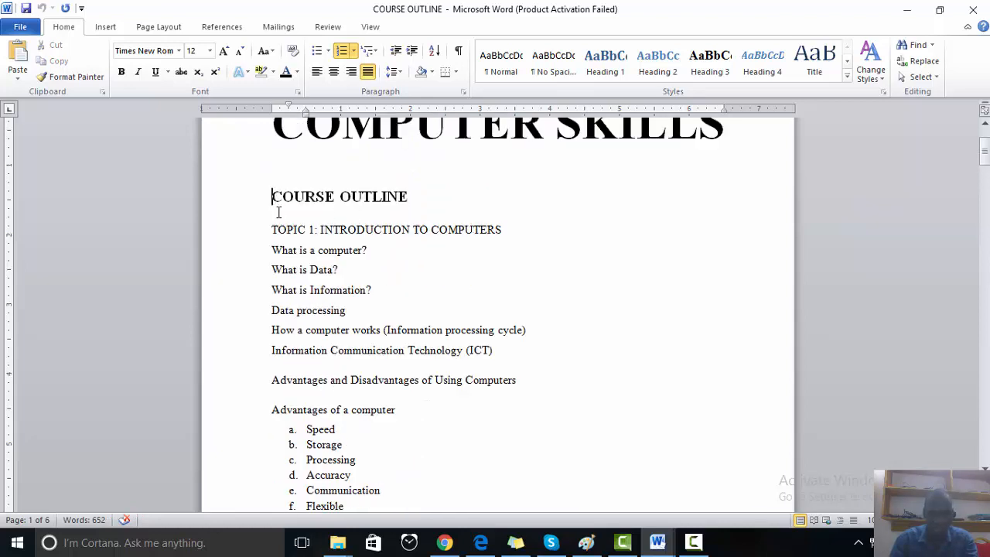
{"action": "left_click_drag", "start_coordinate": [273, 200], "coordinate": [407, 405]}
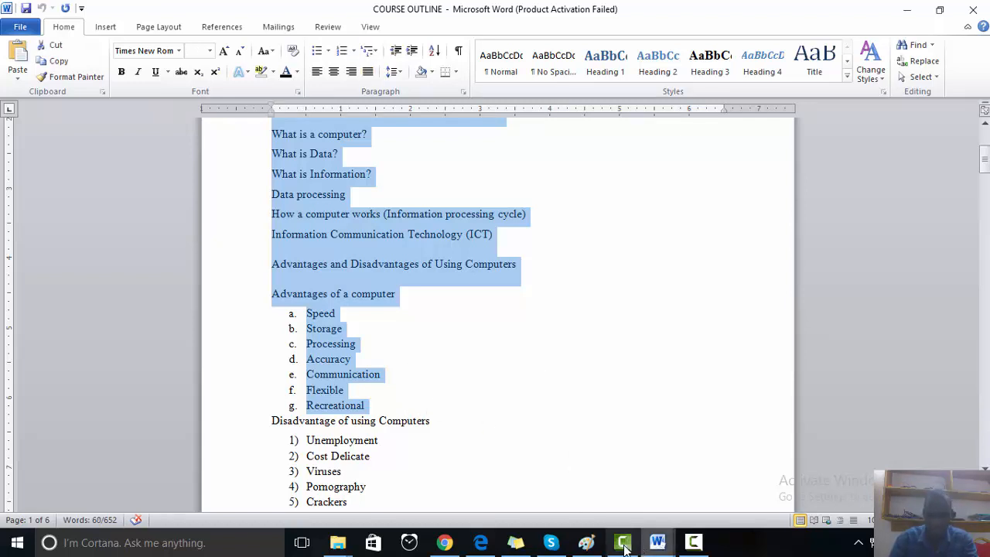
Paste the copied course outline into the page contents
{"action": "left_click", "coordinate": [444, 542]}
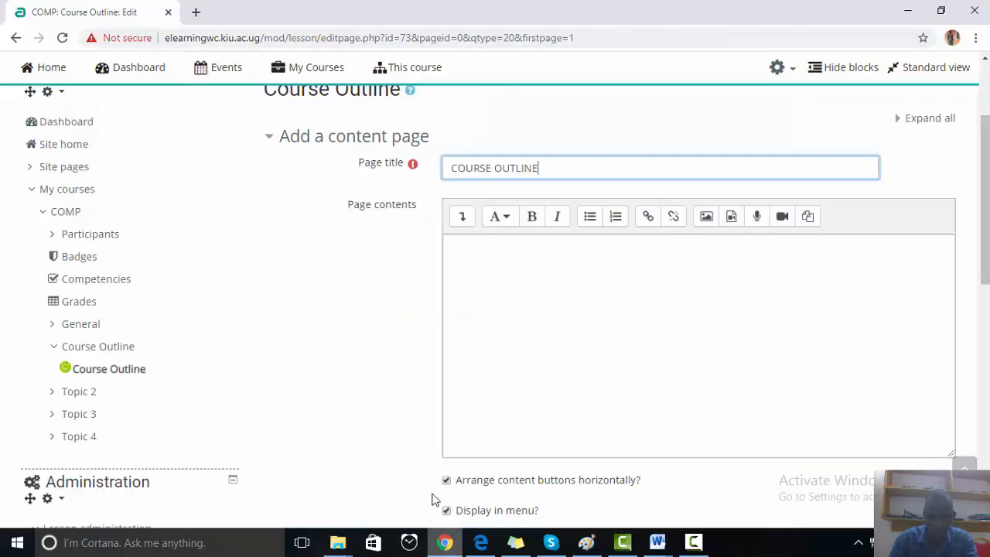
{"action": "left_click", "coordinate": [477, 269]}
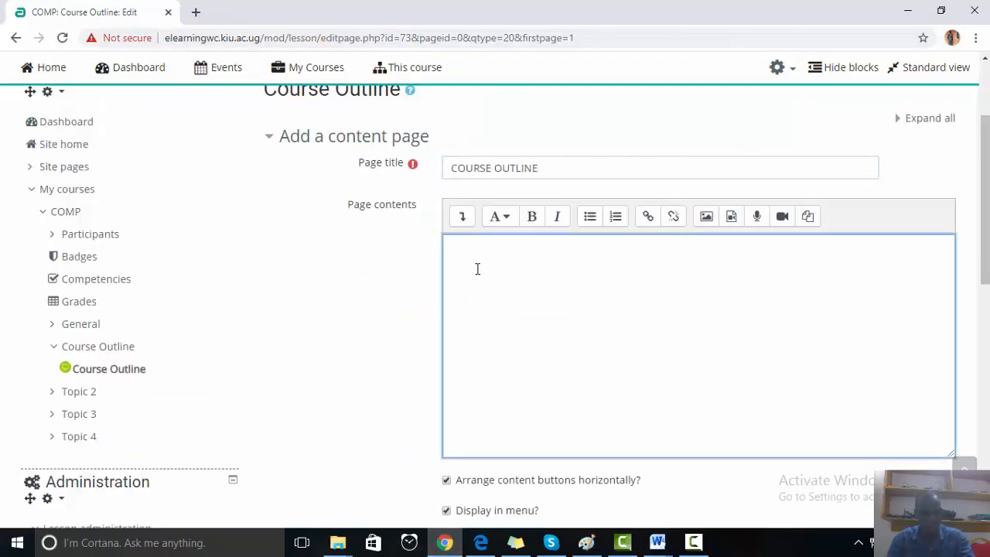
{"action": "key", "text": "ctrl+v"}
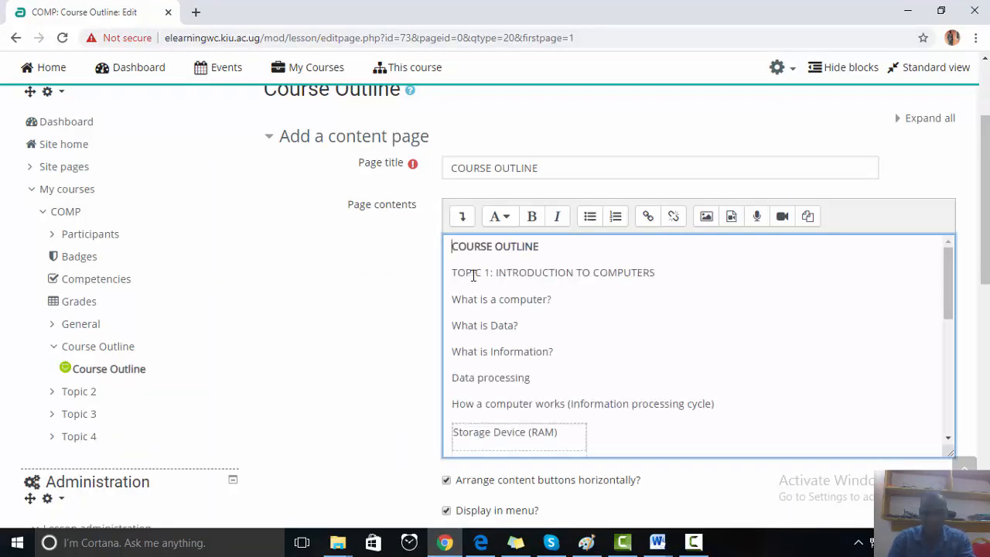
{"action": "scroll", "coordinate": [509, 302], "scroll_direction": "down", "scroll_amount": 2}
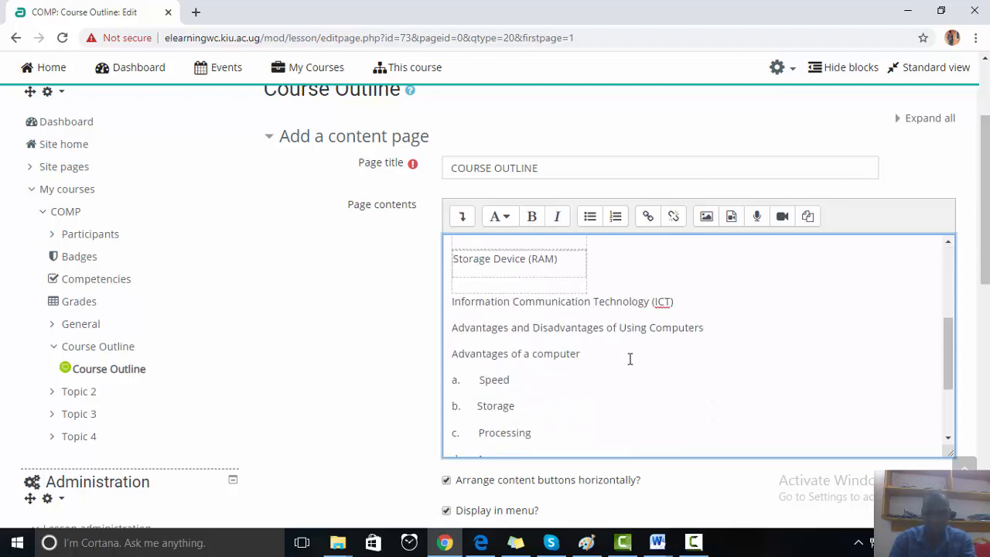
{"action": "scroll", "coordinate": [628, 358], "scroll_direction": "down", "scroll_amount": 3}
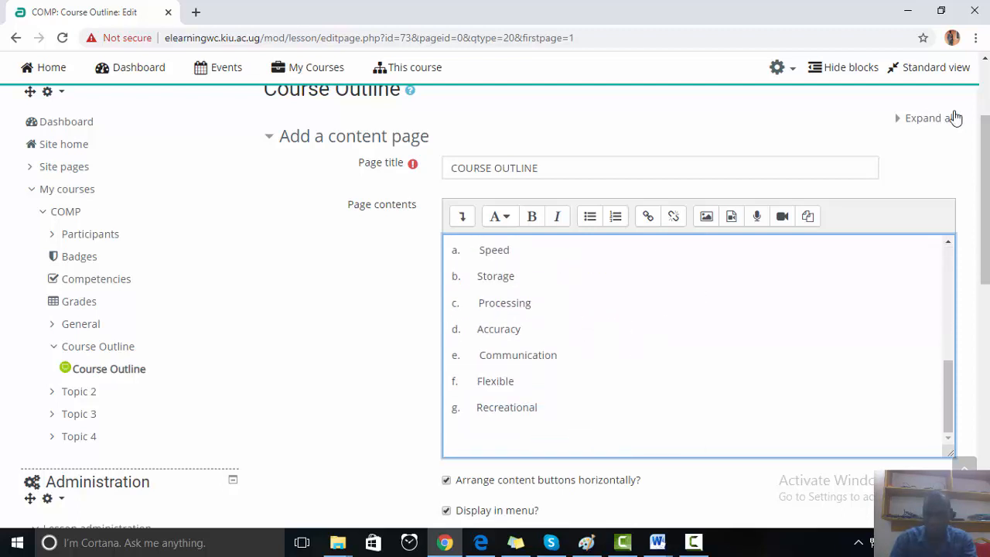
{"action": "left_click_drag", "start_coordinate": [985, 151], "coordinate": [984, 263]}
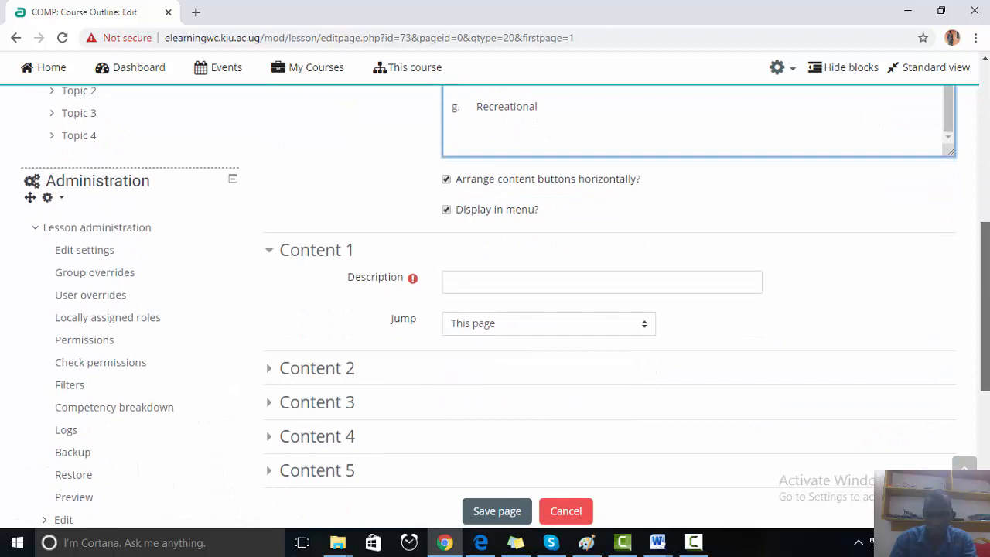
Set Content 1 to jump to the next page with the description 'Next page'
{"action": "left_click", "coordinate": [646, 313]}
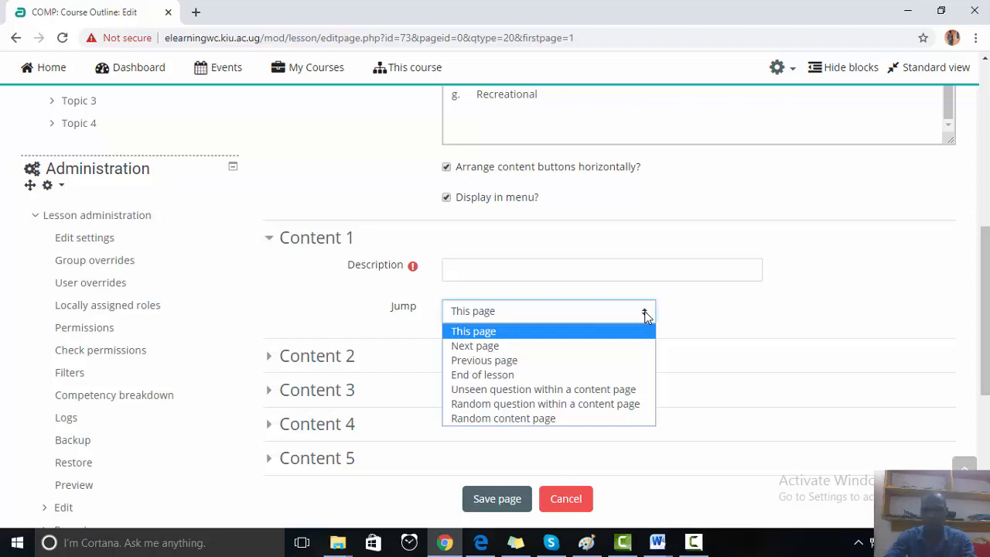
{"action": "left_click", "coordinate": [503, 347]}
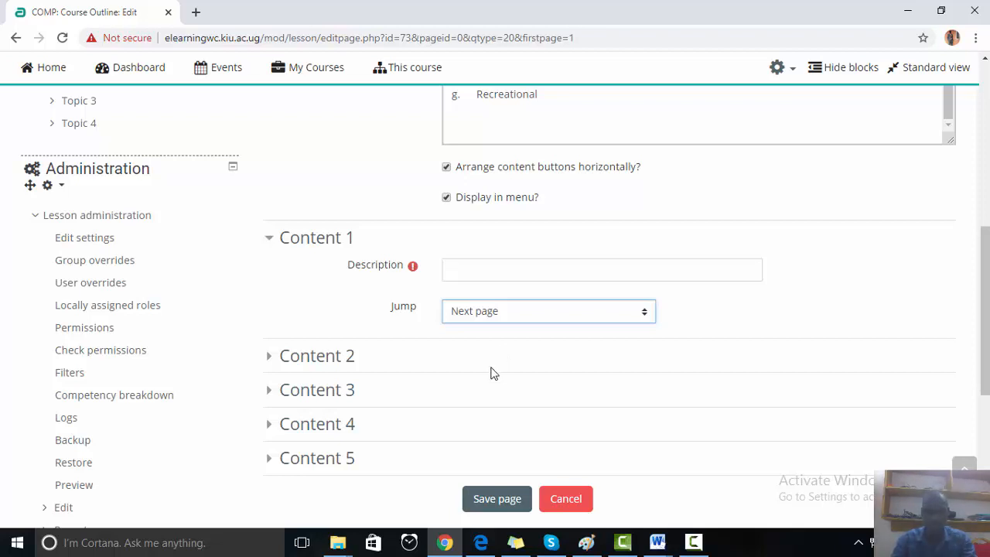
{"action": "left_click", "coordinate": [485, 500]}
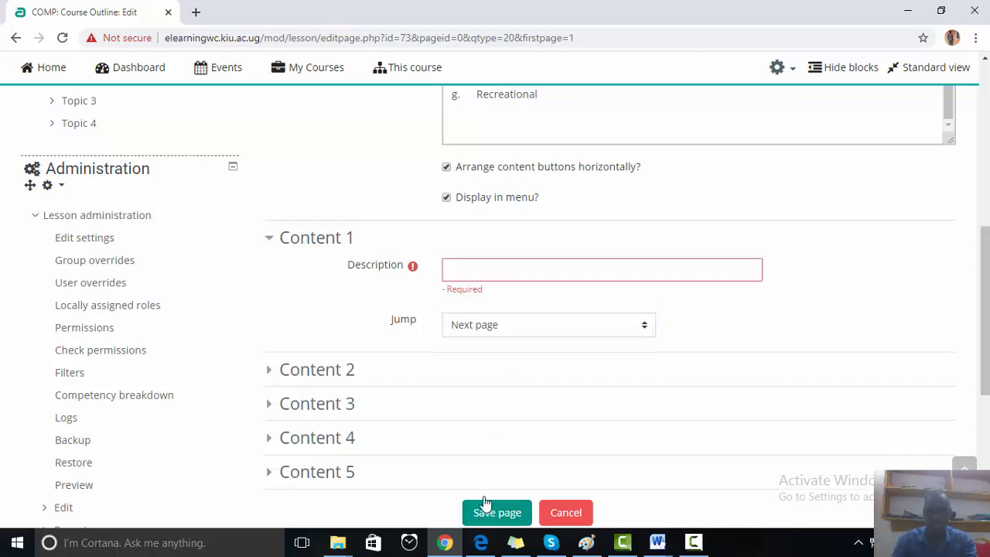
{"action": "left_click", "coordinate": [477, 272]}
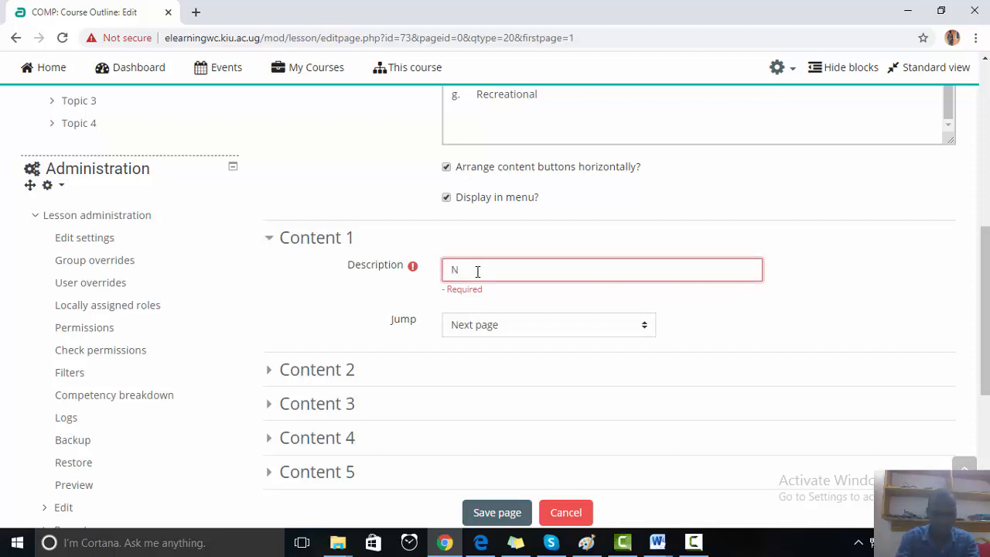
{"action": "type", "text": "ex"}
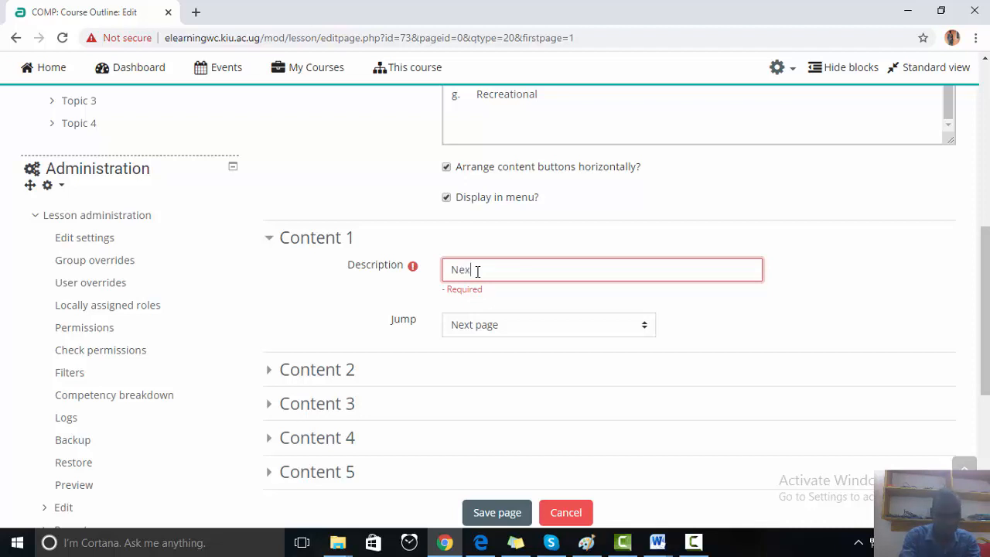
{"action": "type", "text": "t page"}
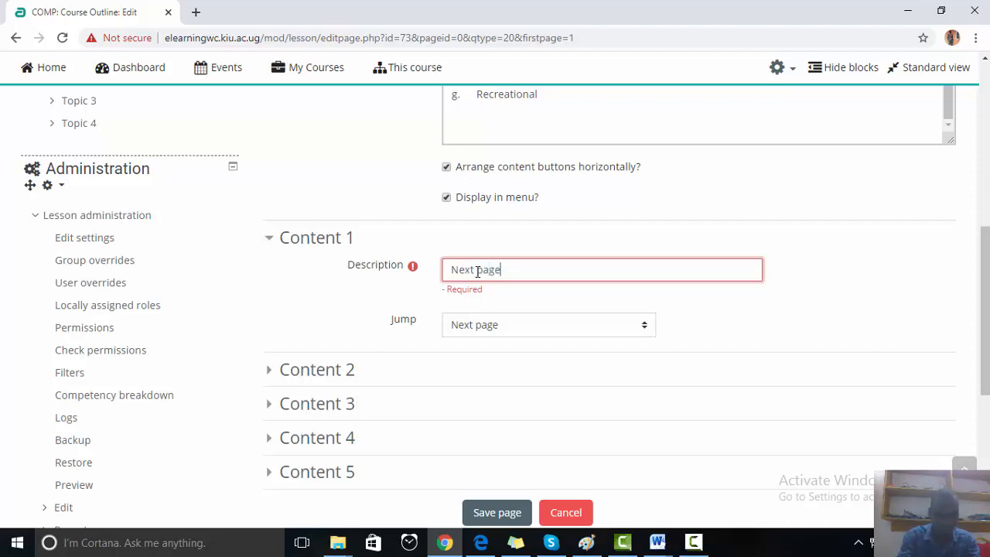
{"action": "scroll", "coordinate": [493, 311], "scroll_direction": "down", "scroll_amount": 3}
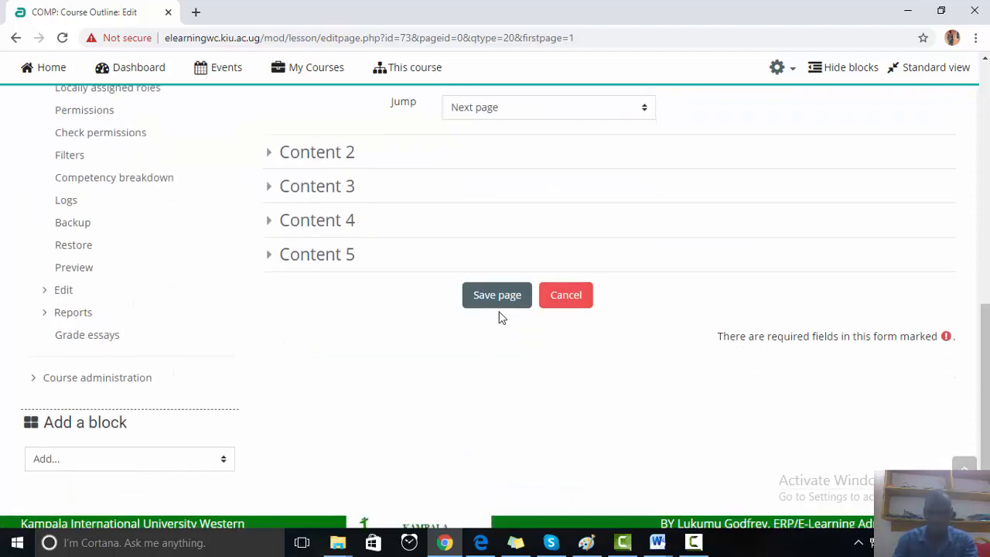
Save the COURSE OUTLINE page and pick 'Add a content page' from the 'Add a new page...' list
{"action": "left_click", "coordinate": [499, 294]}
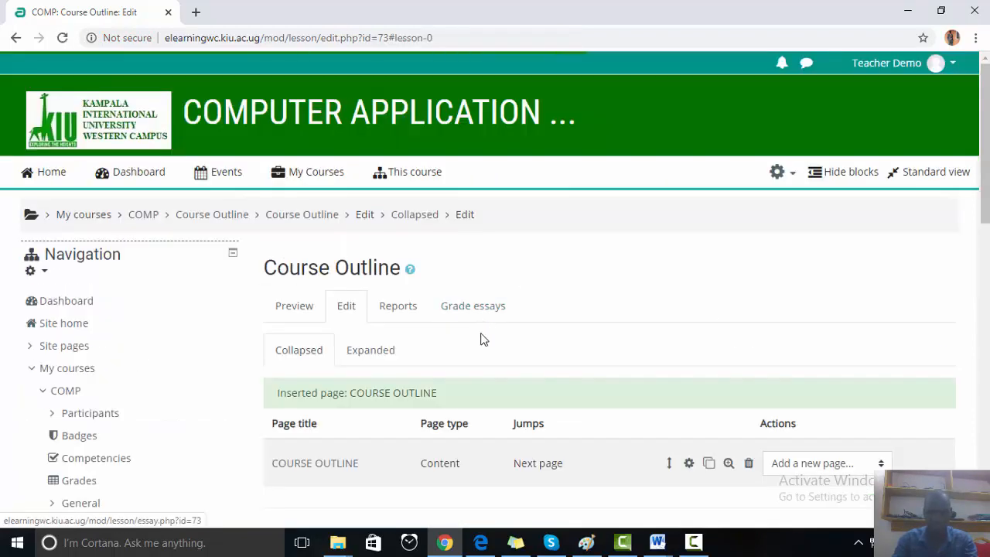
{"action": "scroll", "coordinate": [544, 341], "scroll_direction": "down", "scroll_amount": 3}
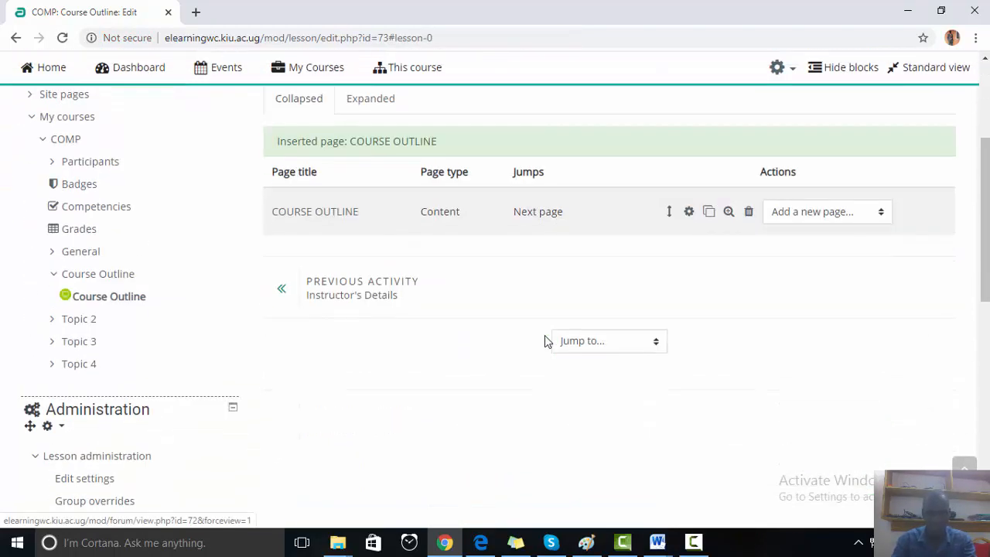
{"action": "left_click", "coordinate": [882, 213]}
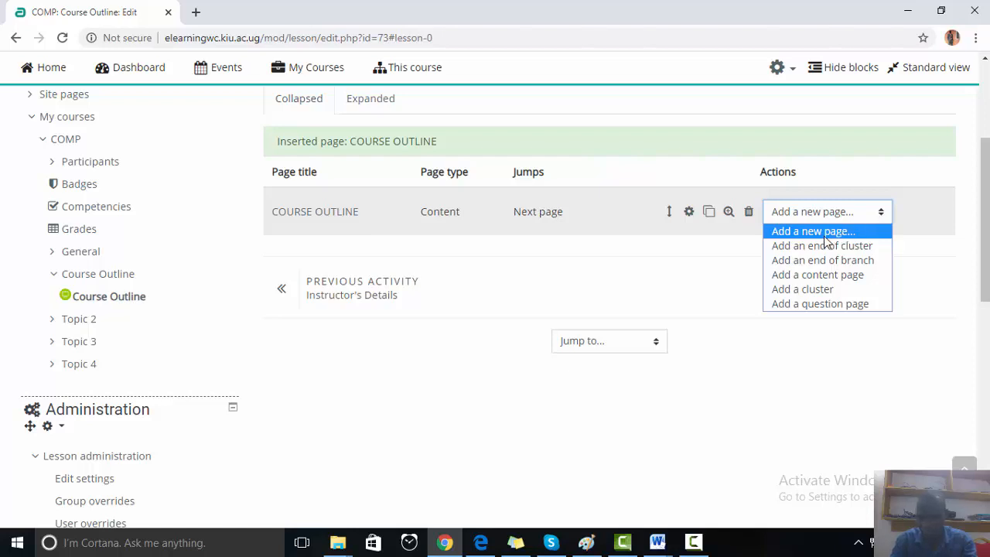
{"action": "left_click", "coordinate": [812, 232]}
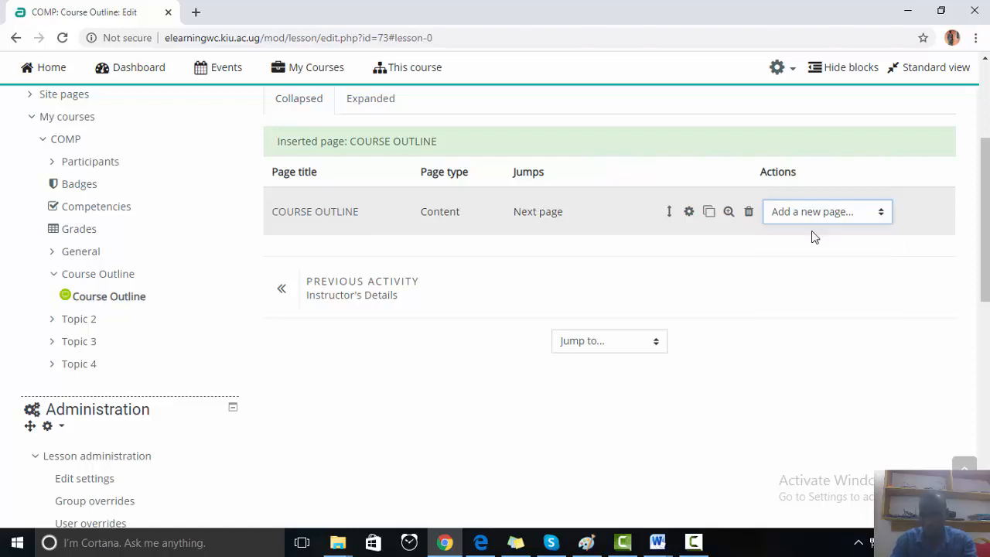
{"action": "left_click", "coordinate": [879, 218]}
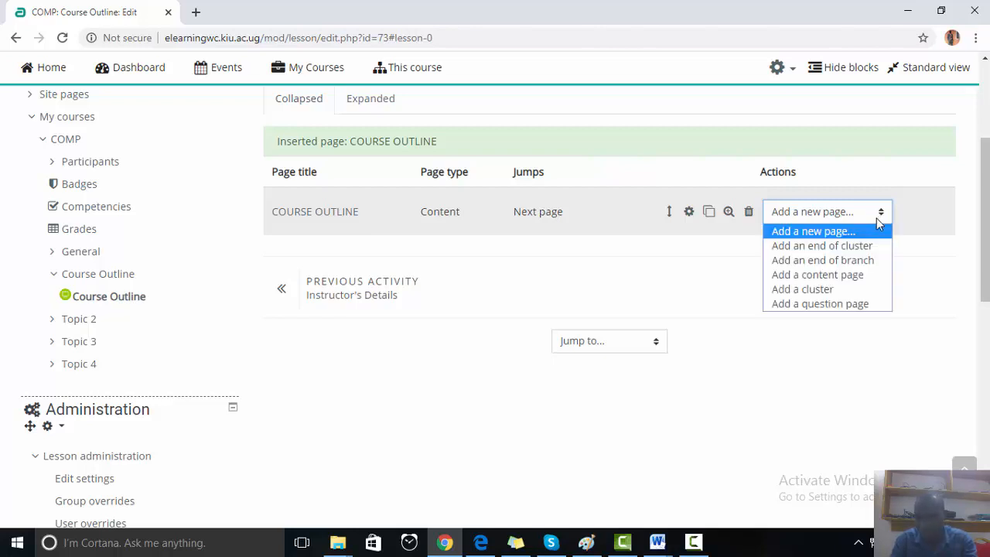
{"action": "left_click", "coordinate": [816, 276]}
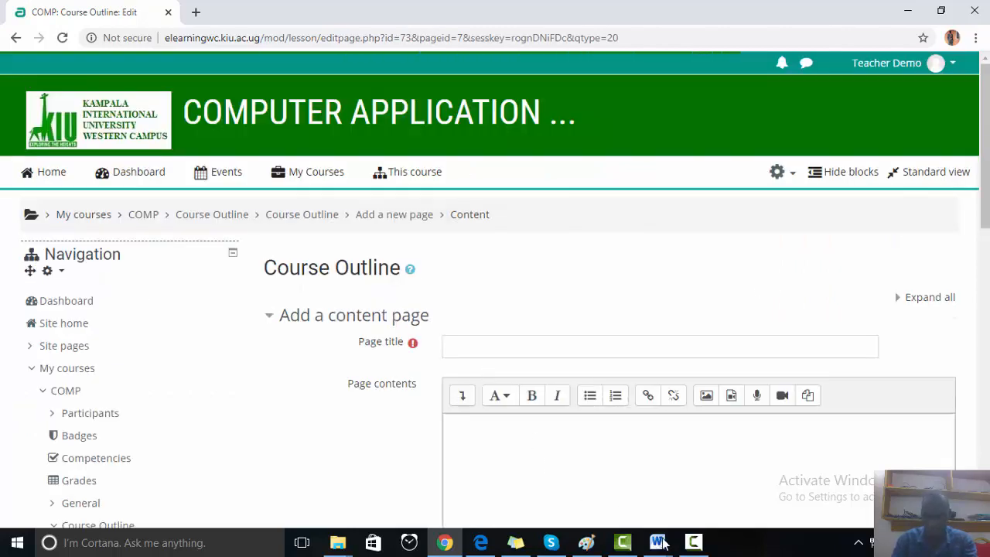
Select the Word text from 'Disadvantage of using Computers' to 'Embedded computers', then return to Moodle
{"action": "mouse_move", "coordinate": [657, 543]}
{"action": "left_click", "coordinate": [735, 472]}
{"action": "scroll", "coordinate": [406, 332], "scroll_direction": "down", "scroll_amount": 3}
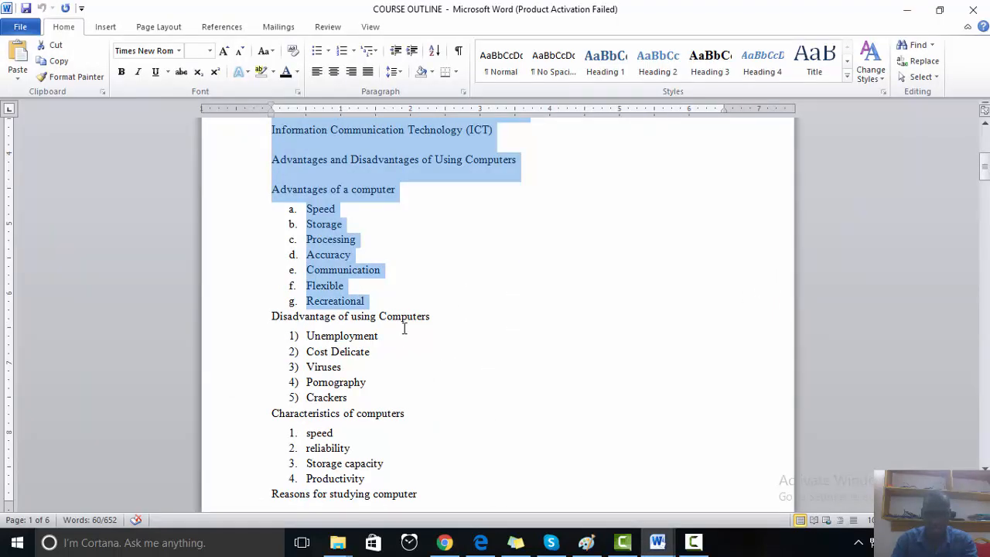
{"action": "left_click_drag", "start_coordinate": [269, 285], "coordinate": [524, 164]}
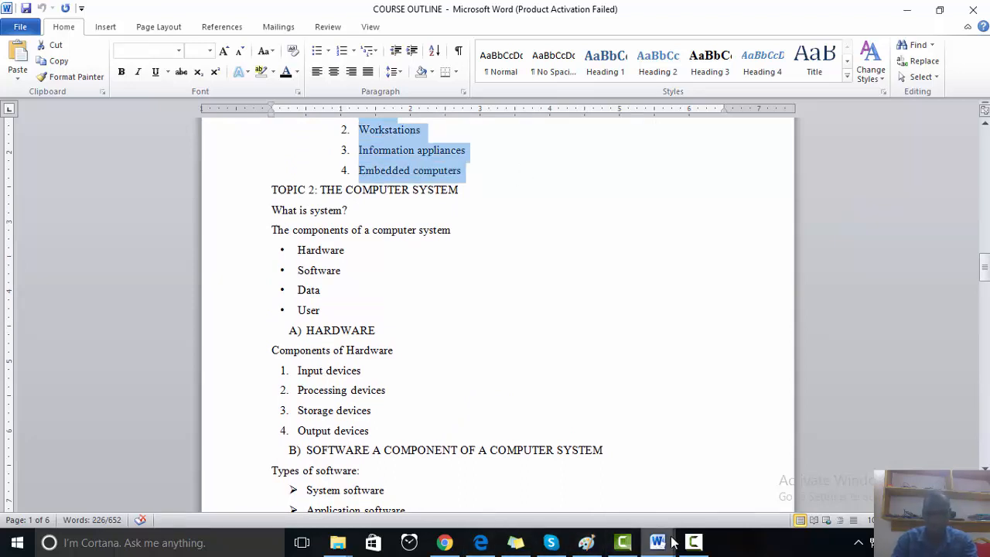
{"action": "left_click", "coordinate": [439, 542]}
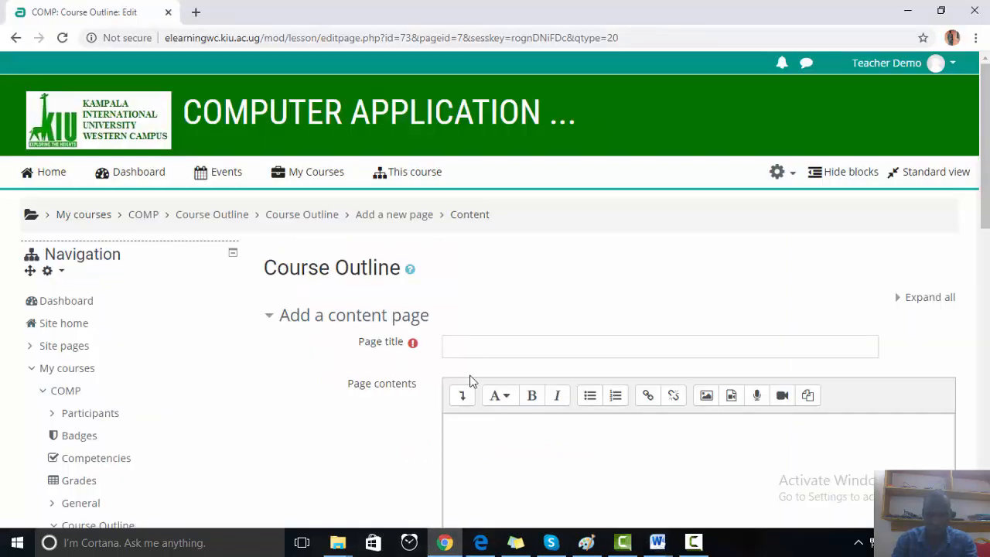
Paste the Disadvantages section as contents and 'Disadvantage of using Computers' as the page title
{"action": "left_click", "coordinate": [480, 444]}
{"action": "key", "text": "ctrl+v"}
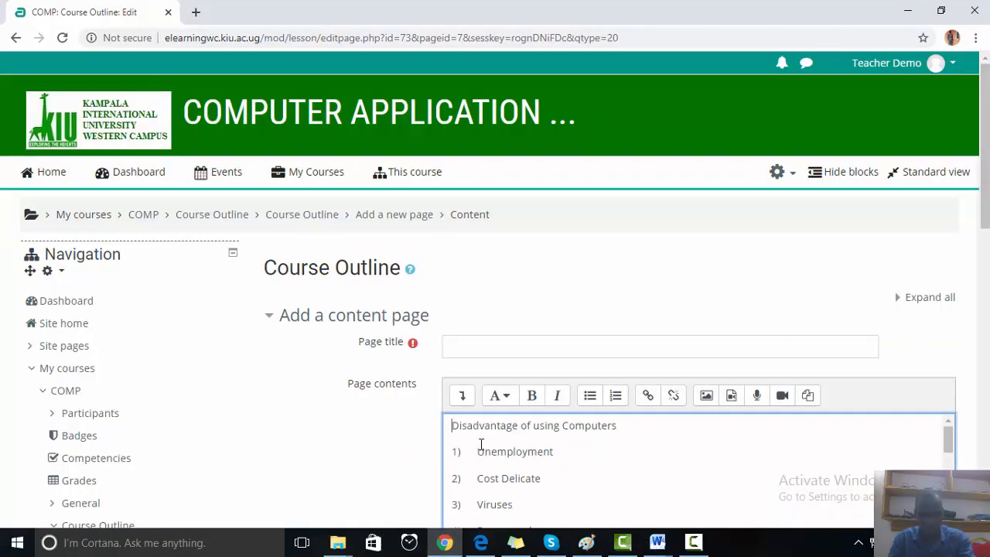
{"action": "left_click_drag", "start_coordinate": [633, 431], "coordinate": [448, 432]}
{"action": "key", "text": "ctrl+c"}
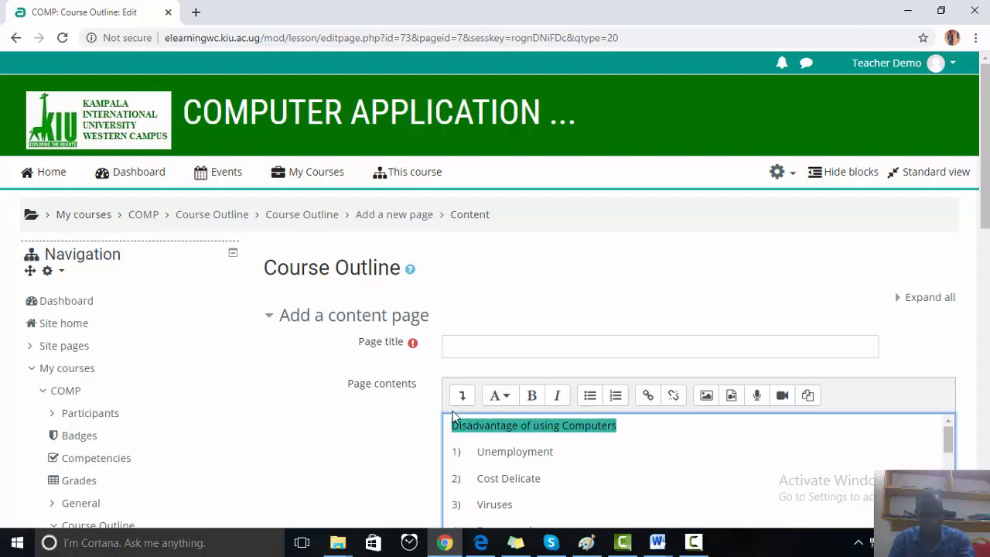
{"action": "left_click", "coordinate": [464, 346]}
{"action": "key", "text": "ctrl+v"}
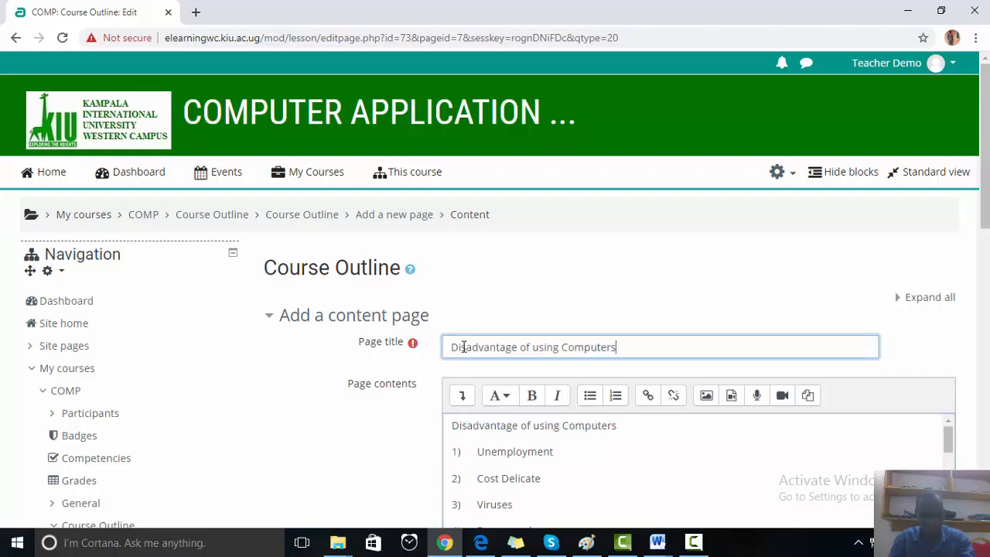
{"action": "scroll", "coordinate": [470, 399], "scroll_direction": "down", "scroll_amount": 6}
{"action": "scroll", "coordinate": [469, 402], "scroll_direction": "down", "scroll_amount": 2}
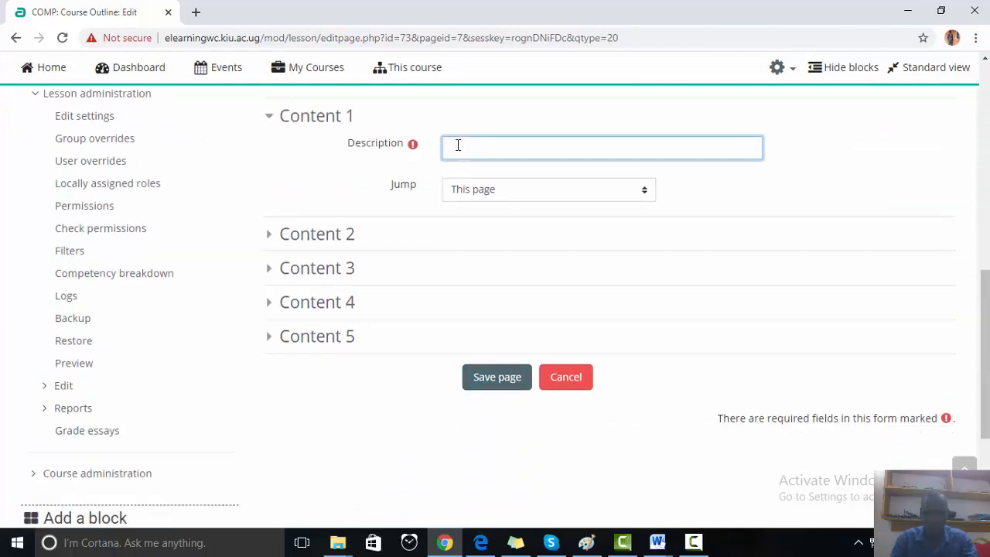
{"action": "scroll", "coordinate": [457, 168], "scroll_direction": "up", "scroll_amount": 2}
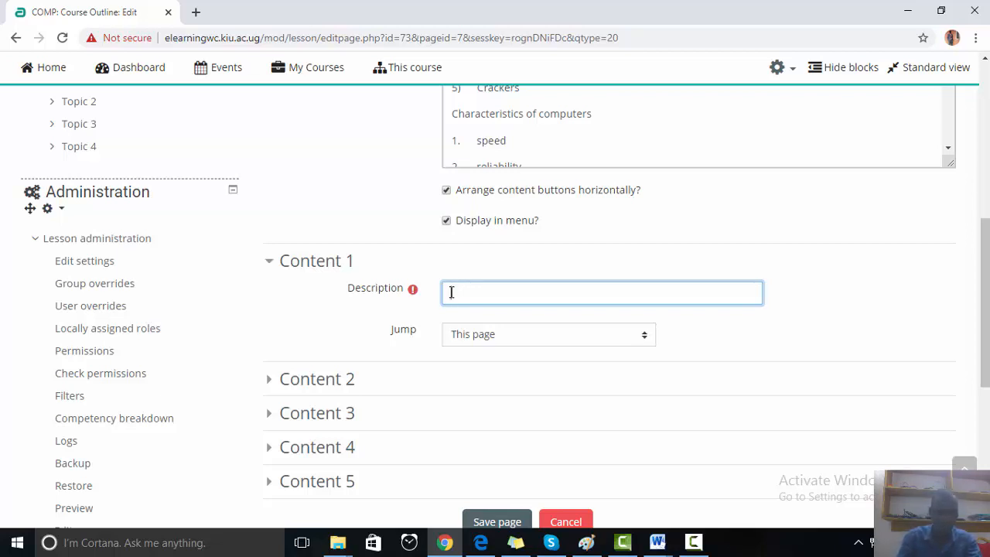
Add a 'Back' button in Content 1 that jumps to the previous page
{"action": "type", "text": "Back"}
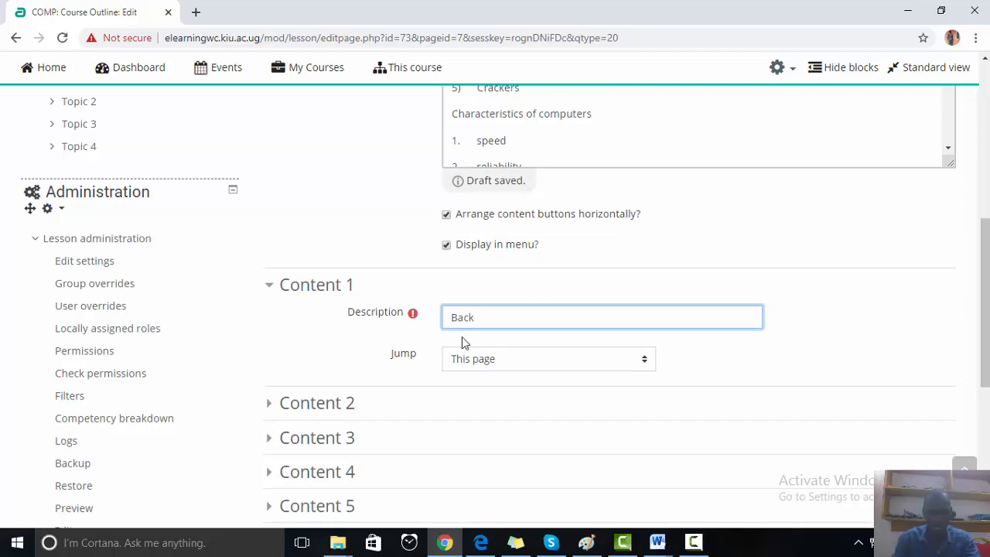
{"action": "left_click", "coordinate": [475, 362]}
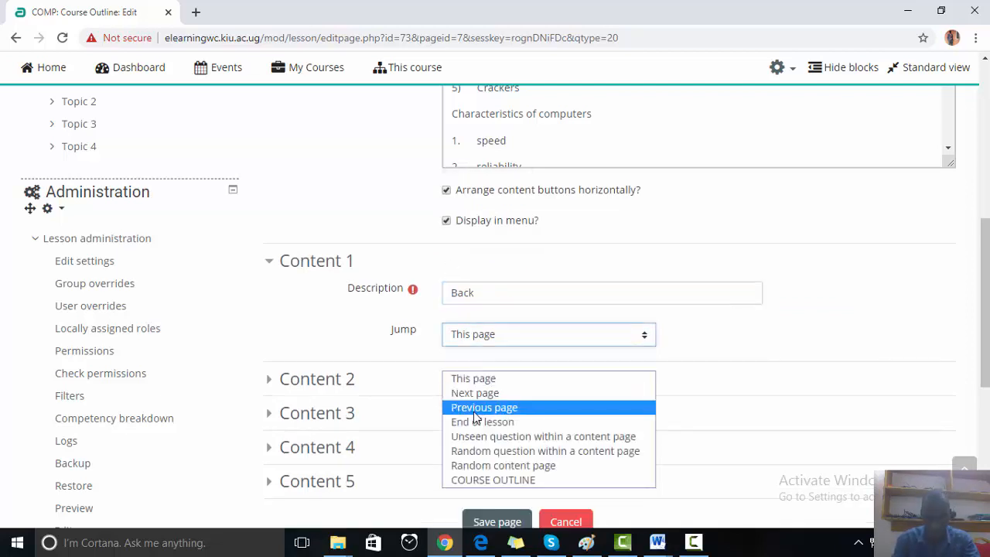
{"action": "left_click", "coordinate": [473, 407]}
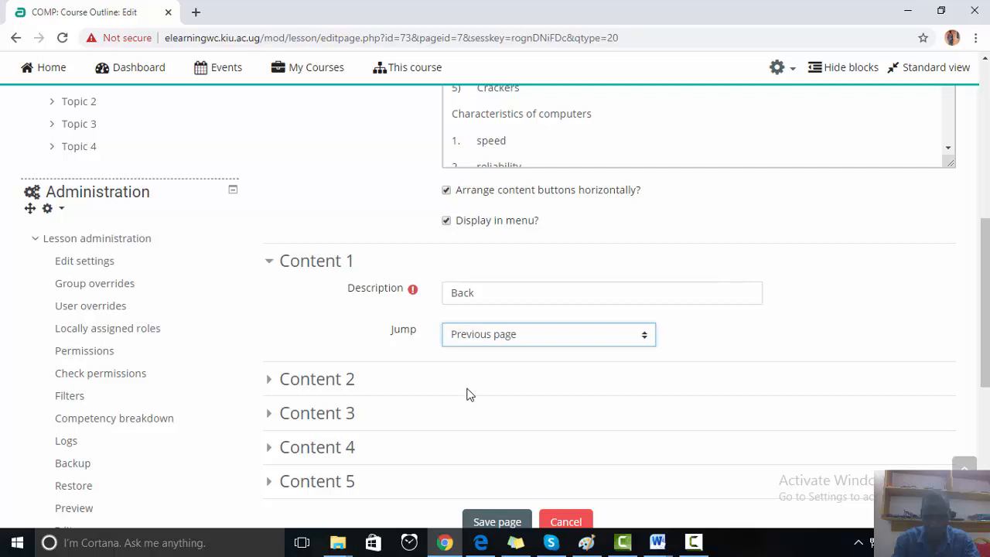
{"action": "left_click", "coordinate": [296, 381]}
{"action": "scroll", "coordinate": [355, 386], "scroll_direction": "down", "scroll_amount": 2}
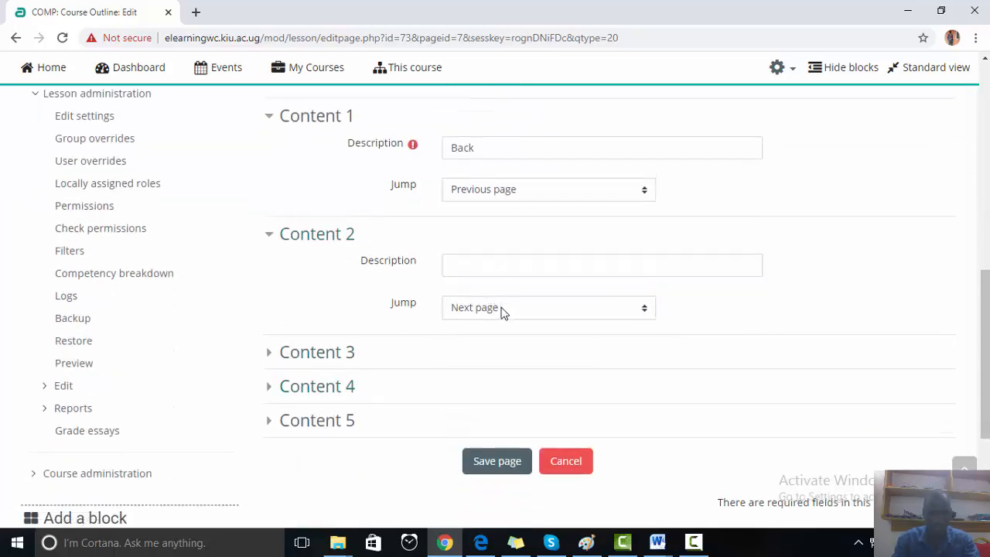
Label Content 2 'Next', save the page, and add a new content page after it
{"action": "left_click", "coordinate": [490, 272]}
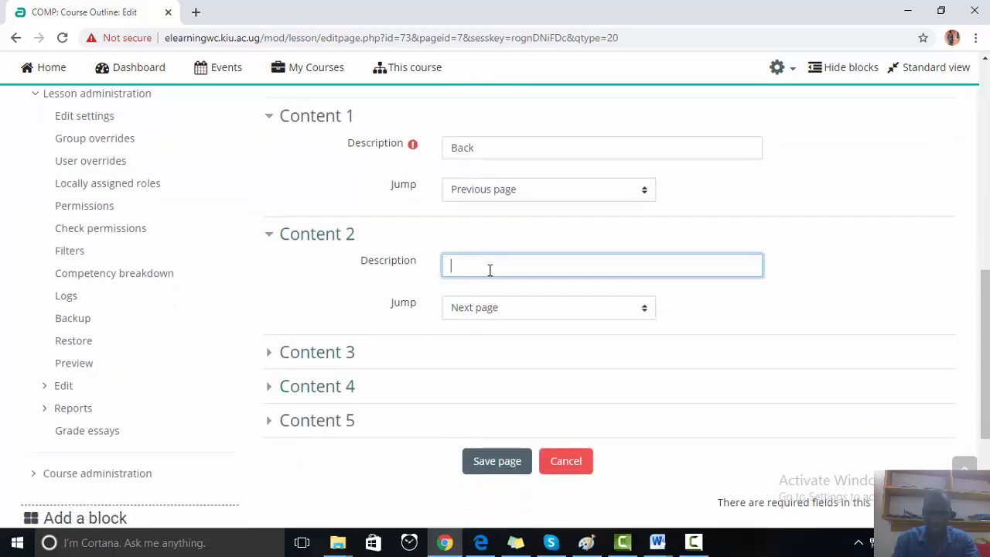
{"action": "type", "text": "Next"}
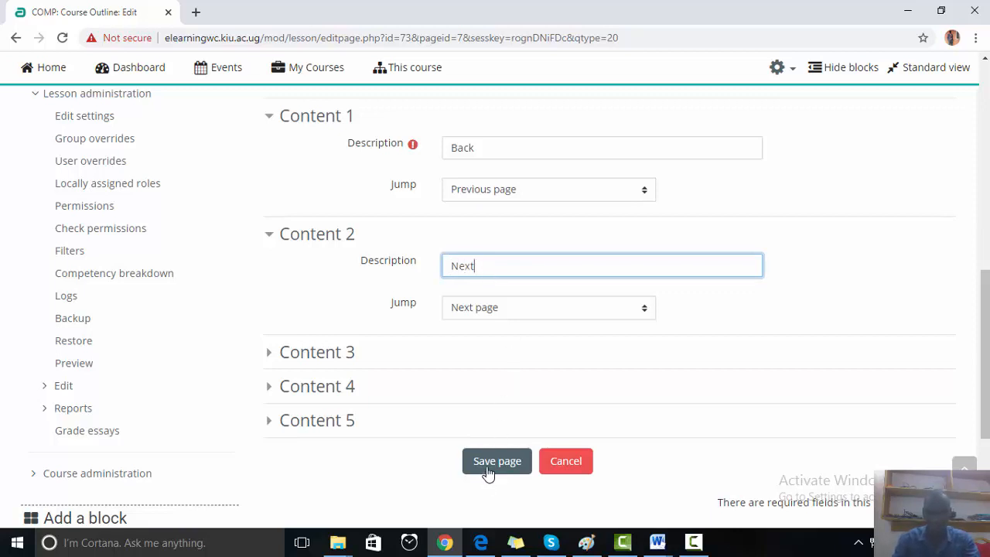
{"action": "left_click", "coordinate": [488, 467]}
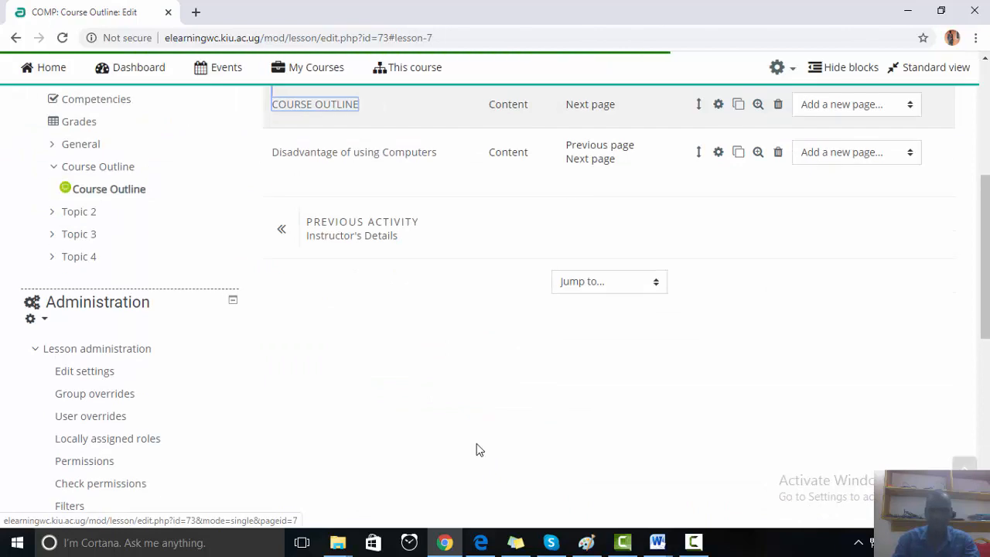
{"action": "left_click", "coordinate": [911, 155]}
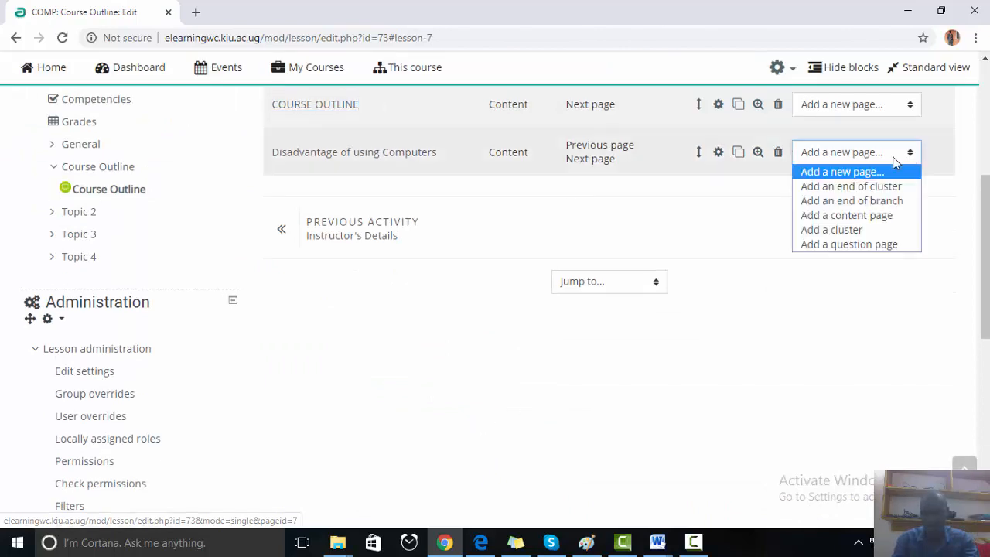
{"action": "left_click", "coordinate": [853, 221]}
{"action": "left_click", "coordinate": [536, 352]}
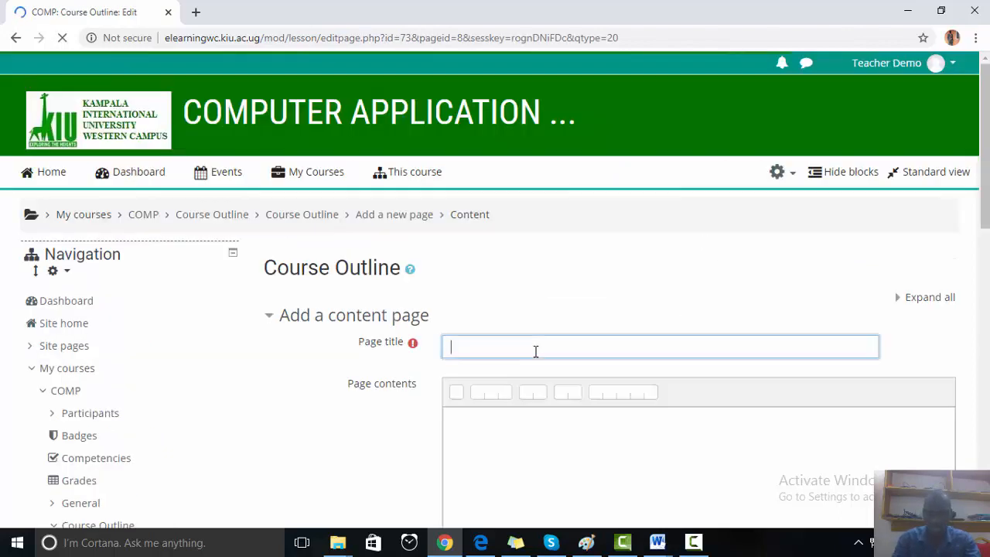
{"action": "left_click", "coordinate": [659, 543]}
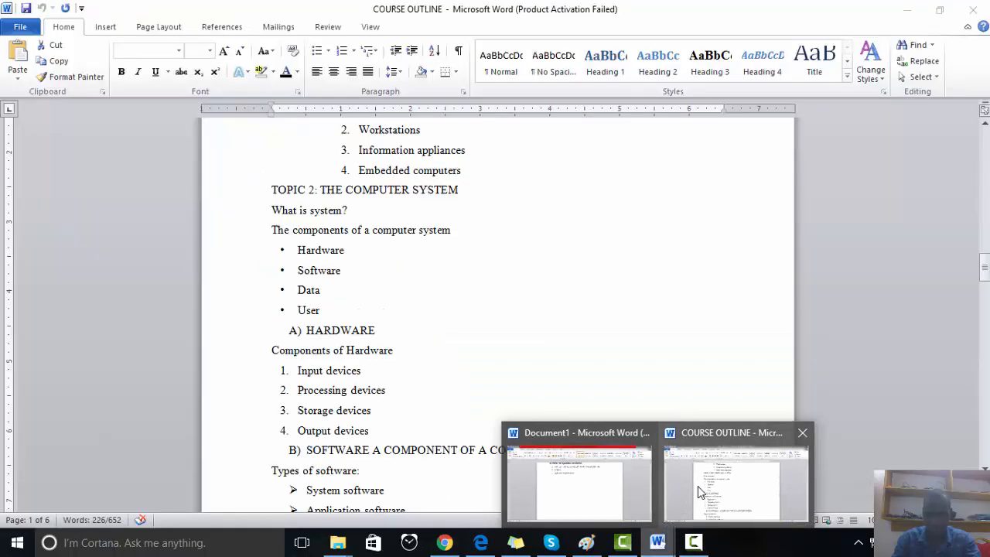
Select the TOPIC 2: THE COMPUTER SYSTEM text down to the HTTP line, then return to Moodle
{"action": "left_click", "coordinate": [699, 491]}
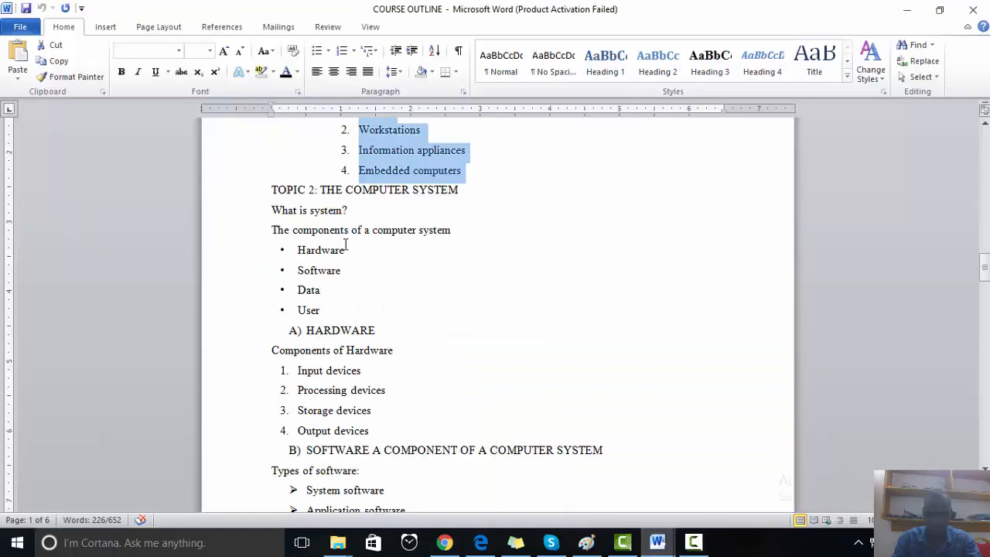
{"action": "left_click_drag", "start_coordinate": [458, 191], "coordinate": [322, 193]}
{"action": "key", "text": "ctrl+c"}
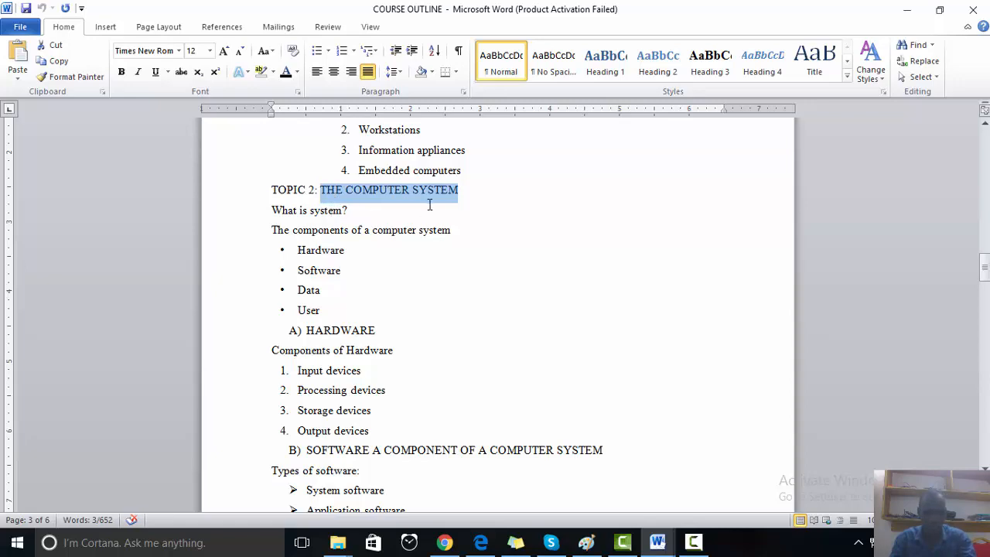
{"action": "left_click_drag", "start_coordinate": [430, 205], "coordinate": [426, 201]}
{"action": "left_click", "coordinate": [279, 190]}
{"action": "left_click_drag", "start_coordinate": [274, 190], "coordinate": [517, 376]}
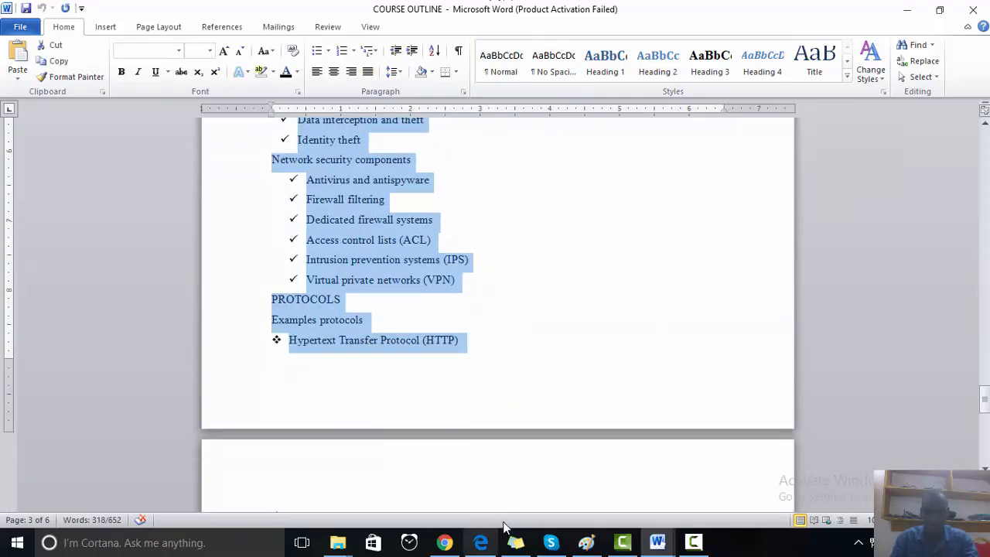
{"action": "left_click", "coordinate": [447, 544]}
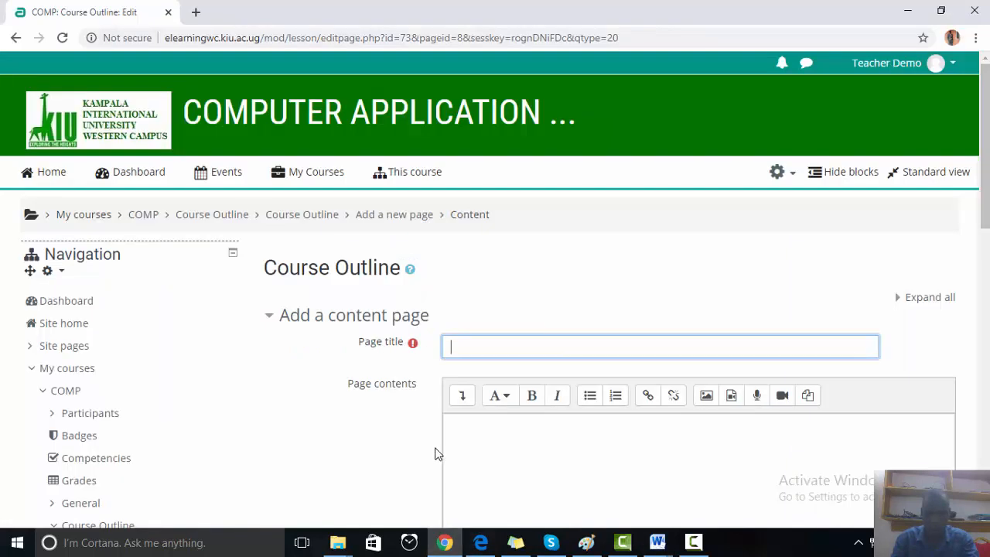
Paste the Topic 2 text from the course outline into the page contents
{"action": "key", "text": "ctrl+v"}
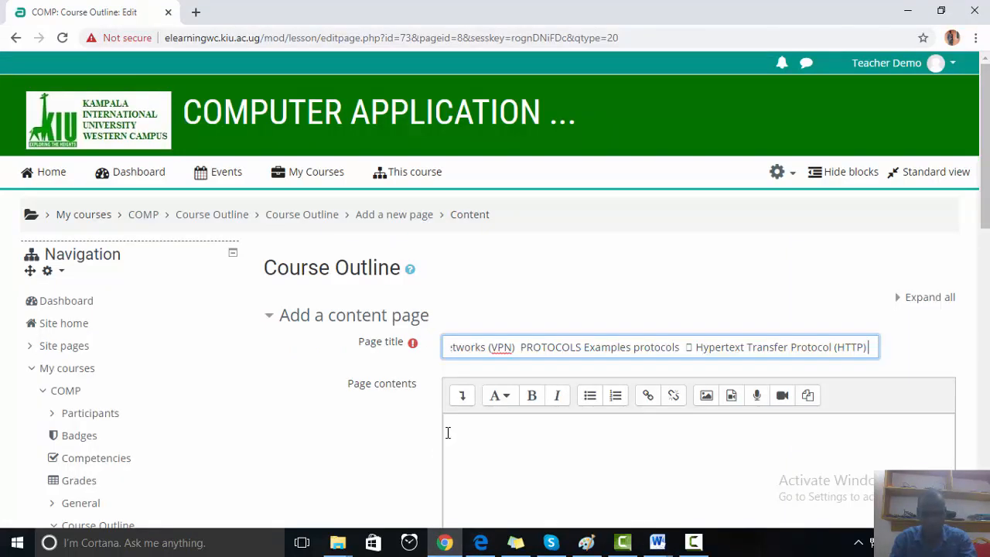
{"action": "key", "text": "ctrl+z"}
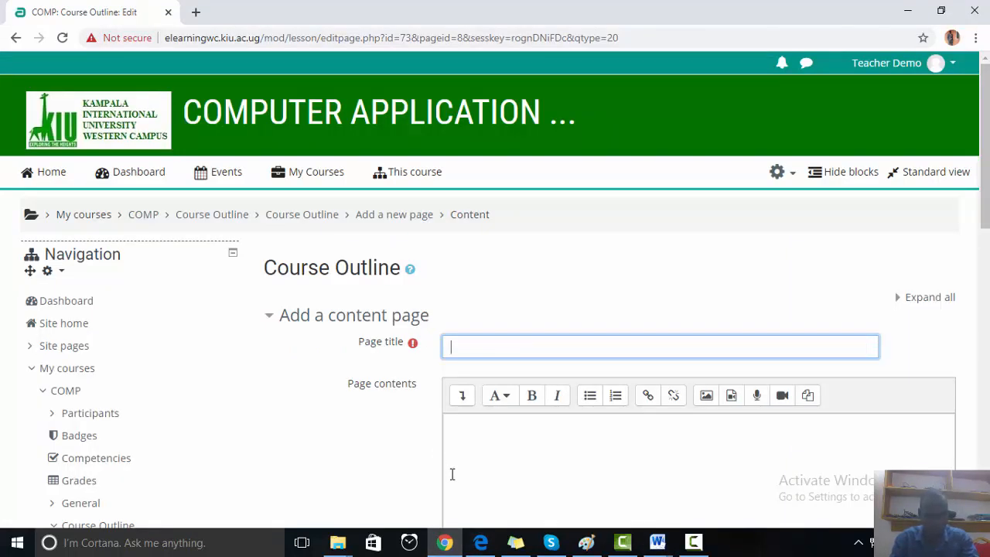
{"action": "left_click", "coordinate": [471, 448]}
{"action": "key", "text": "ctrl+v"}
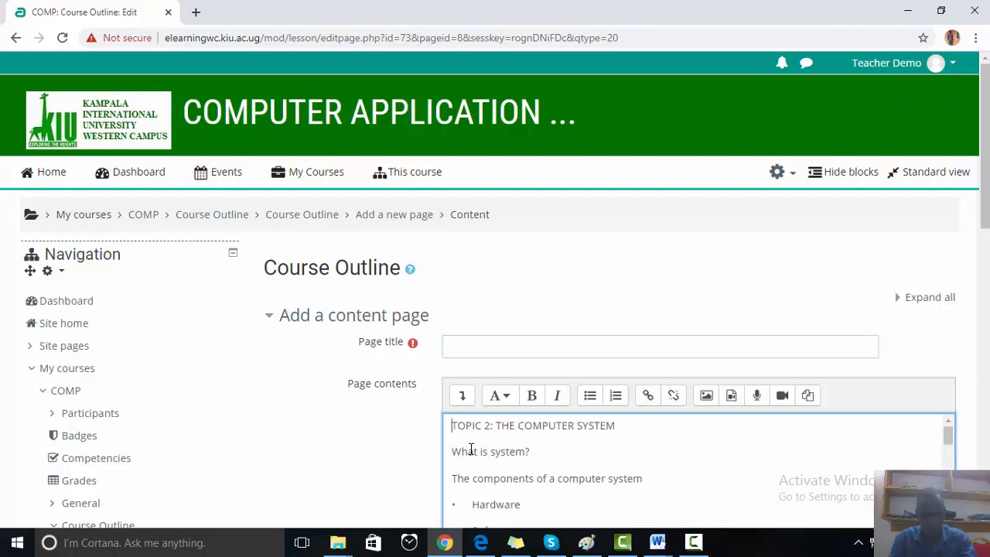
Copy THE COMPUTER SYSTEM from the first line and use it as the page title
{"action": "left_click_drag", "start_coordinate": [609, 427], "coordinate": [490, 433]}
{"action": "left_click_drag", "start_coordinate": [630, 427], "coordinate": [503, 425]}
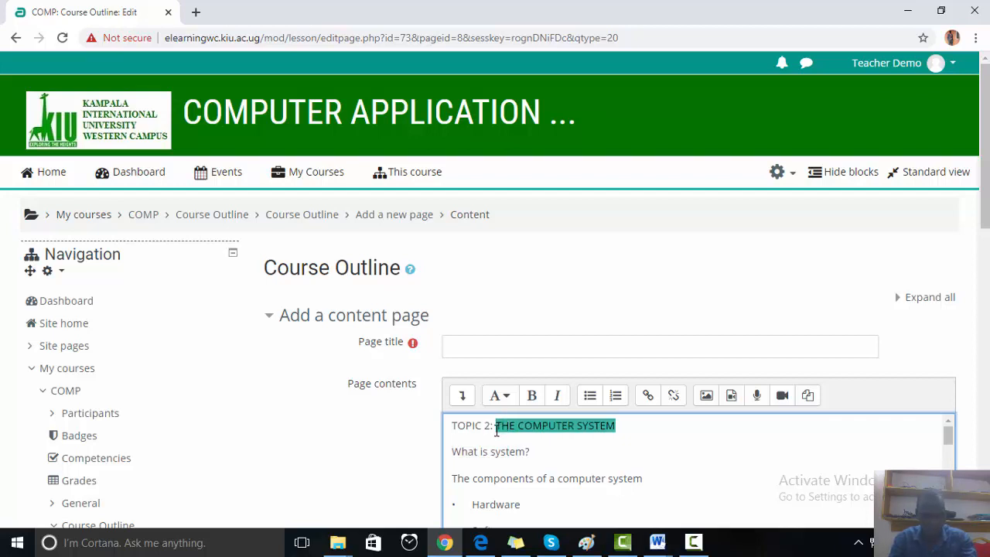
{"action": "left_click", "coordinate": [492, 342]}
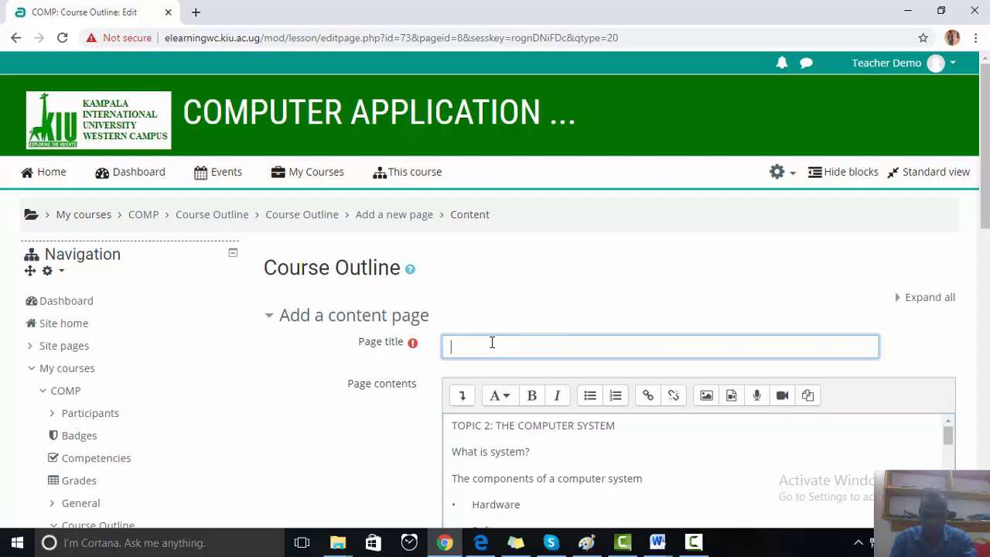
{"action": "key", "text": "ctrl+v"}
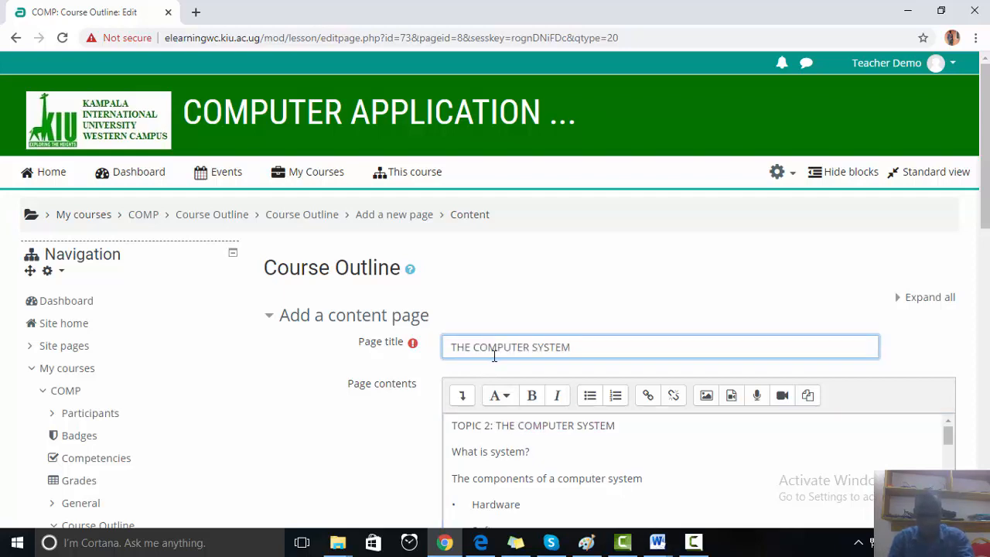
{"action": "scroll", "coordinate": [663, 415], "scroll_direction": "down", "scroll_amount": 10}
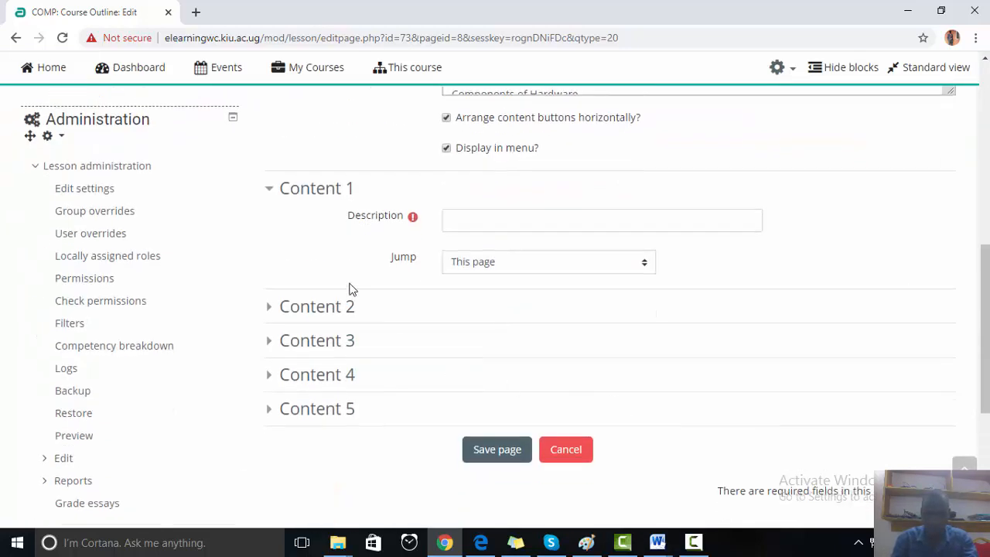
Label the first button 'Back' and make it jump to the previous page
{"action": "left_click", "coordinate": [456, 219]}
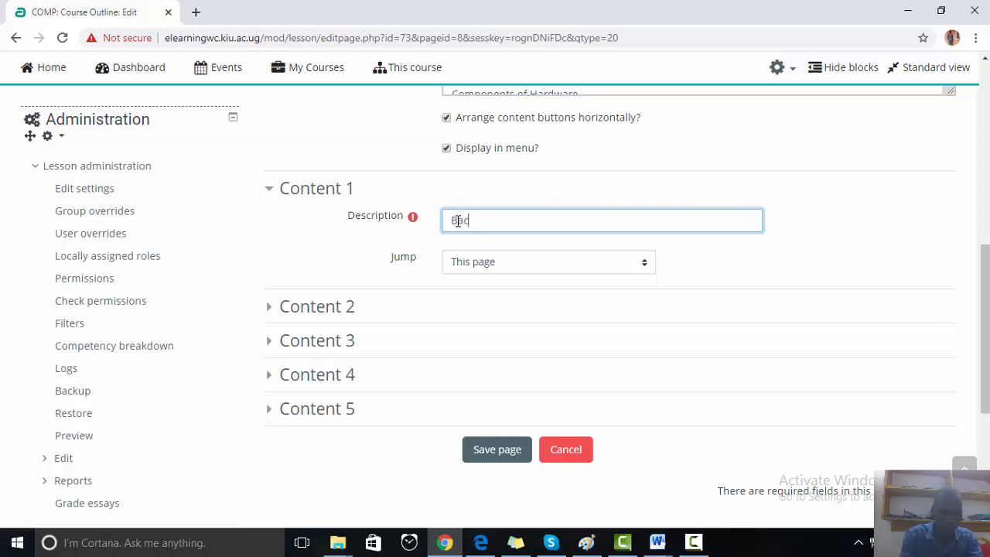
{"action": "left_click", "coordinate": [495, 264]}
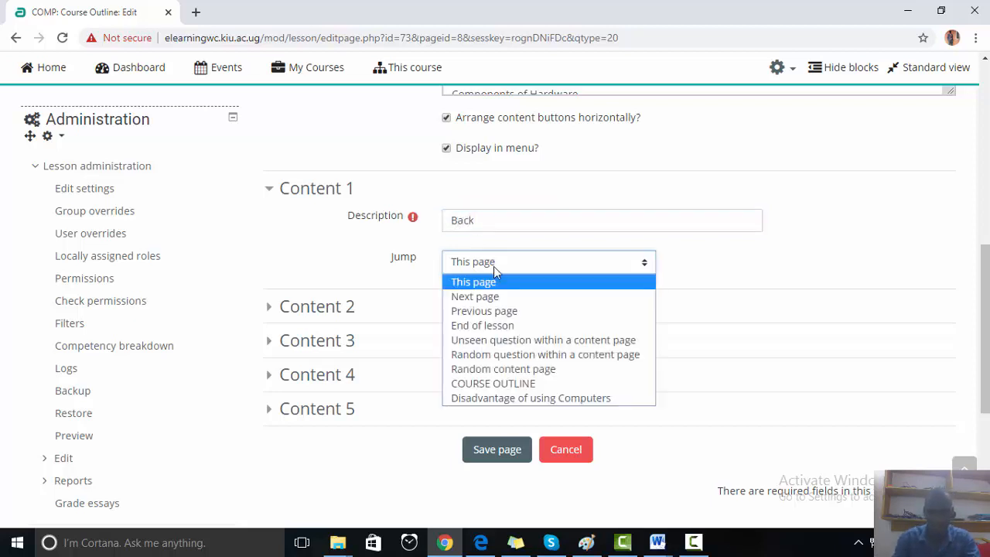
{"action": "left_click", "coordinate": [481, 312]}
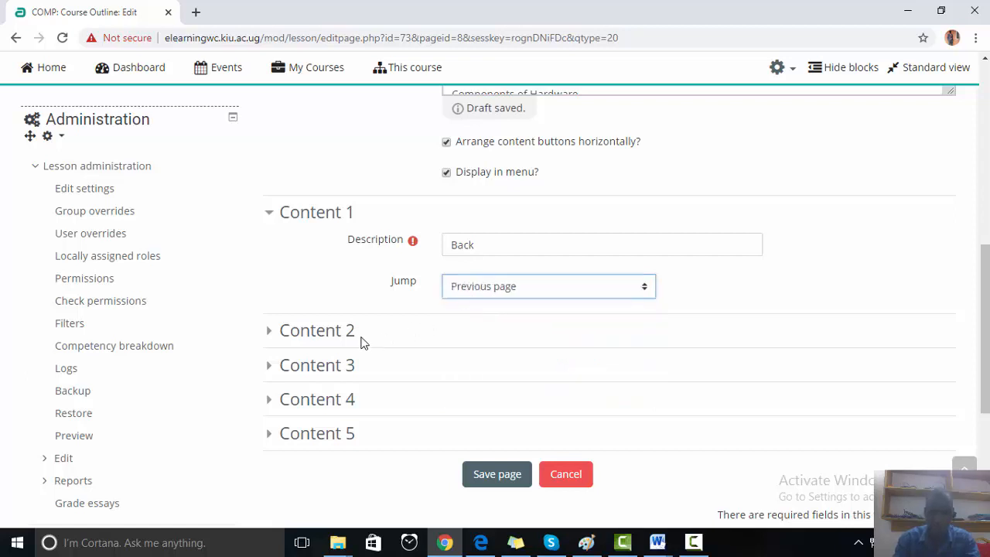
Relabel the second button 'First', set its jump to COURSE OUTLINE, and save the page
{"action": "left_click", "coordinate": [328, 340]}
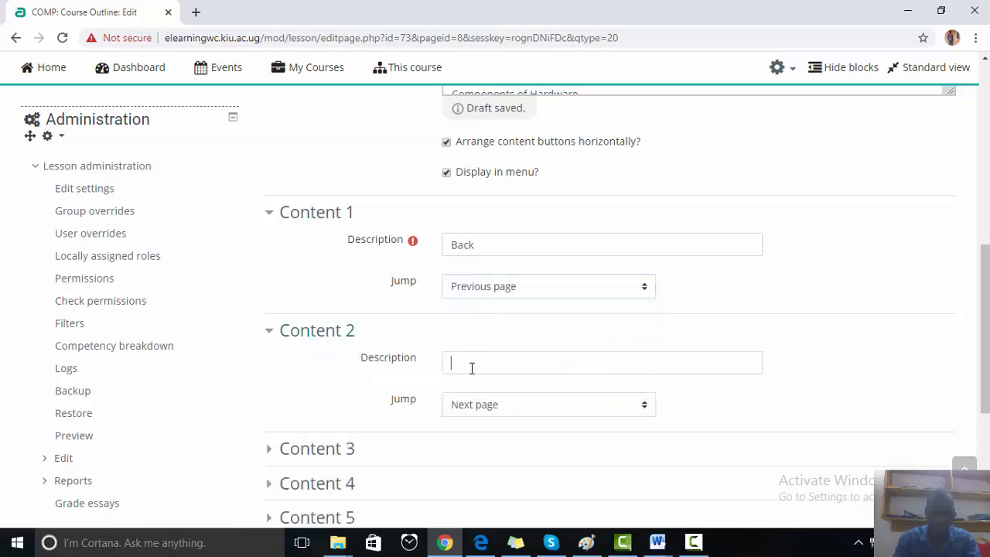
{"action": "type", "text": "Next"}
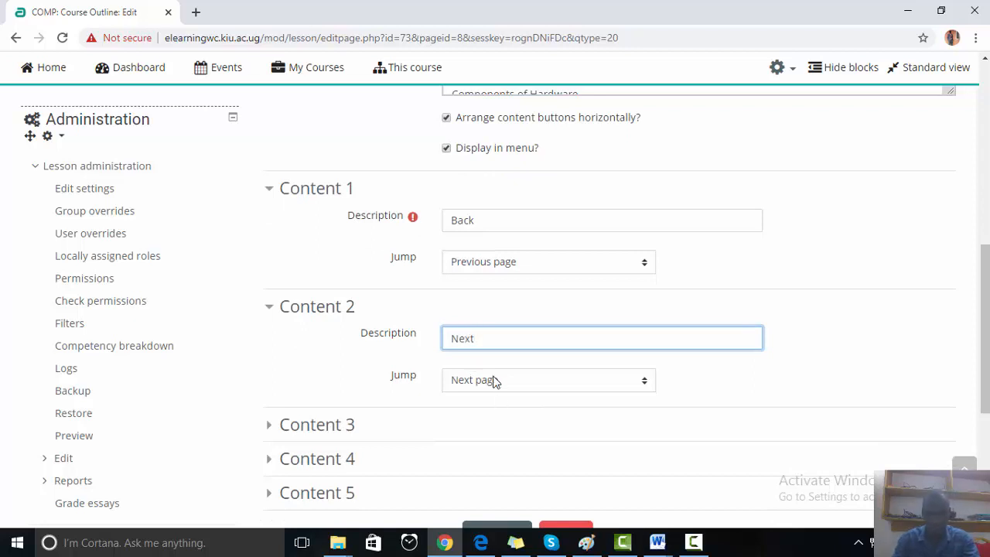
{"action": "double_click", "coordinate": [454, 349]}
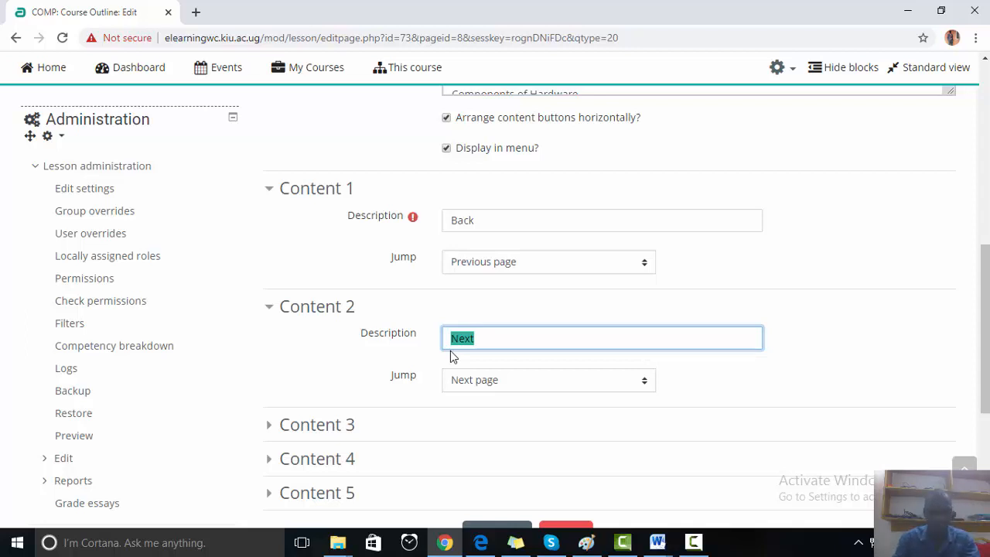
{"action": "type", "text": "First"}
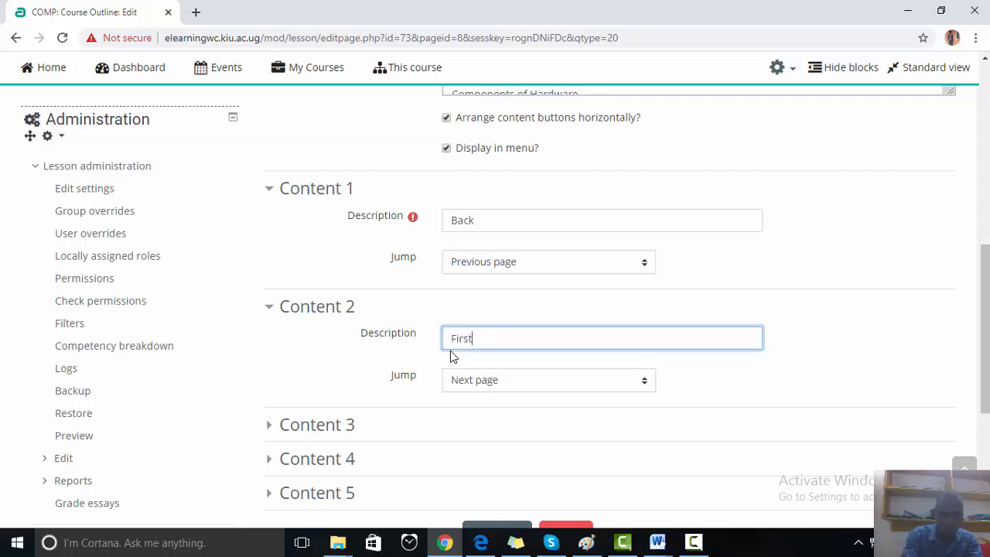
{"action": "left_click", "coordinate": [474, 381]}
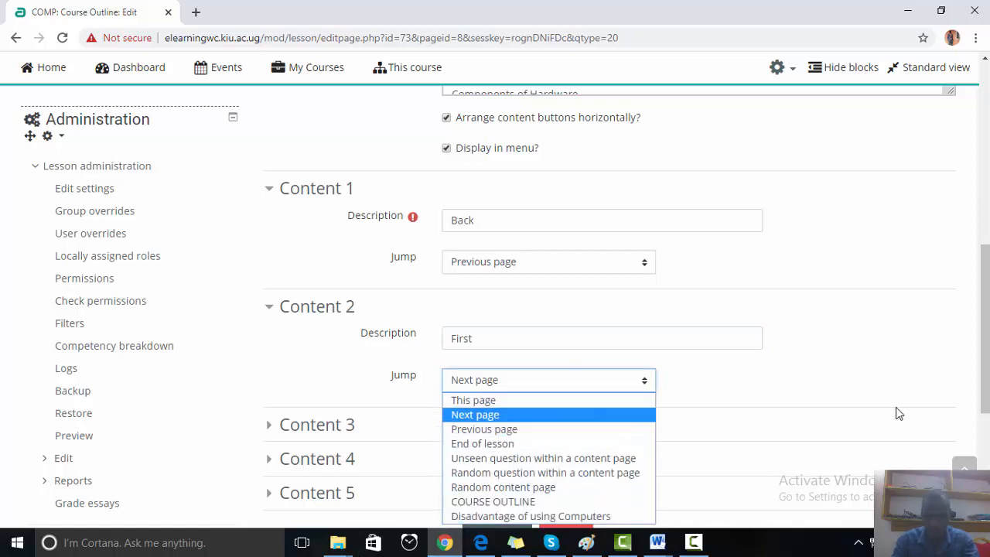
{"action": "left_click_drag", "start_coordinate": [984, 340], "coordinate": [985, 384]}
{"action": "scroll", "coordinate": [499, 242], "scroll_direction": "up", "scroll_amount": 1}
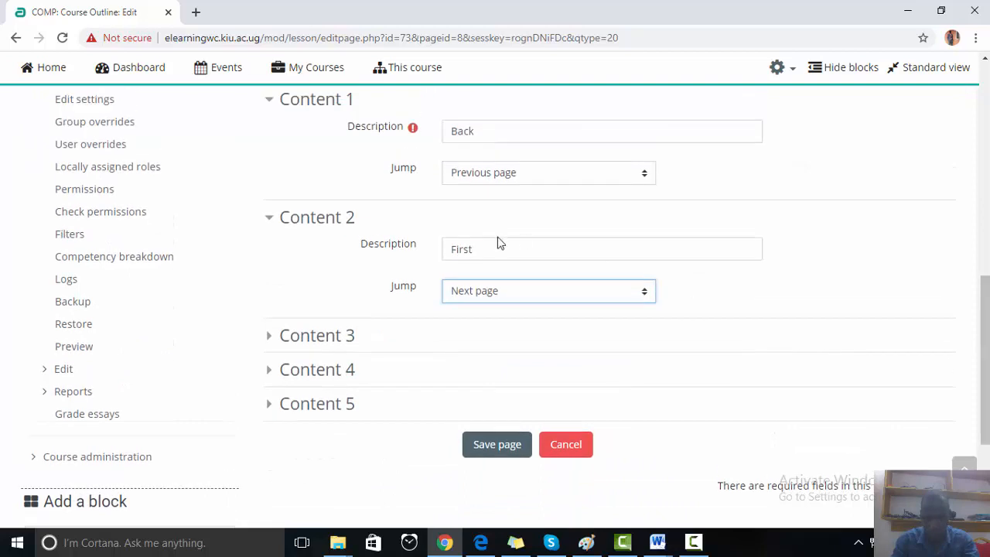
{"action": "left_click", "coordinate": [479, 299]}
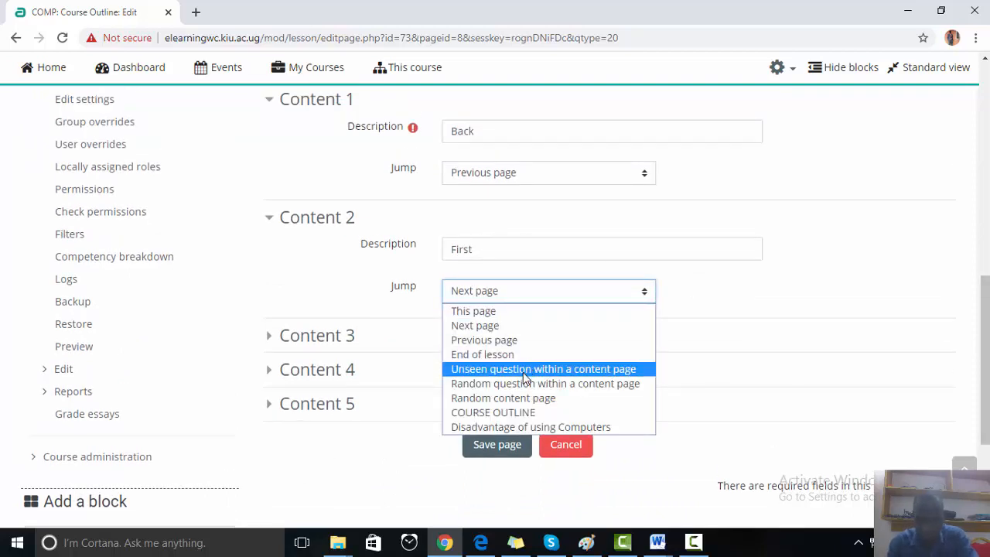
{"action": "left_click", "coordinate": [520, 417]}
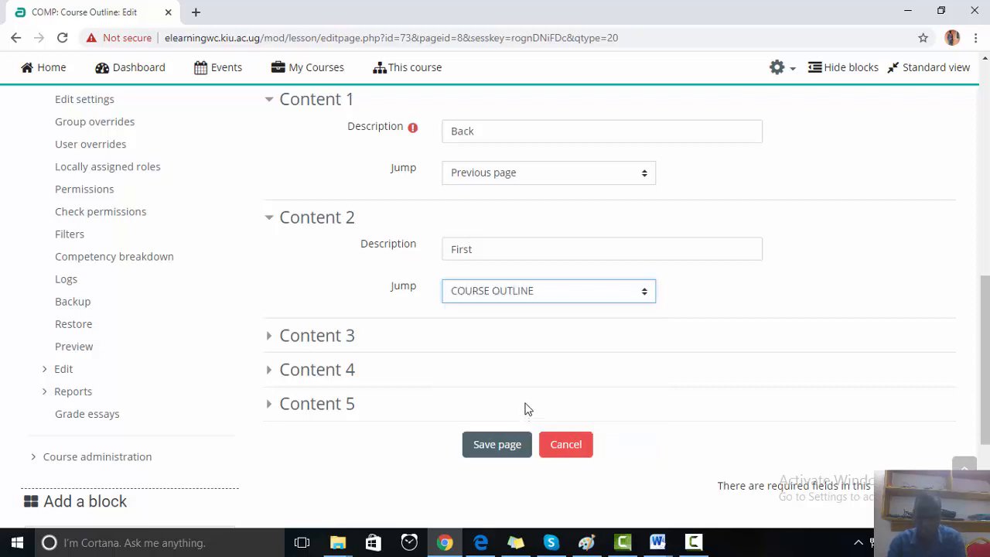
{"action": "left_click", "coordinate": [485, 448]}
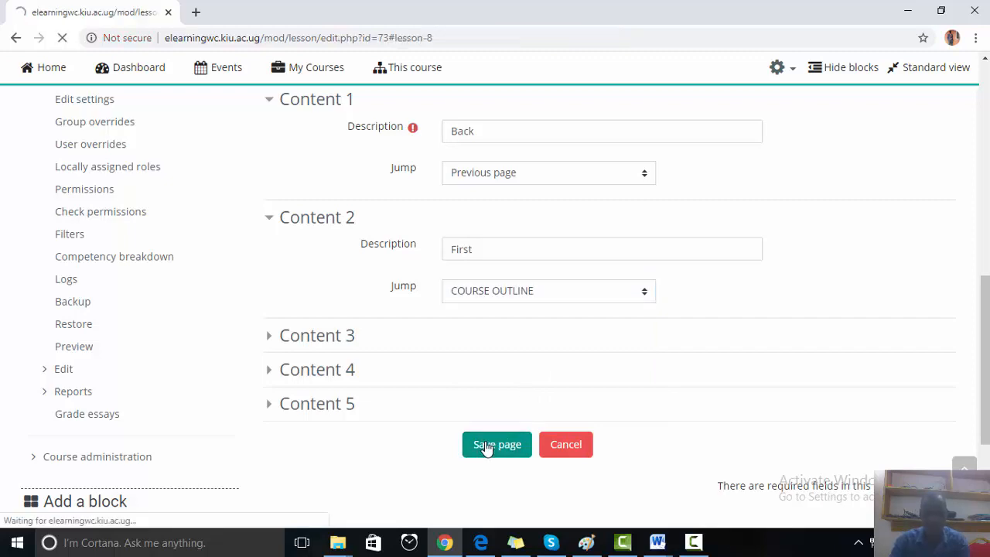
Preview the lesson and step forward through its pages with the Next buttons
{"action": "scroll", "coordinate": [508, 402], "scroll_direction": "up", "scroll_amount": 3}
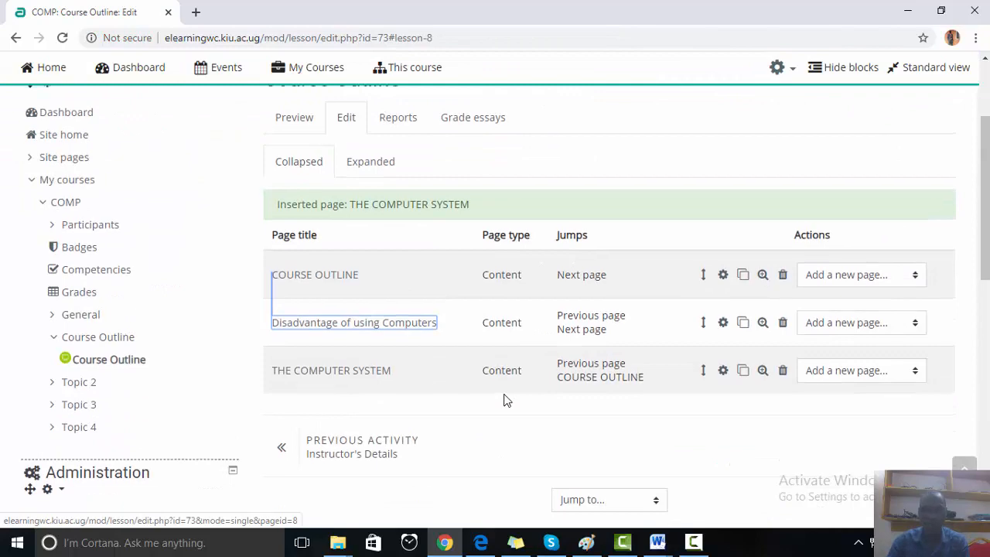
{"action": "scroll", "coordinate": [504, 398], "scroll_direction": "up", "scroll_amount": 3}
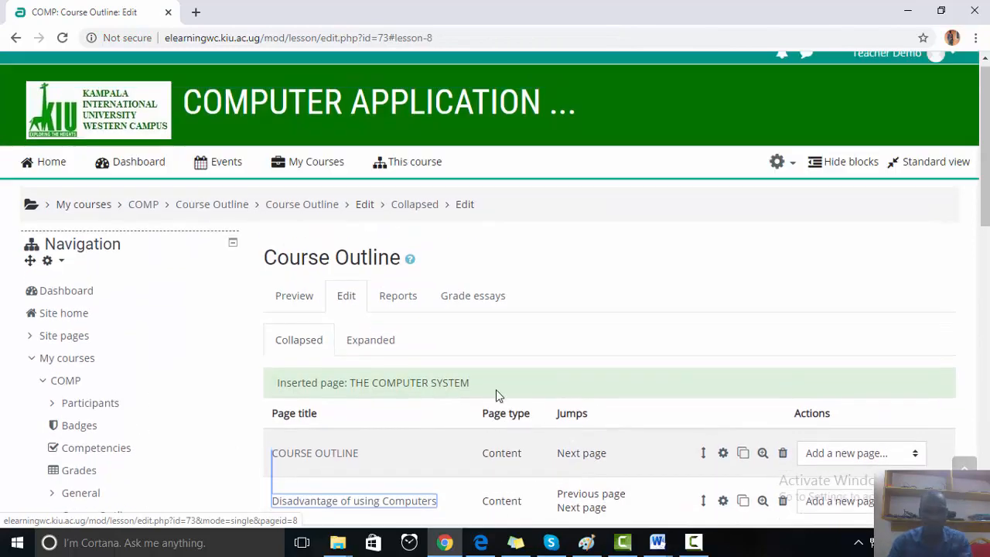
{"action": "left_click", "coordinate": [299, 300]}
{"action": "scroll", "coordinate": [500, 340], "scroll_direction": "down", "scroll_amount": 3}
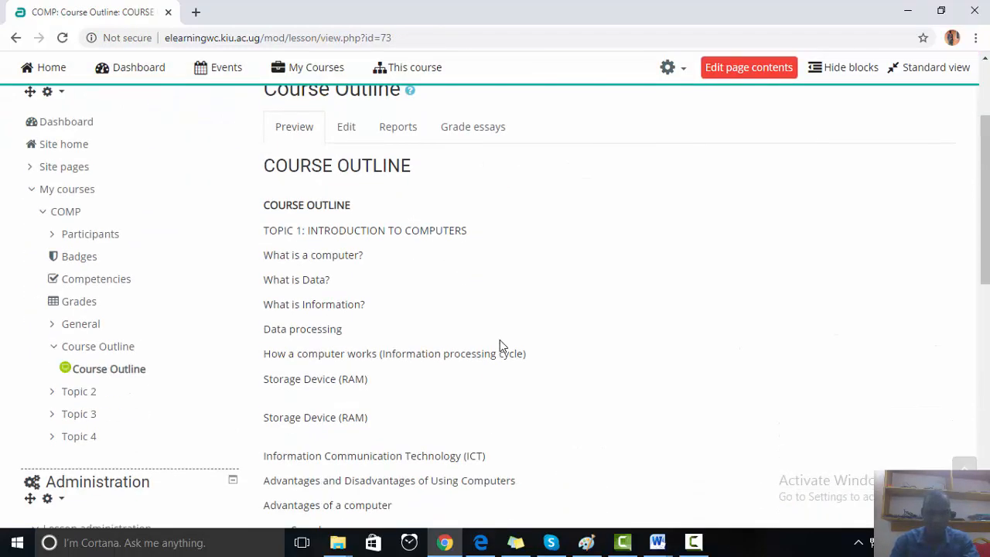
{"action": "scroll", "coordinate": [500, 341], "scroll_direction": "up", "scroll_amount": 3}
{"action": "scroll", "coordinate": [500, 339], "scroll_direction": "down", "scroll_amount": 3}
{"action": "scroll", "coordinate": [501, 339], "scroll_direction": "down", "scroll_amount": 4}
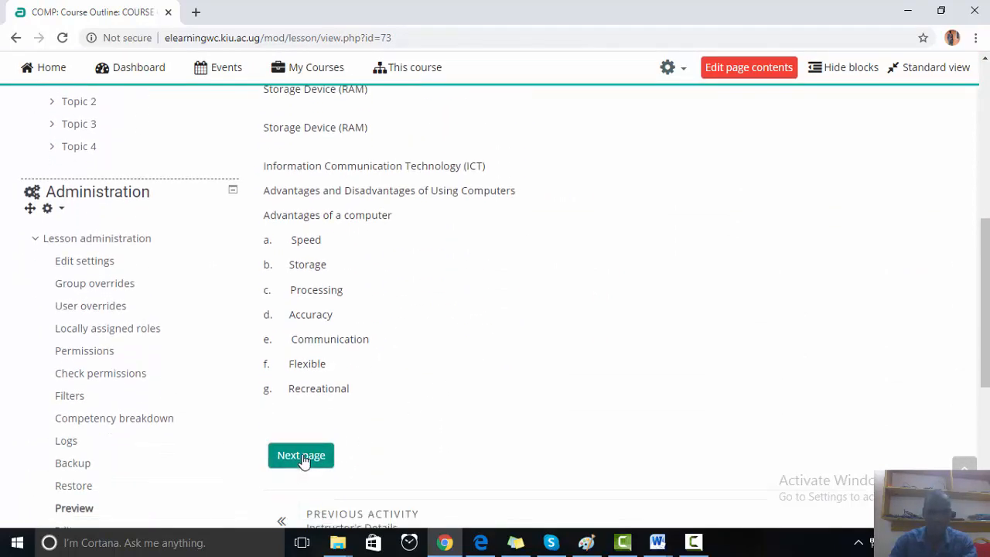
{"action": "left_click", "coordinate": [319, 455]}
{"action": "scroll", "coordinate": [421, 470], "scroll_direction": "down", "scroll_amount": 6}
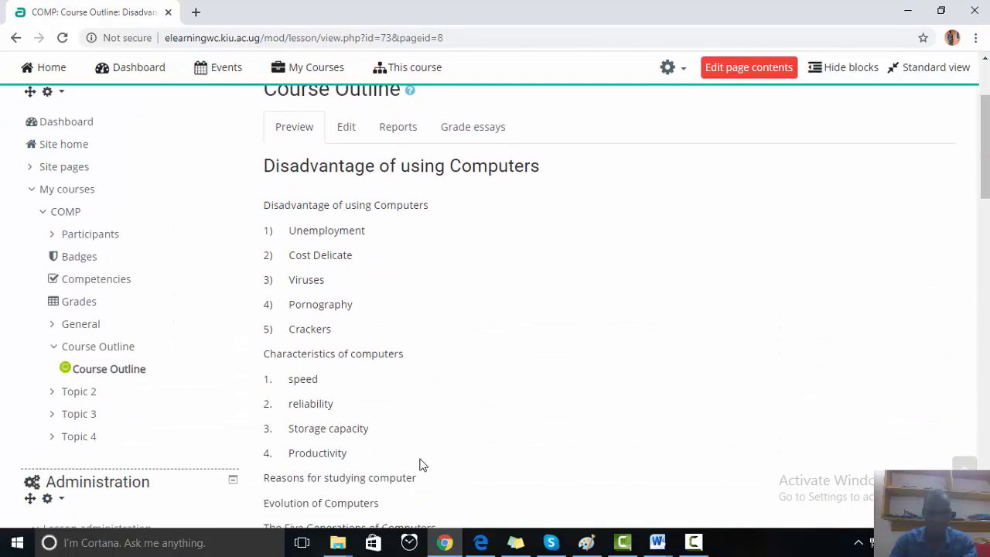
{"action": "scroll", "coordinate": [417, 456], "scroll_direction": "down", "scroll_amount": 15}
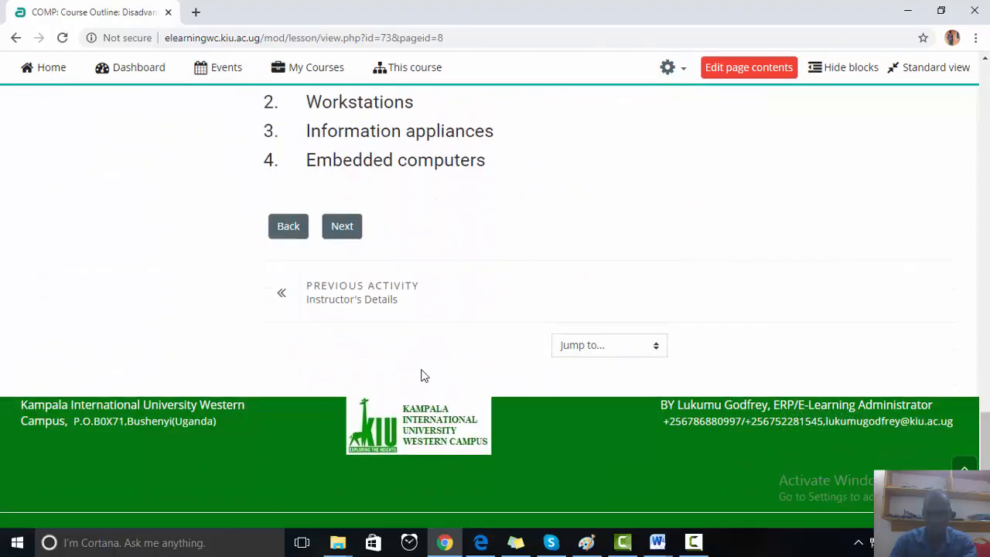
{"action": "left_click", "coordinate": [342, 226]}
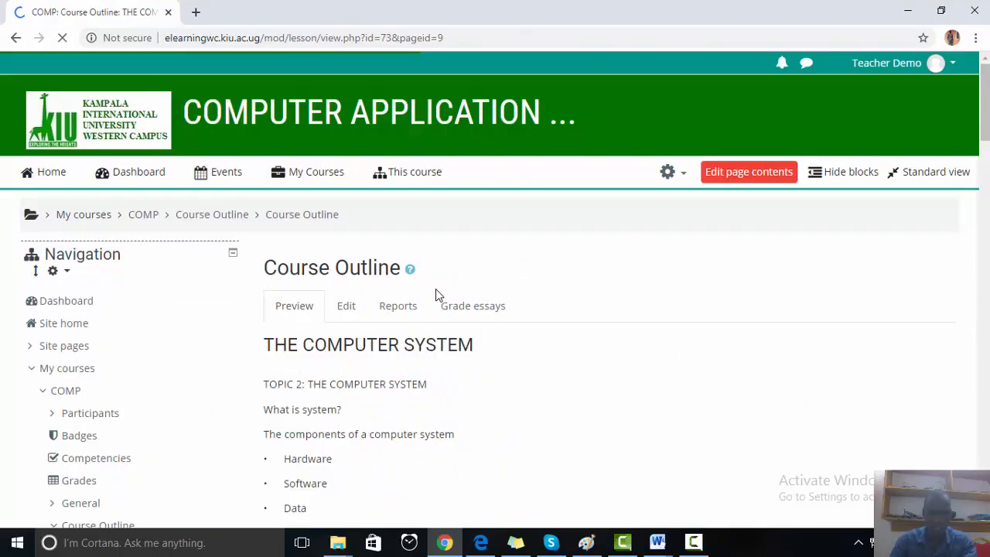
Jump to the first page, return to THE COMPUTER SYSTEM page, and collapse the COMP node
{"action": "scroll", "coordinate": [424, 362], "scroll_direction": "down", "scroll_amount": 20}
{"action": "scroll", "coordinate": [423, 357], "scroll_direction": "down", "scroll_amount": 20}
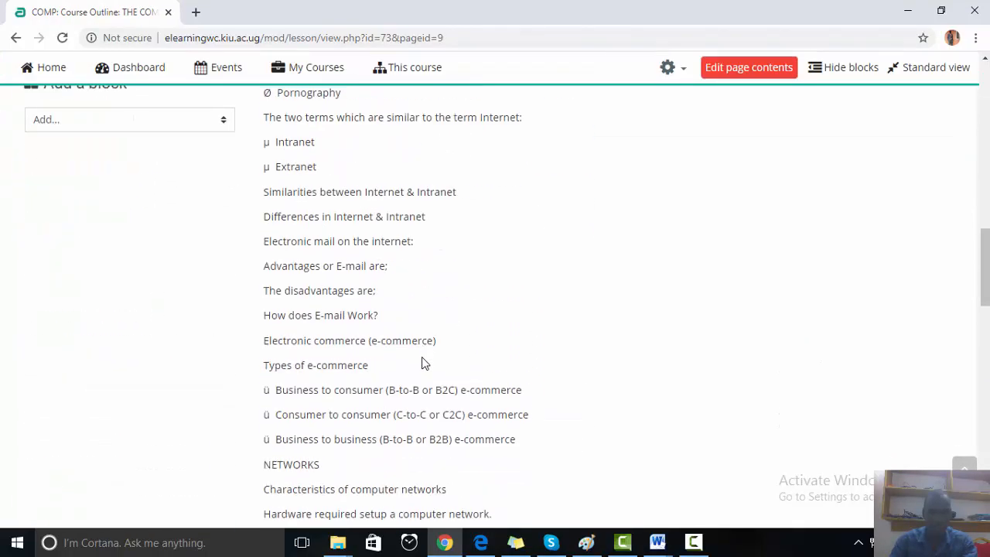
{"action": "scroll", "coordinate": [418, 354], "scroll_direction": "down", "scroll_amount": 1}
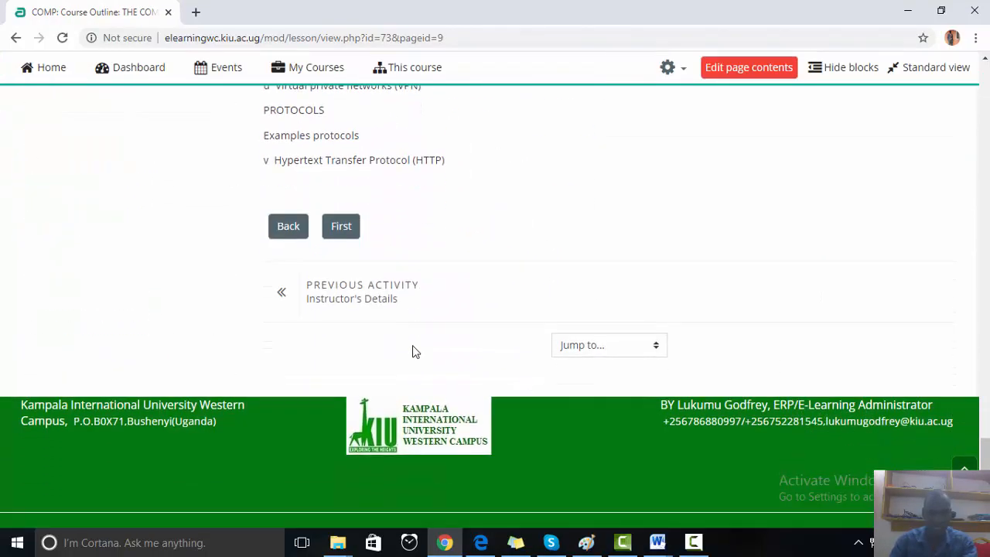
{"action": "left_click", "coordinate": [347, 230]}
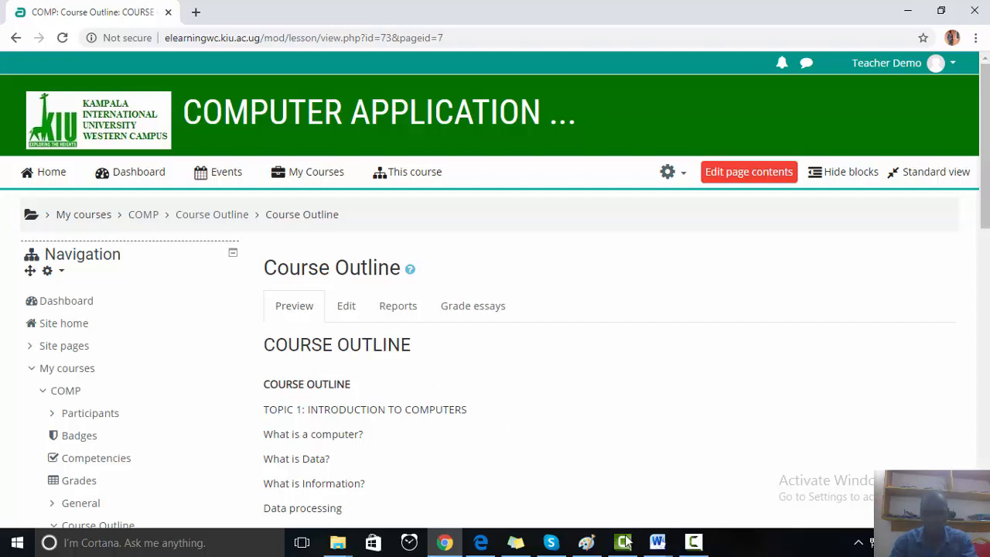
{"action": "left_click", "coordinate": [17, 37]}
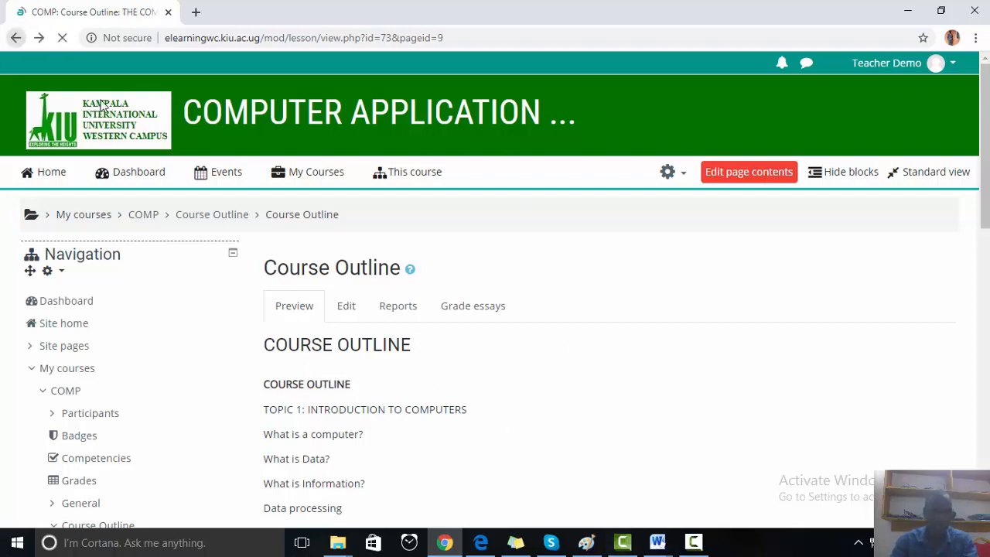
{"action": "scroll", "coordinate": [84, 259], "scroll_direction": "up", "scroll_amount": 6}
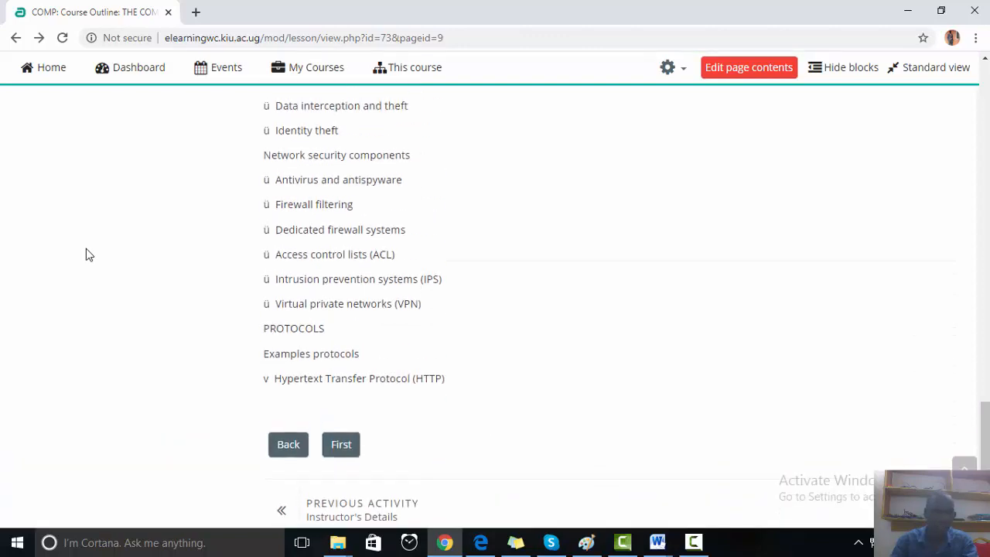
{"action": "scroll", "coordinate": [93, 258], "scroll_direction": "up", "scroll_amount": 9}
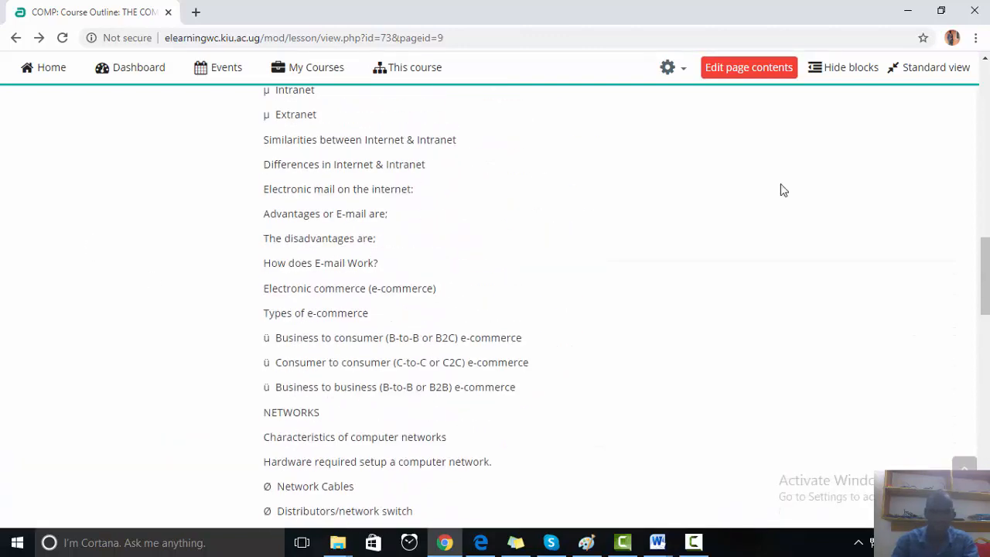
{"action": "scroll", "coordinate": [94, 258], "scroll_direction": "up", "scroll_amount": 10}
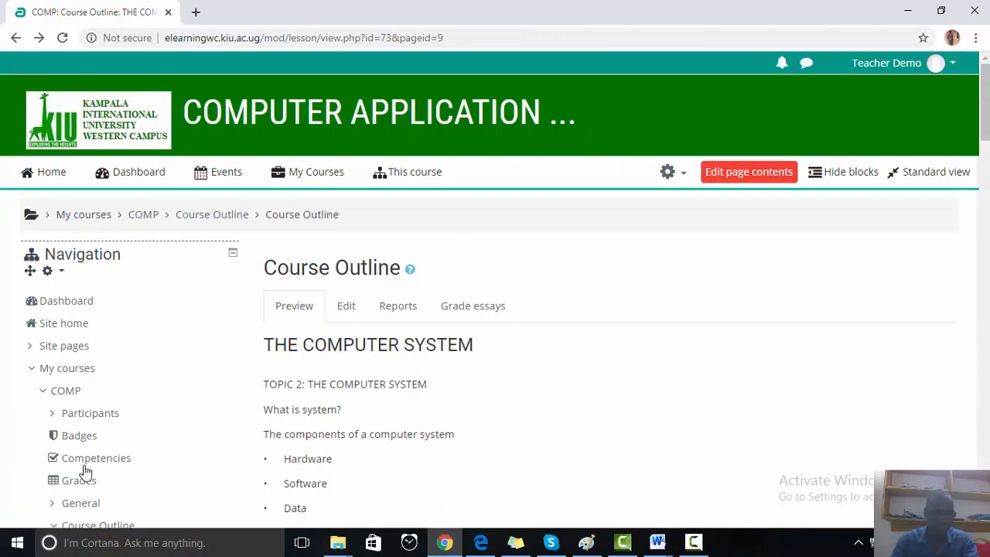
{"action": "left_click", "coordinate": [73, 391]}
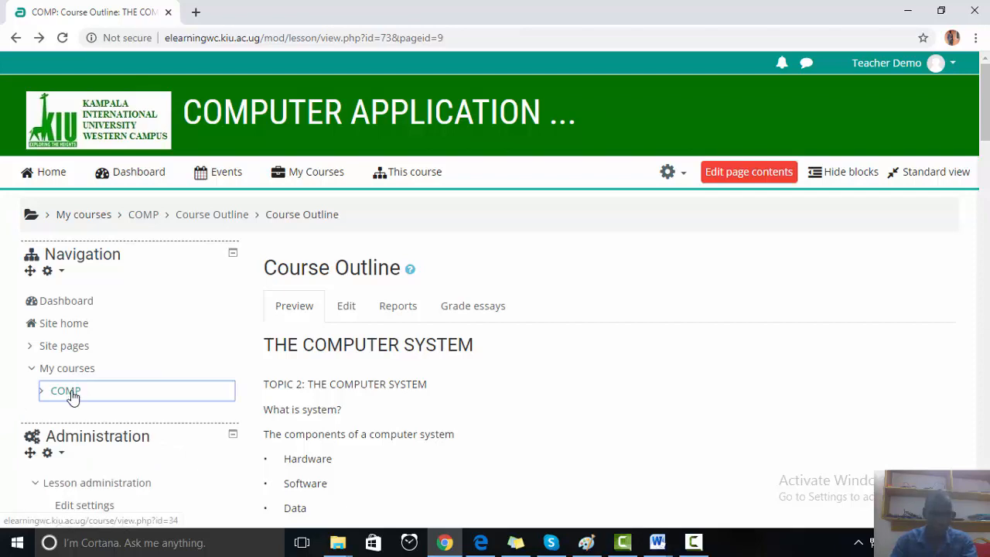
Open the COMP course page from Navigation and scroll down to the Course Outline section
{"action": "left_click", "coordinate": [74, 391]}
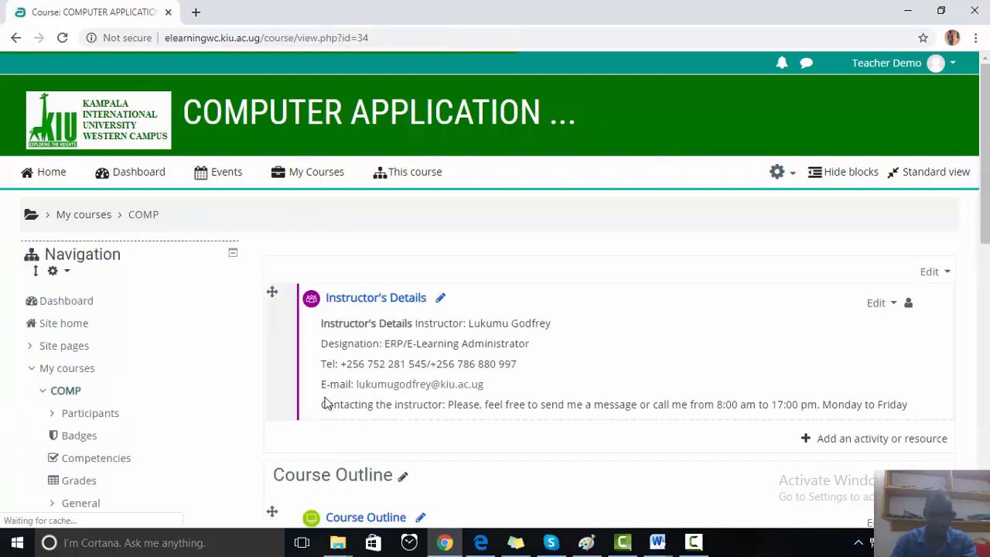
{"action": "scroll", "coordinate": [459, 403], "scroll_direction": "down", "scroll_amount": 3}
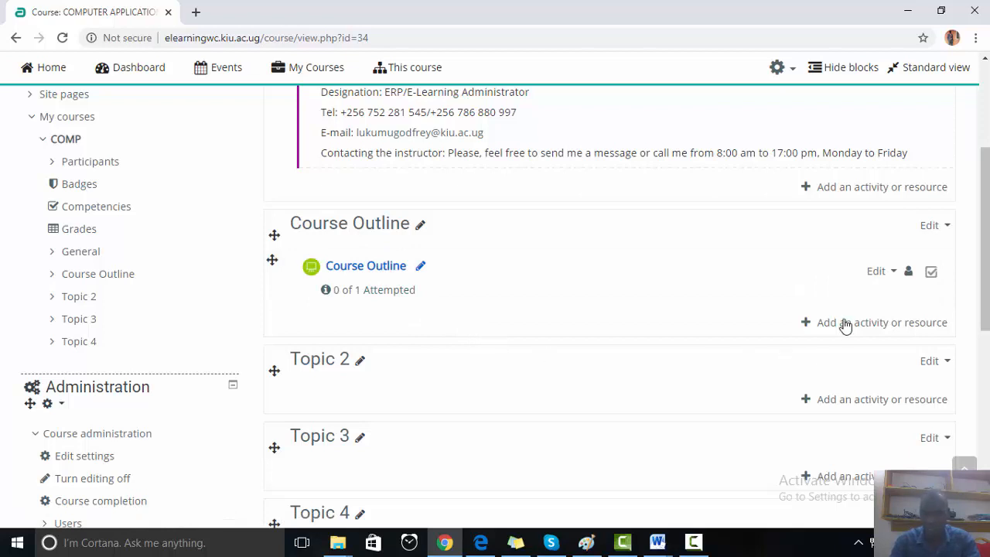
Pick File from the activity chooser under Course Outline and add it
{"action": "left_click", "coordinate": [874, 322]}
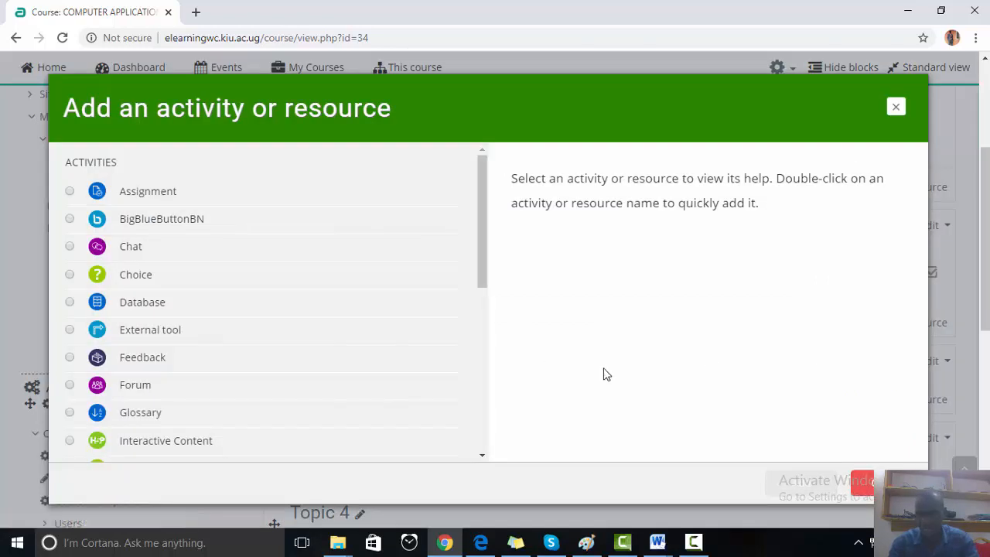
{"action": "left_click_drag", "start_coordinate": [481, 241], "coordinate": [487, 416]}
{"action": "left_click", "coordinate": [83, 316]}
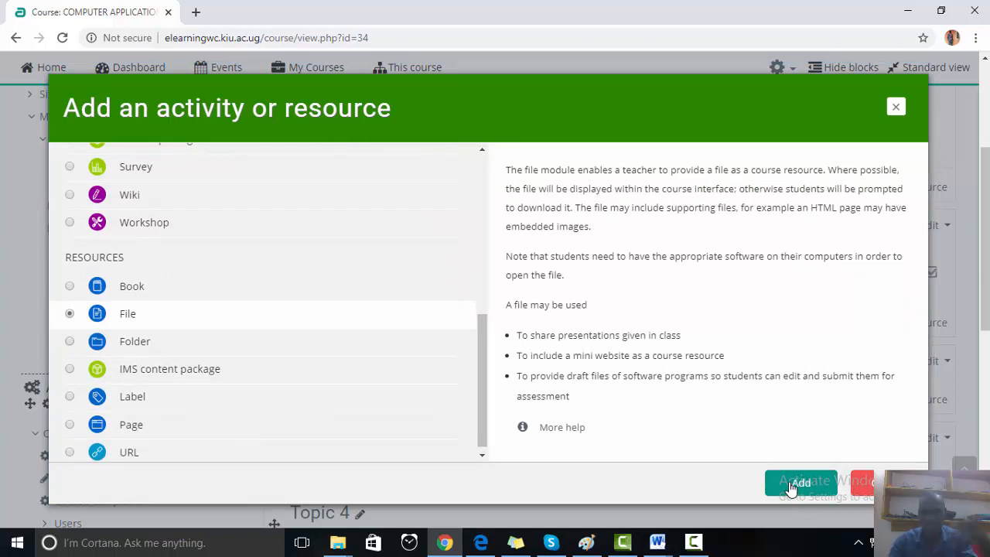
{"action": "left_click", "coordinate": [797, 484]}
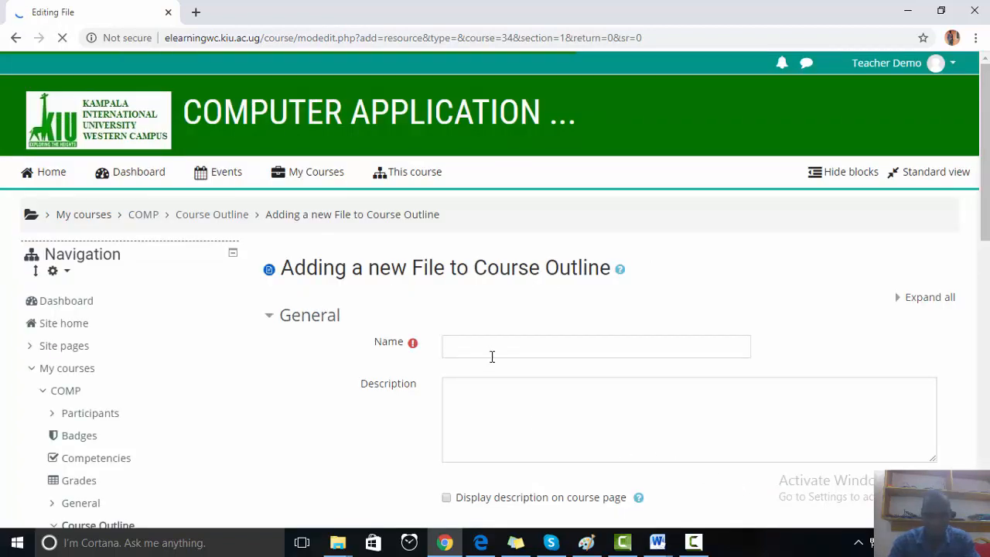
Name the resource 'Course Outline (Ofline)' and open the file picker under Select files
{"action": "left_click", "coordinate": [484, 345]}
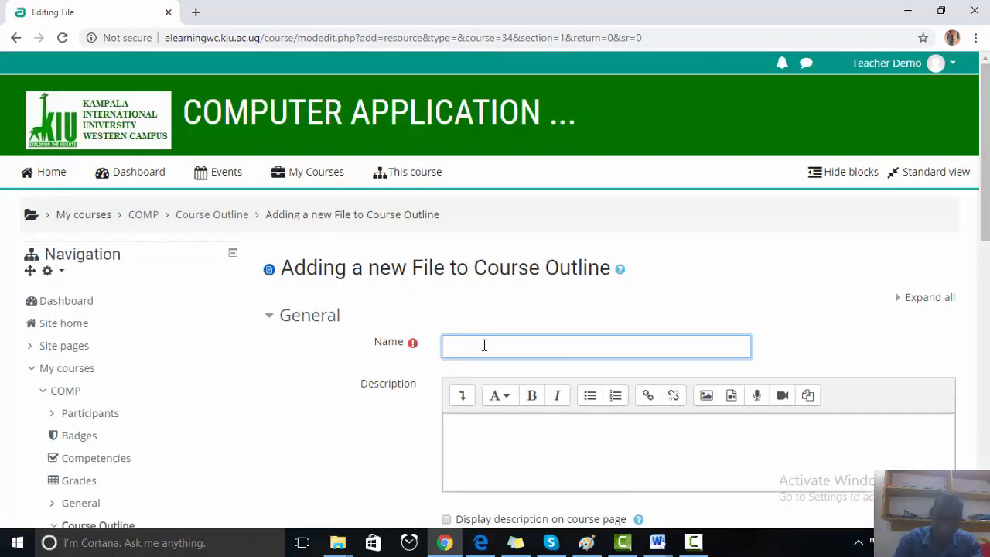
{"action": "type", "text": "Course Outline (Ofline"}
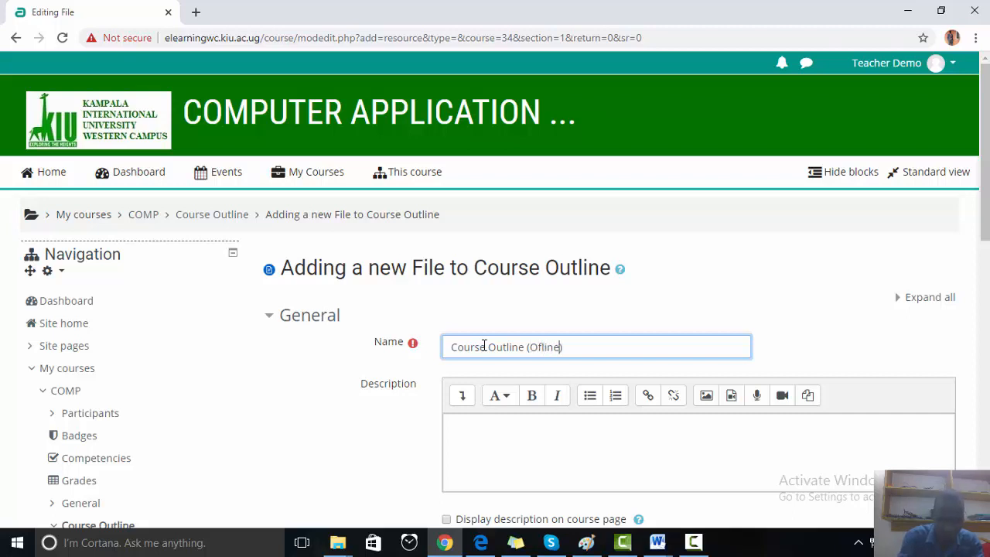
{"action": "scroll", "coordinate": [547, 371], "scroll_direction": "down", "scroll_amount": 2}
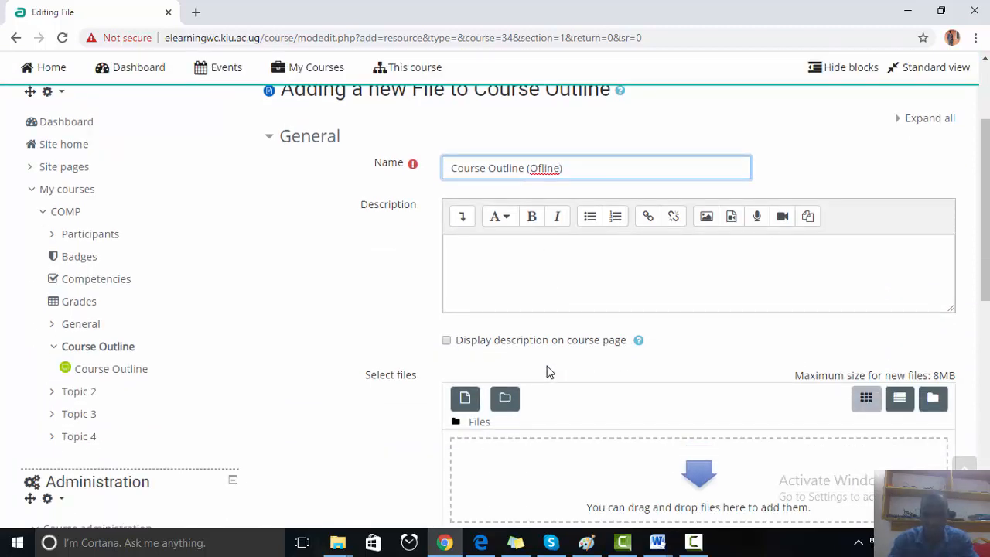
{"action": "scroll", "coordinate": [547, 372], "scroll_direction": "down", "scroll_amount": 2}
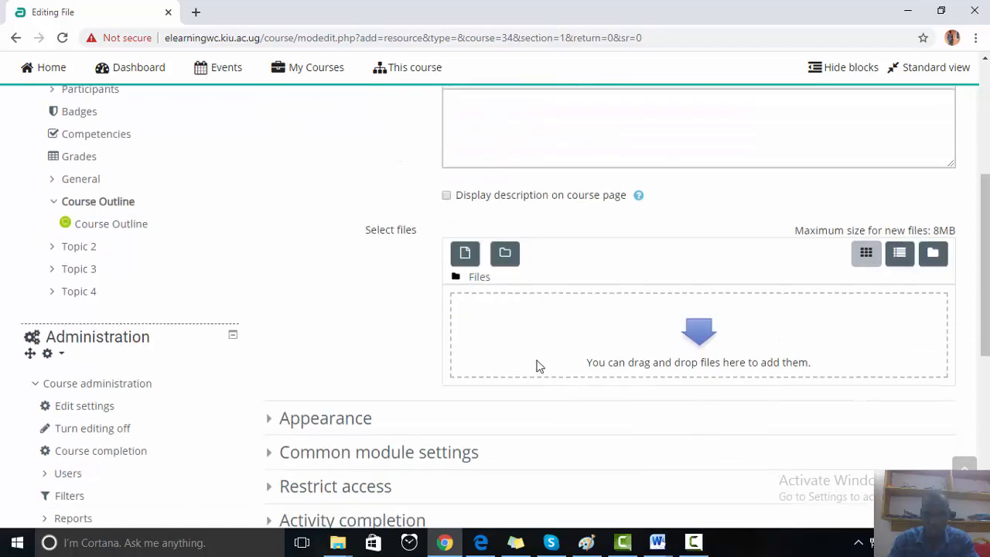
{"action": "left_click", "coordinate": [465, 255]}
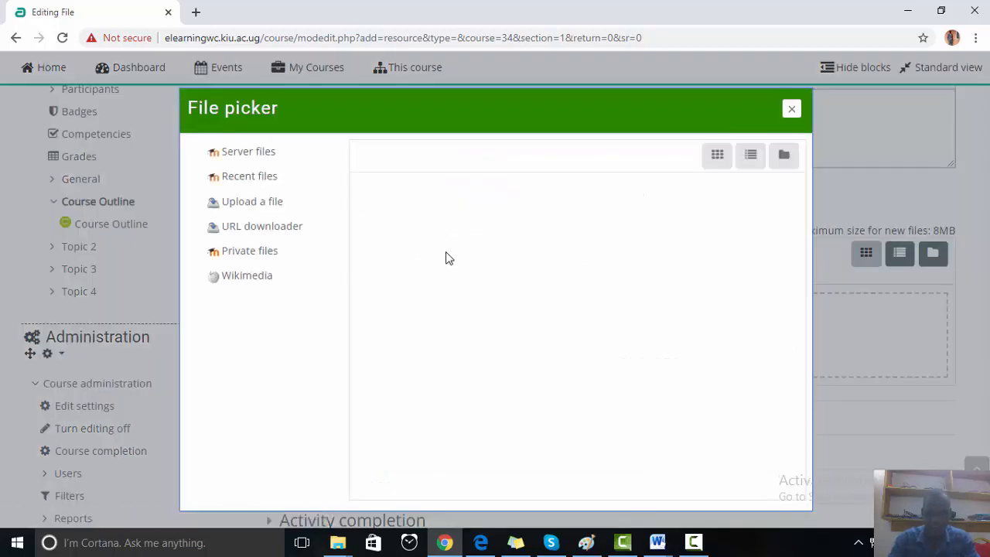
Upload COURSE OUTLINE.docx from Desktop > Computer Applications into the resource's files
{"action": "left_click", "coordinate": [266, 203]}
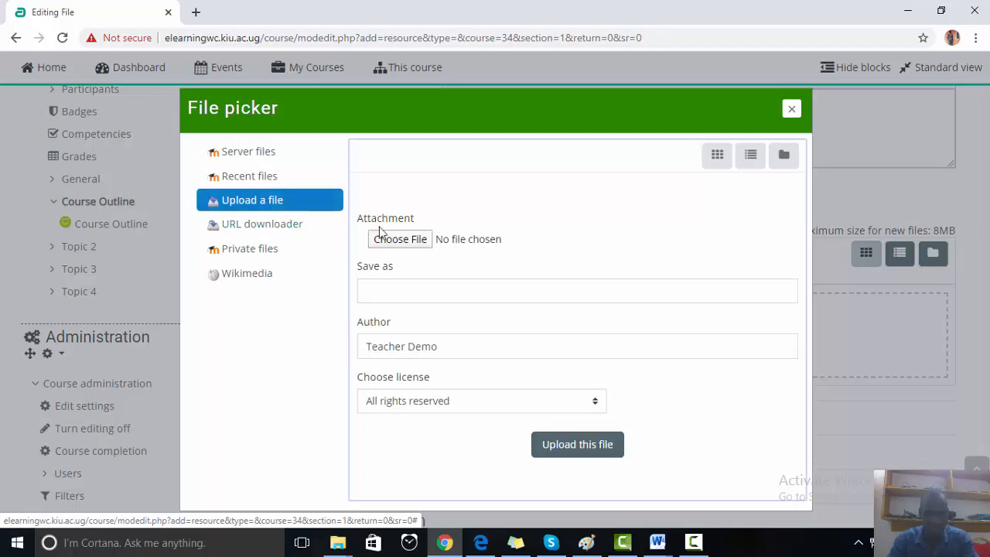
{"action": "left_click", "coordinate": [408, 243]}
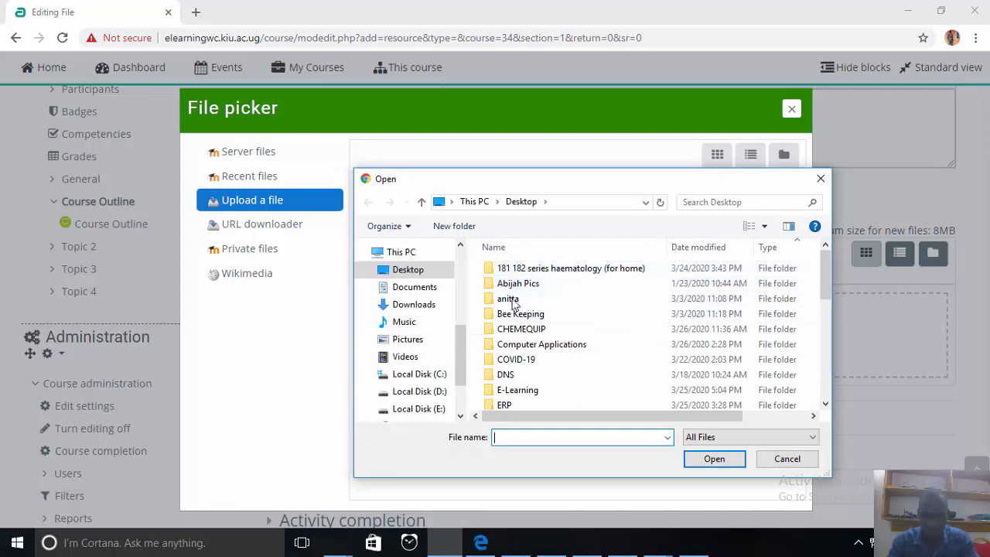
{"action": "scroll", "coordinate": [534, 306], "scroll_direction": "down", "scroll_amount": 1}
{"action": "double_click", "coordinate": [526, 311]}
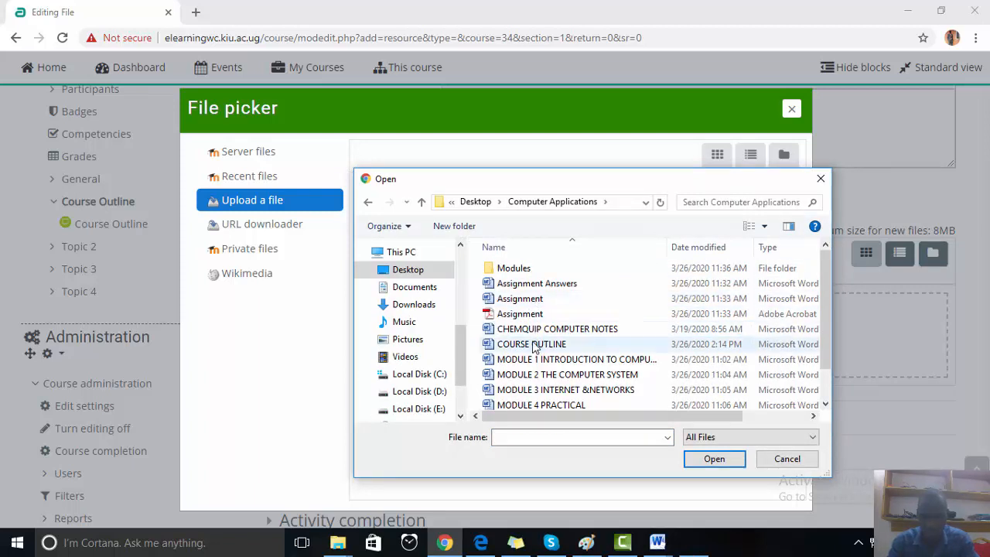
{"action": "double_click", "coordinate": [532, 343]}
{"action": "left_click", "coordinate": [558, 455]}
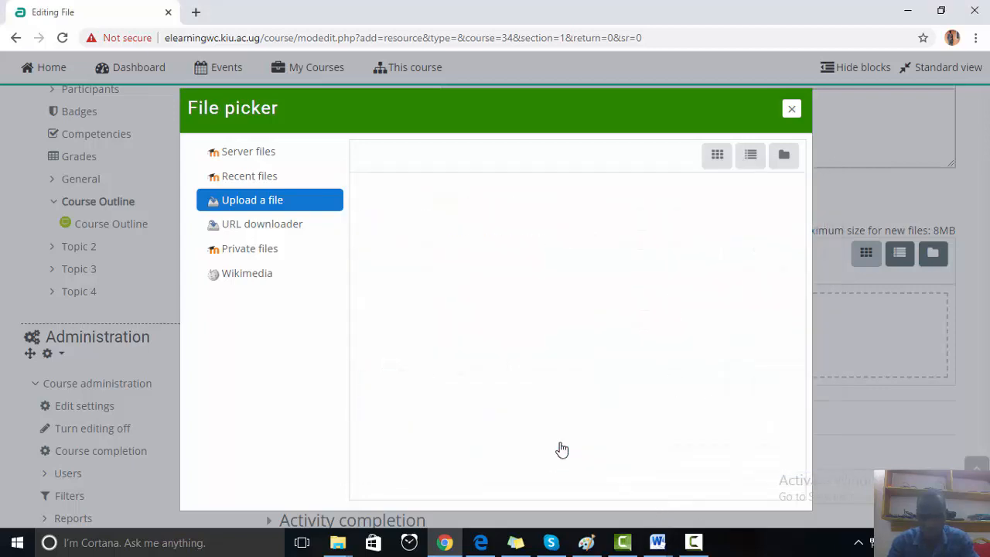
{"action": "scroll", "coordinate": [570, 387], "scroll_direction": "down", "scroll_amount": 5}
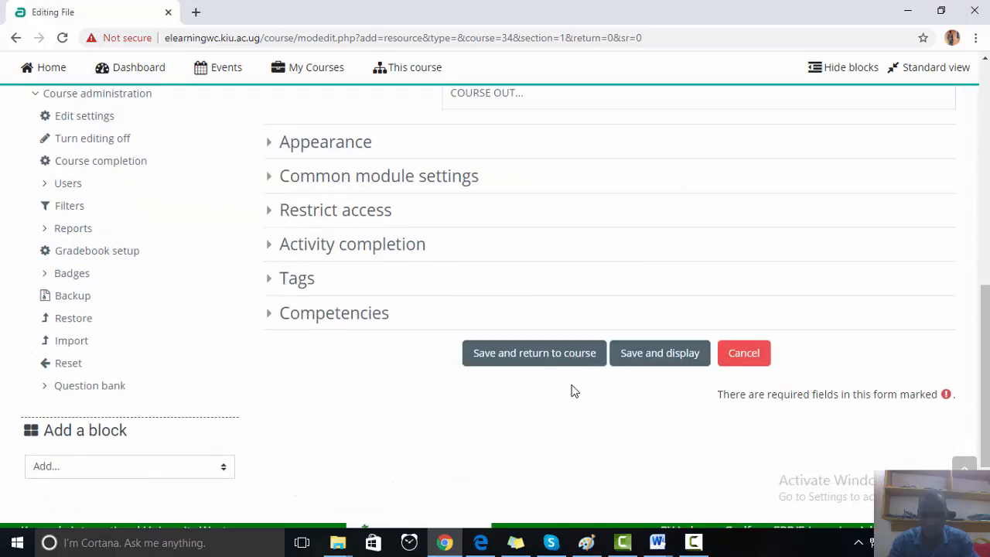
Save the resource, then download COURSE OUTLINE.docx through the Course Outline (Ofline) link
{"action": "left_click", "coordinate": [544, 228]}
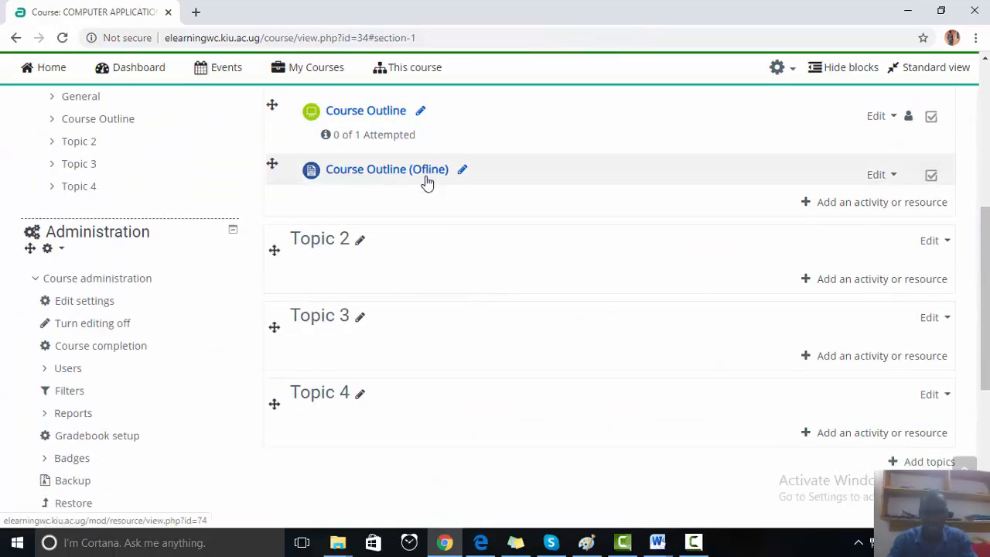
{"action": "left_click", "coordinate": [368, 172]}
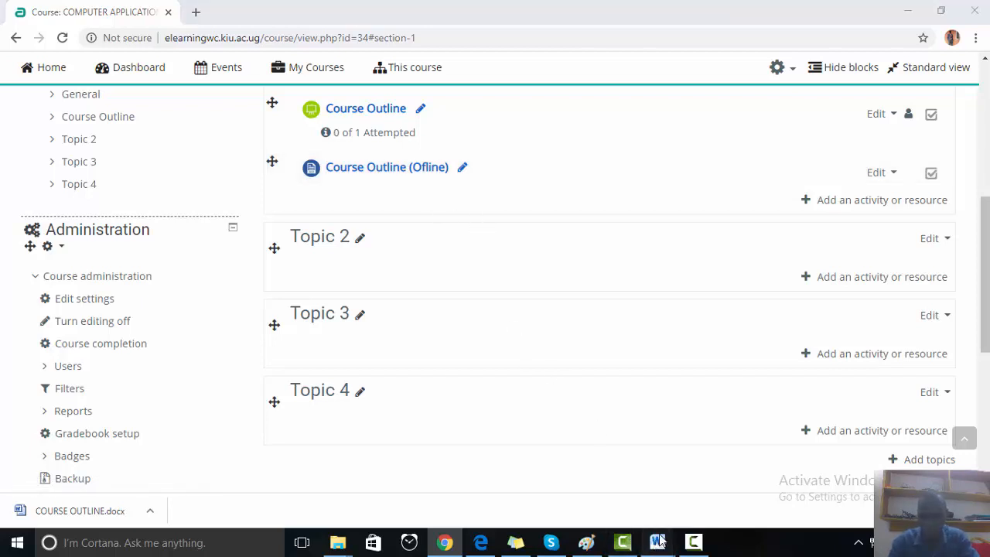
Glance at the Word session outline document, then switch back to the Moodle course page in Chrome
{"action": "mouse_move", "coordinate": [658, 542]}
{"action": "left_click", "coordinate": [620, 449]}
{"action": "scroll", "coordinate": [621, 398], "scroll_direction": "up", "scroll_amount": 6}
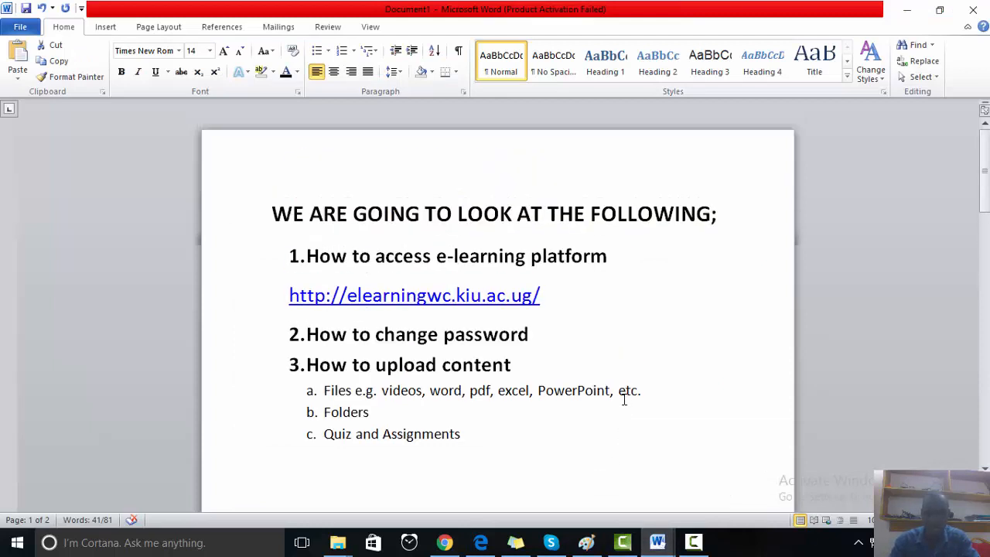
{"action": "scroll", "coordinate": [627, 400], "scroll_direction": "down", "scroll_amount": 2}
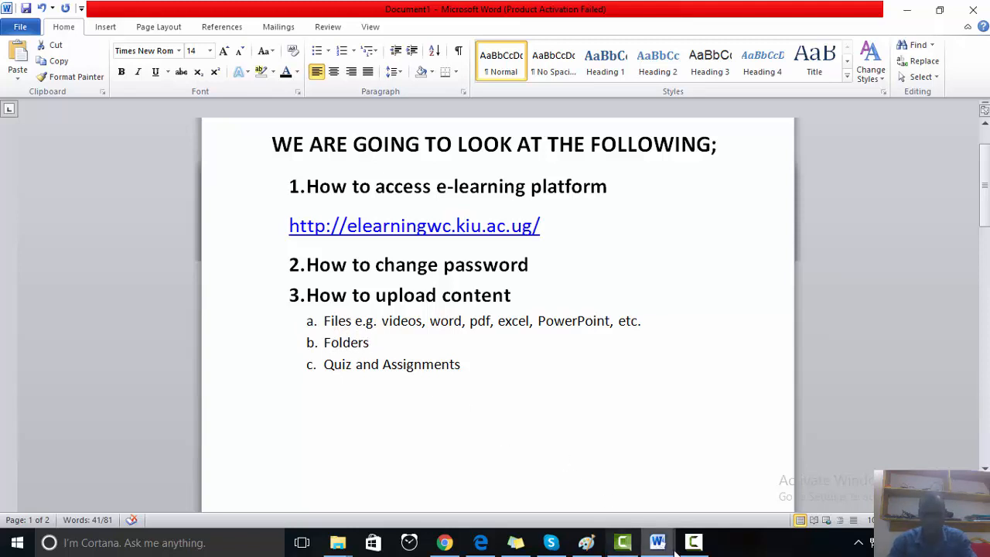
{"action": "mouse_move", "coordinate": [688, 545]}
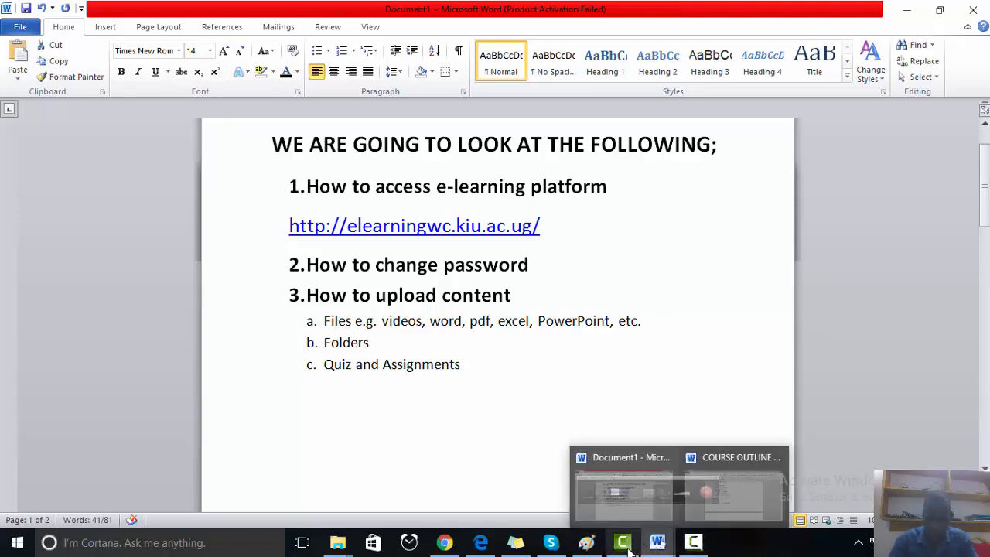
{"action": "left_click", "coordinate": [455, 544]}
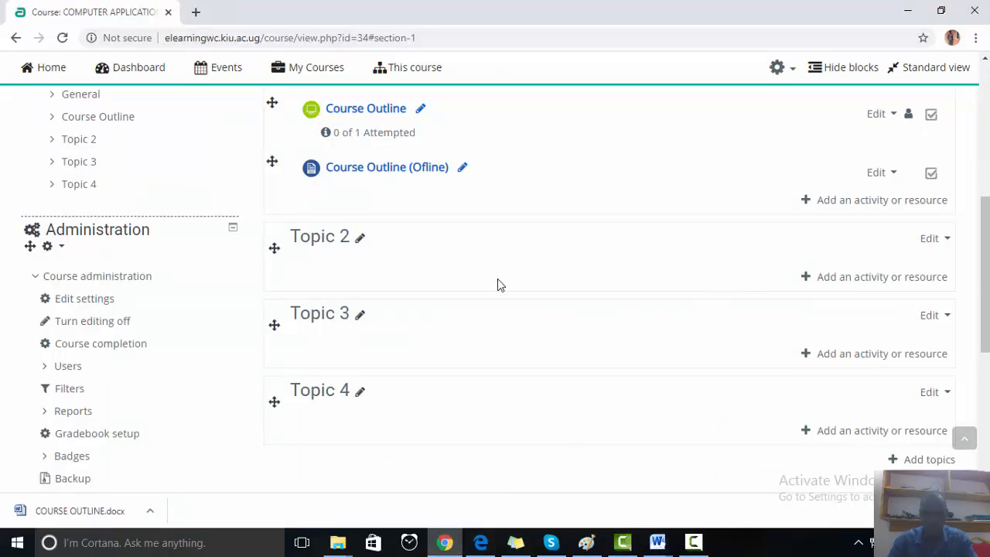
Add a Folder resource to Topic 2 from the activity chooser and select its Name field
{"action": "left_click", "coordinate": [848, 203]}
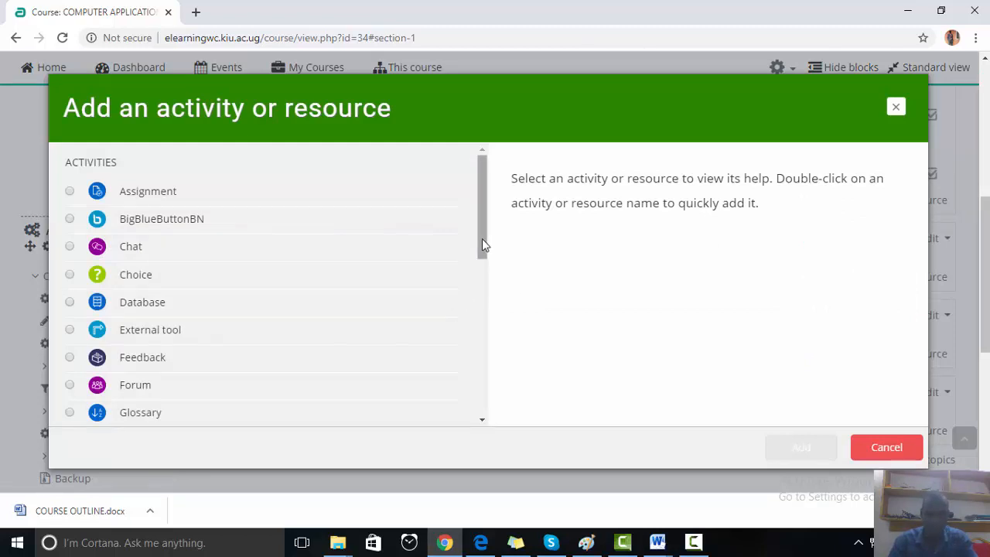
{"action": "left_click", "coordinate": [895, 107]}
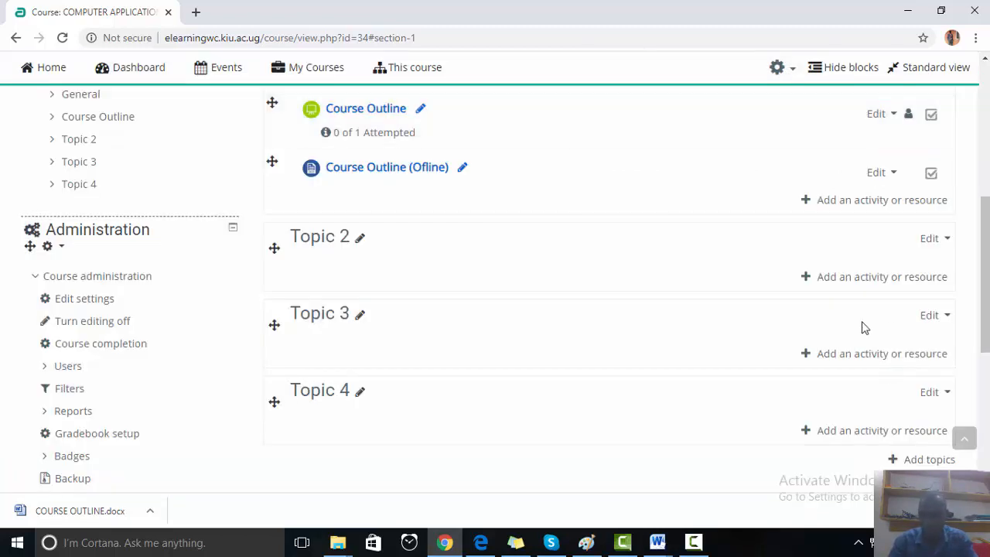
{"action": "left_click", "coordinate": [859, 279]}
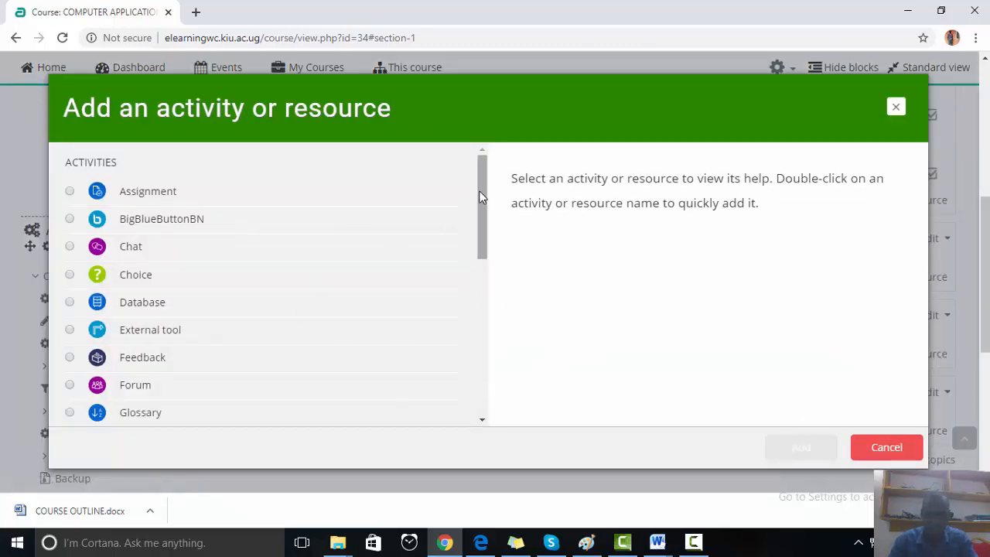
{"action": "left_click_drag", "start_coordinate": [478, 191], "coordinate": [477, 359]}
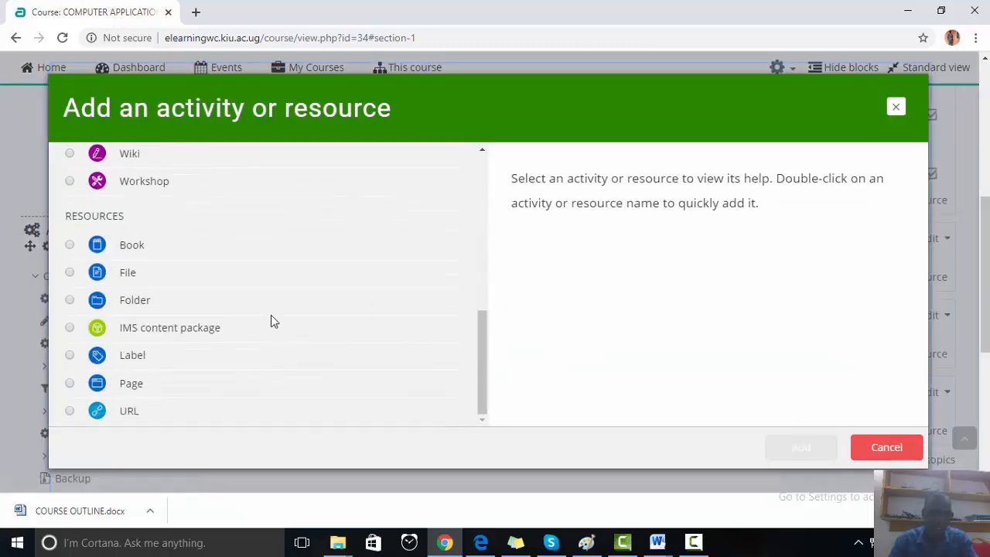
{"action": "left_click", "coordinate": [134, 305]}
{"action": "left_click", "coordinate": [810, 438]}
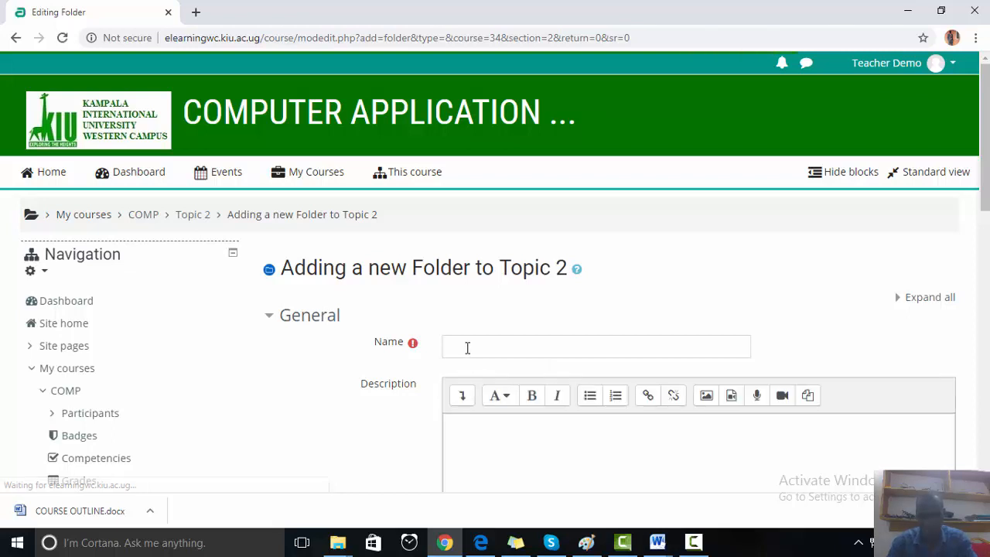
{"action": "left_click", "coordinate": [469, 348]}
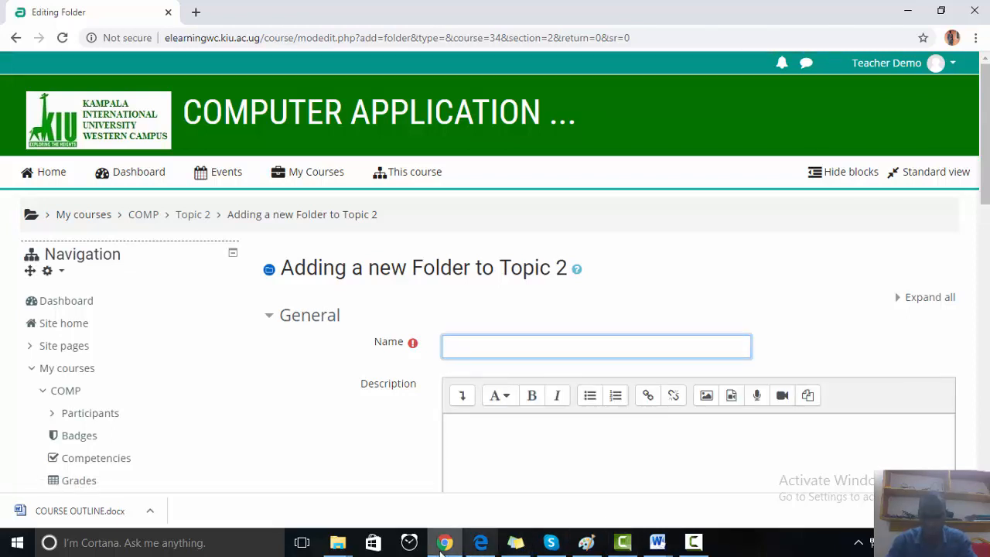
Copy the file name 'MODULE 1 INTRODUCTION TO COMPUTERS' from File Explorer into the Moodle folder's Name field
{"action": "mouse_move", "coordinate": [338, 546]}
{"action": "left_click", "coordinate": [405, 462]}
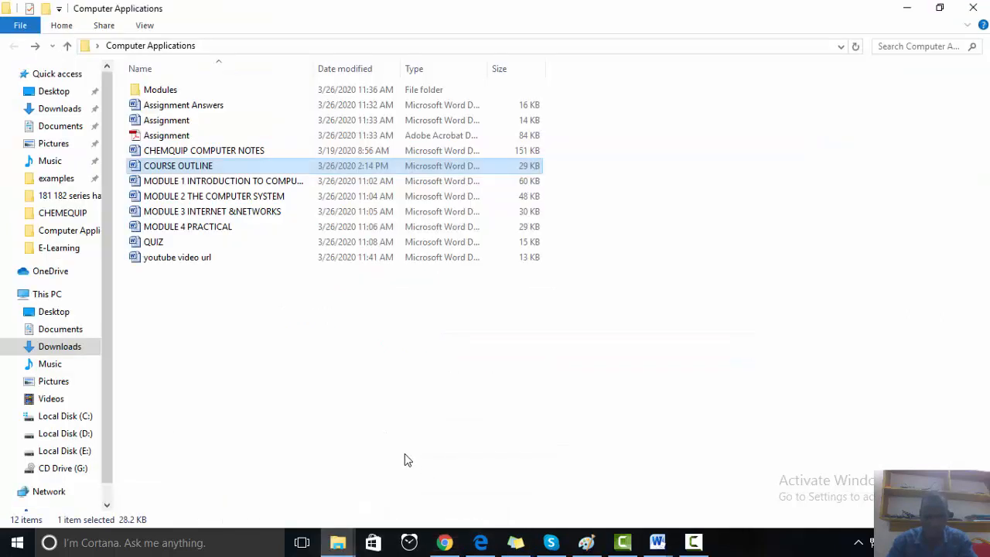
{"action": "left_click", "coordinate": [178, 184]}
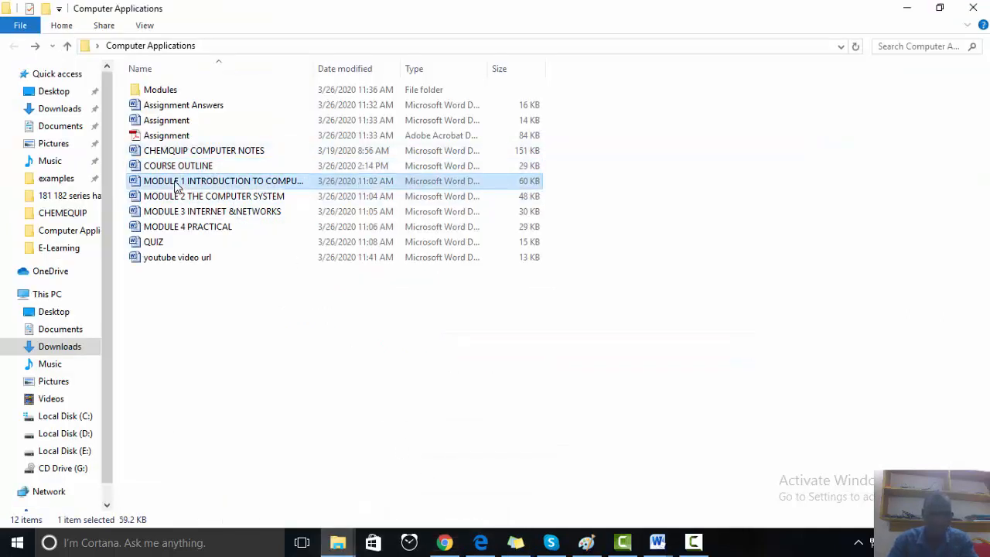
{"action": "right_click", "coordinate": [176, 186]}
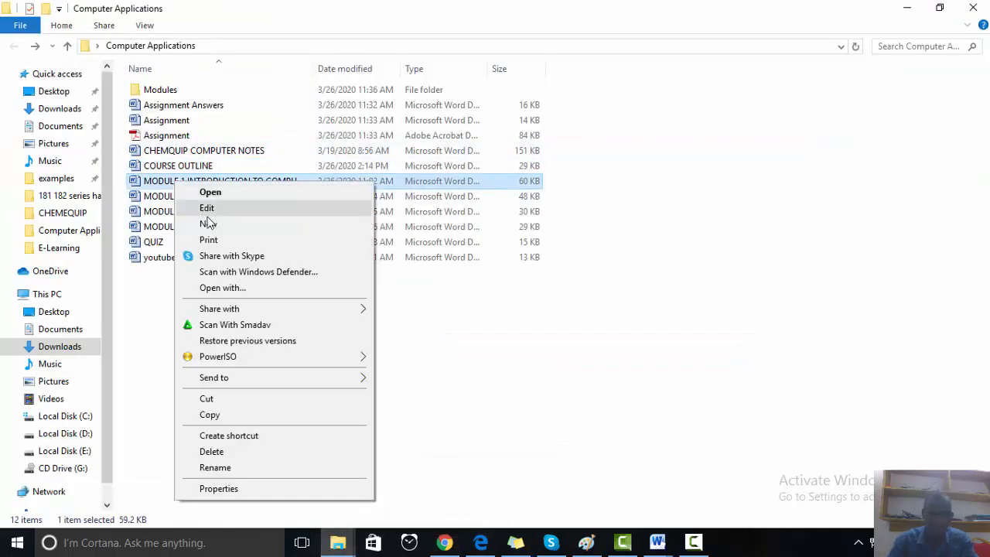
{"action": "left_click", "coordinate": [213, 468]}
{"action": "key", "text": "ctrl+c"}
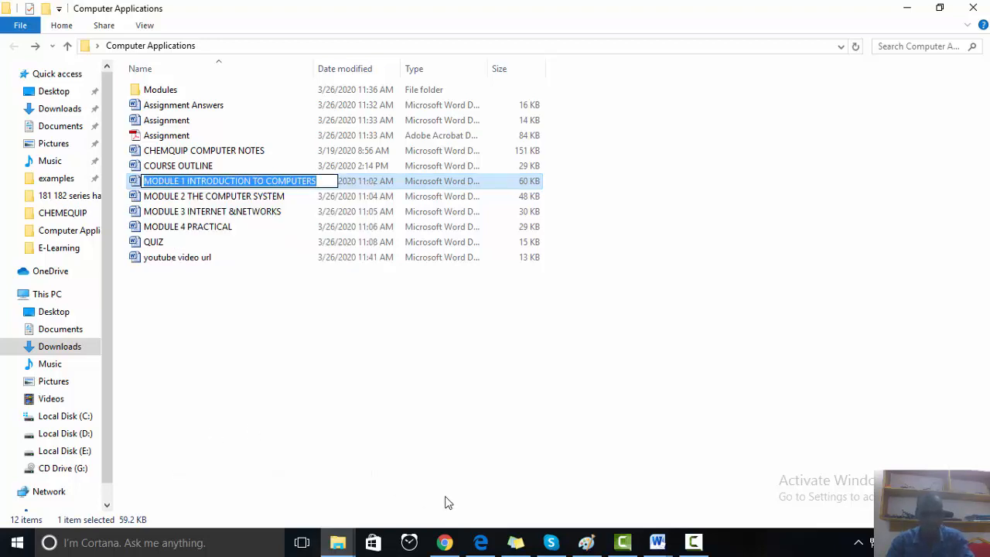
{"action": "left_click", "coordinate": [447, 542]}
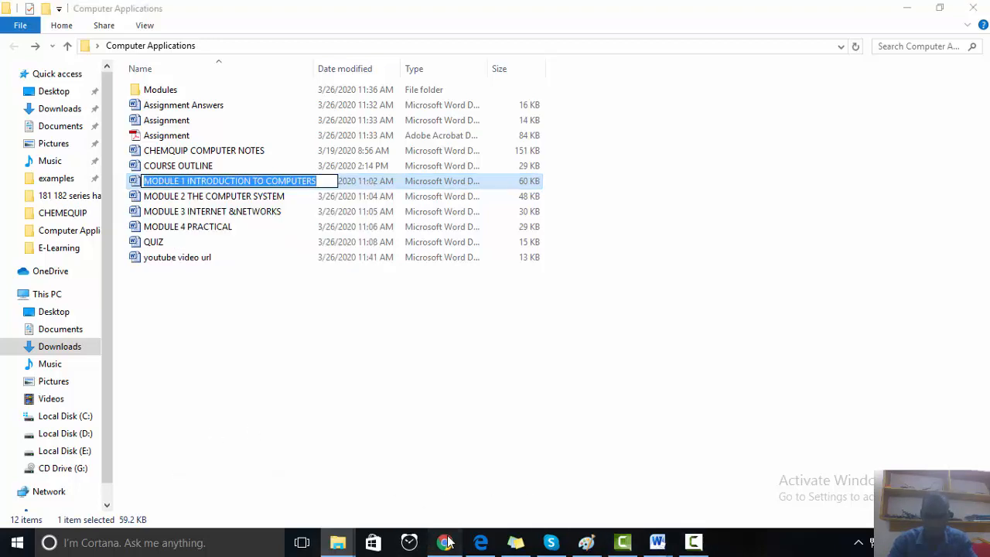
{"action": "key", "text": "ctrl+v"}
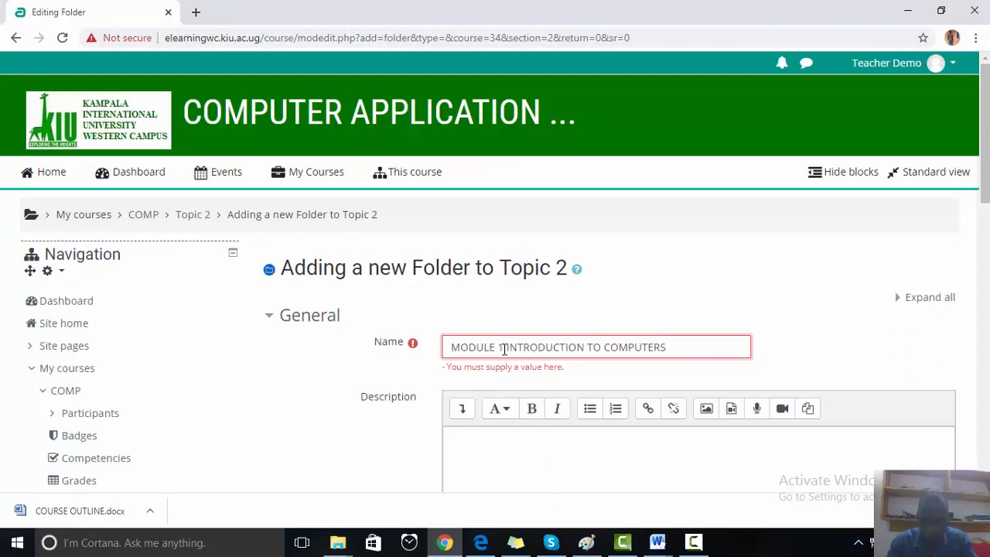
Add a colon after MODULE 1 in the folder name
{"action": "left_click", "coordinate": [504, 349]}
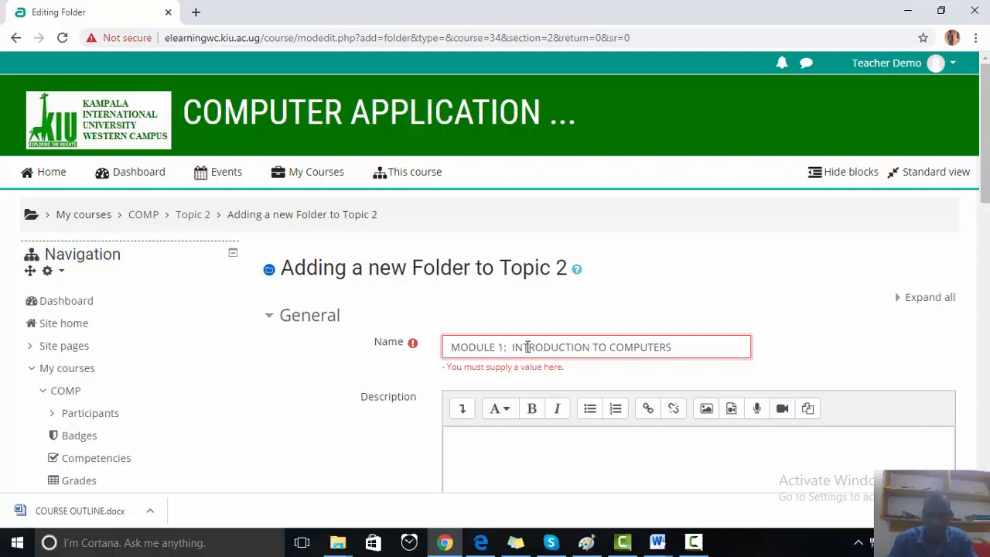
{"action": "scroll", "coordinate": [716, 344], "scroll_direction": "down", "scroll_amount": 7}
{"action": "scroll", "coordinate": [705, 341], "scroll_direction": "up", "scroll_amount": 5}
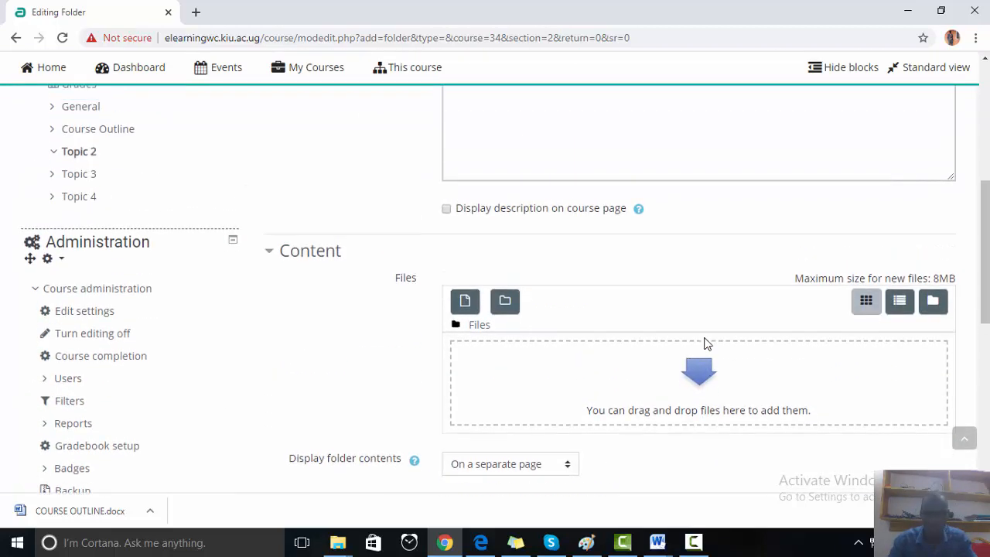
{"action": "scroll", "coordinate": [703, 338], "scroll_direction": "down", "scroll_amount": 2}
{"action": "scroll", "coordinate": [702, 335], "scroll_direction": "down", "scroll_amount": 1}
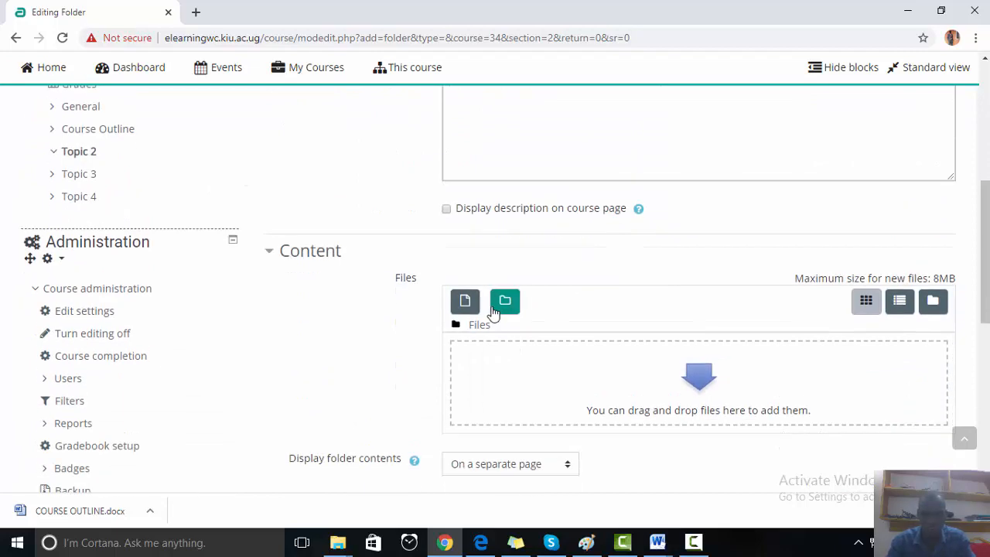
Upload the MODULE 1 INTRODUCTION TO COMPUTERS document to the folder and save it to the course
{"action": "left_click", "coordinate": [465, 302]}
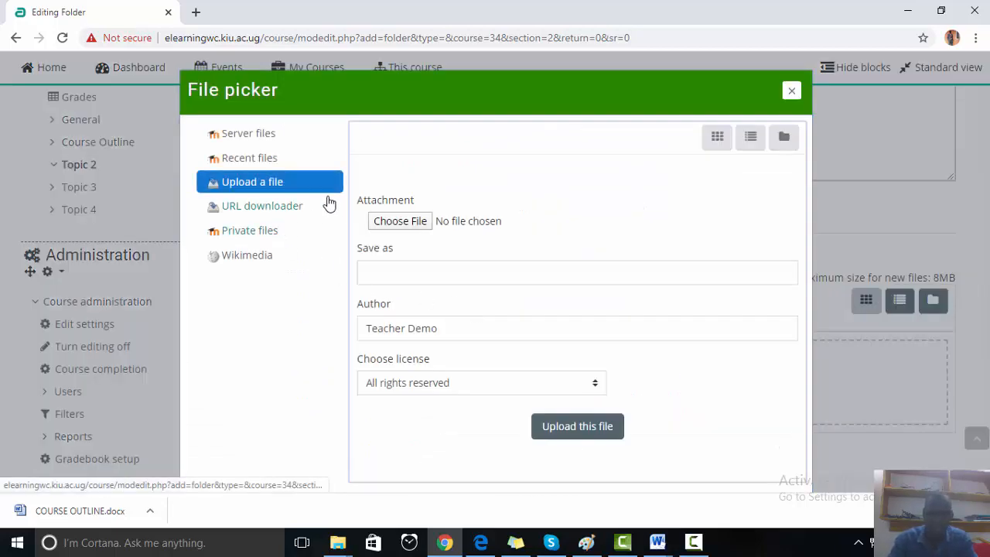
{"action": "left_click", "coordinate": [395, 222]}
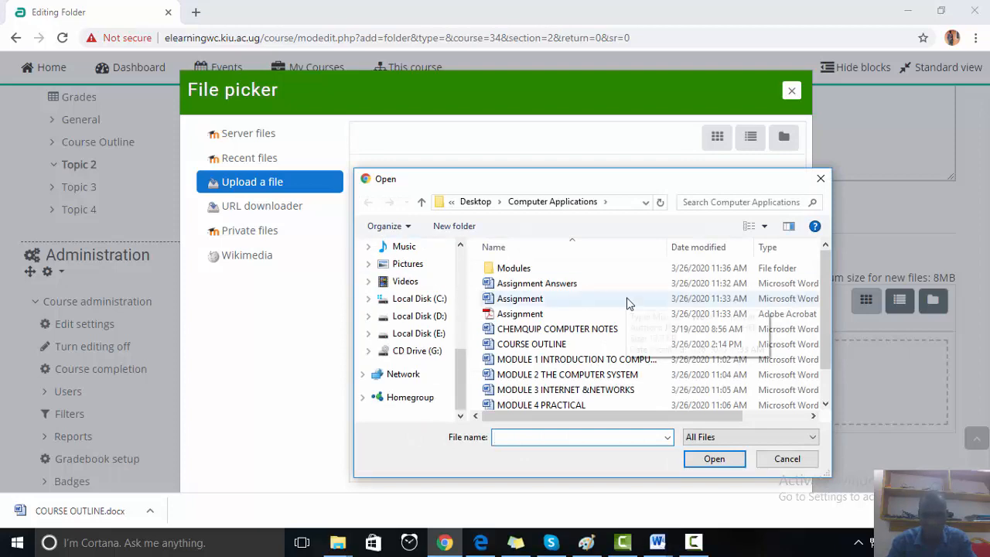
{"action": "double_click", "coordinate": [551, 361]}
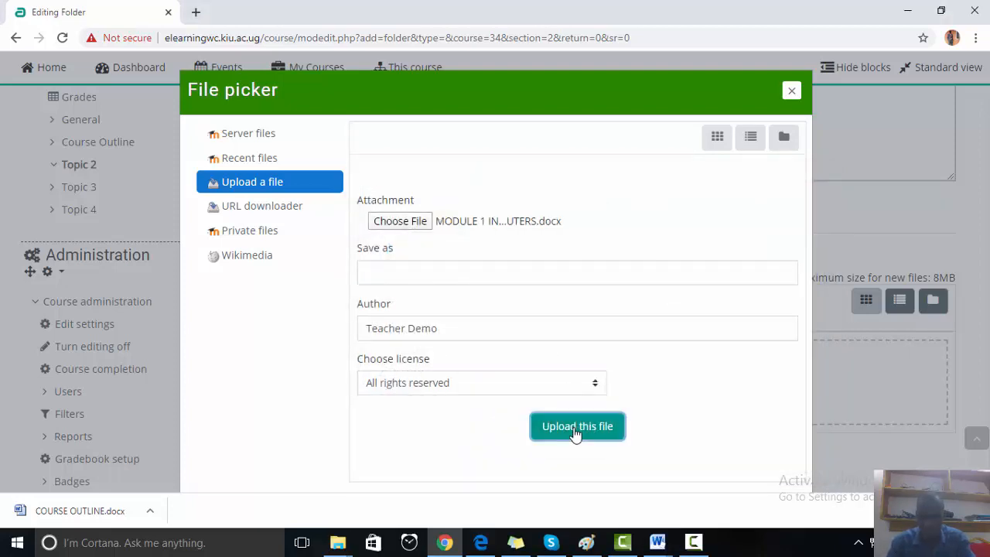
{"action": "left_click", "coordinate": [575, 427]}
{"action": "scroll", "coordinate": [576, 414], "scroll_direction": "down", "scroll_amount": 3}
{"action": "scroll", "coordinate": [576, 413], "scroll_direction": "down", "scroll_amount": 3}
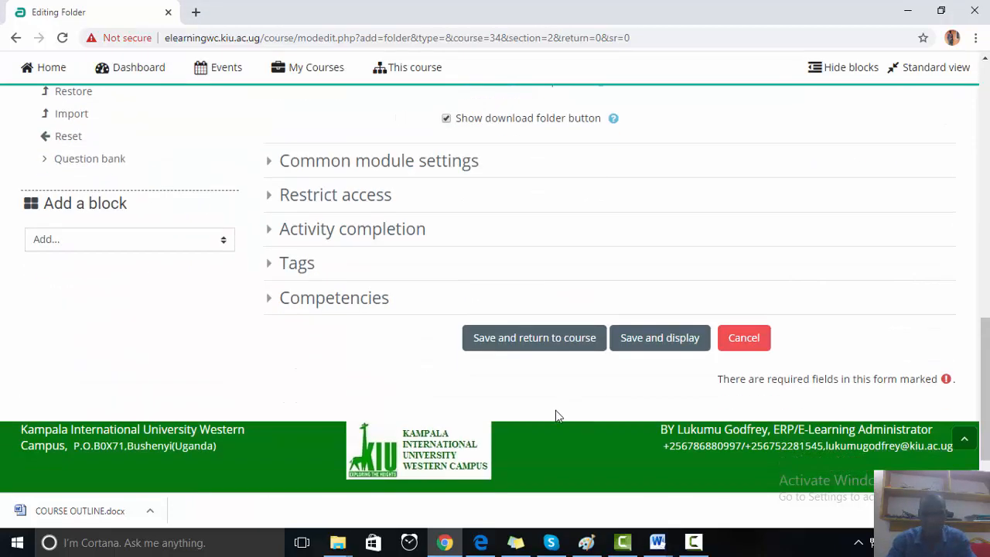
{"action": "left_click", "coordinate": [509, 340]}
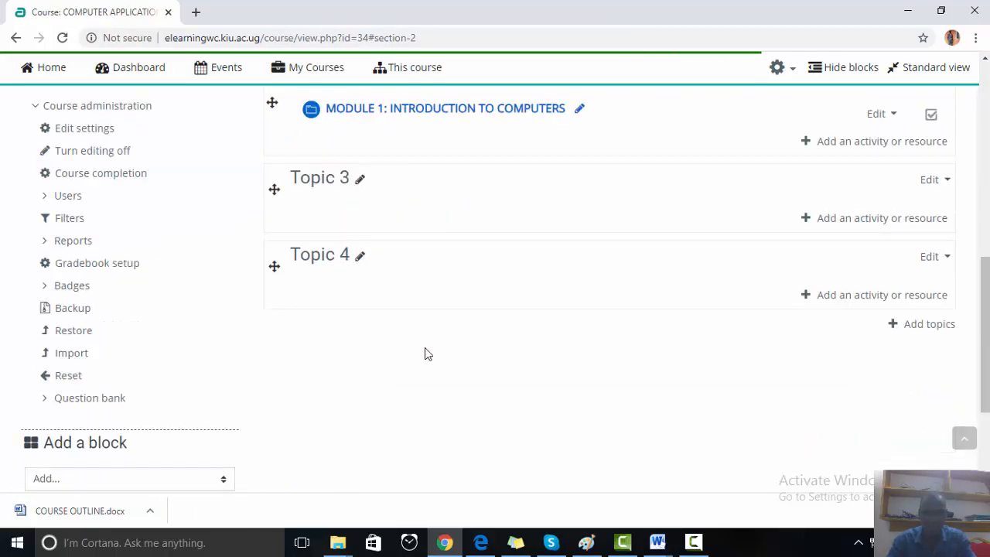
Open the MODULE 1: INTRODUCTION TO COMPUTERS folder's files for editing
{"action": "scroll", "coordinate": [456, 267], "scroll_direction": "up", "scroll_amount": 3}
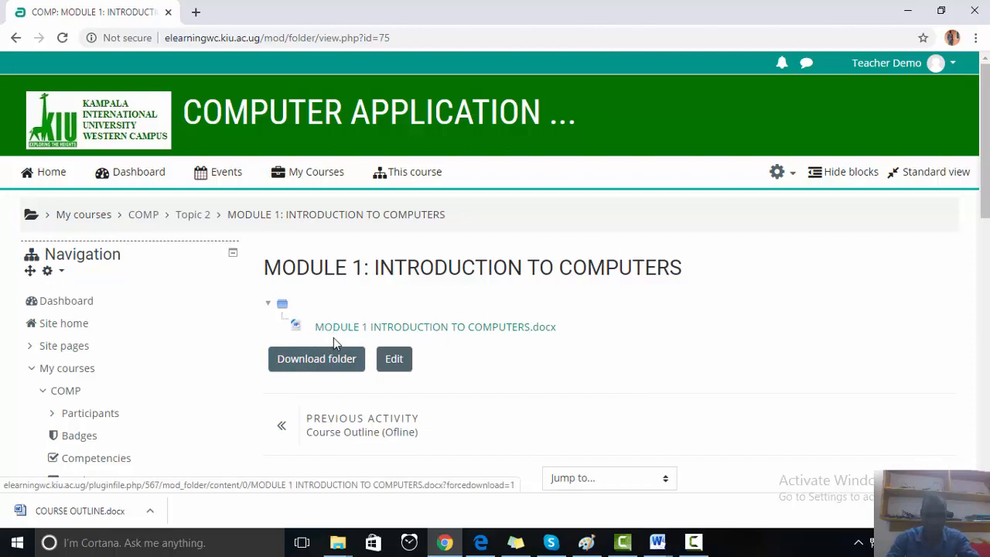
{"action": "left_click", "coordinate": [394, 360]}
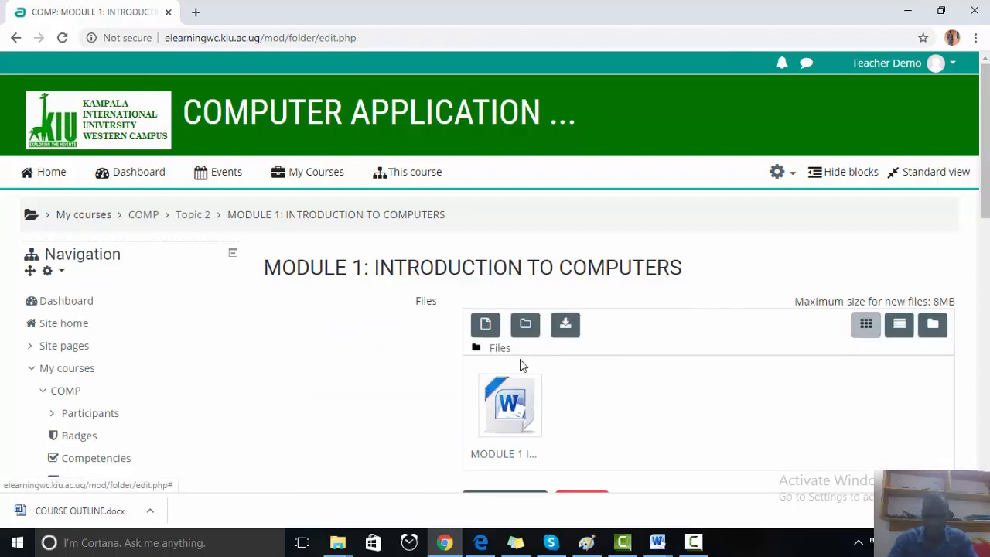
Upload the MODULE 2 THE COMPUTER SYSTEM document into the folder
{"action": "scroll", "coordinate": [636, 396], "scroll_direction": "down", "scroll_amount": 1}
{"action": "scroll", "coordinate": [633, 387], "scroll_direction": "up", "scroll_amount": 1}
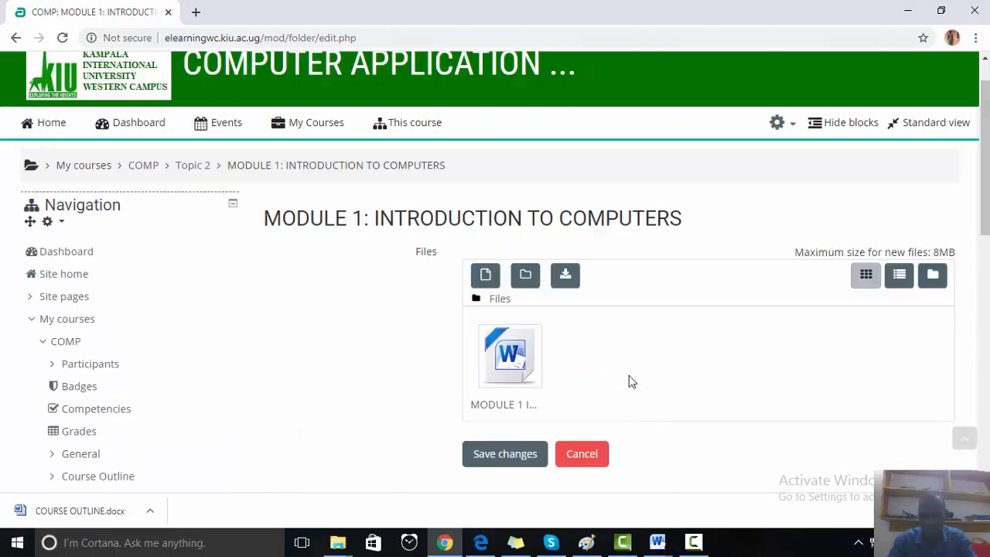
{"action": "left_click", "coordinate": [484, 324]}
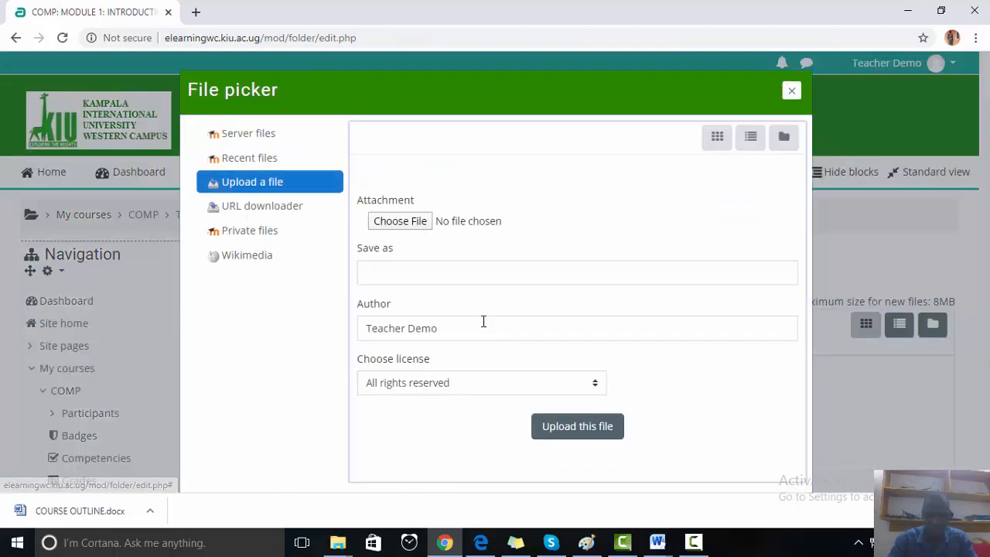
{"action": "left_click", "coordinate": [400, 220]}
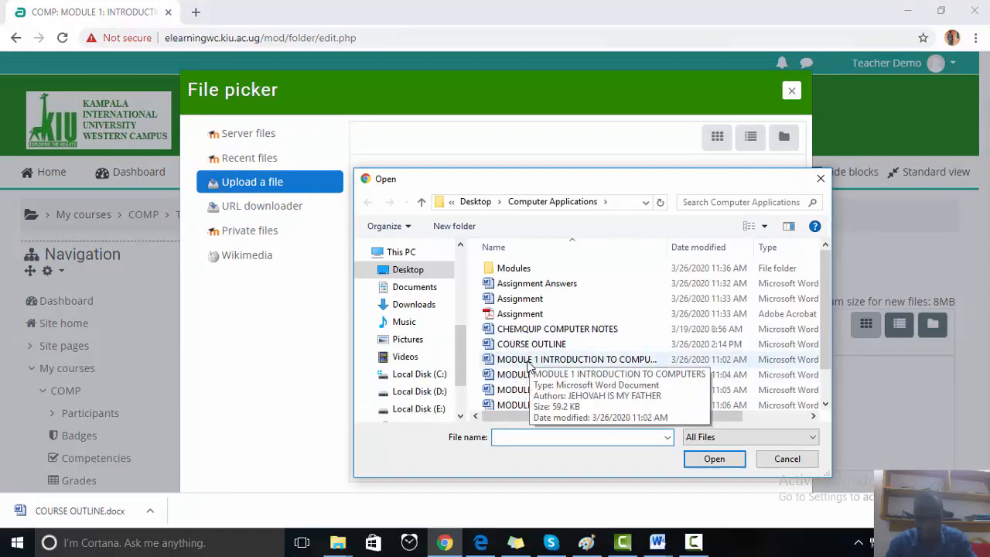
{"action": "double_click", "coordinate": [514, 377]}
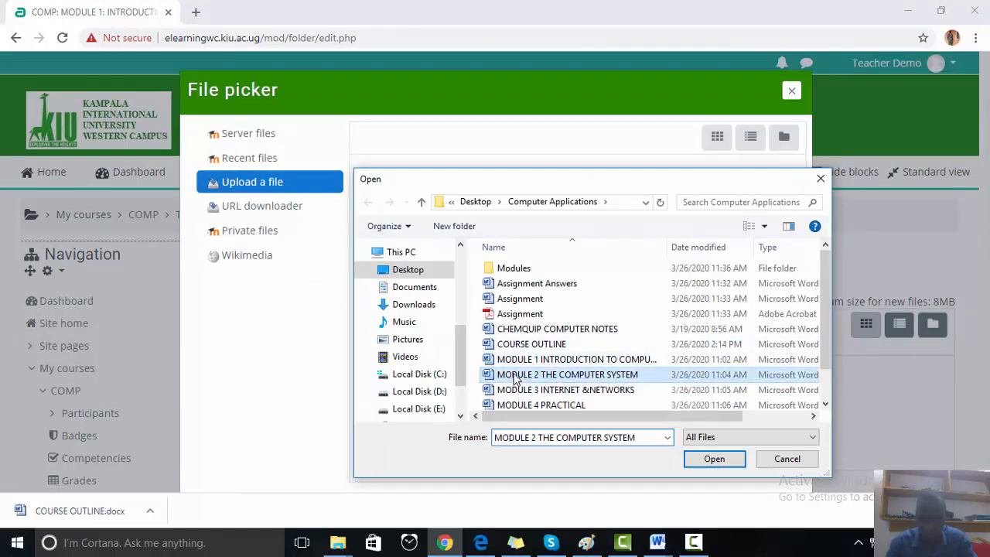
{"action": "left_click", "coordinate": [577, 426]}
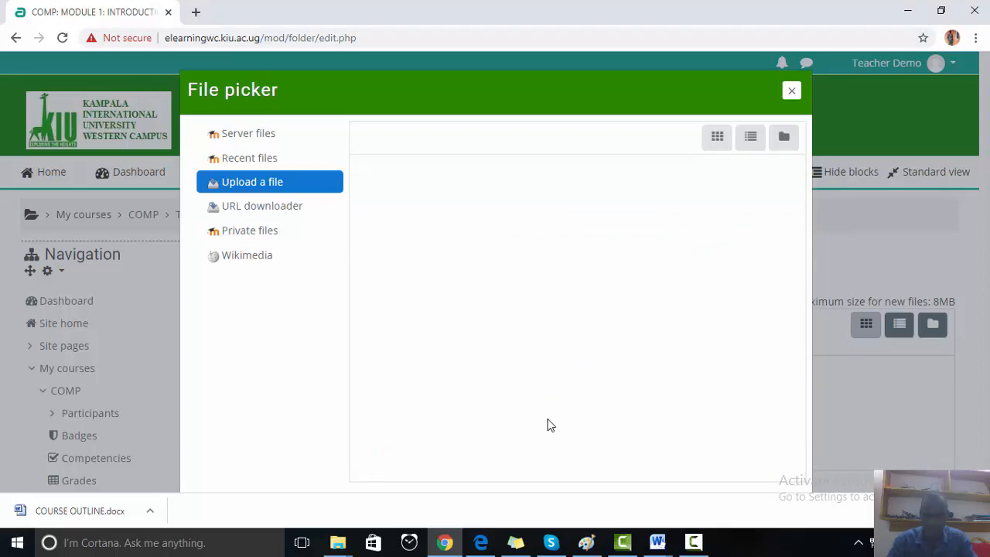
Upload Assignment.pdf into the folder and save the changes
{"action": "left_click", "coordinate": [485, 324]}
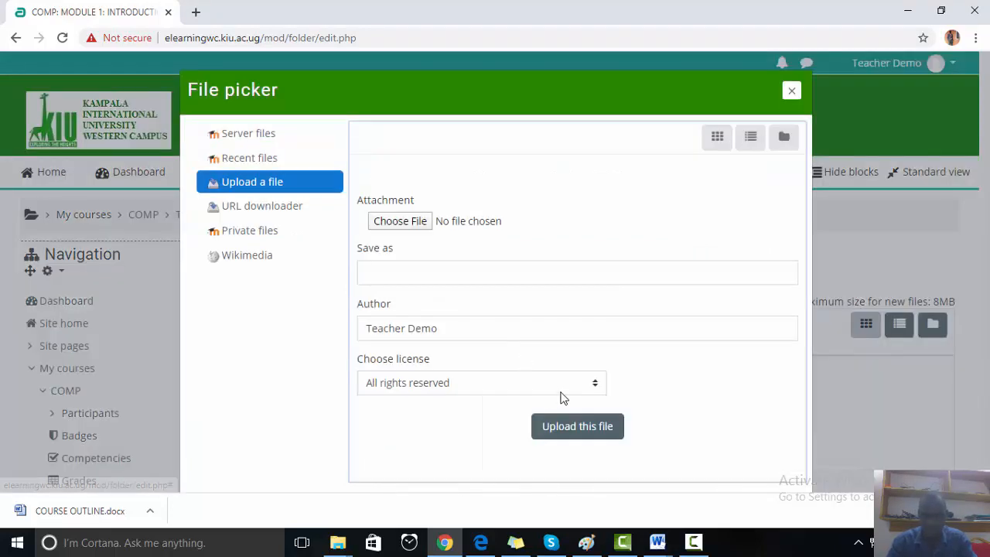
{"action": "left_click", "coordinate": [410, 223]}
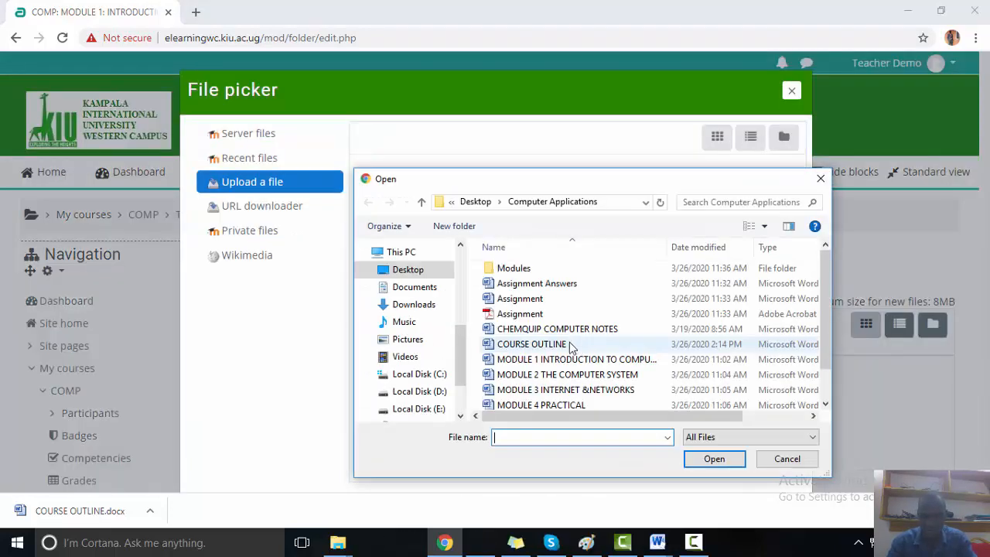
{"action": "left_click", "coordinate": [517, 317]}
{"action": "double_click", "coordinate": [517, 316]}
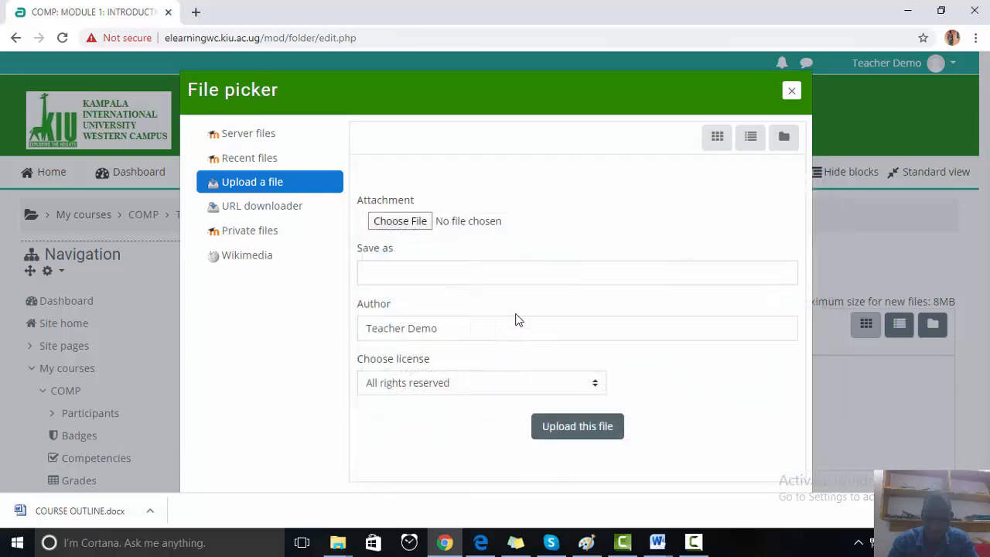
{"action": "left_click", "coordinate": [552, 426]}
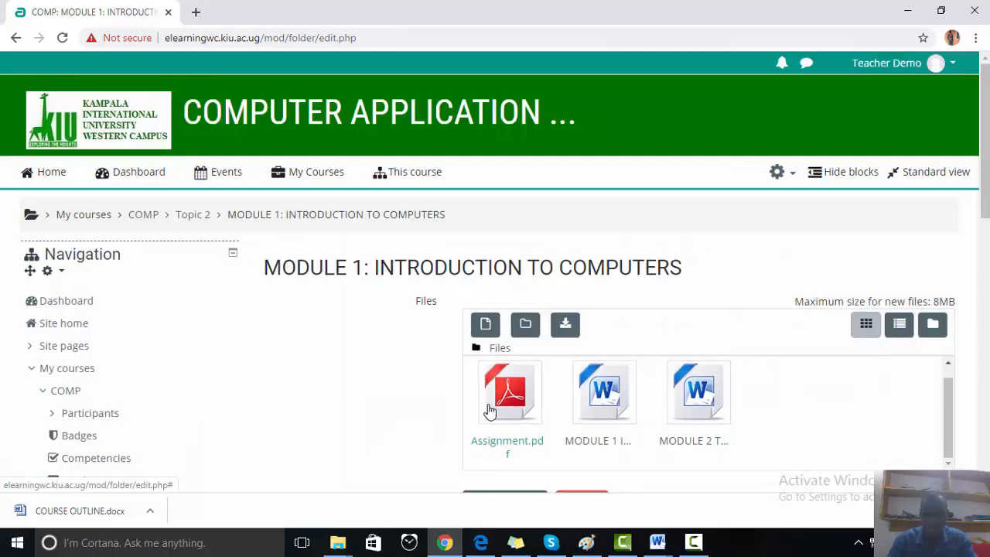
{"action": "scroll", "coordinate": [484, 407], "scroll_direction": "down", "scroll_amount": 1}
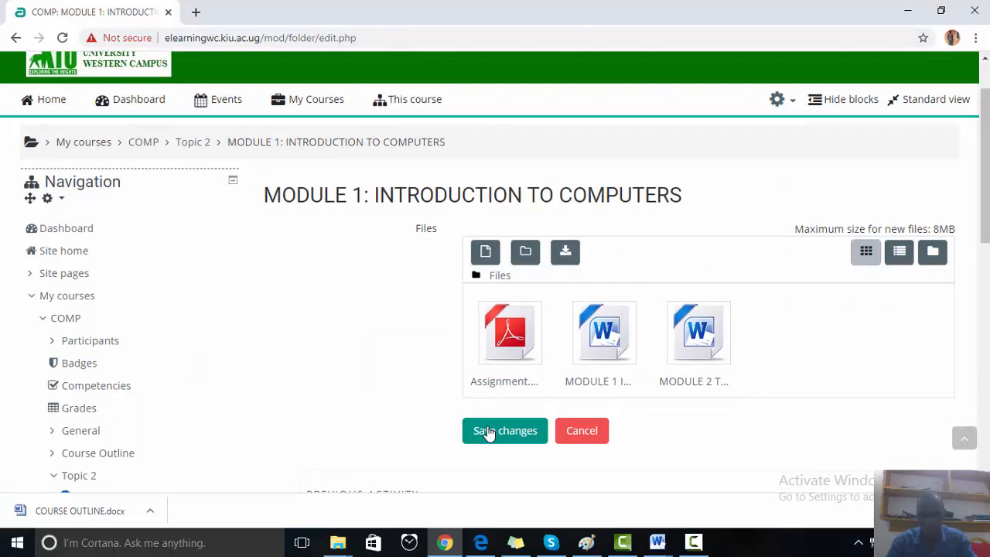
{"action": "left_click", "coordinate": [489, 431]}
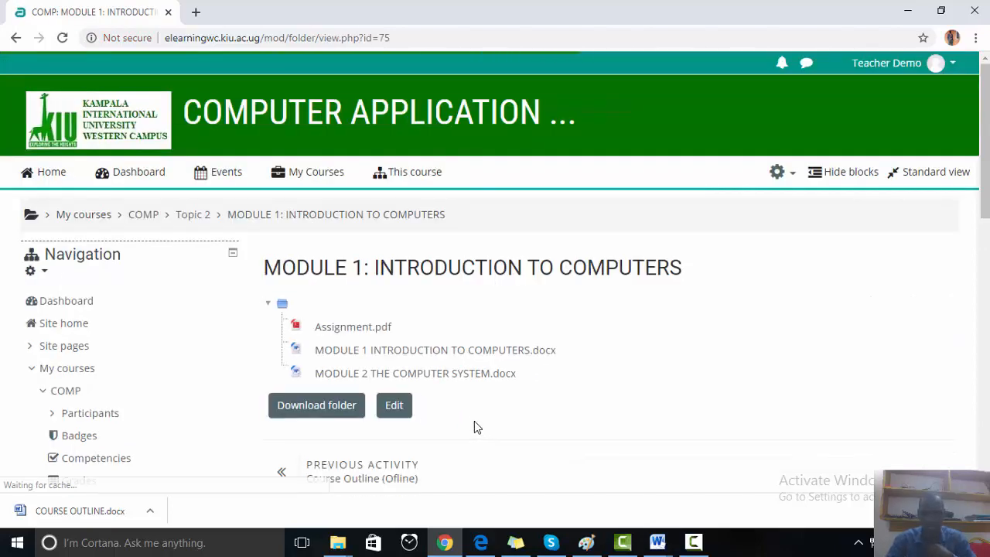
Download the Course Outline (Ofline) file from the COMP page, then open the MODULE 1 folder
{"action": "scroll", "coordinate": [472, 420], "scroll_direction": "down", "scroll_amount": 3}
{"action": "scroll", "coordinate": [471, 420], "scroll_direction": "up", "scroll_amount": 2}
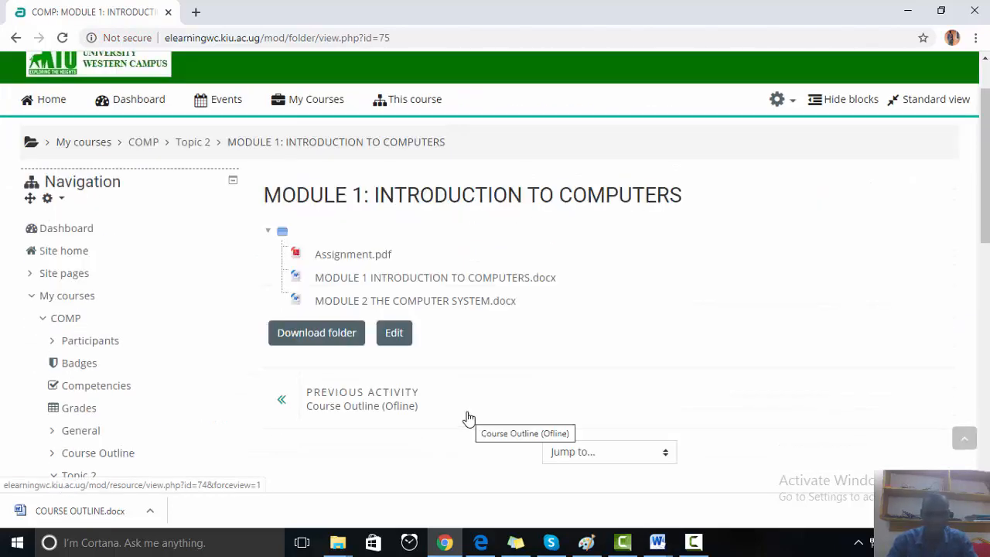
{"action": "left_click", "coordinate": [66, 318]}
{"action": "scroll", "coordinate": [522, 379], "scroll_direction": "down", "scroll_amount": 1}
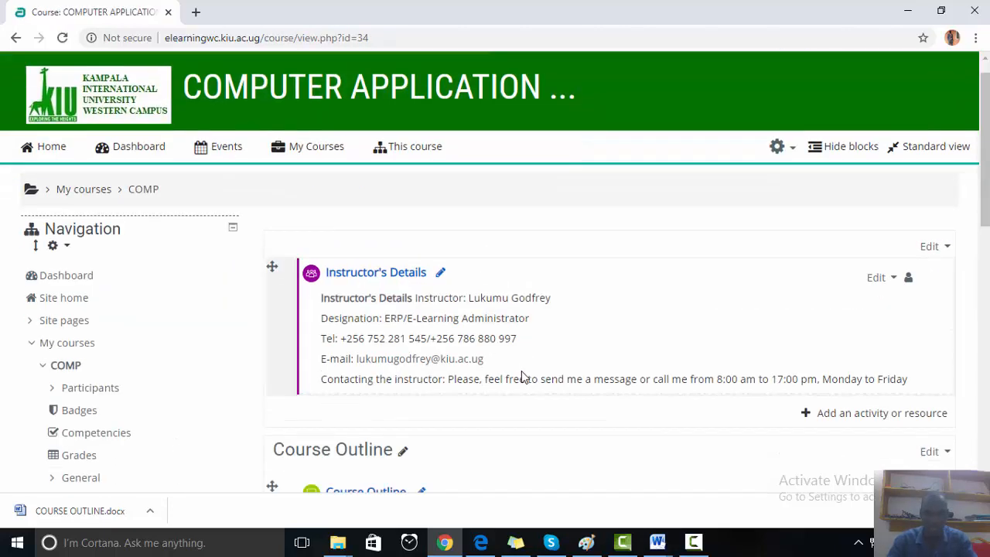
{"action": "scroll", "coordinate": [522, 379], "scroll_direction": "down", "scroll_amount": 4}
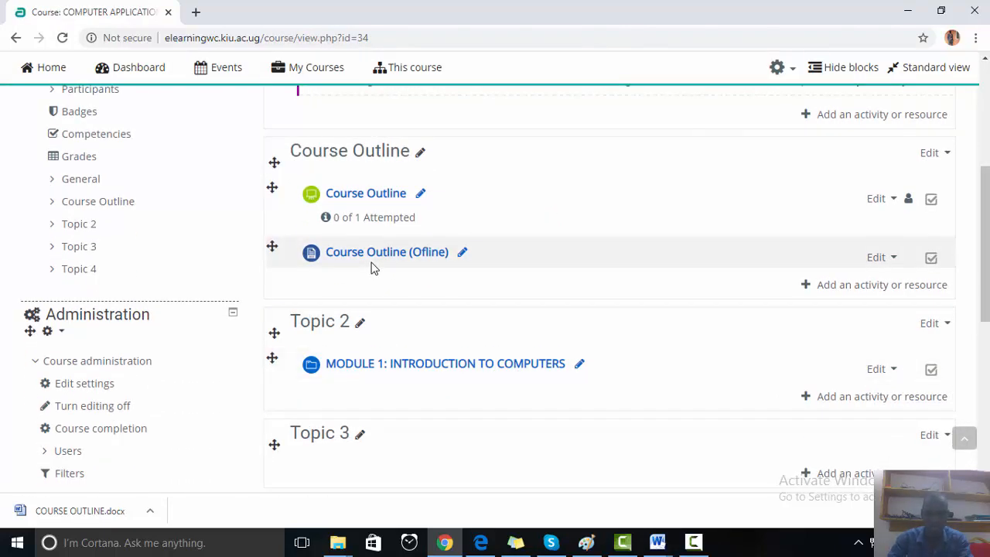
{"action": "left_click", "coordinate": [380, 253]}
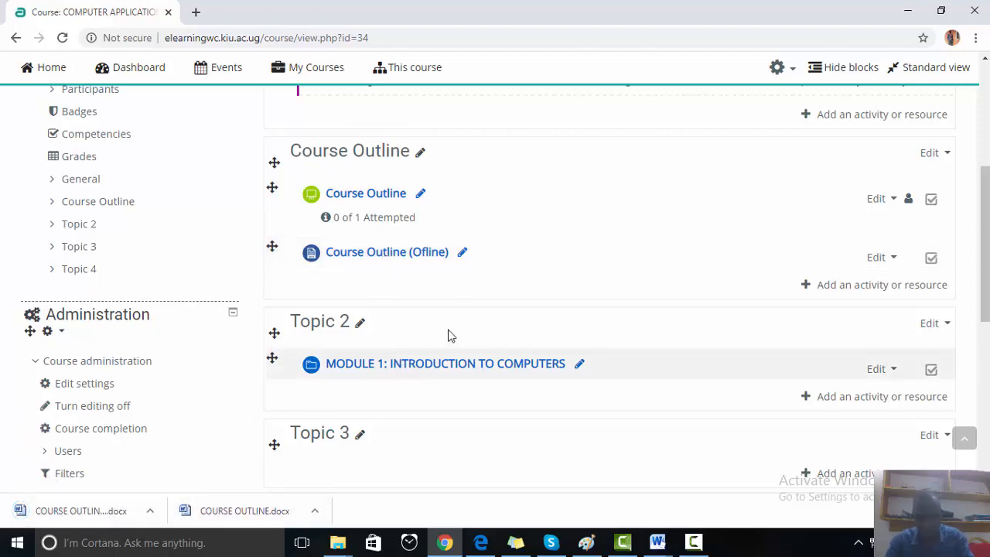
{"action": "scroll", "coordinate": [456, 325], "scroll_direction": "down", "scroll_amount": 1}
{"action": "left_click", "coordinate": [431, 295]}
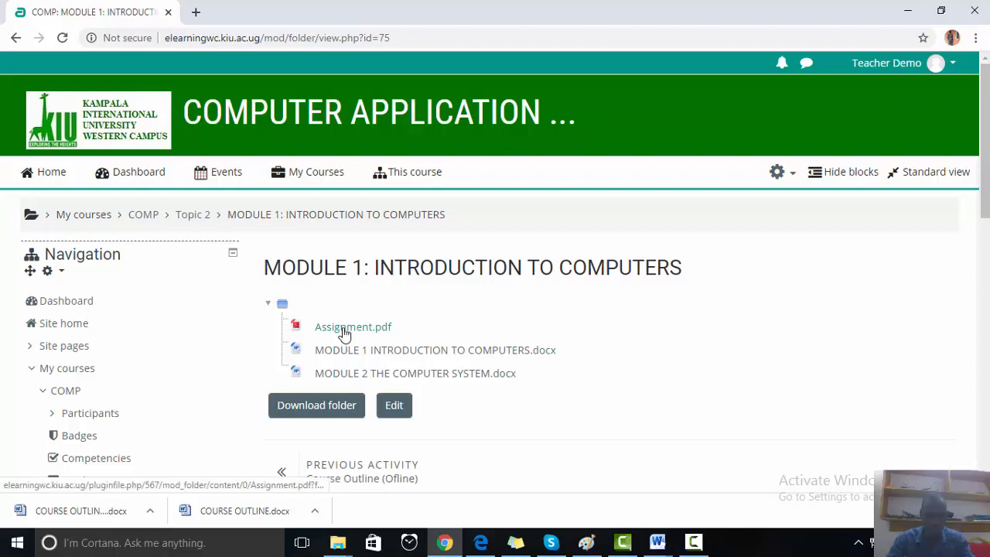
Open Assignment.pdf from the Module 1 folder in a new tab and view it
{"action": "left_click", "coordinate": [344, 329]}
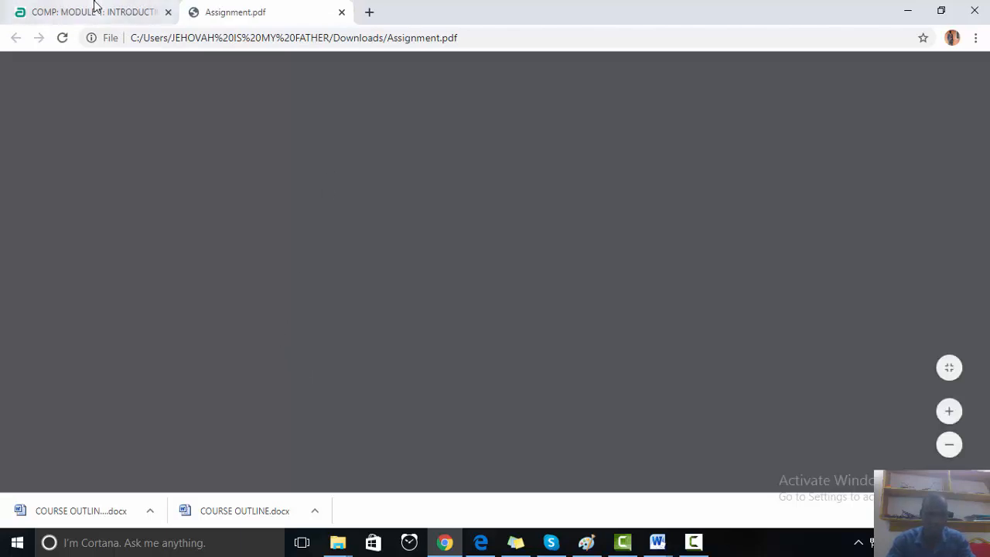
{"action": "left_click", "coordinate": [96, 11]}
{"action": "left_click", "coordinate": [236, 8]}
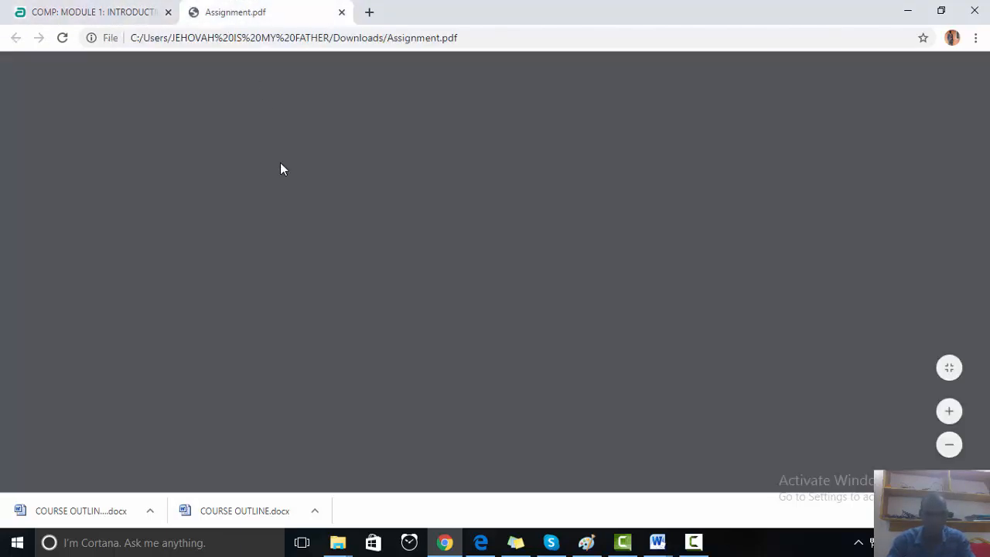
{"action": "left_click", "coordinate": [88, 9]}
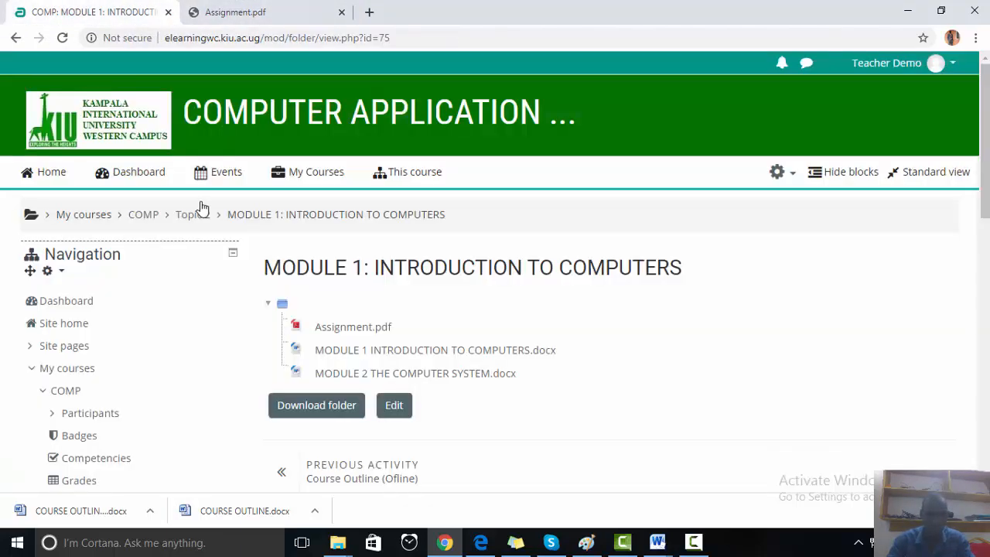
Download the MODULE 1 and MODULE 2 .docx files, then go back to the course page
{"action": "left_click", "coordinate": [327, 351]}
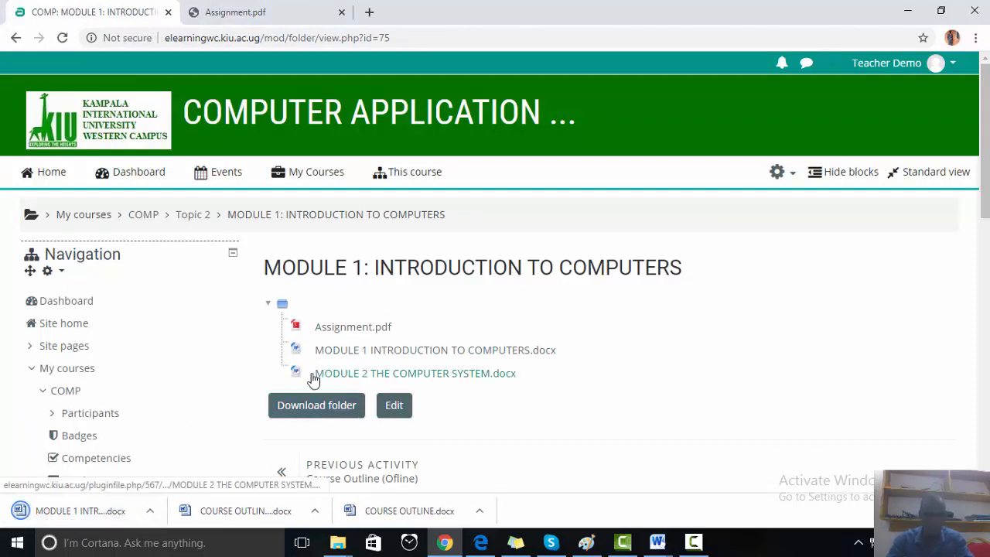
{"action": "left_click", "coordinate": [363, 378]}
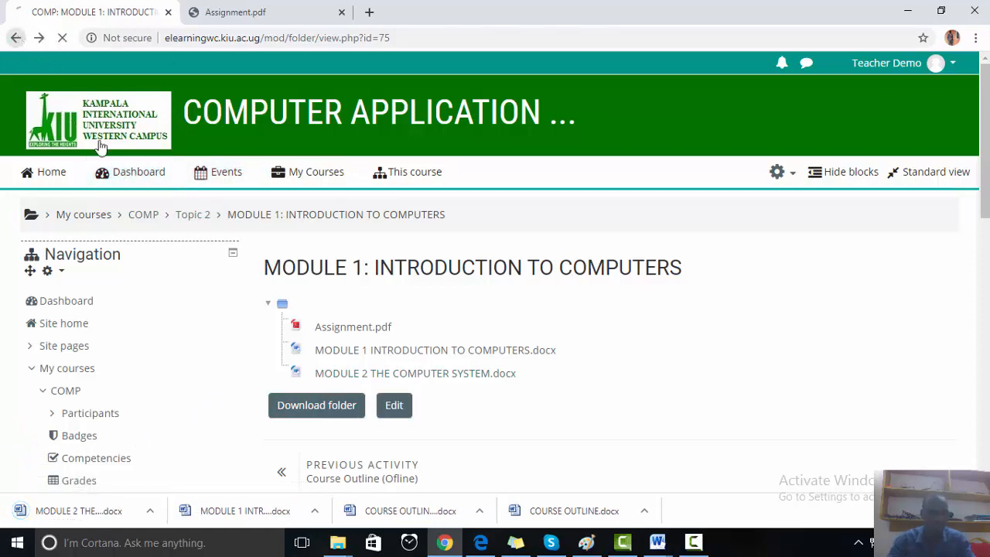
{"action": "left_click", "coordinate": [16, 37]}
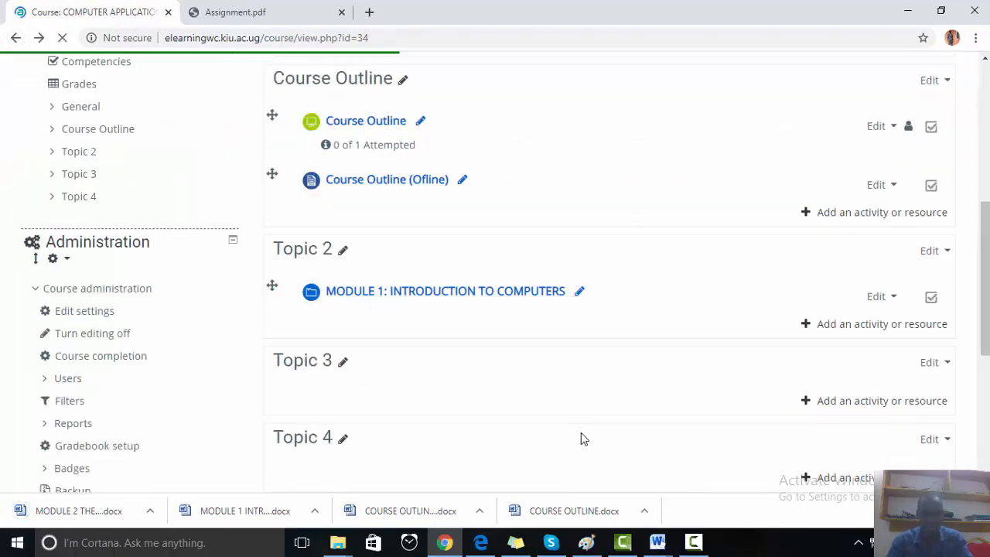
{"action": "left_click", "coordinate": [657, 542]}
{"action": "left_click", "coordinate": [592, 486]}
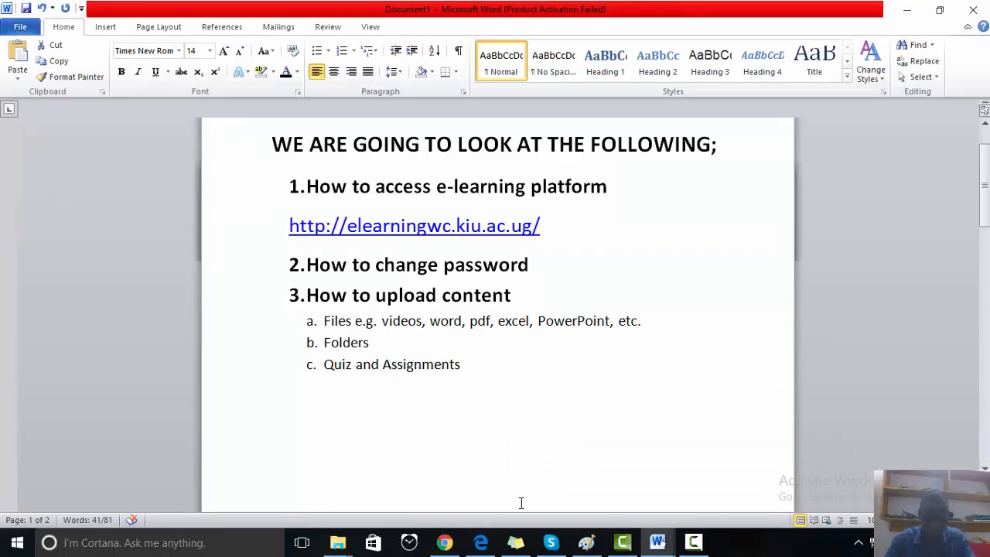
{"action": "left_click", "coordinate": [447, 545]}
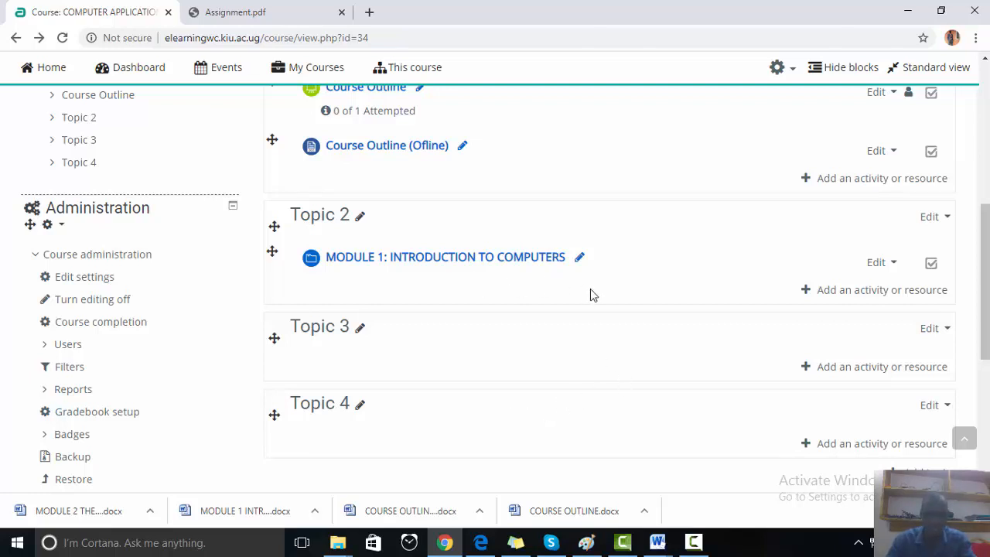
Pick Quiz in Topic 2's activity chooser and add it
{"action": "left_click", "coordinate": [834, 292]}
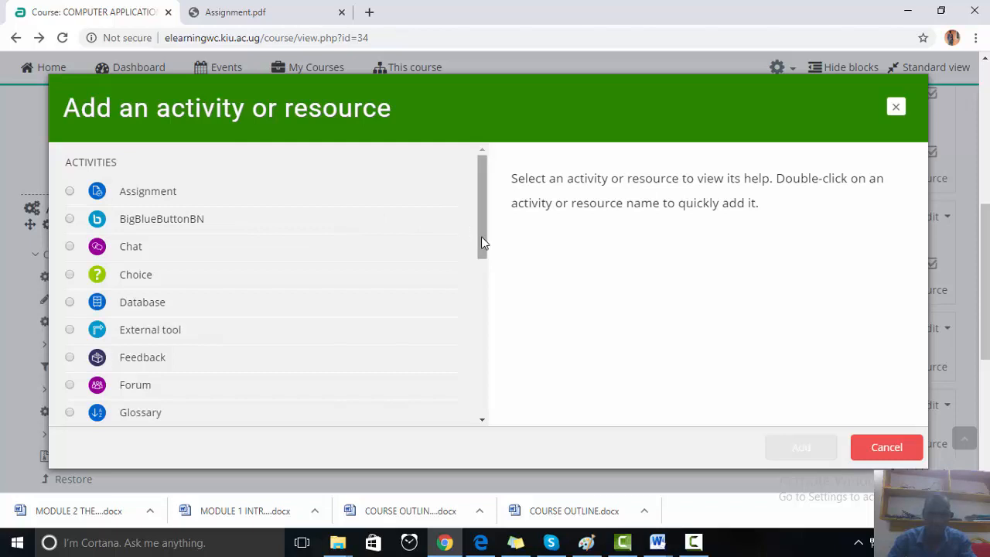
{"action": "left_click_drag", "start_coordinate": [482, 243], "coordinate": [503, 188]}
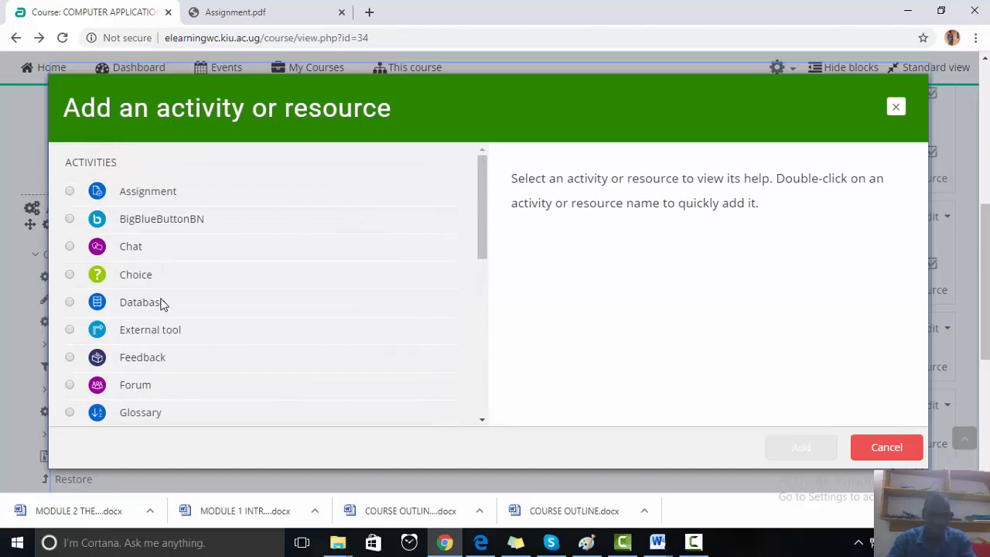
{"action": "left_click_drag", "start_coordinate": [483, 231], "coordinate": [470, 307]}
{"action": "left_click_drag", "start_coordinate": [133, 291], "coordinate": [129, 290]}
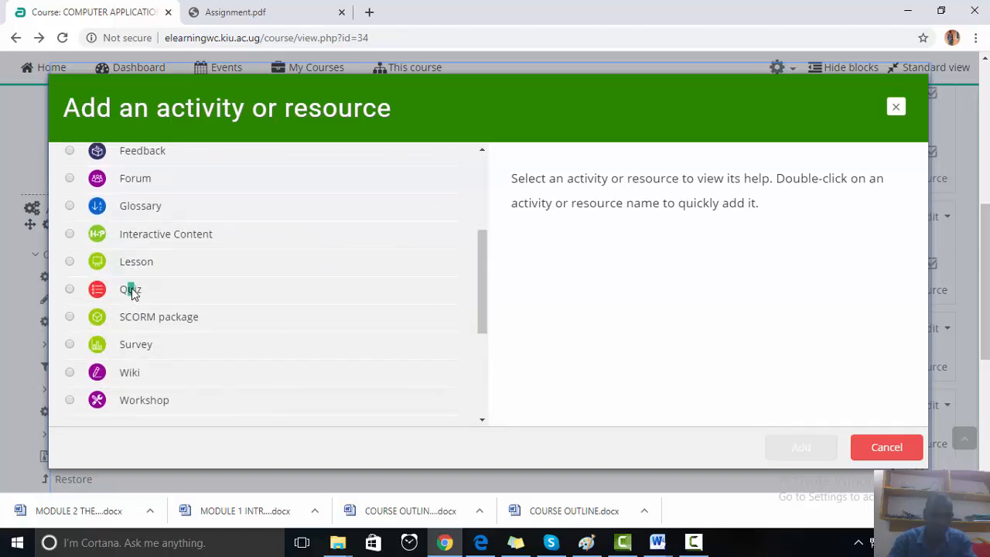
{"action": "left_click", "coordinate": [75, 291]}
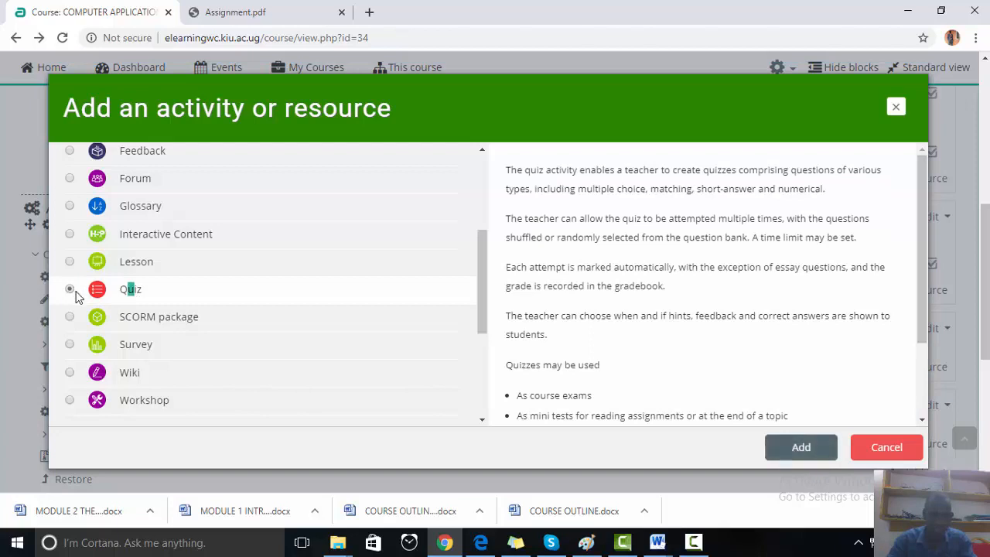
{"action": "left_click", "coordinate": [802, 447]}
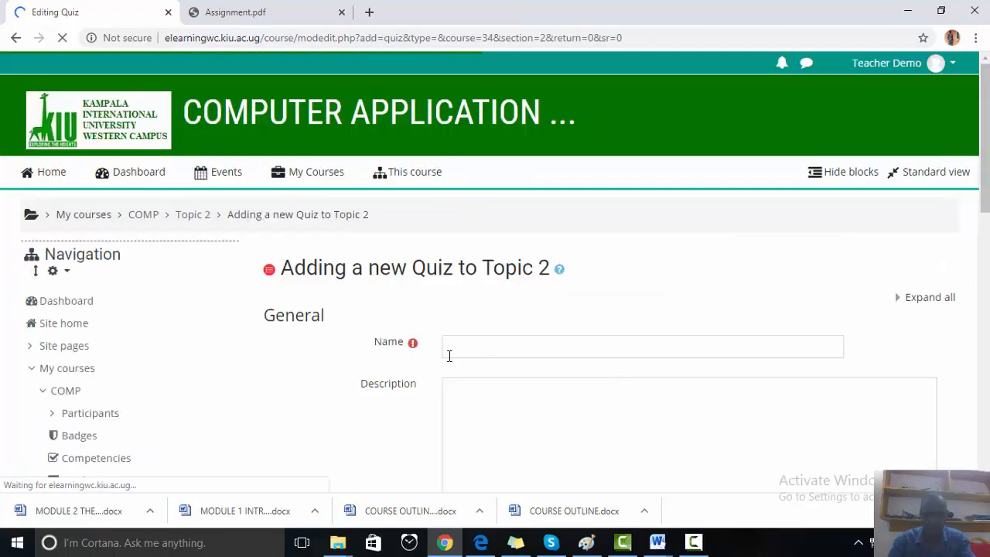
Name the quiz 'Quiz 1', save it to Topic 2, and open its page
{"action": "left_click", "coordinate": [466, 344]}
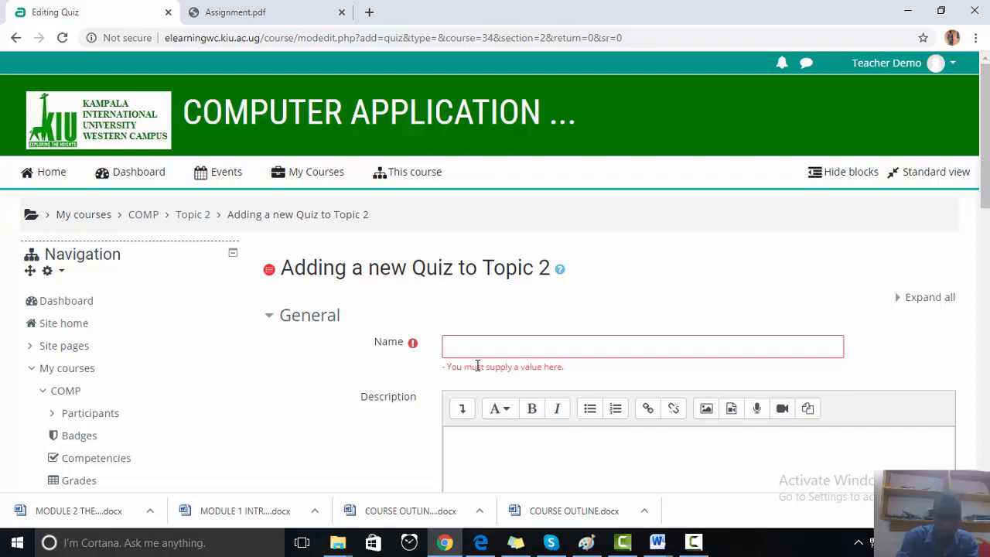
{"action": "scroll", "coordinate": [477, 365], "scroll_direction": "down", "scroll_amount": 5}
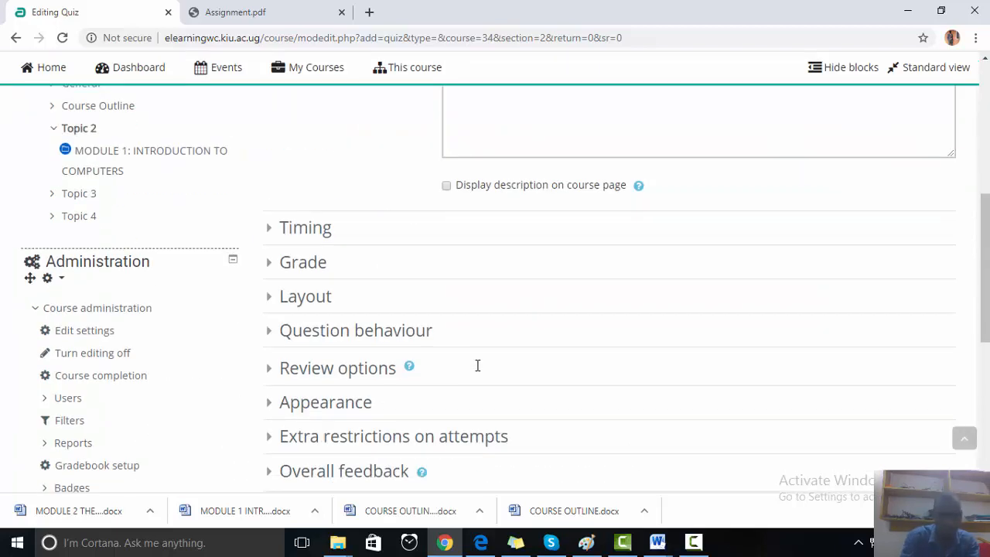
{"action": "scroll", "coordinate": [480, 278], "scroll_direction": "up", "scroll_amount": 3}
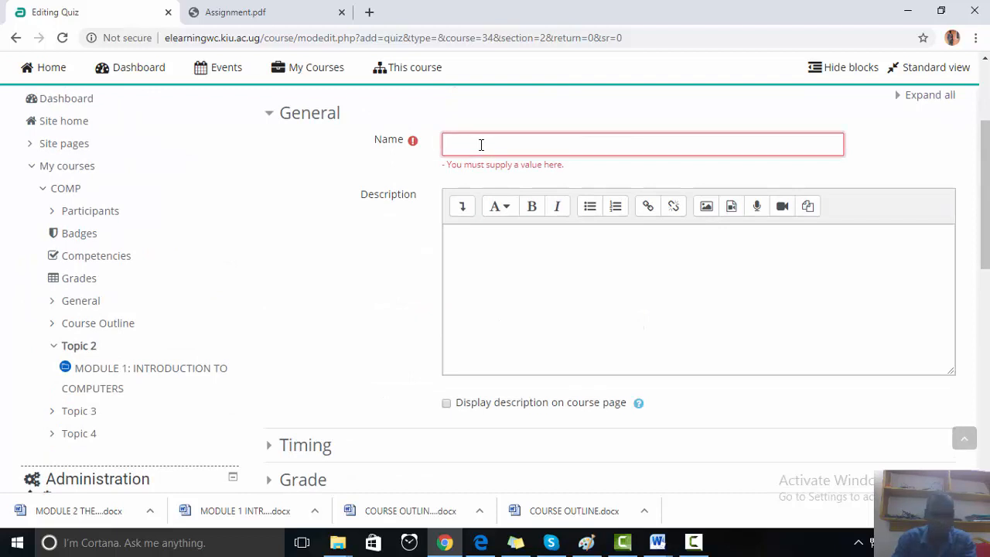
{"action": "type", "text": "Quiz 1"}
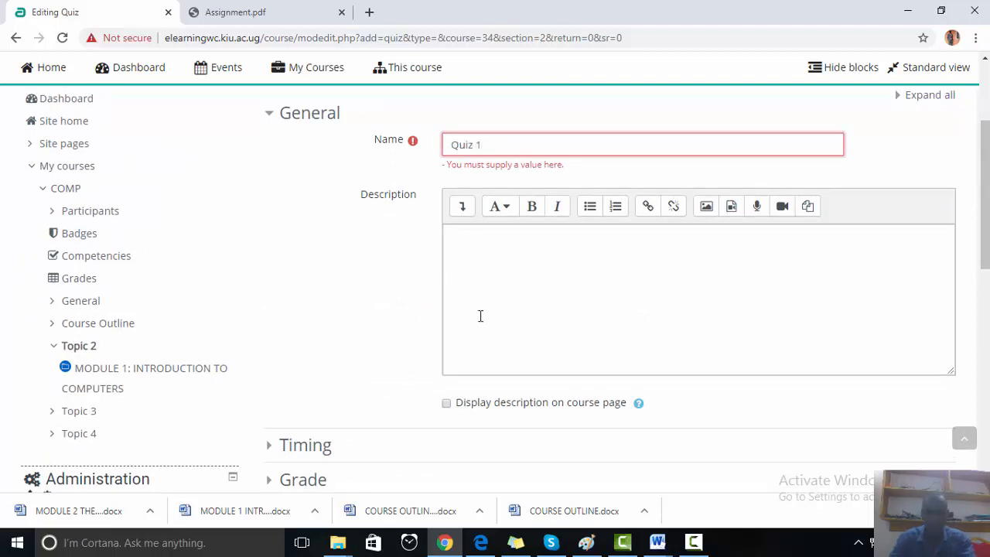
{"action": "scroll", "coordinate": [480, 316], "scroll_direction": "down", "scroll_amount": 8}
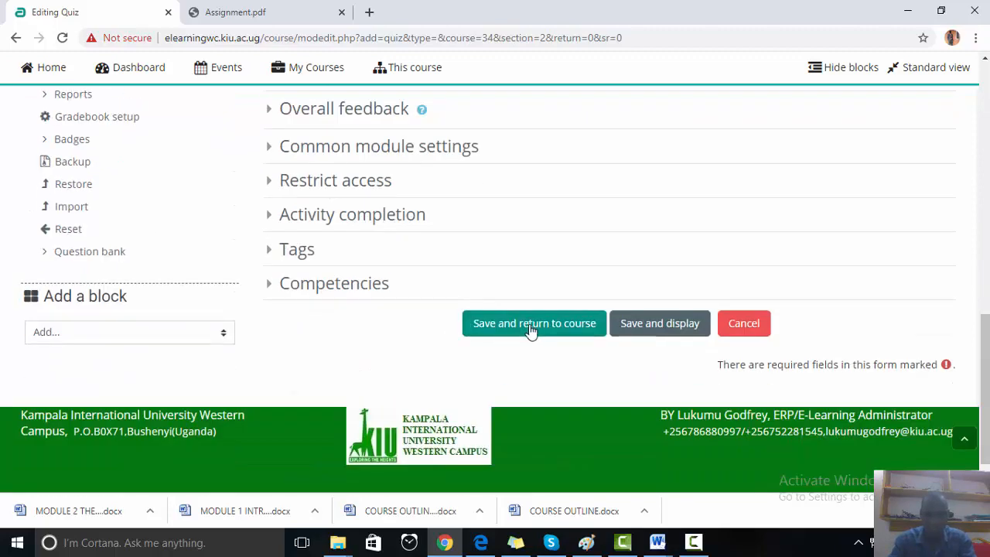
{"action": "left_click", "coordinate": [530, 329]}
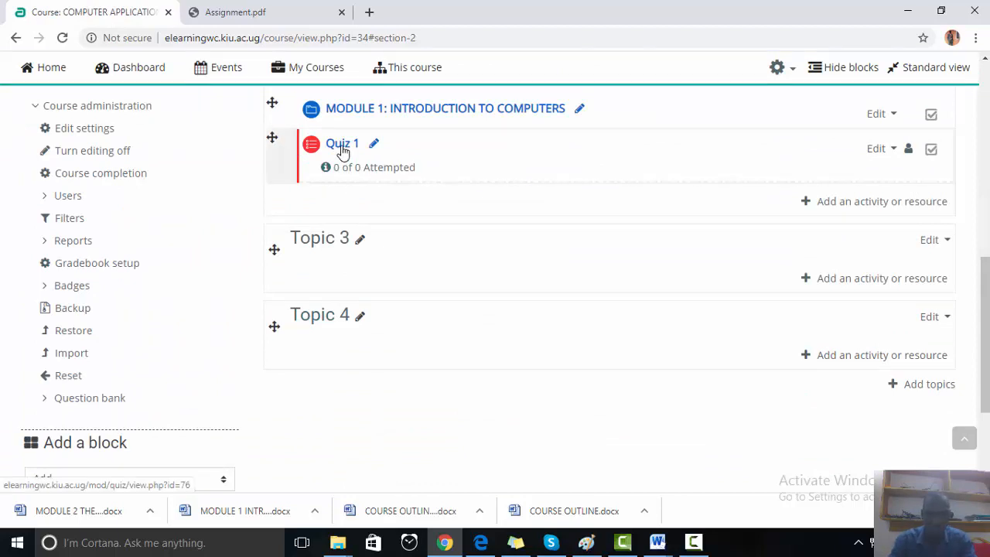
{"action": "left_click", "coordinate": [342, 147]}
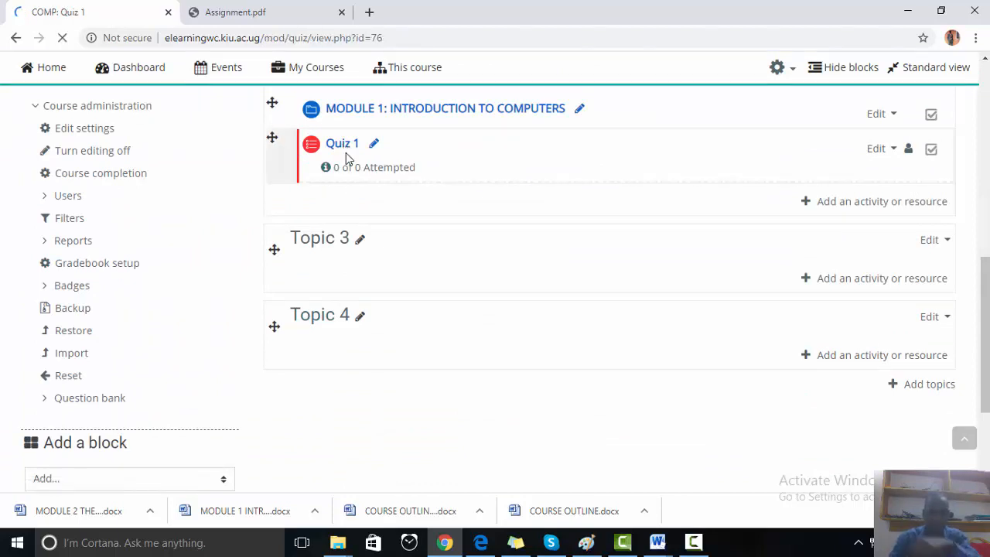
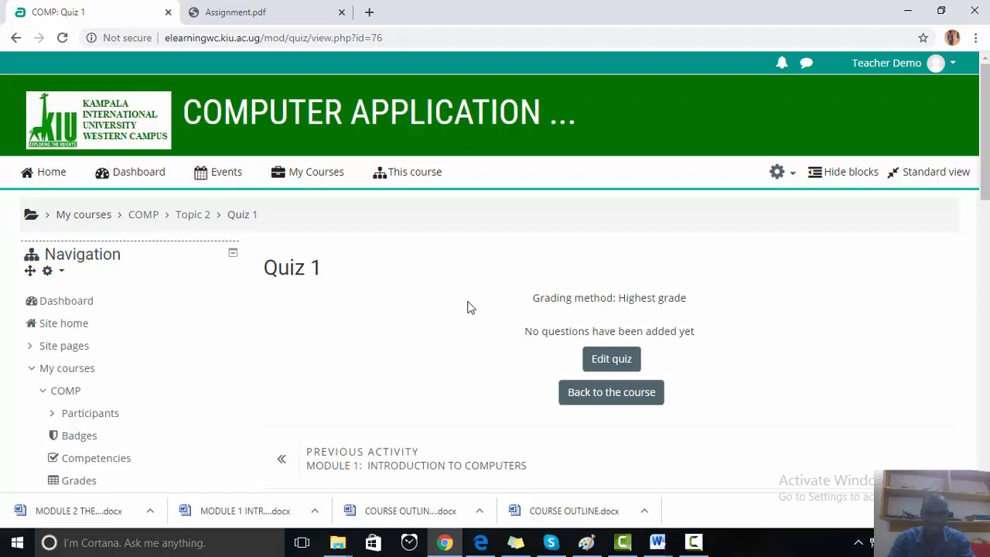
Open the Editing quiz page for Quiz 1 and expand its Add dropdown
{"action": "left_click", "coordinate": [597, 365]}
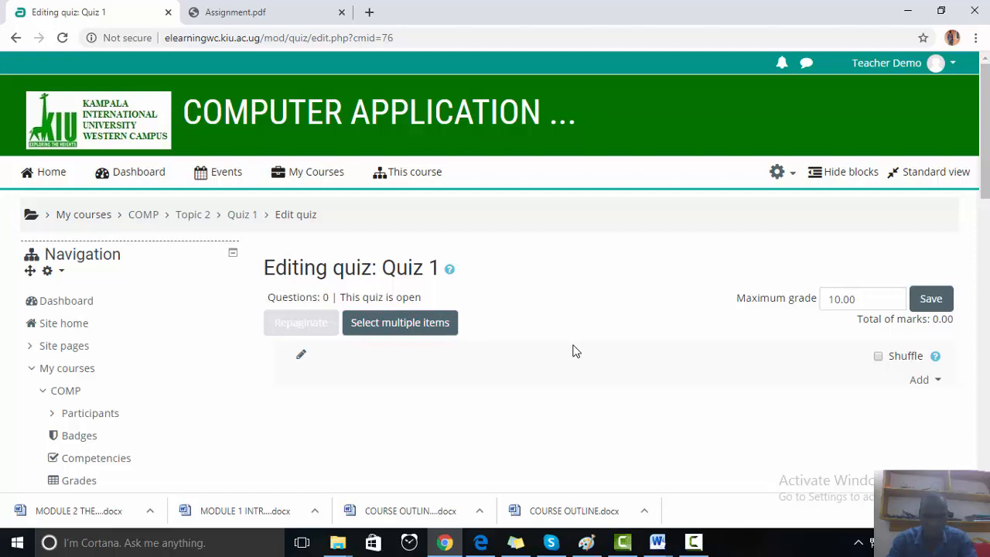
{"action": "left_click", "coordinate": [404, 331]}
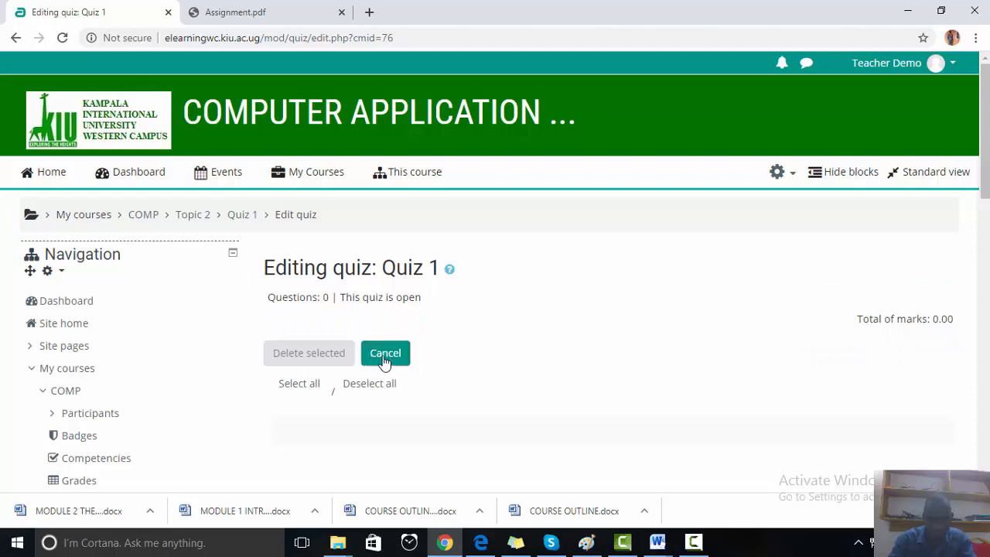
{"action": "scroll", "coordinate": [438, 327], "scroll_direction": "down", "scroll_amount": 1}
{"action": "scroll", "coordinate": [438, 328], "scroll_direction": "up", "scroll_amount": 1}
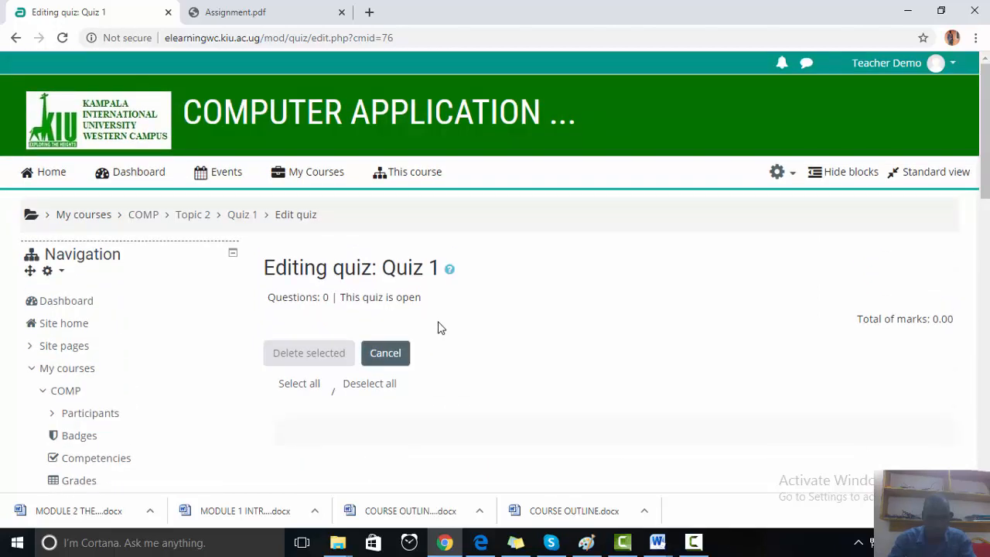
{"action": "left_click", "coordinate": [16, 37]}
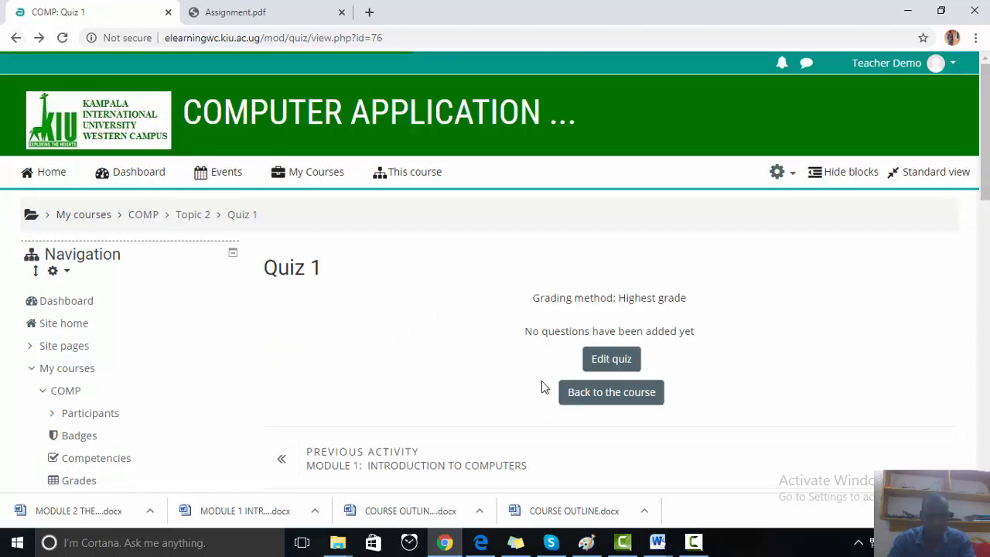
{"action": "left_click", "coordinate": [611, 364]}
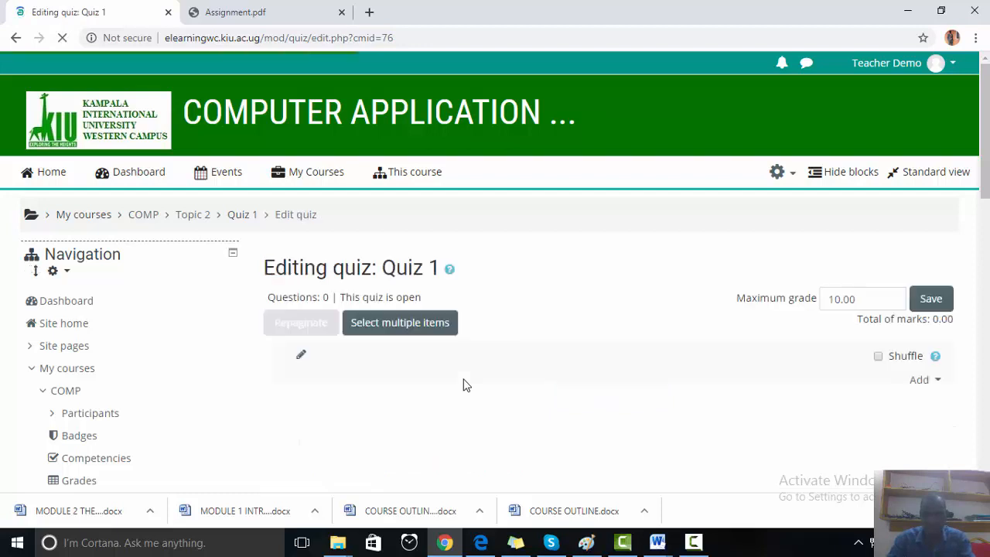
{"action": "left_click", "coordinate": [920, 382]}
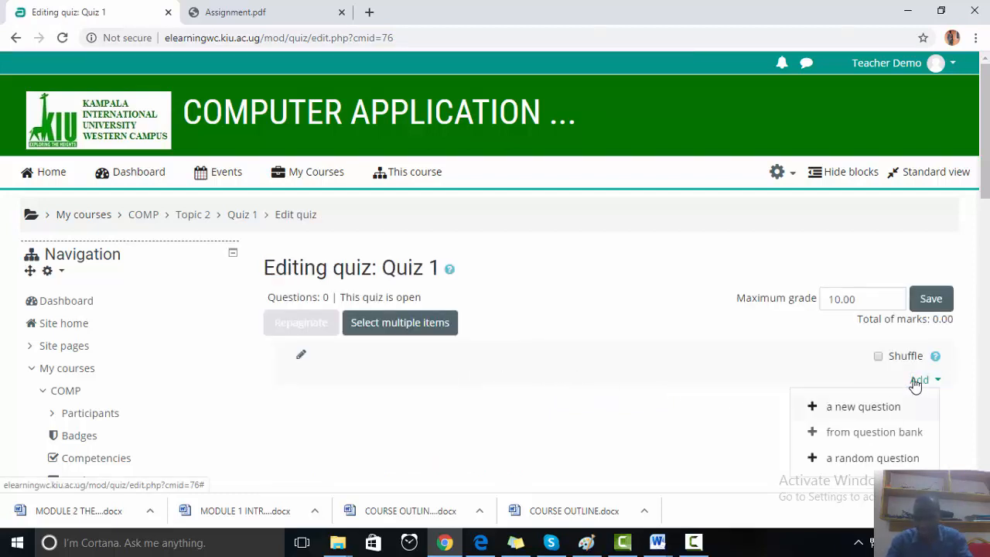
Add a new question to Quiz 1 with the Multiple choice question type
{"action": "left_click", "coordinate": [849, 410]}
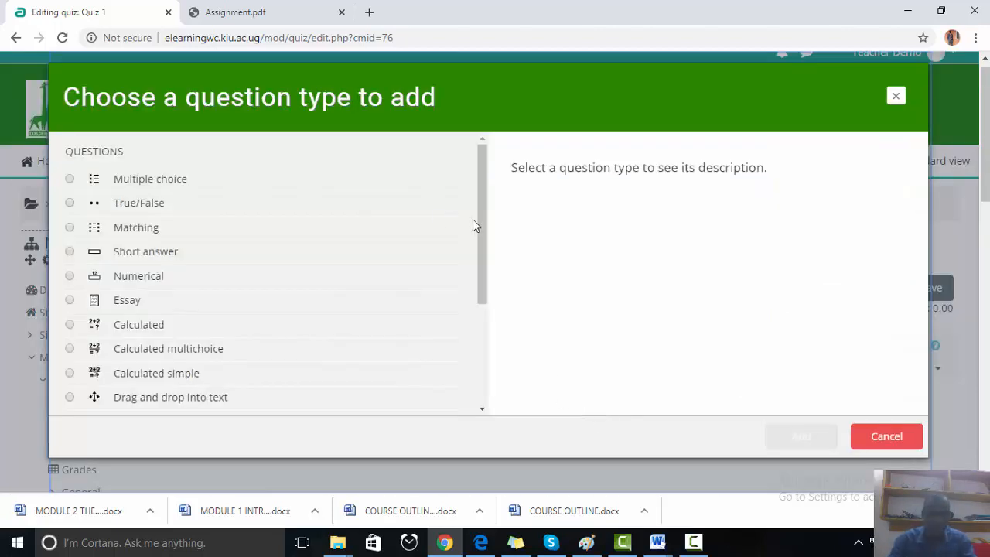
{"action": "left_click", "coordinate": [142, 186]}
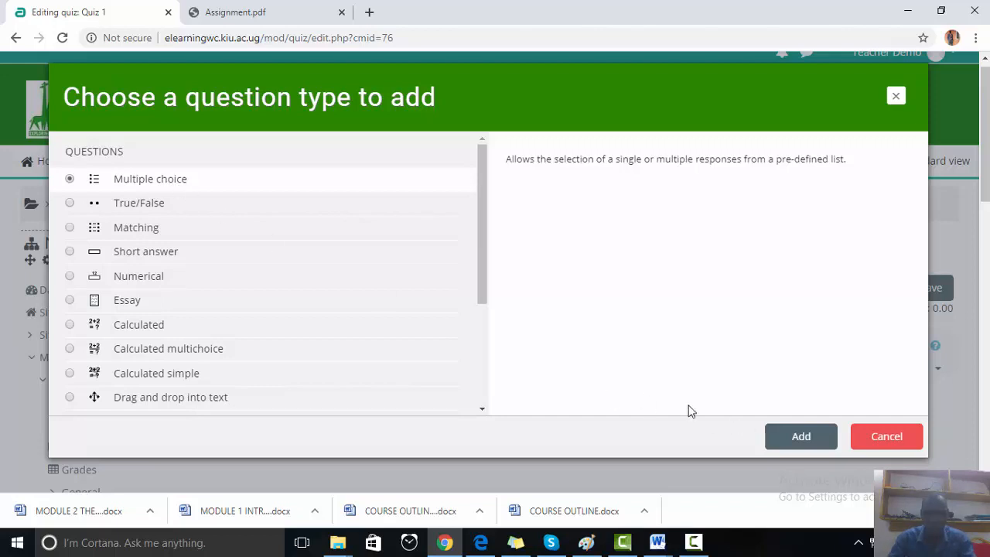
{"action": "left_click", "coordinate": [802, 436]}
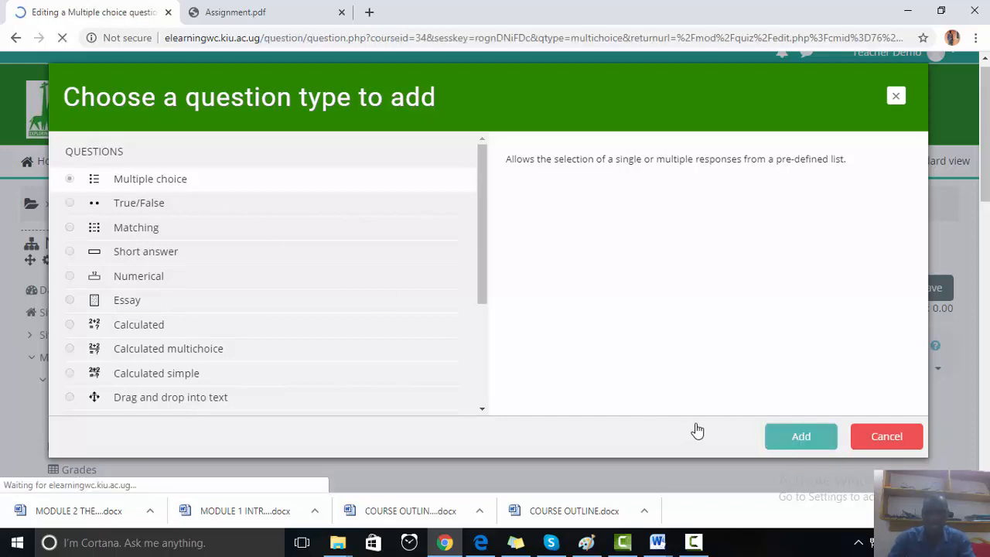
Name the question 'Qn1', keeping the Default for COMP category
{"action": "scroll", "coordinate": [602, 398], "scroll_direction": "down", "scroll_amount": 1}
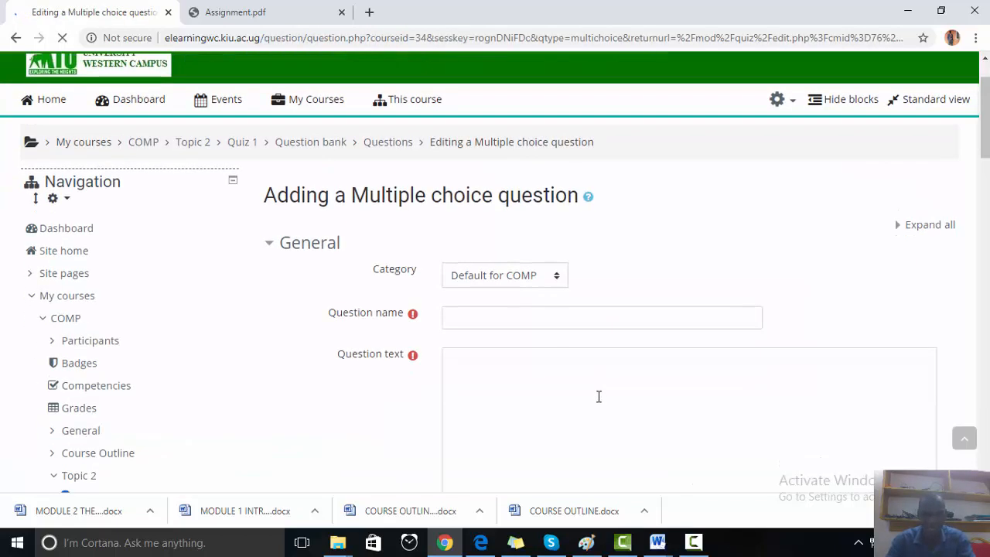
{"action": "left_click", "coordinate": [468, 310]}
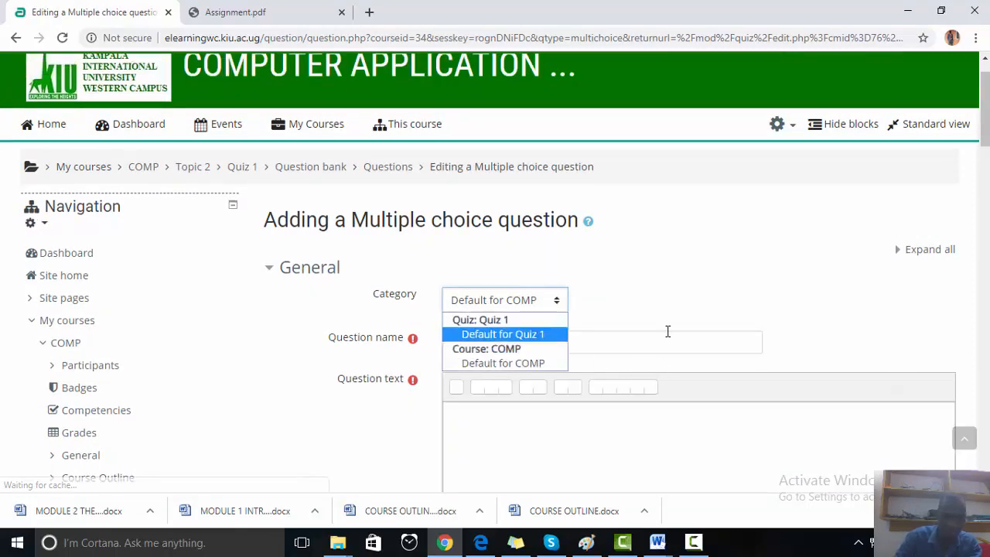
{"action": "left_click", "coordinate": [621, 341]}
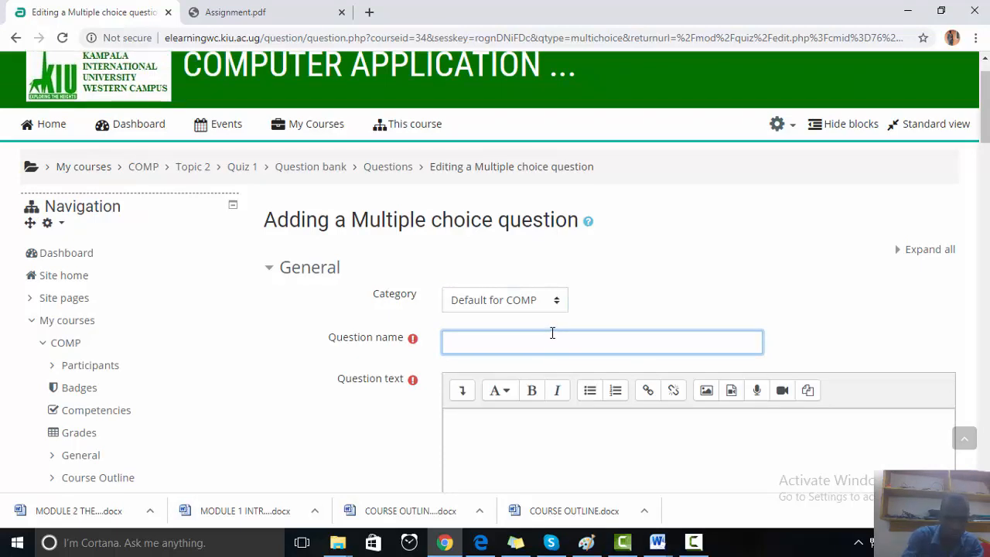
{"action": "type", "text": "Qn"}
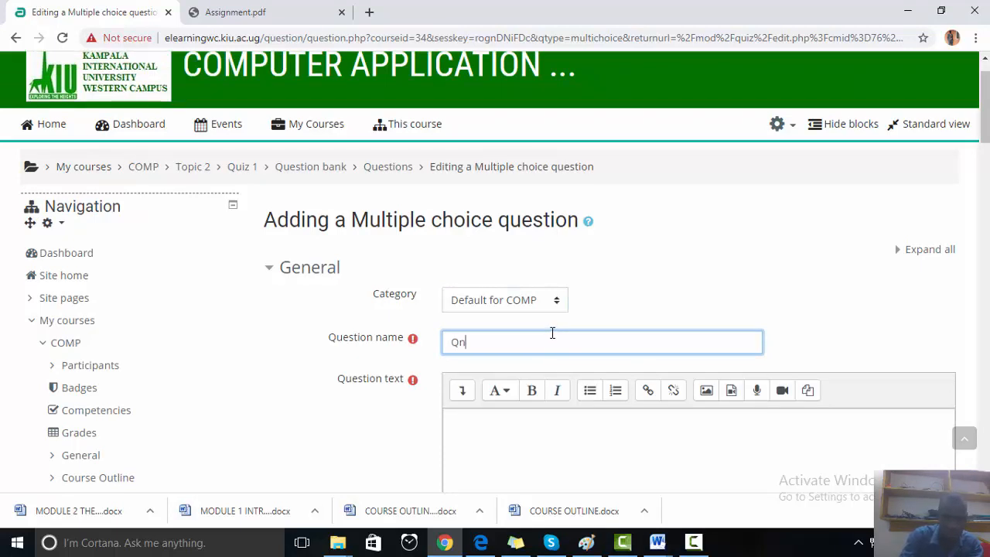
{"action": "type", "text": "1"}
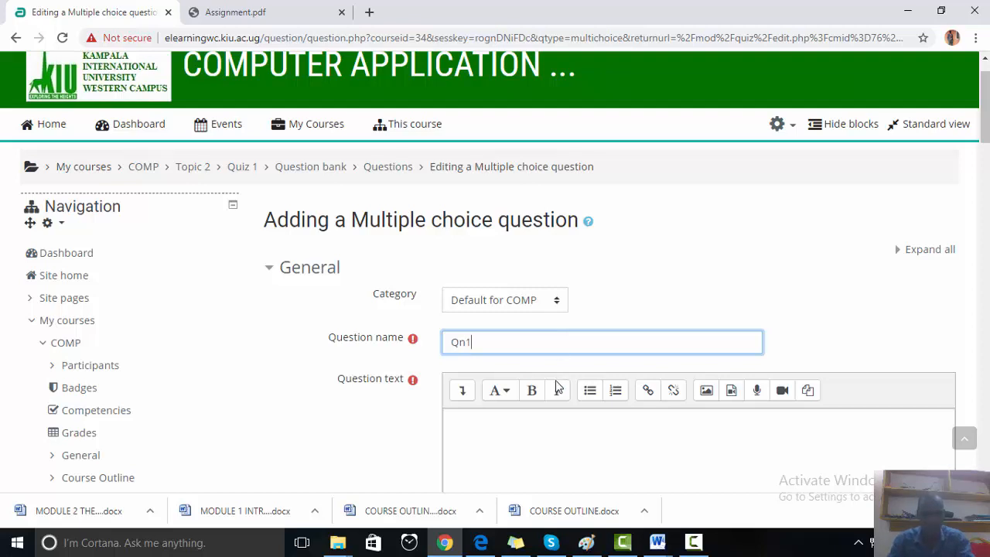
Bring up the Computer Applications folder in File Explorer
{"action": "scroll", "coordinate": [502, 424], "scroll_direction": "down", "scroll_amount": 2}
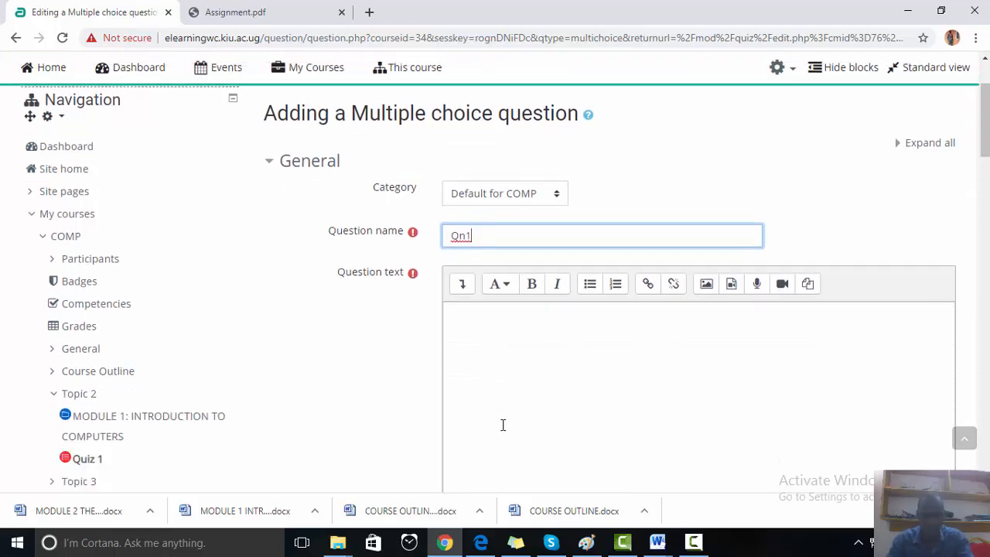
{"action": "scroll", "coordinate": [506, 407], "scroll_direction": "down", "scroll_amount": 1}
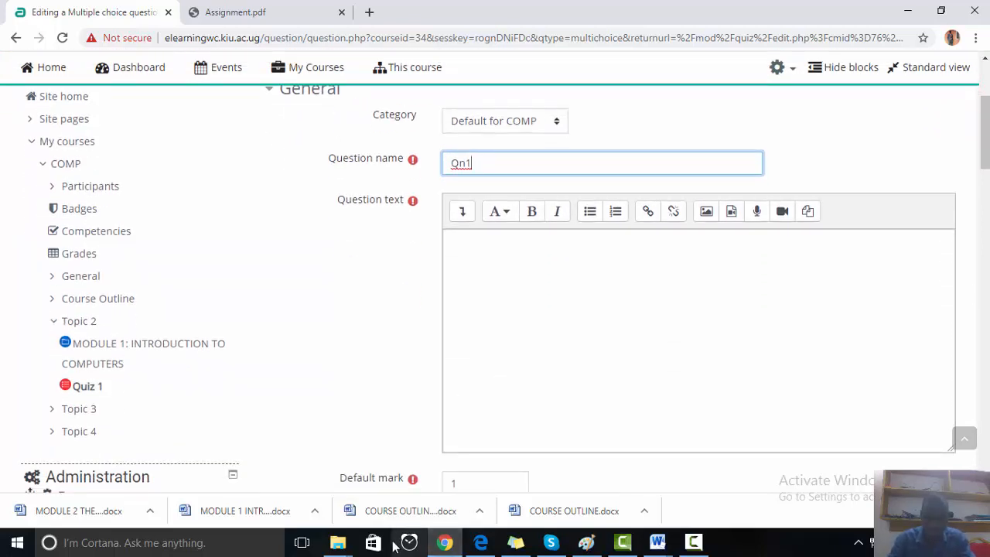
{"action": "left_click", "coordinate": [338, 542]}
{"action": "left_click", "coordinate": [387, 481]}
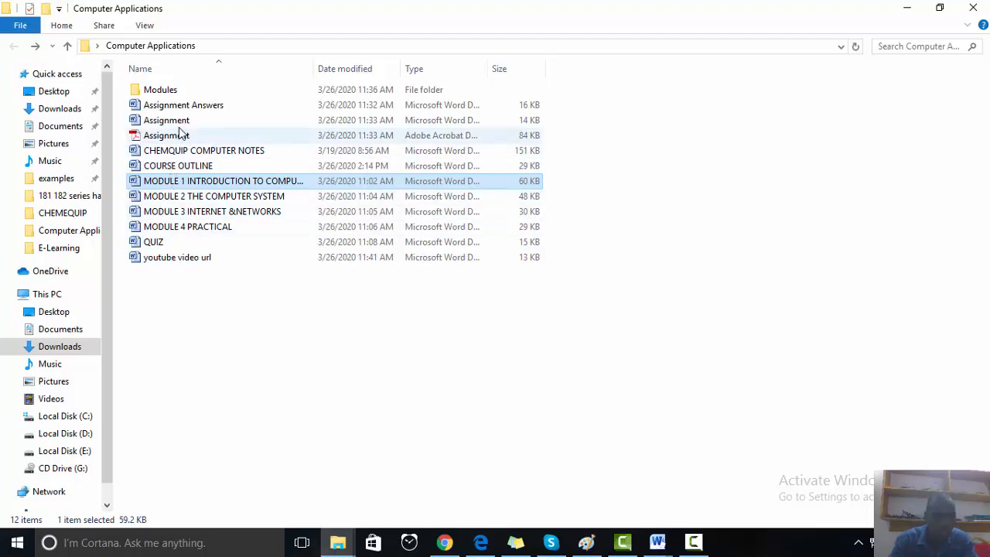
Open the 15 KB QUIZ Word document in the Computer Applications folder
{"action": "mouse_move", "coordinate": [176, 126]}
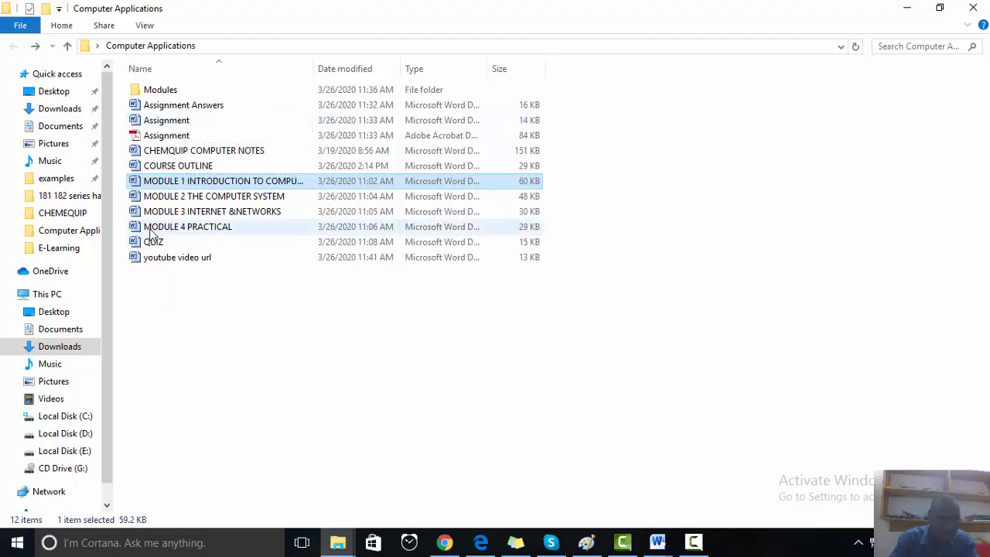
{"action": "double_click", "coordinate": [153, 241]}
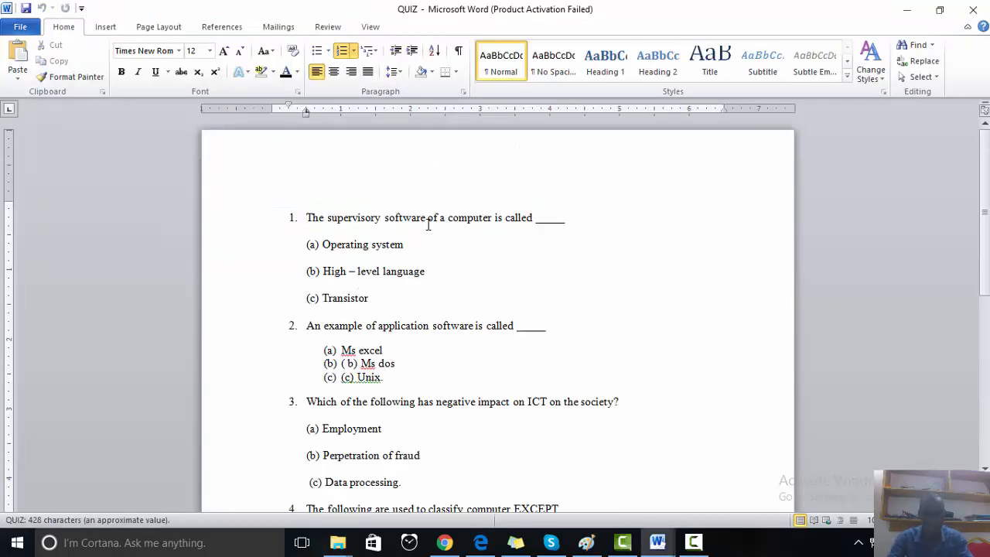
Copy 'The supervisory software of a computer is called' from the QUIZ document and return to Moodle
{"action": "left_click_drag", "start_coordinate": [535, 218], "coordinate": [307, 217]}
{"action": "key", "text": "ctrl+c"}
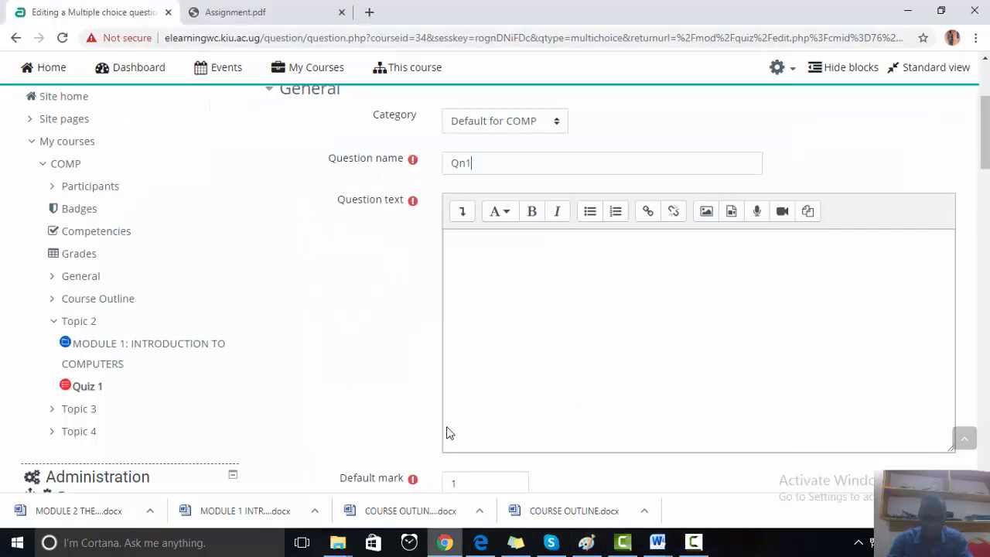
{"action": "left_click", "coordinate": [445, 542]}
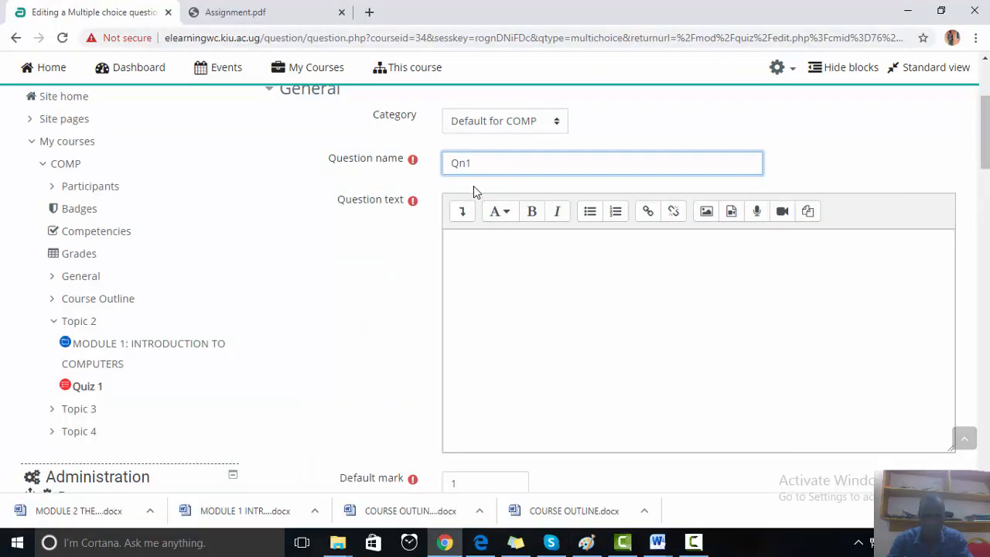
Paste the first question's wording into Qn1's Question text
{"action": "left_click", "coordinate": [457, 259]}
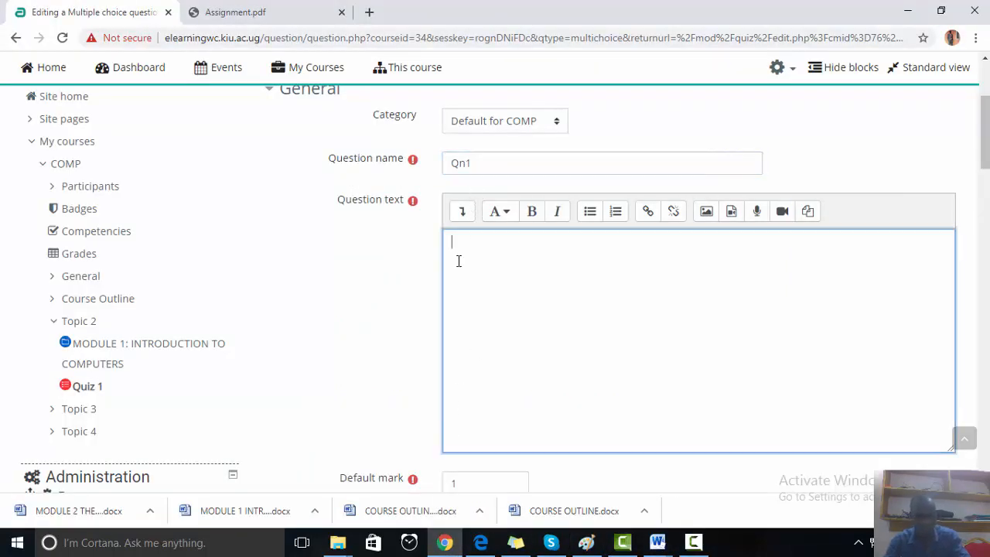
{"action": "key", "text": "ctrl+v"}
{"action": "scroll", "coordinate": [478, 296], "scroll_direction": "down", "scroll_amount": 4}
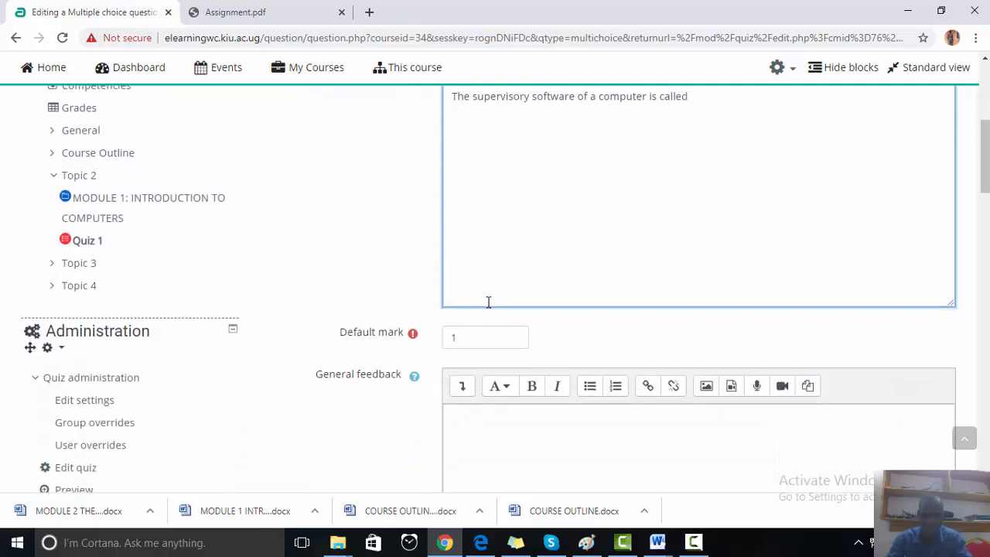
{"action": "scroll", "coordinate": [488, 302], "scroll_direction": "down", "scroll_amount": 2}
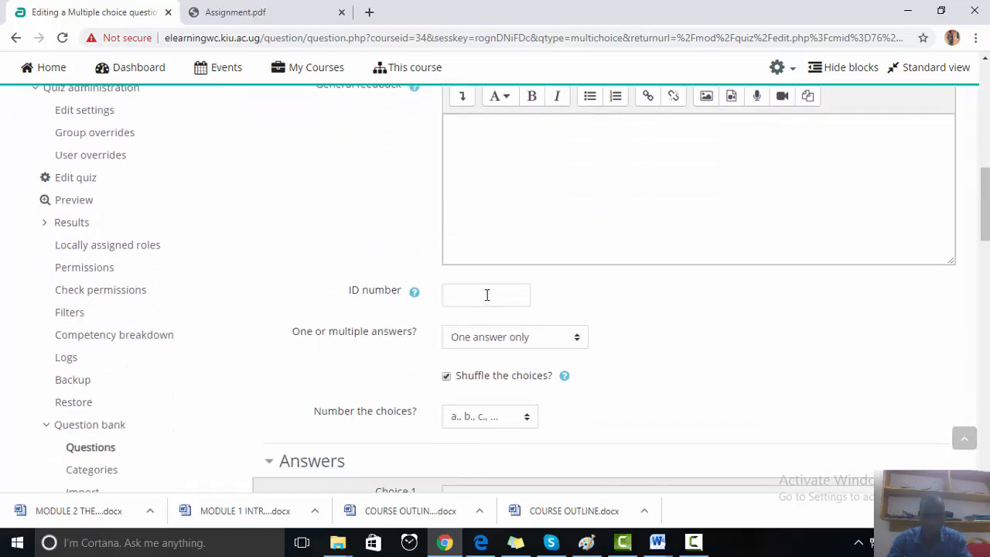
{"action": "scroll", "coordinate": [486, 296], "scroll_direction": "down", "scroll_amount": 3}
{"action": "scroll", "coordinate": [486, 297], "scroll_direction": "up", "scroll_amount": 4}
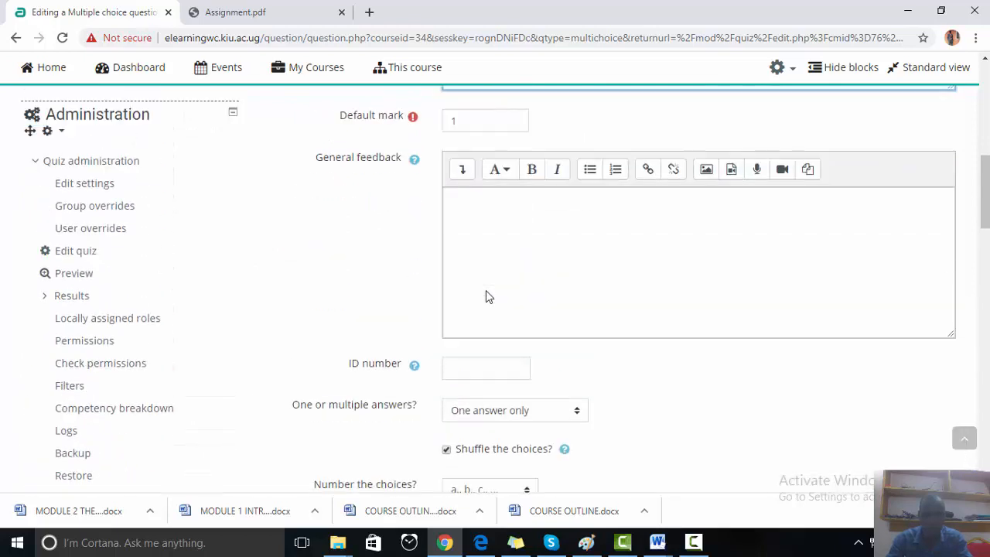
{"action": "scroll", "coordinate": [486, 290], "scroll_direction": "up", "scroll_amount": 1}
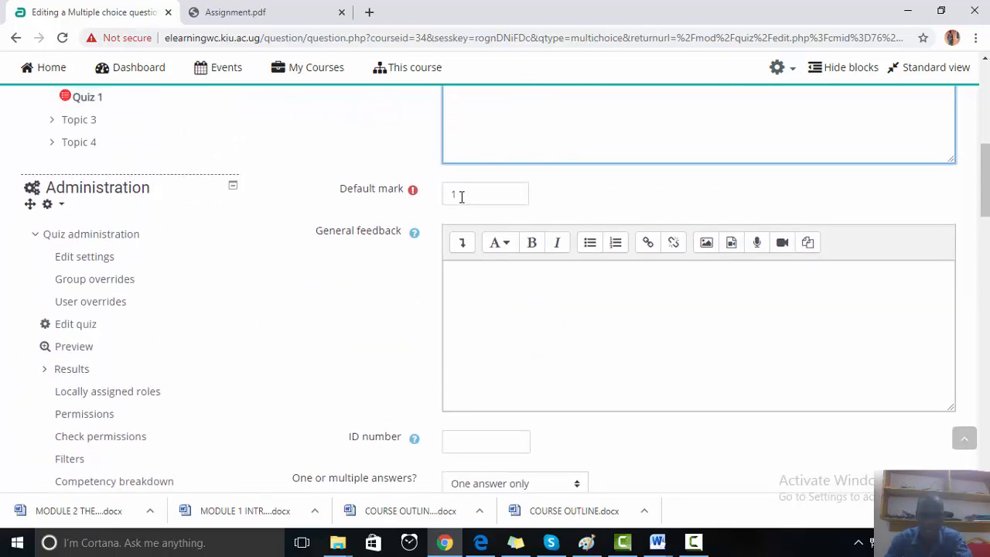
{"action": "scroll", "coordinate": [461, 198], "scroll_direction": "up", "scroll_amount": 1}
{"action": "scroll", "coordinate": [461, 200], "scroll_direction": "up", "scroll_amount": 4}
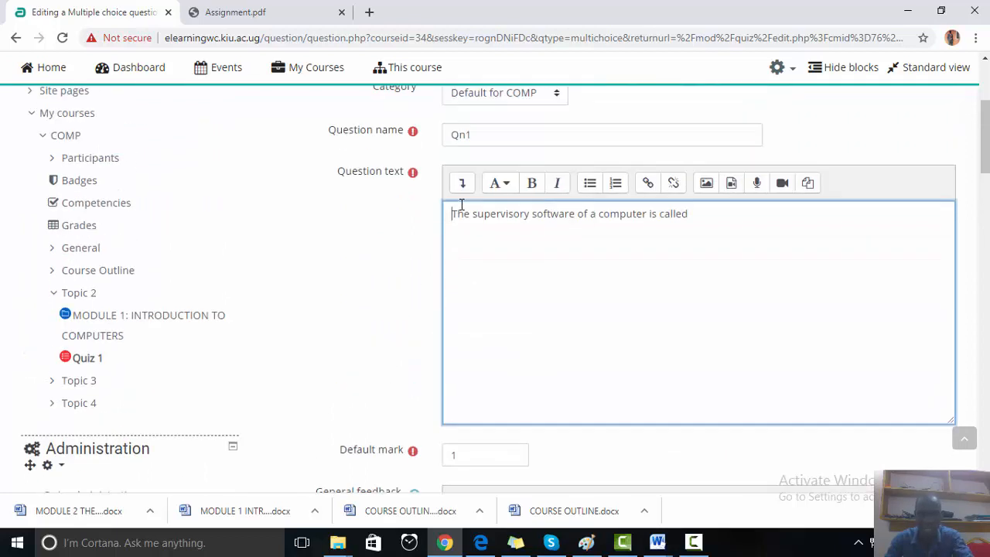
{"action": "scroll", "coordinate": [460, 210], "scroll_direction": "down", "scroll_amount": 1}
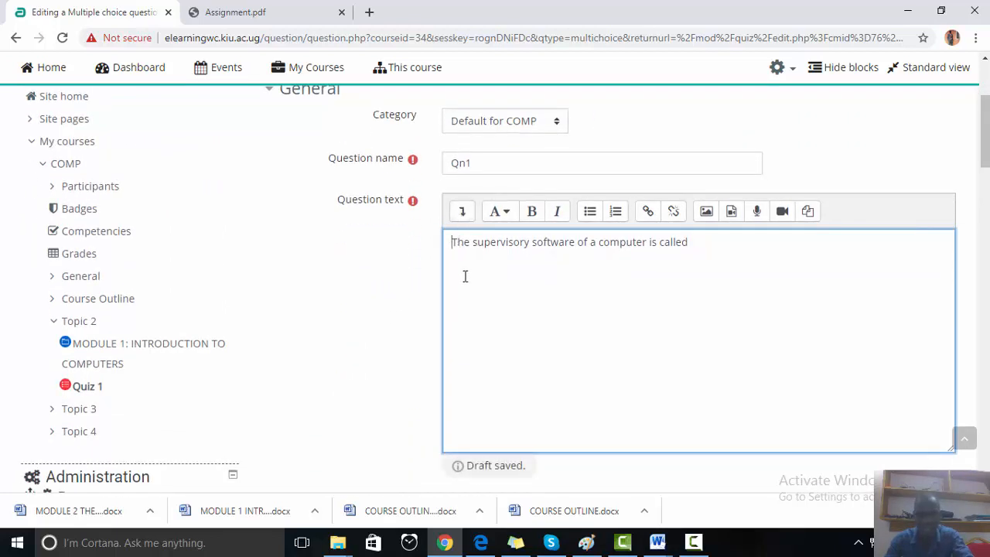
{"action": "scroll", "coordinate": [465, 276], "scroll_direction": "down", "scroll_amount": 1}
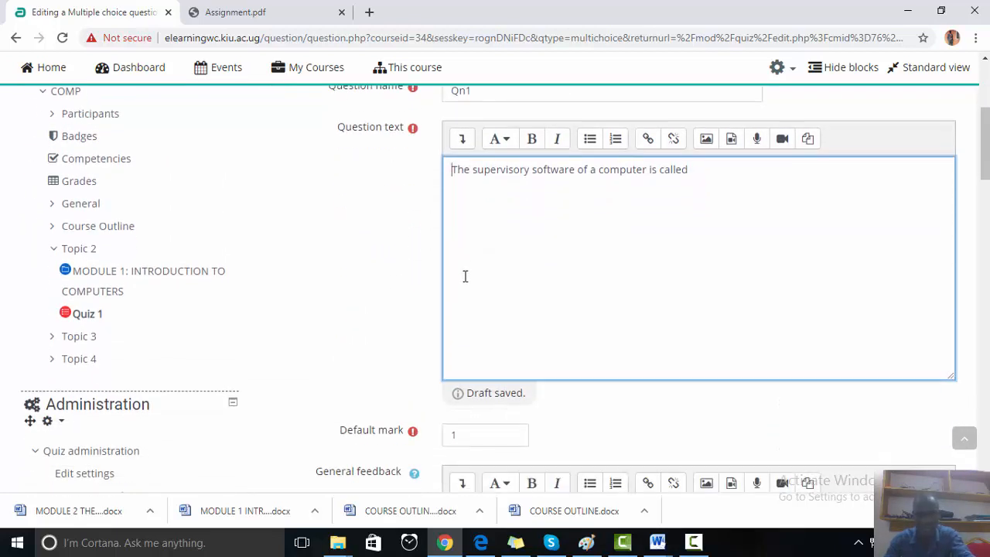
{"action": "scroll", "coordinate": [465, 276], "scroll_direction": "down", "scroll_amount": 2}
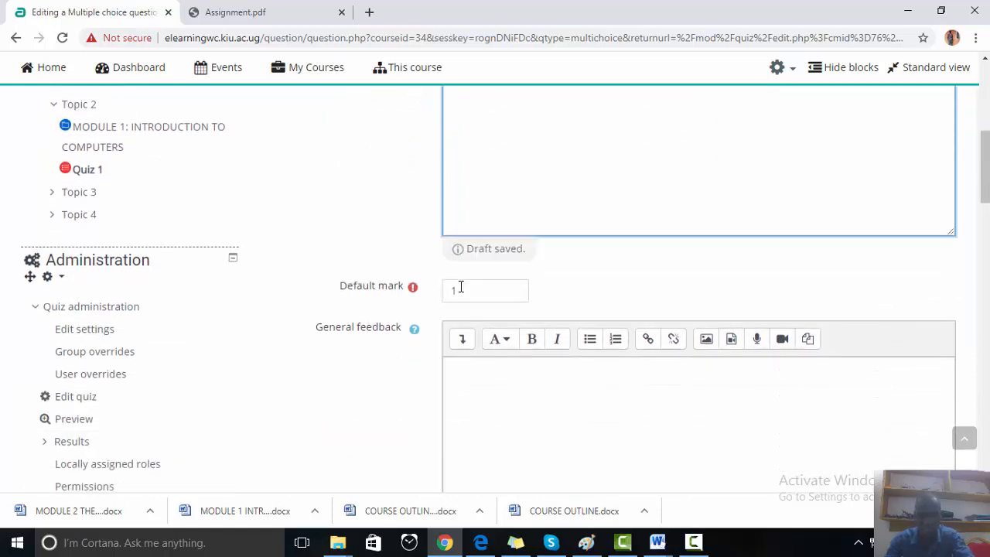
Set the default mark to 2 and number the choices A., B., C
{"action": "left_click", "coordinate": [442, 266]}
{"action": "double_click", "coordinate": [442, 266]}
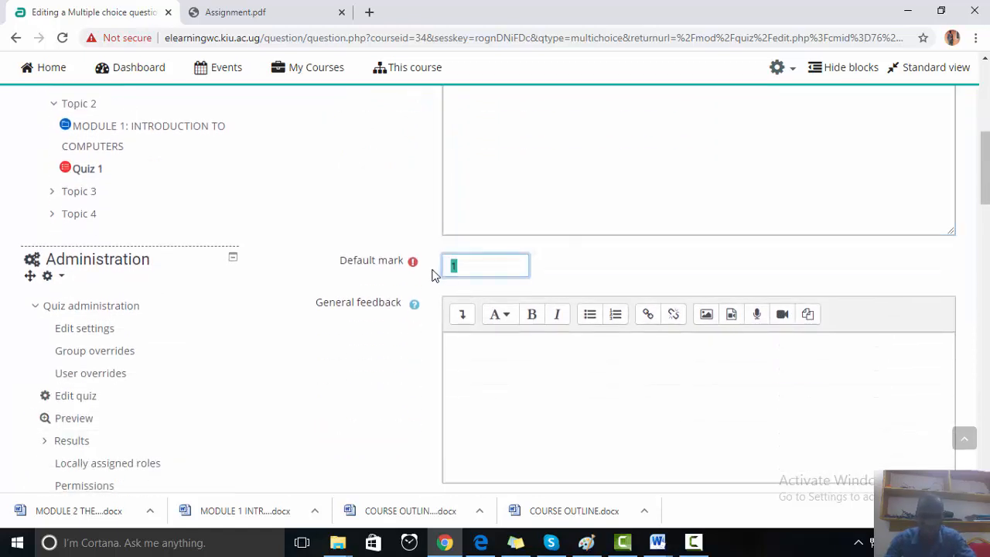
{"action": "type", "text": "2"}
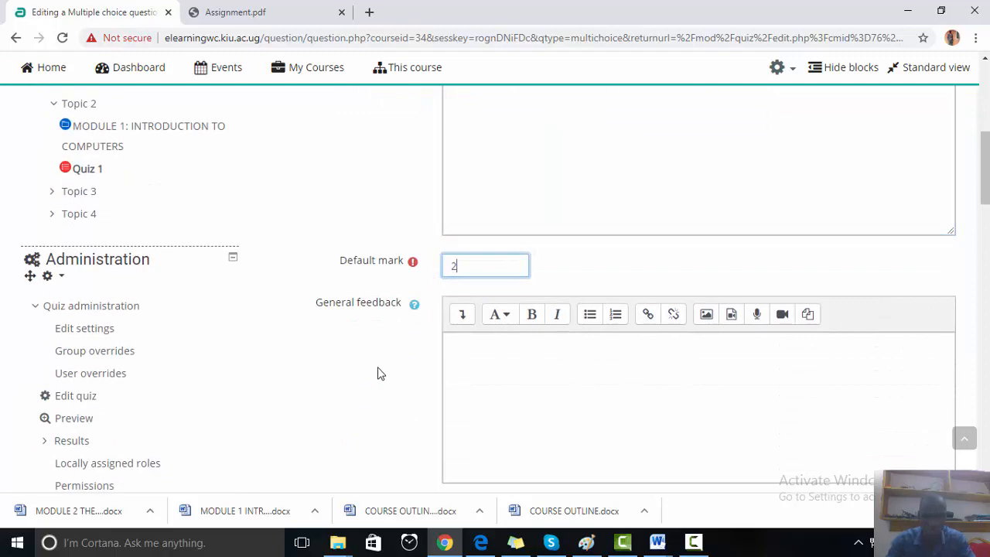
{"action": "scroll", "coordinate": [374, 368], "scroll_direction": "down", "scroll_amount": 3}
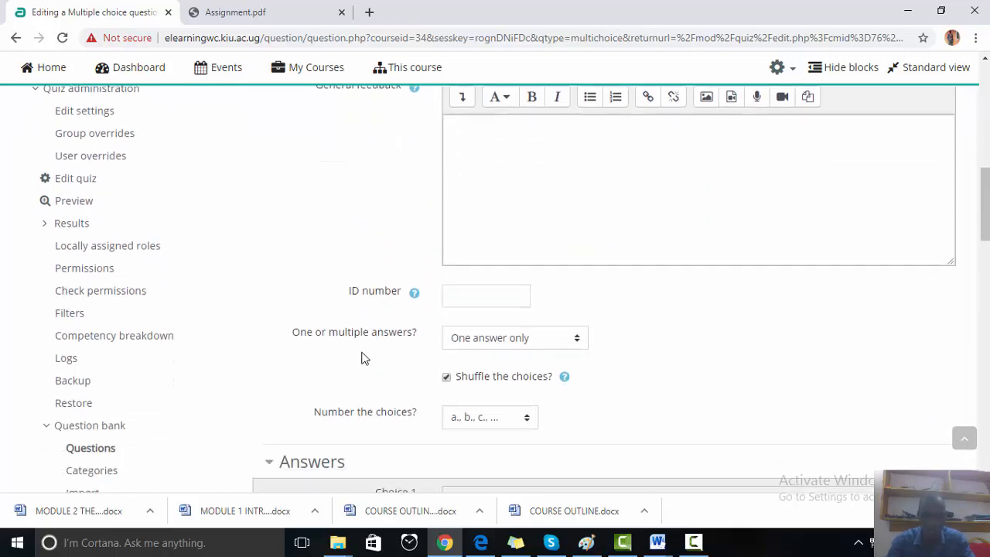
{"action": "scroll", "coordinate": [371, 350], "scroll_direction": "down", "scroll_amount": 2}
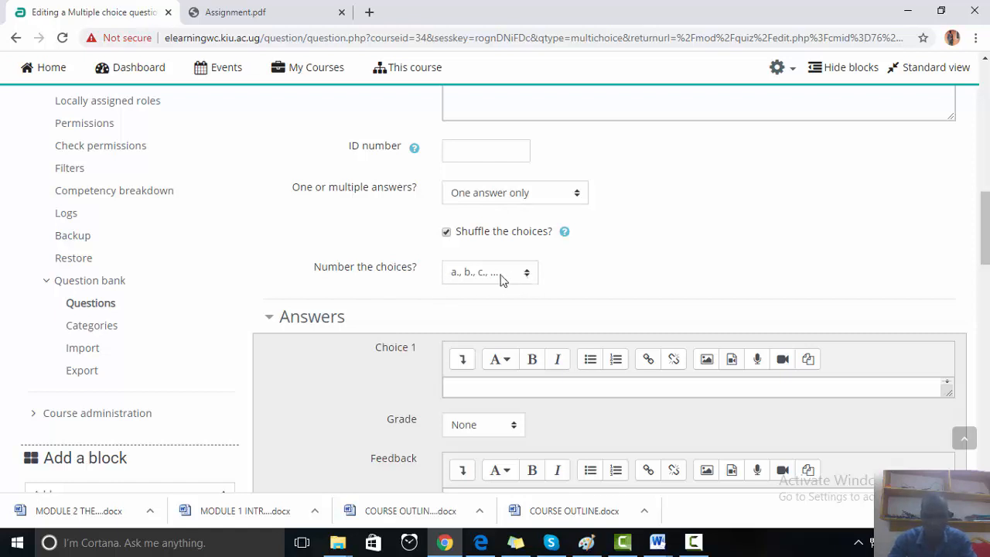
{"action": "left_click", "coordinate": [526, 275]}
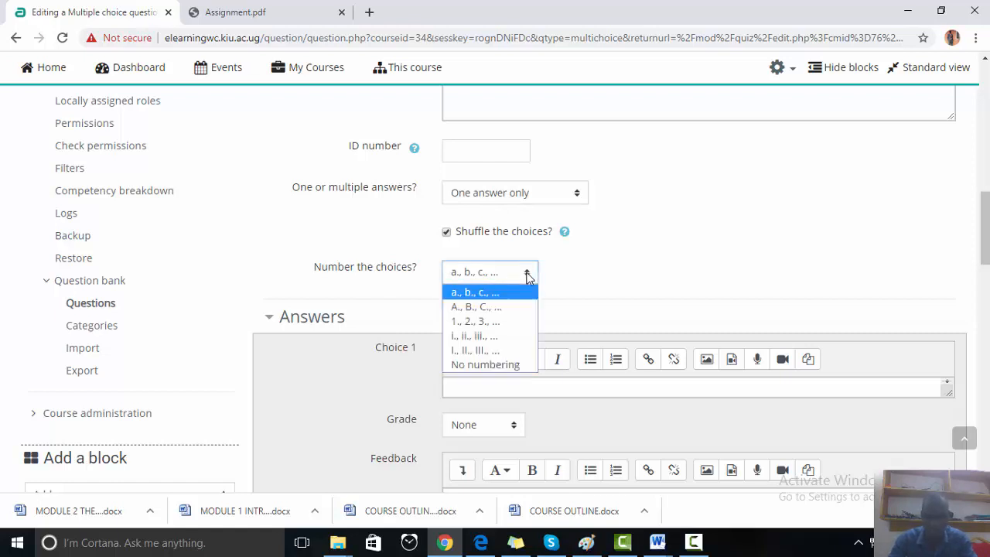
{"action": "left_click", "coordinate": [488, 307]}
{"action": "scroll", "coordinate": [413, 321], "scroll_direction": "down", "scroll_amount": 1}
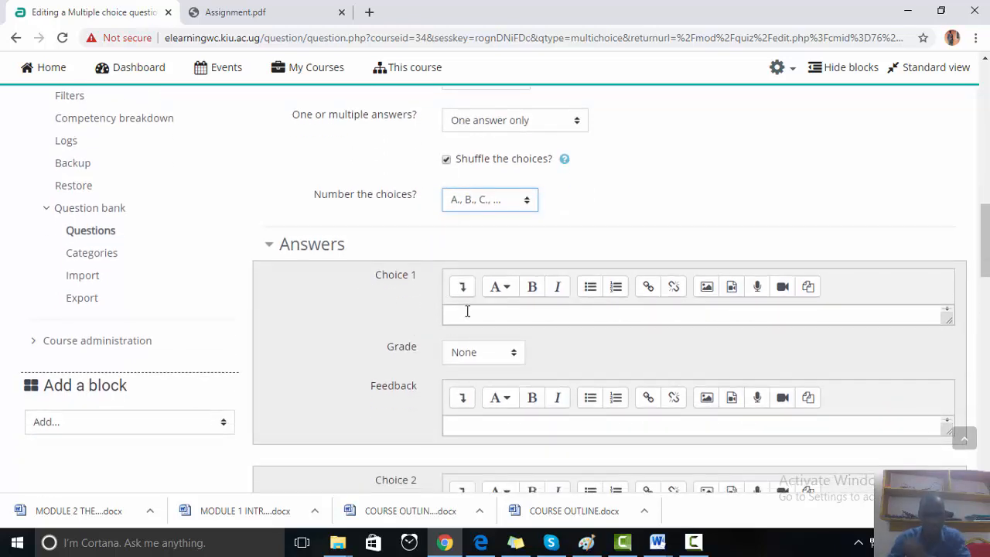
Copy the answer 'Operating system' from the QUIZ document for Choice 1
{"action": "left_click", "coordinate": [462, 316]}
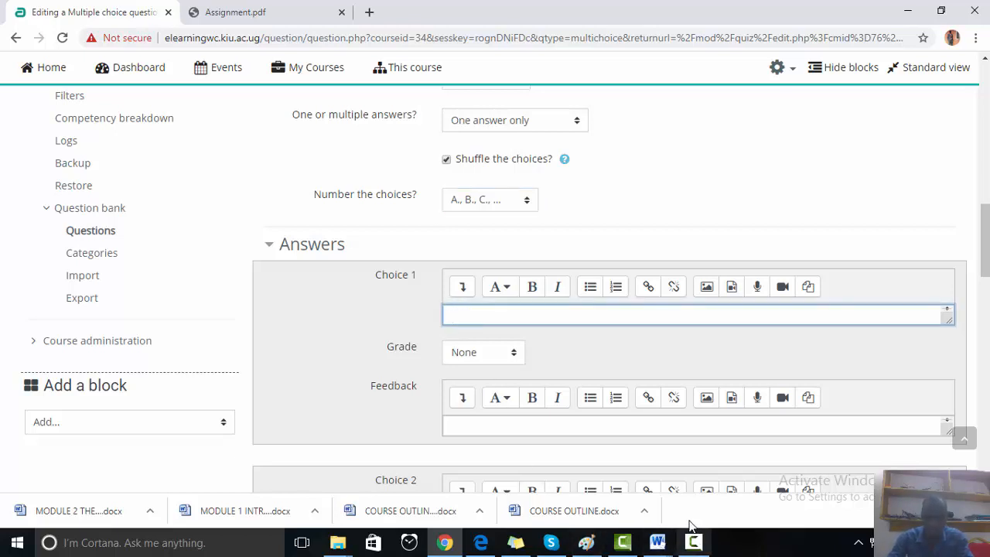
{"action": "left_click", "coordinate": [657, 542]}
{"action": "left_click", "coordinate": [812, 479]}
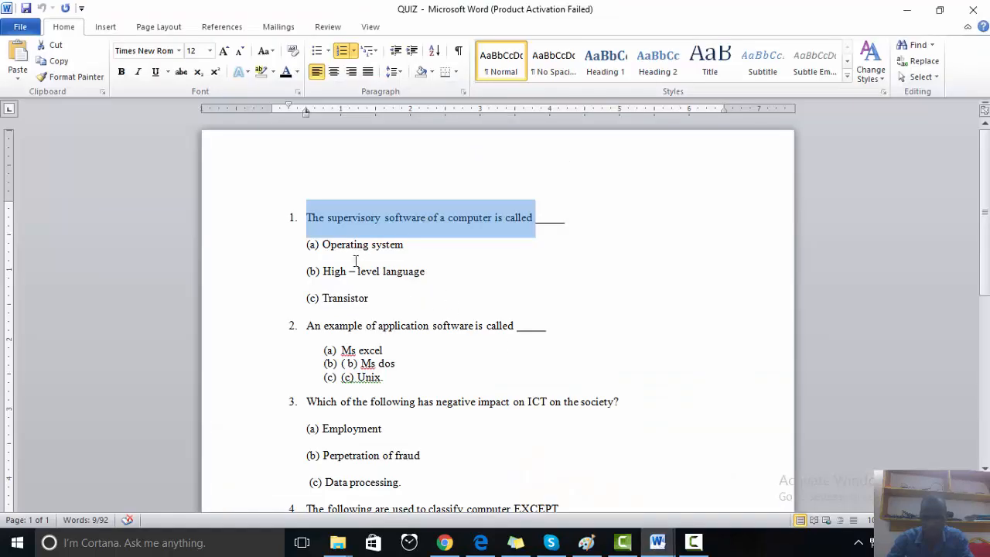
{"action": "left_click_drag", "start_coordinate": [403, 245], "coordinate": [328, 246]}
{"action": "key", "text": "ctrl+c"}
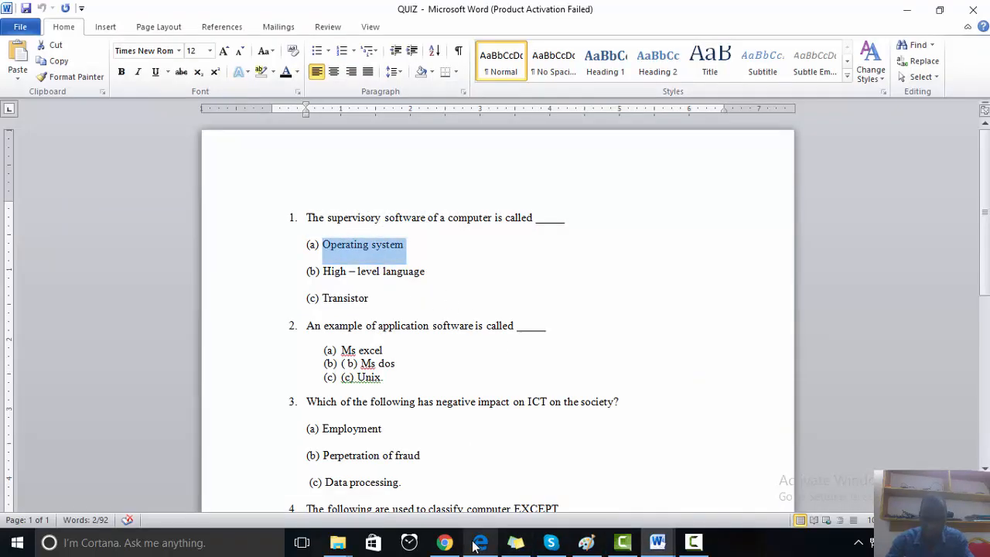
{"action": "left_click", "coordinate": [444, 543]}
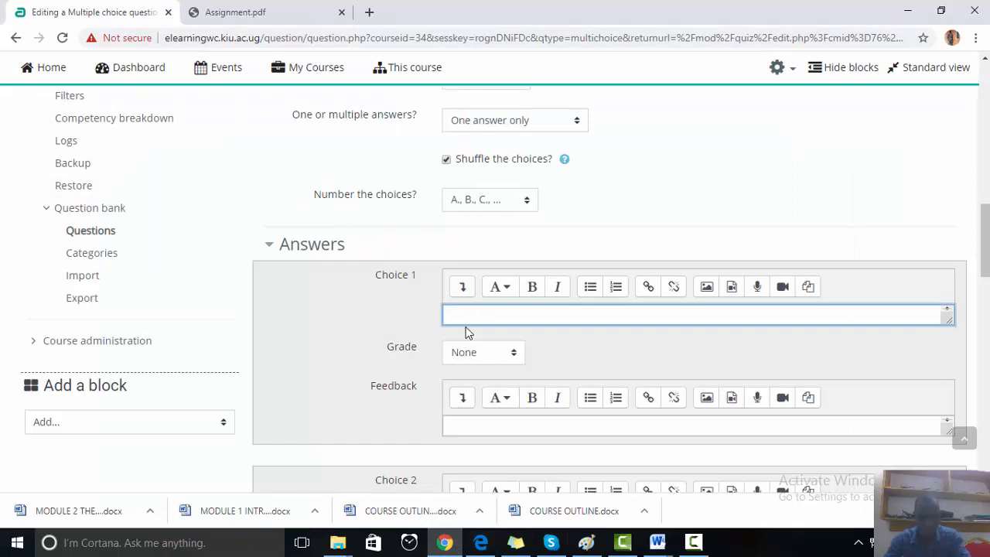
Paste 'Operating system' as Choice 1
{"action": "key", "text": "ctrl+v"}
{"action": "scroll", "coordinate": [541, 353], "scroll_direction": "up", "scroll_amount": 2}
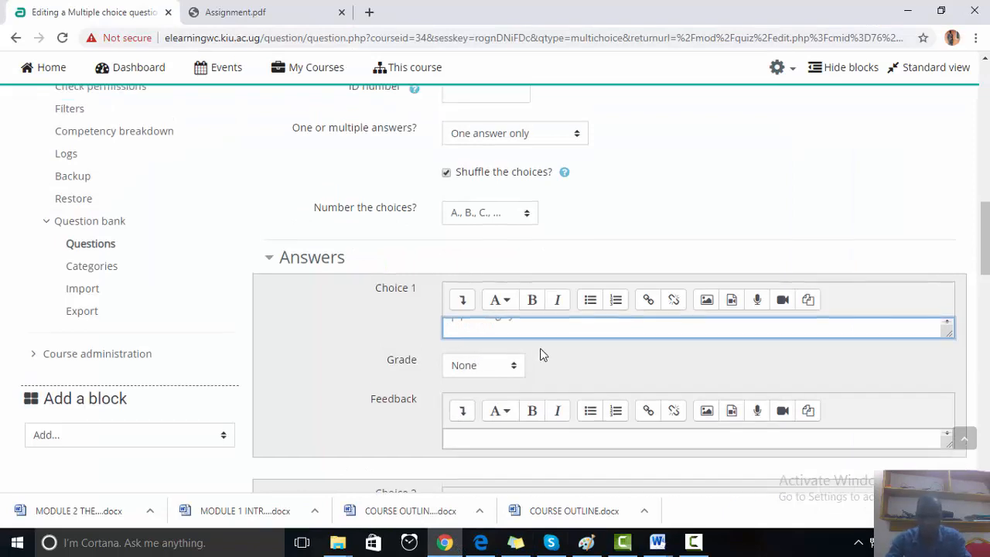
{"action": "scroll", "coordinate": [563, 420], "scroll_direction": "down", "scroll_amount": 2}
{"action": "scroll", "coordinate": [563, 420], "scroll_direction": "down", "scroll_amount": 2}
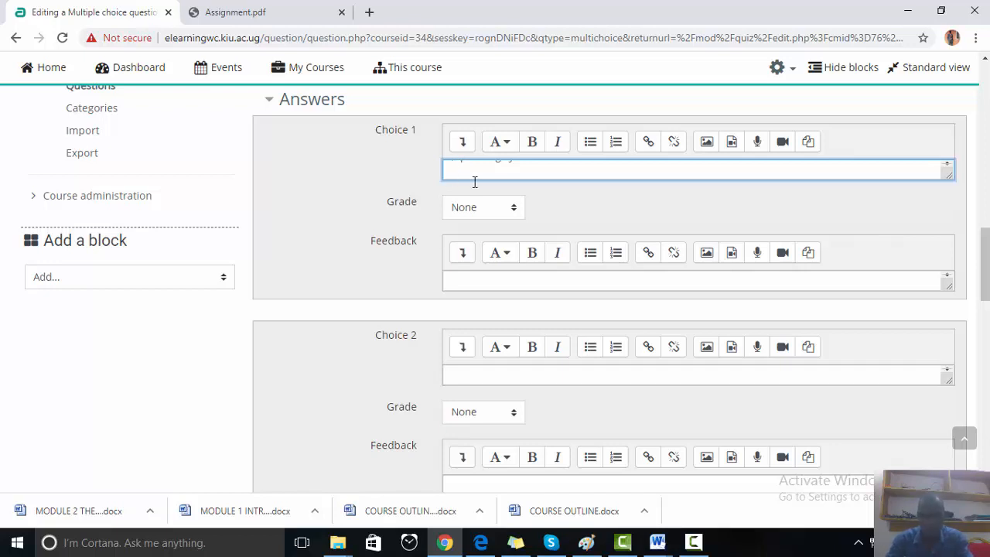
{"action": "left_click", "coordinate": [948, 165]}
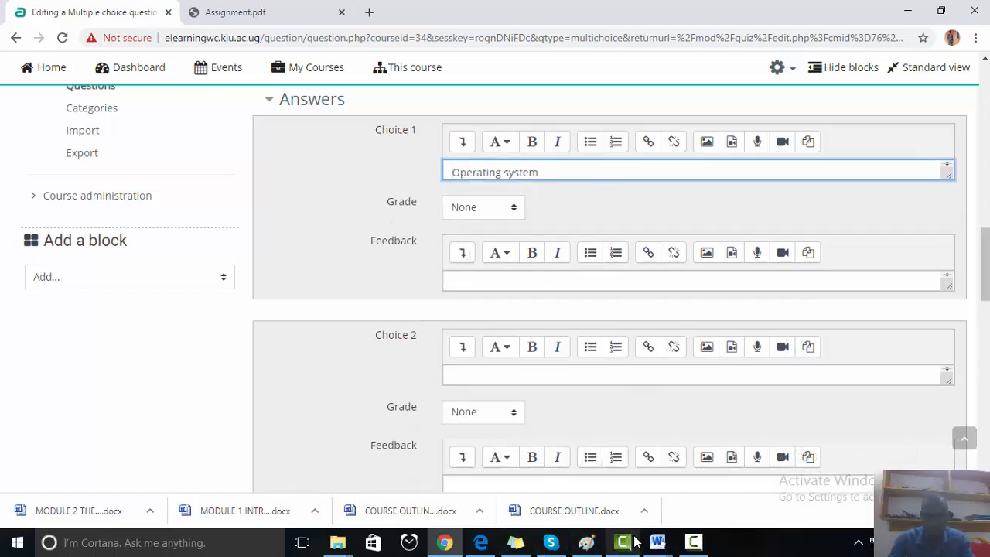
{"action": "mouse_move", "coordinate": [662, 543]}
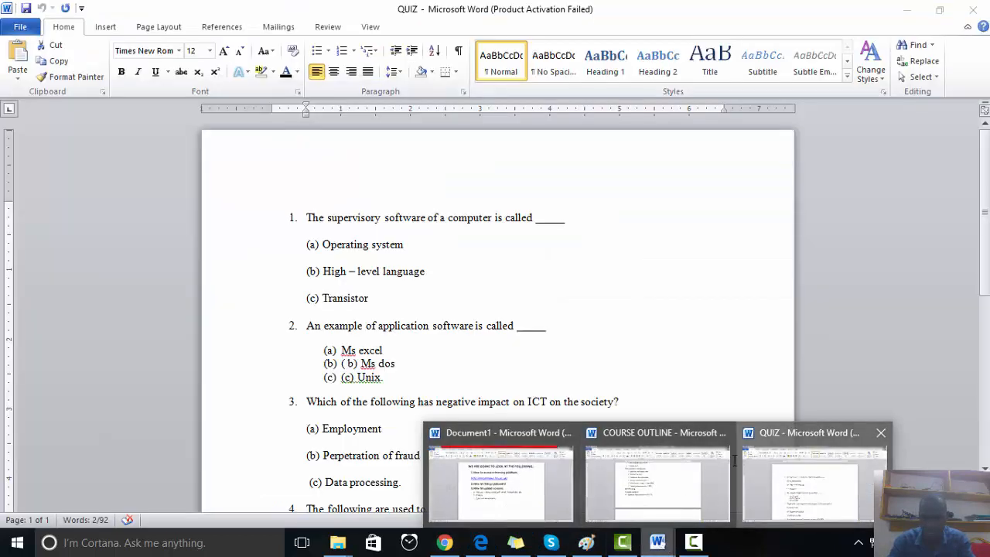
{"action": "left_click", "coordinate": [736, 462]}
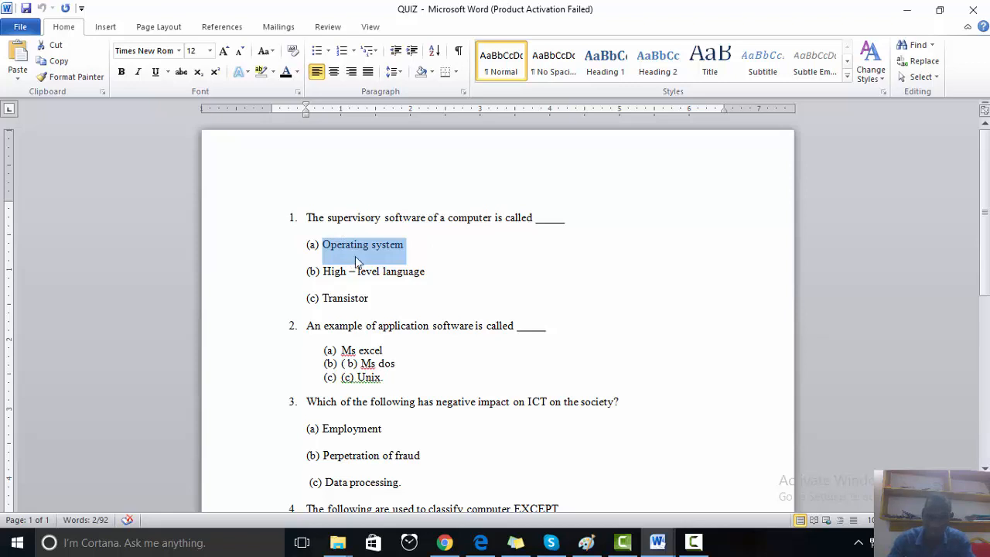
{"action": "left_click", "coordinate": [444, 543]}
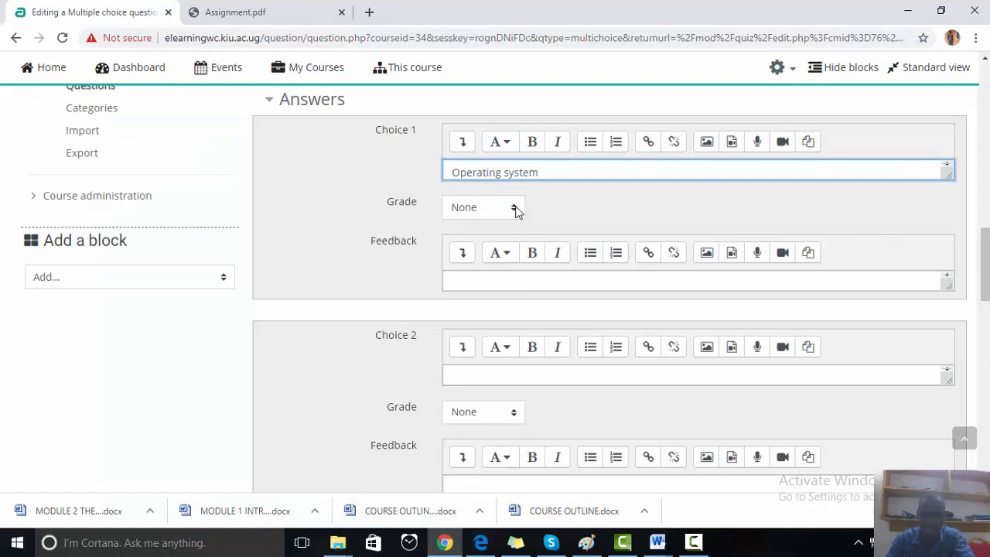
Give Choice 1 a 100% grade
{"action": "left_click", "coordinate": [515, 208]}
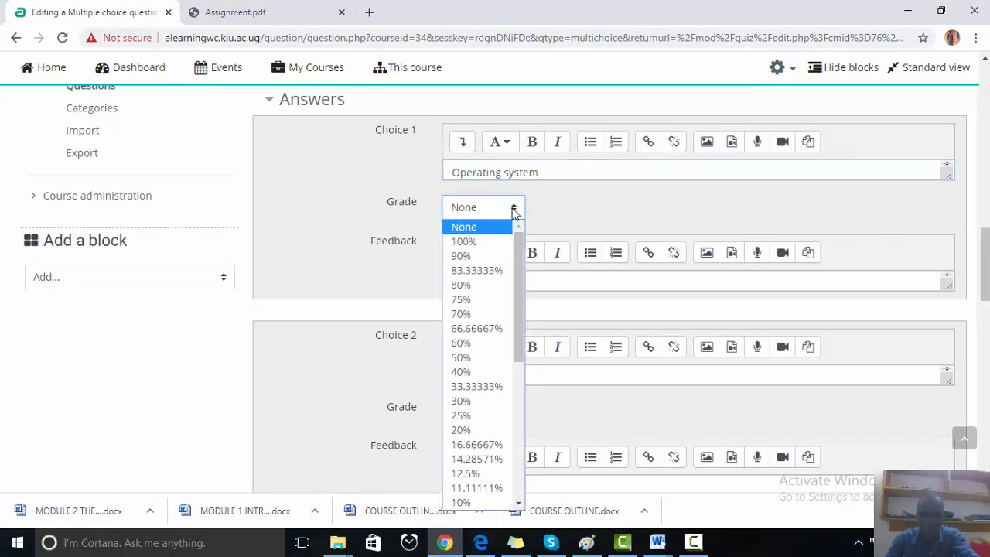
{"action": "left_click", "coordinate": [478, 242]}
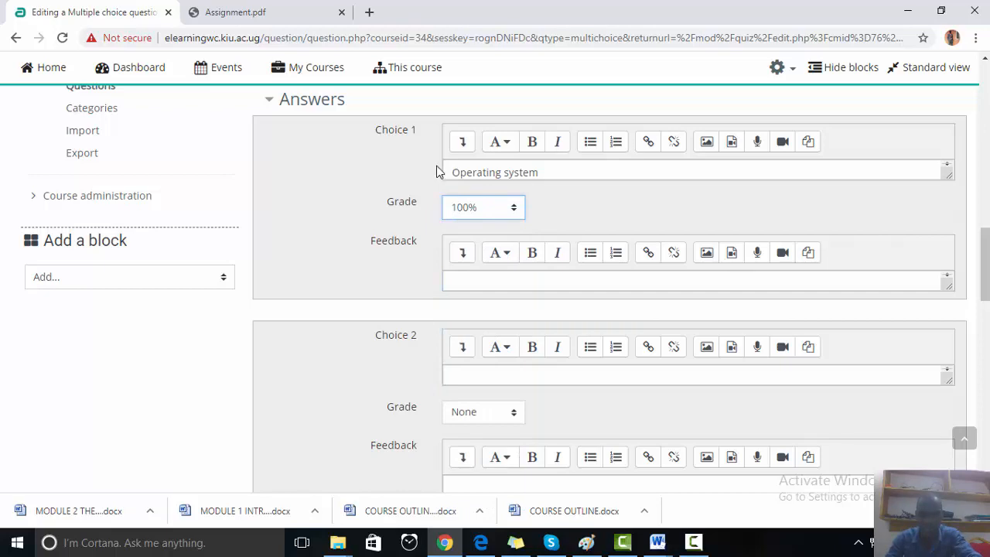
{"action": "scroll", "coordinate": [530, 248], "scroll_direction": "up", "scroll_amount": 1}
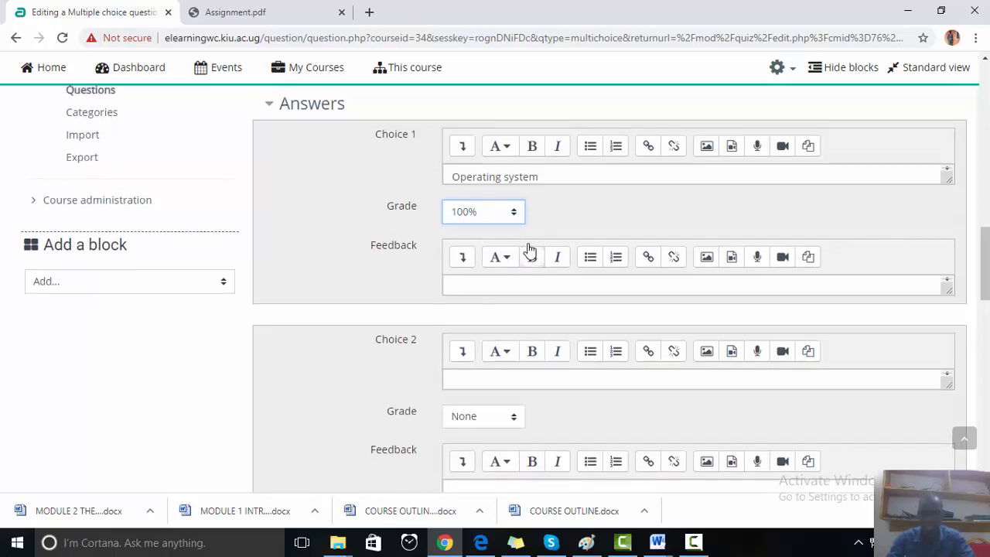
{"action": "scroll", "coordinate": [530, 244], "scroll_direction": "up", "scroll_amount": 2}
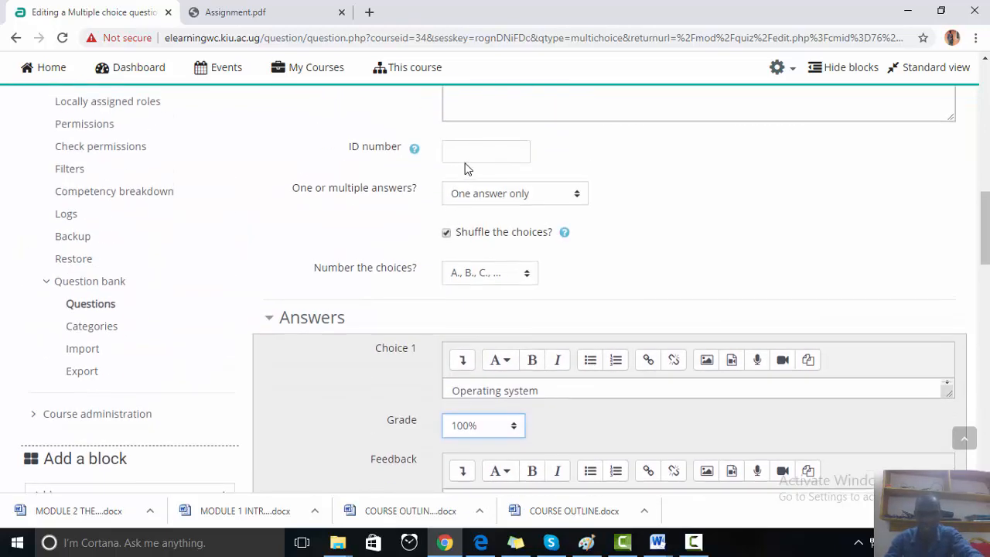
{"action": "scroll", "coordinate": [467, 164], "scroll_direction": "up", "scroll_amount": 3}
{"action": "scroll", "coordinate": [467, 164], "scroll_direction": "up", "scroll_amount": 1}
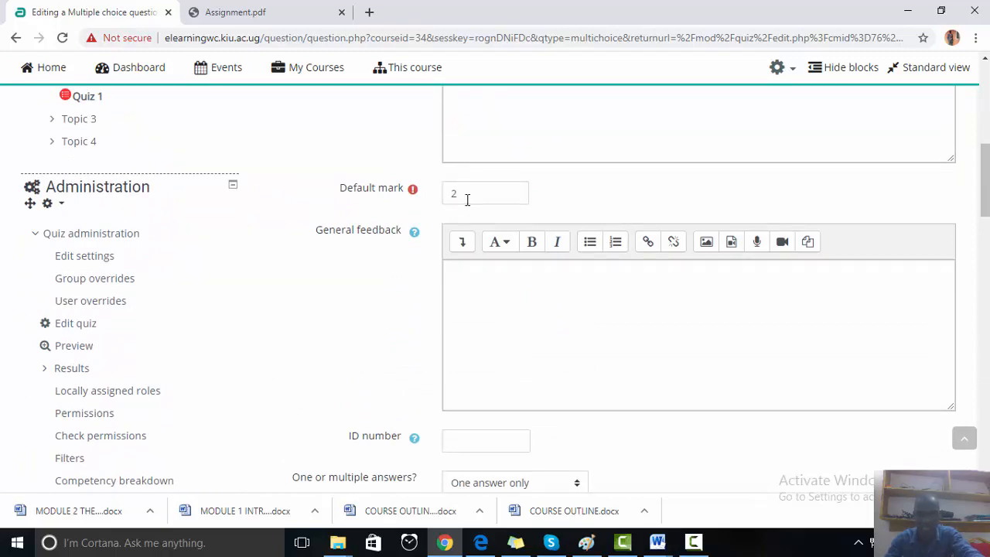
{"action": "scroll", "coordinate": [468, 198], "scroll_direction": "down", "scroll_amount": 5}
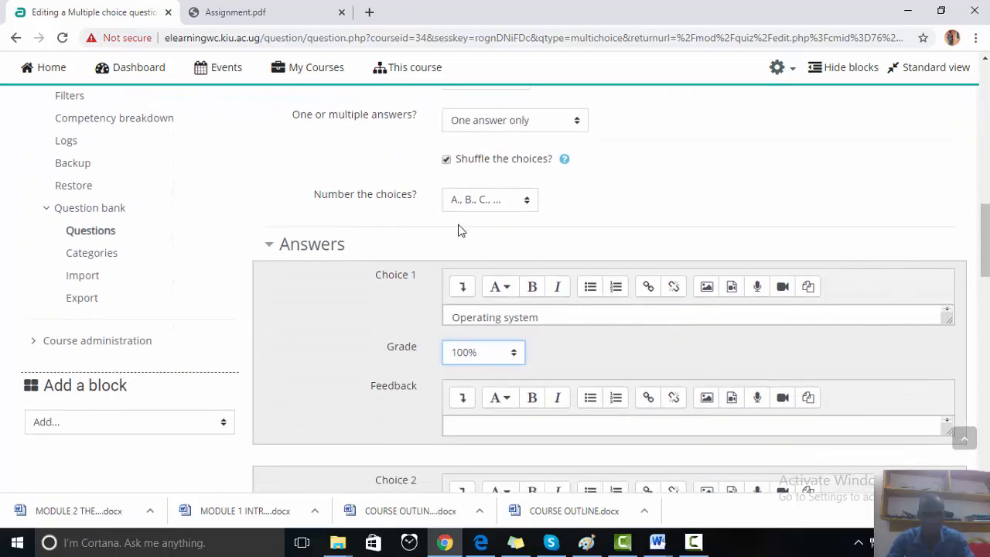
{"action": "scroll", "coordinate": [458, 232], "scroll_direction": "up", "scroll_amount": 4}
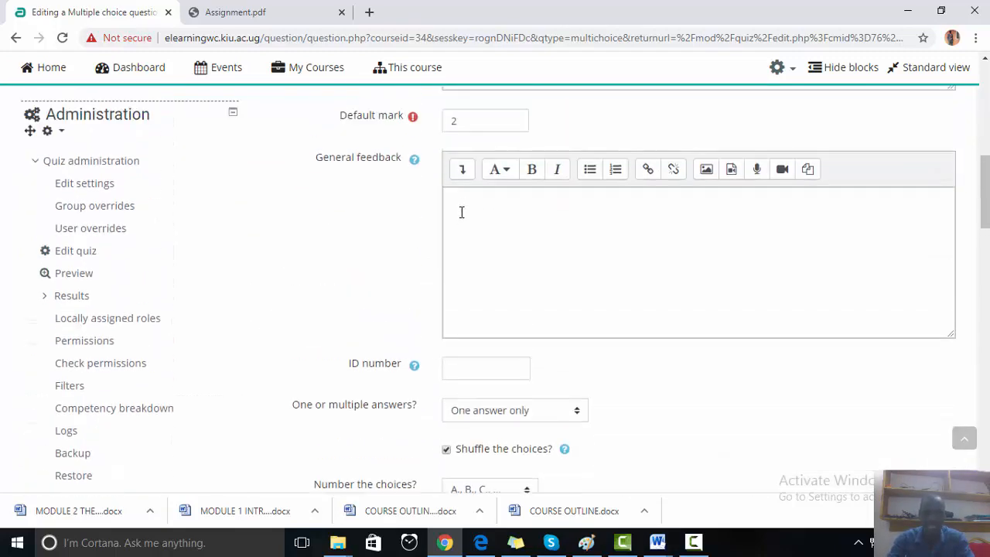
{"action": "scroll", "coordinate": [462, 284], "scroll_direction": "down", "scroll_amount": 3}
{"action": "scroll", "coordinate": [459, 286], "scroll_direction": "down", "scroll_amount": 3}
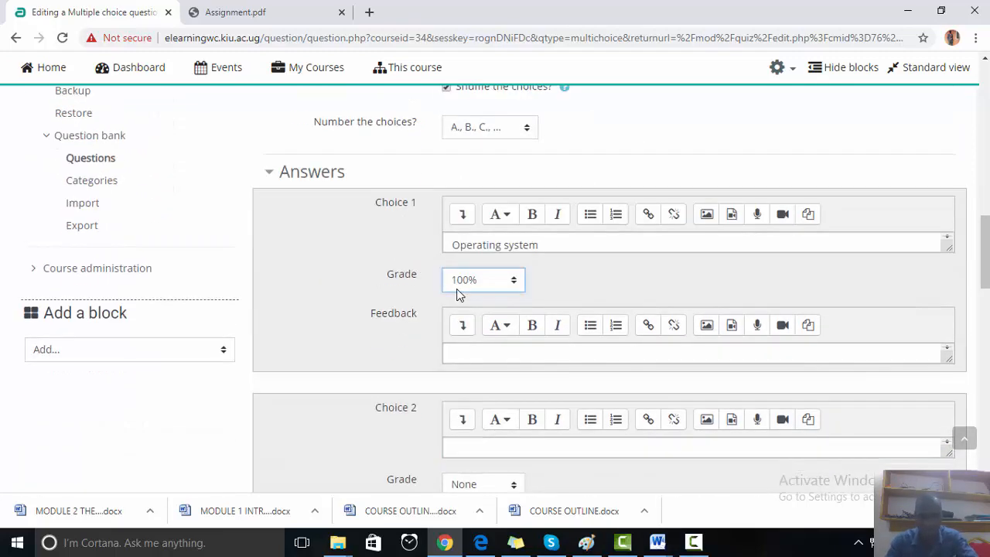
Fill Choice 2 with 'High – level language' copied from the QUIZ document
{"action": "scroll", "coordinate": [464, 340], "scroll_direction": "down", "scroll_amount": 2}
{"action": "left_click", "coordinate": [458, 232]}
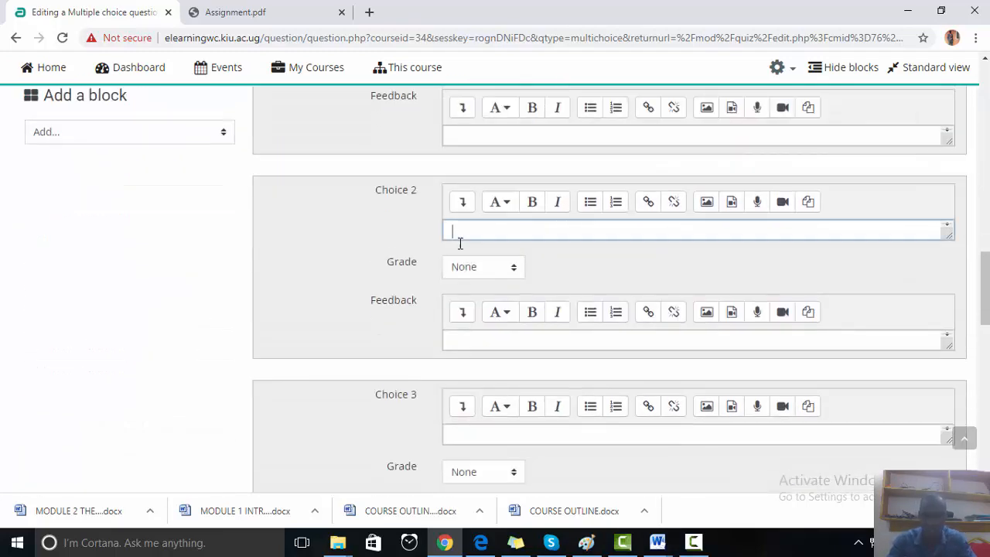
{"action": "left_click", "coordinate": [658, 542]}
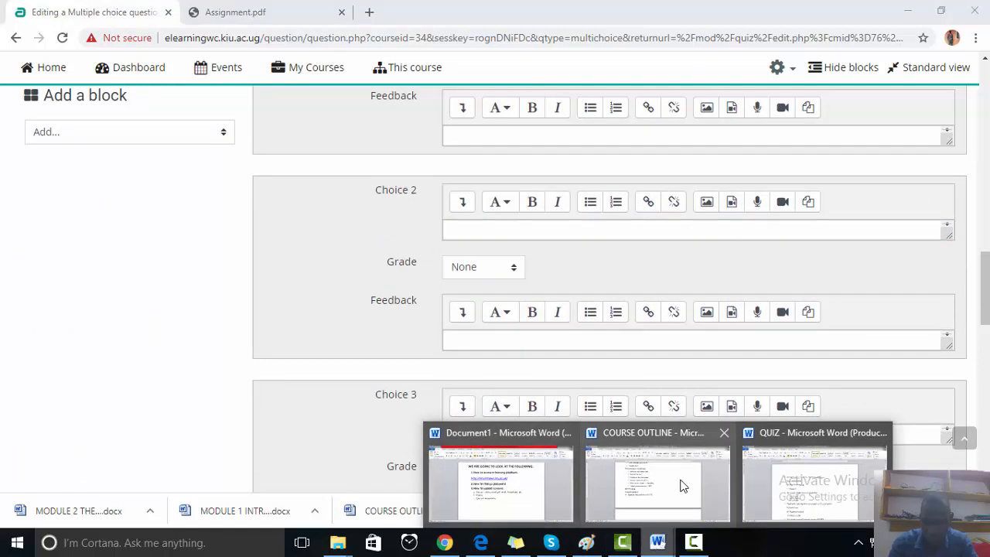
{"action": "left_click", "coordinate": [778, 491]}
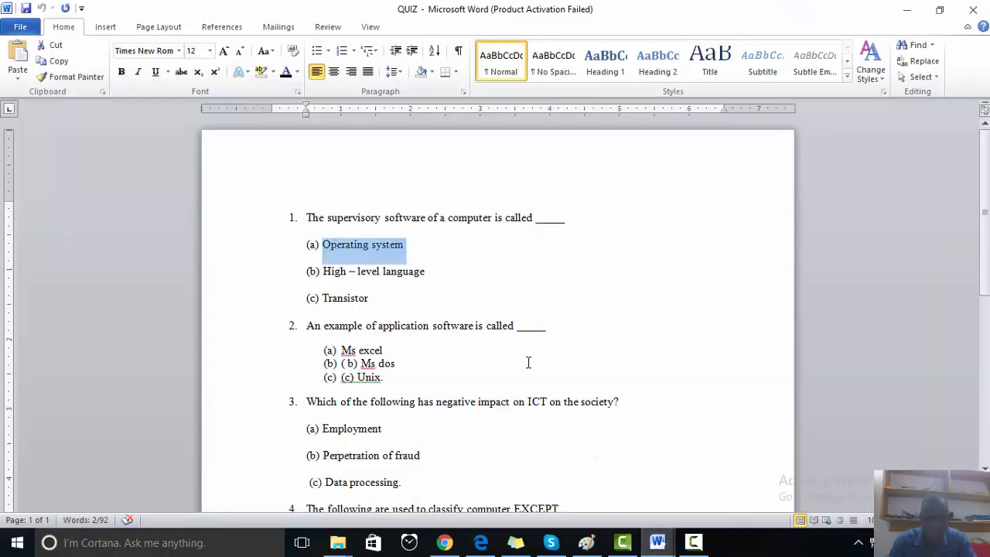
{"action": "left_click_drag", "start_coordinate": [423, 274], "coordinate": [325, 276]}
{"action": "key", "text": "ctrl+c"}
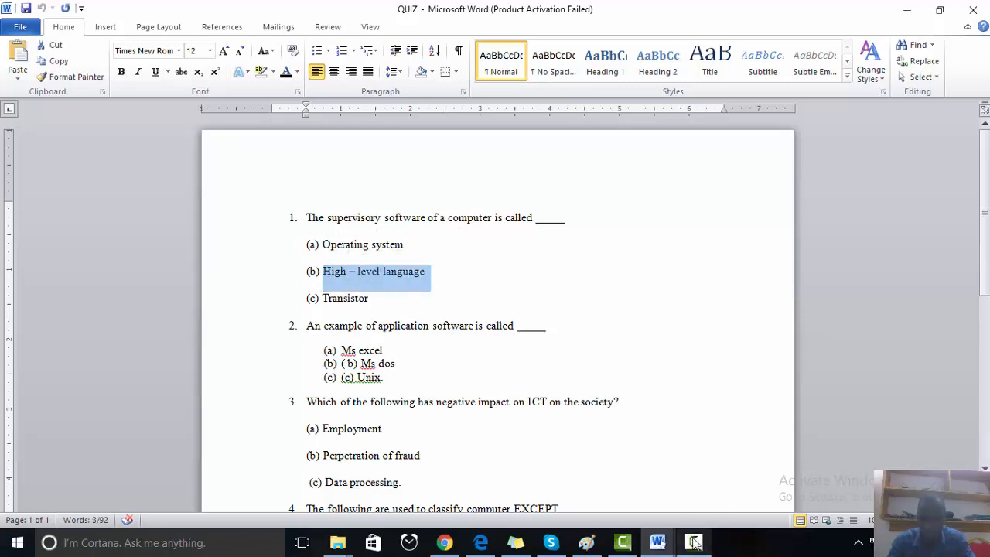
{"action": "left_click", "coordinate": [444, 542]}
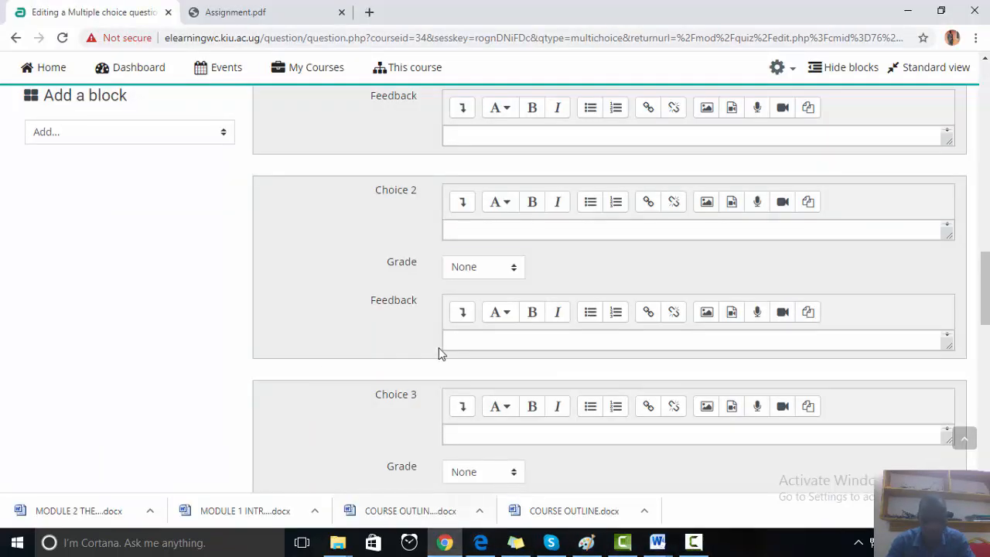
{"action": "left_click", "coordinate": [471, 237]}
{"action": "key", "text": "ctrl+v"}
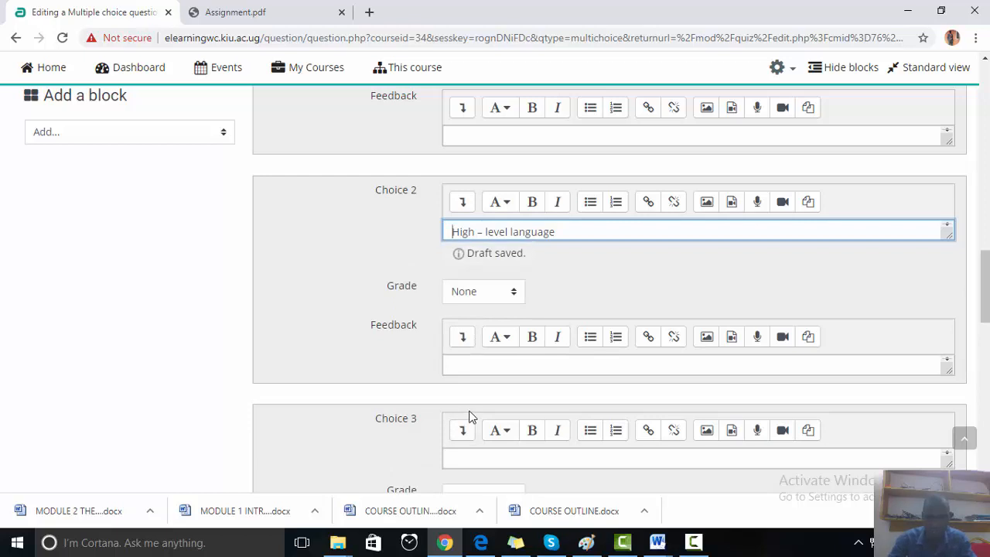
Fill Choice 3 with 'Transistor' from the QUIZ document and save Qn1
{"action": "scroll", "coordinate": [468, 415], "scroll_direction": "down", "scroll_amount": 1}
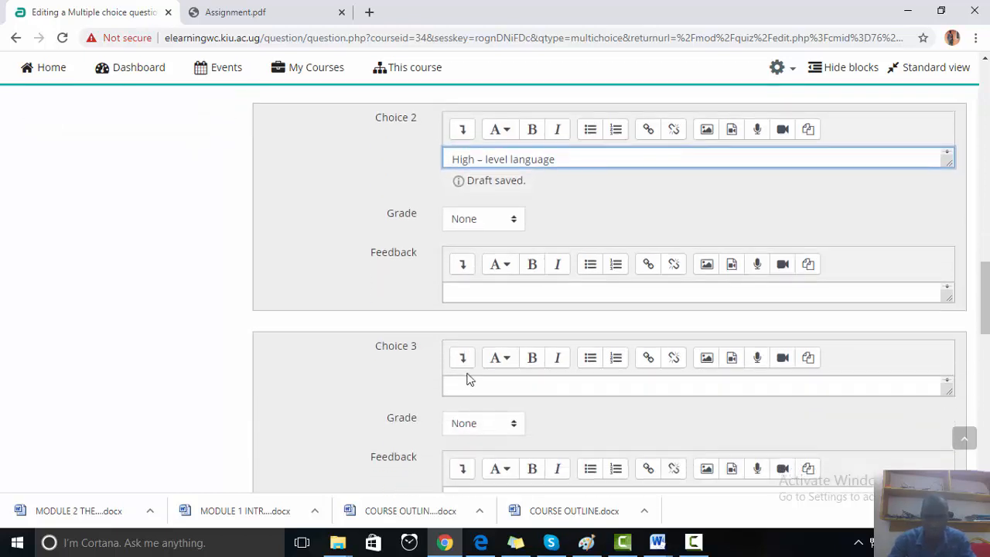
{"action": "left_click", "coordinate": [468, 387]}
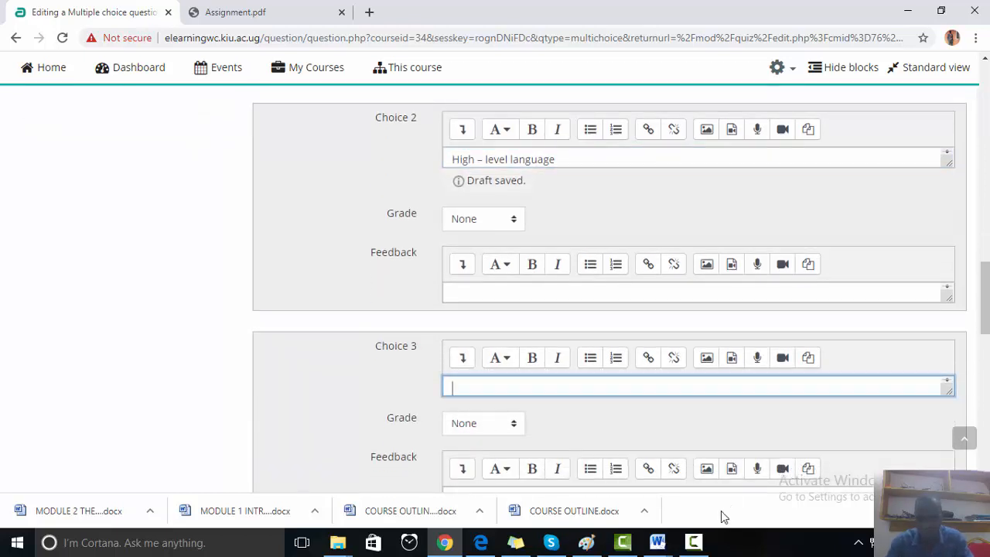
{"action": "mouse_move", "coordinate": [657, 543]}
{"action": "left_click", "coordinate": [773, 499]}
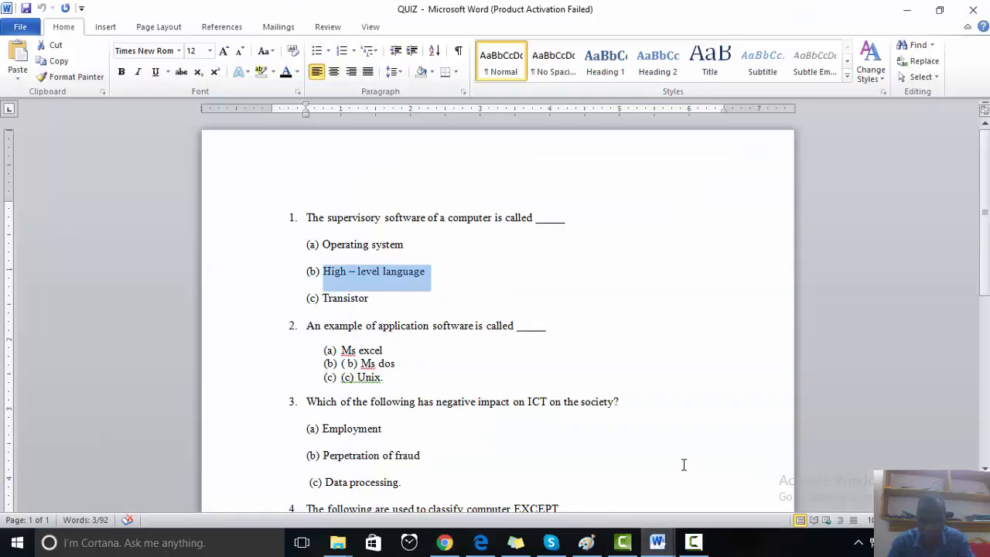
{"action": "left_click_drag", "start_coordinate": [375, 300], "coordinate": [342, 298]}
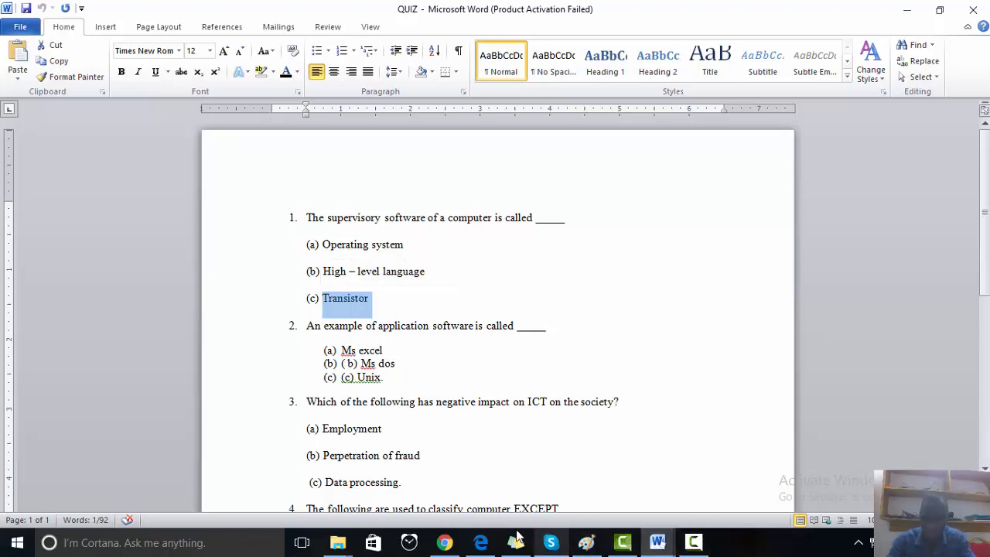
{"action": "left_click", "coordinate": [444, 543]}
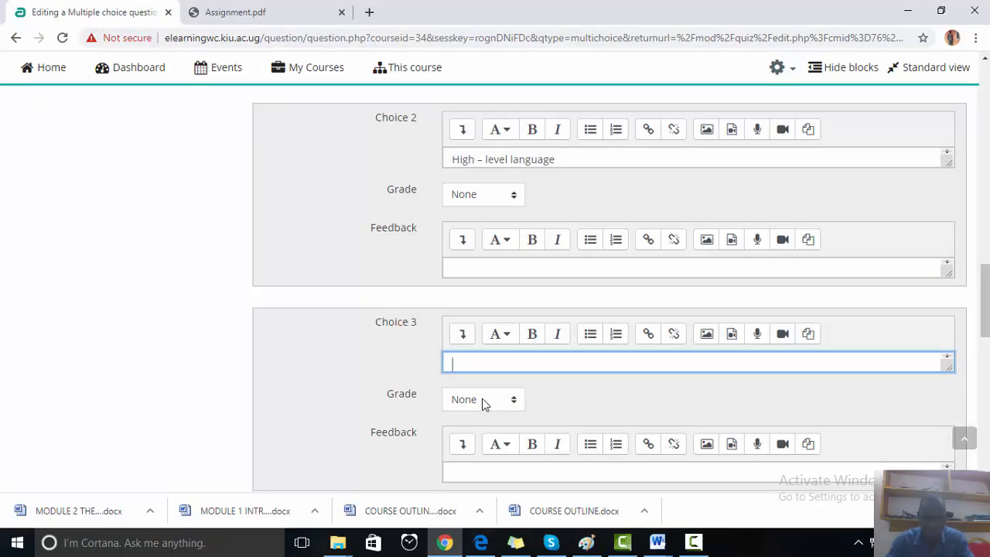
{"action": "type", "text": "Transistor"}
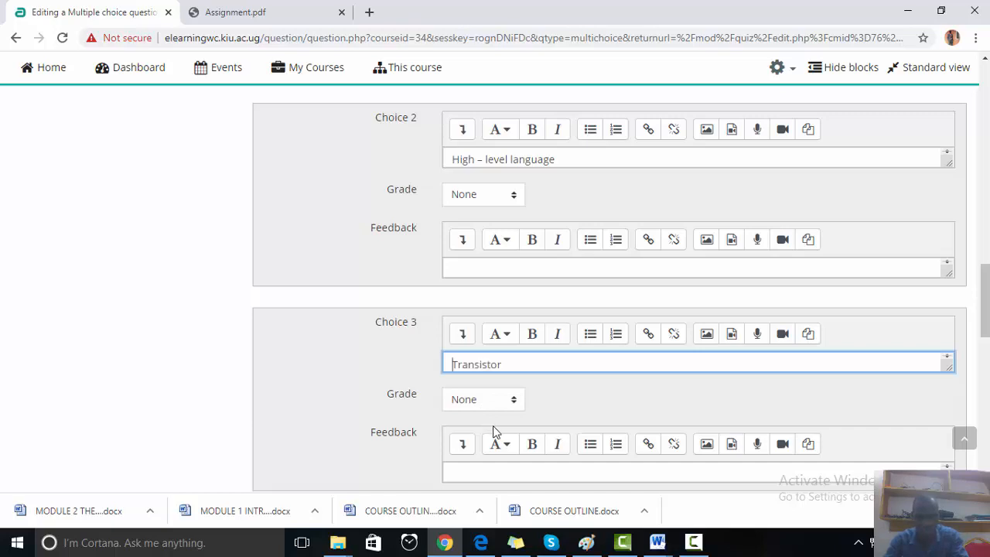
{"action": "scroll", "coordinate": [475, 398], "scroll_direction": "down", "scroll_amount": 7}
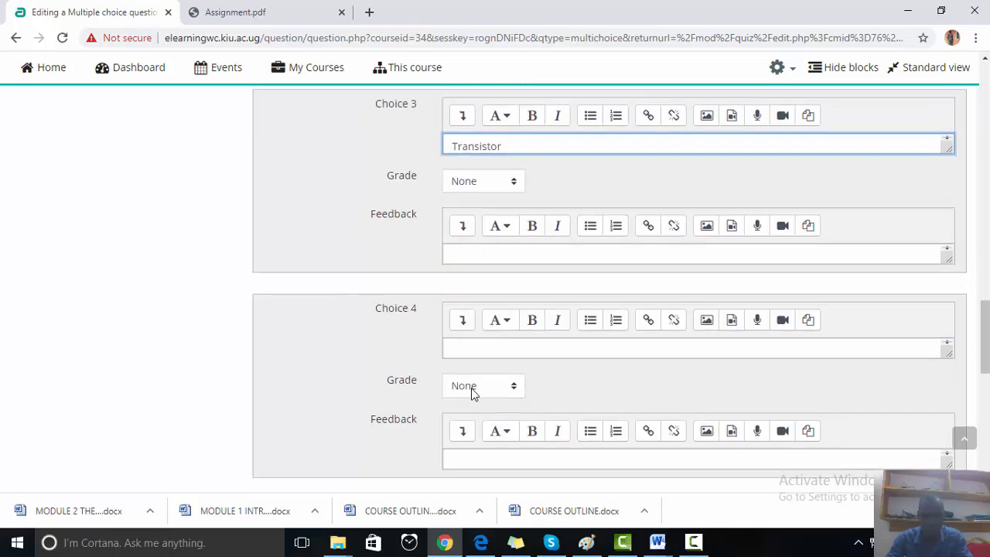
{"action": "scroll", "coordinate": [474, 395], "scroll_direction": "down", "scroll_amount": 2}
{"action": "left_click", "coordinate": [475, 422]}
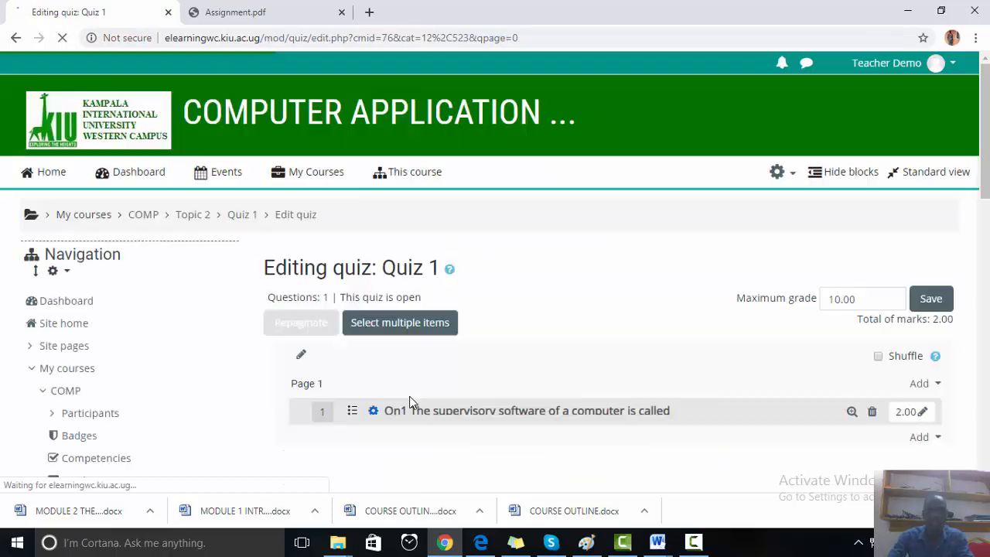
Add a second new Multiple choice question from Quiz 1's Add menu
{"action": "scroll", "coordinate": [513, 368], "scroll_direction": "down", "scroll_amount": 1}
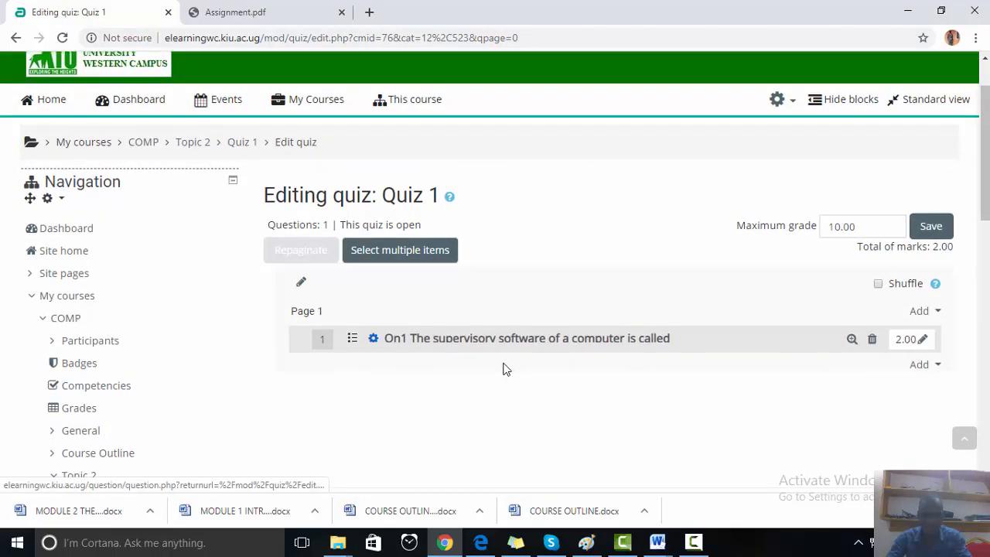
{"action": "left_click", "coordinate": [925, 367]}
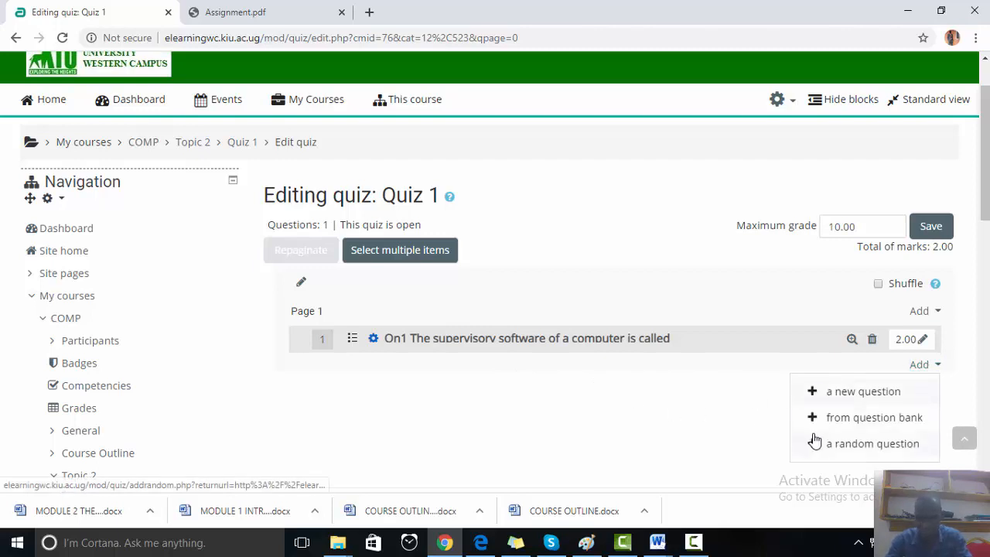
{"action": "left_click", "coordinate": [850, 396]}
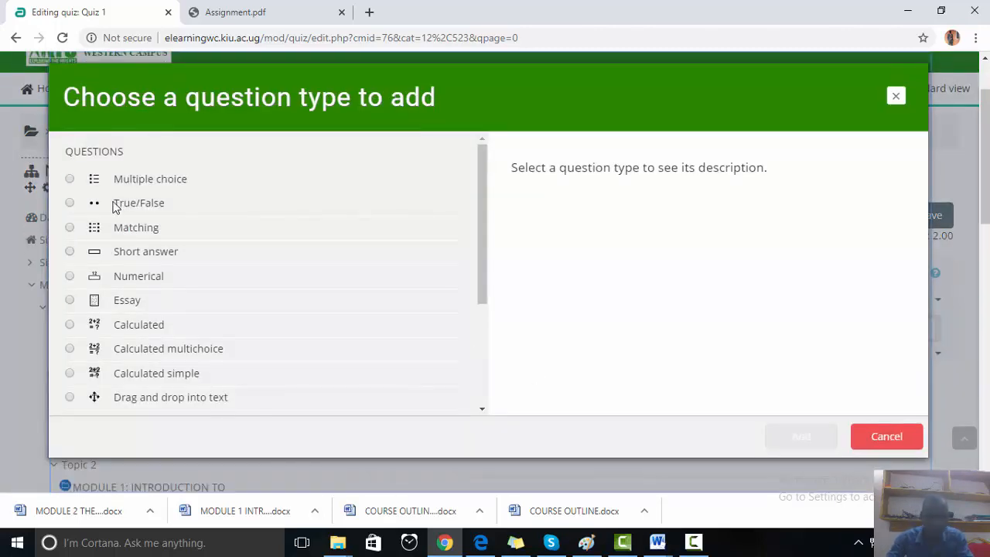
{"action": "left_click", "coordinate": [121, 179]}
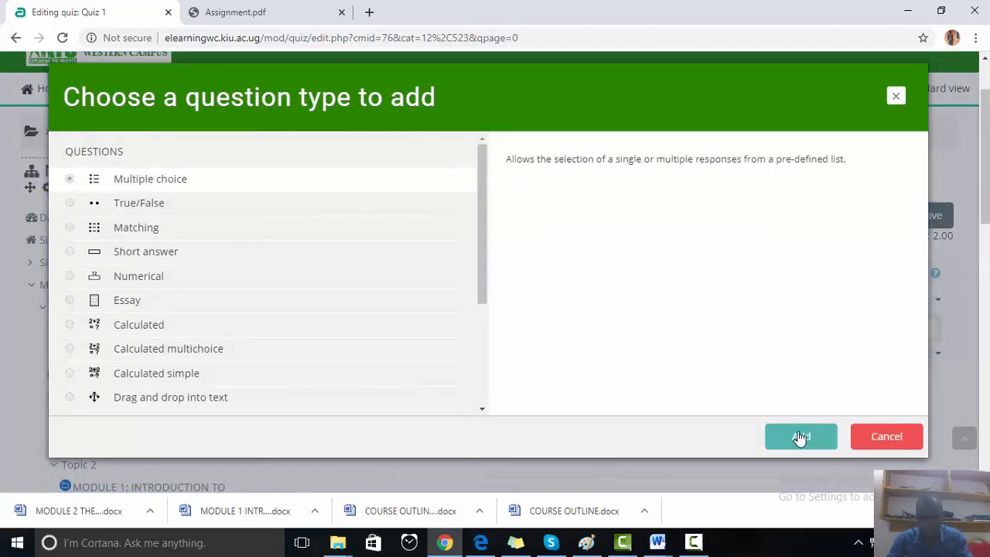
{"action": "left_click", "coordinate": [801, 438]}
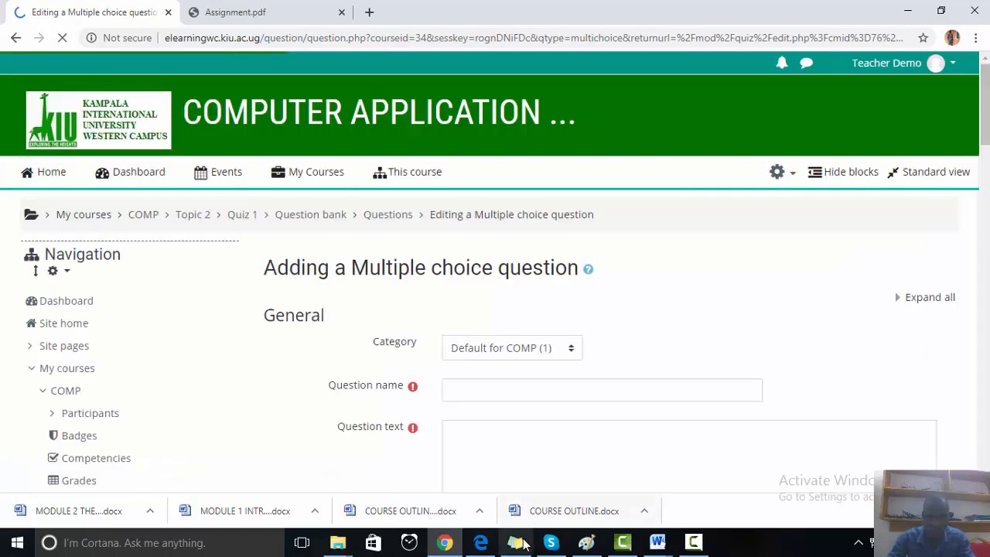
Name the question Qn2 and paste 'An example of application software is called' as its text
{"action": "left_click", "coordinate": [513, 387]}
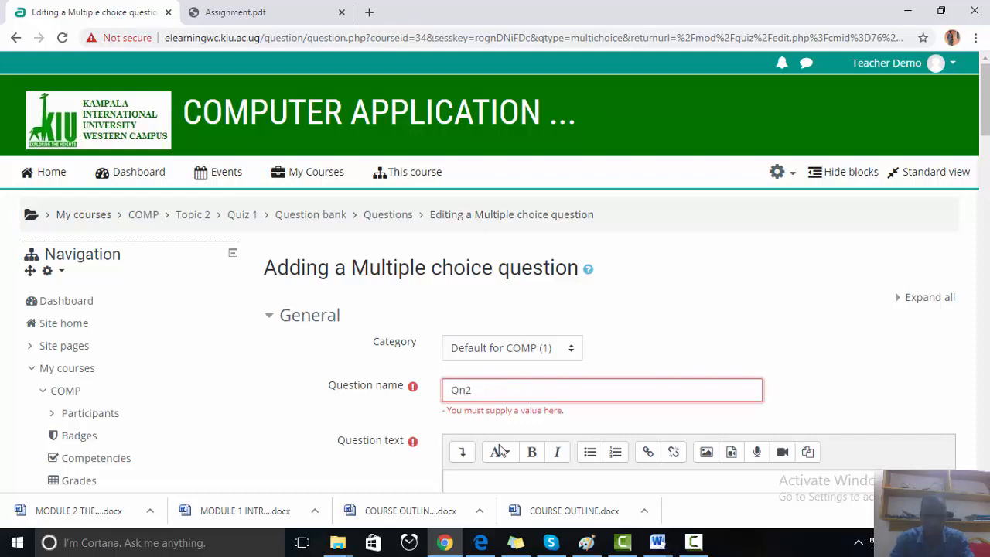
{"action": "scroll", "coordinate": [493, 464], "scroll_direction": "down", "scroll_amount": 2}
{"action": "left_click", "coordinate": [475, 330]}
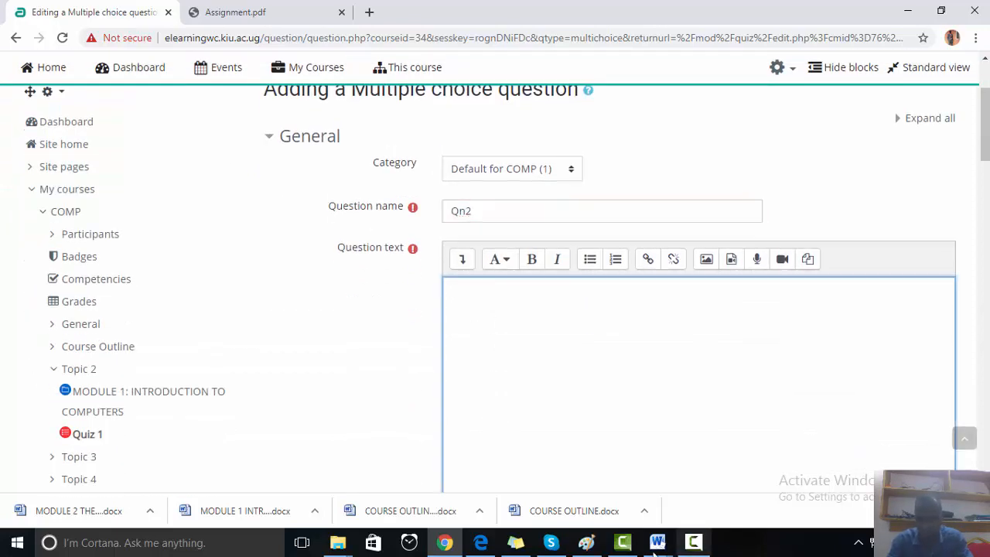
{"action": "left_click", "coordinate": [658, 542]}
{"action": "left_click", "coordinate": [786, 494]}
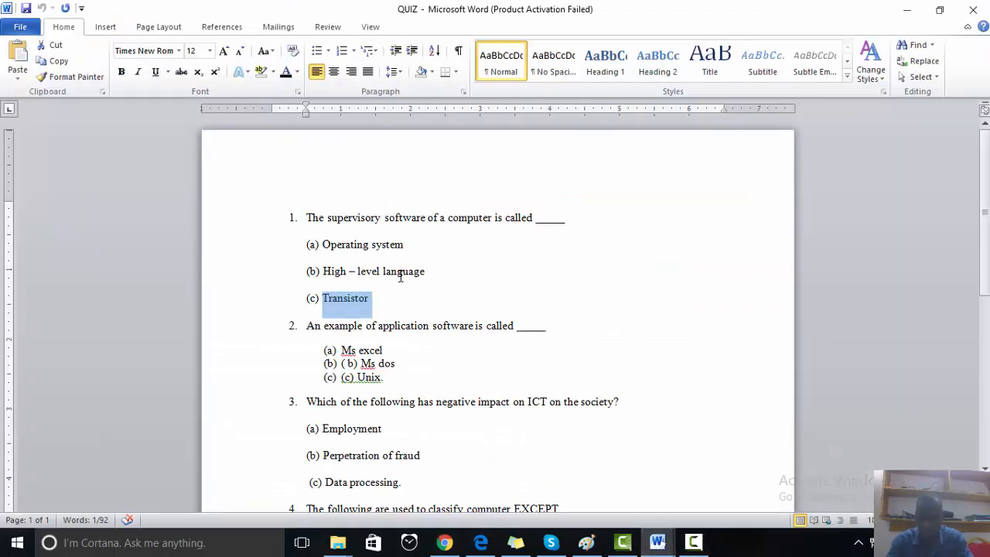
{"action": "left_click_drag", "start_coordinate": [518, 328], "coordinate": [302, 329]}
{"action": "key", "text": "ctrl+c"}
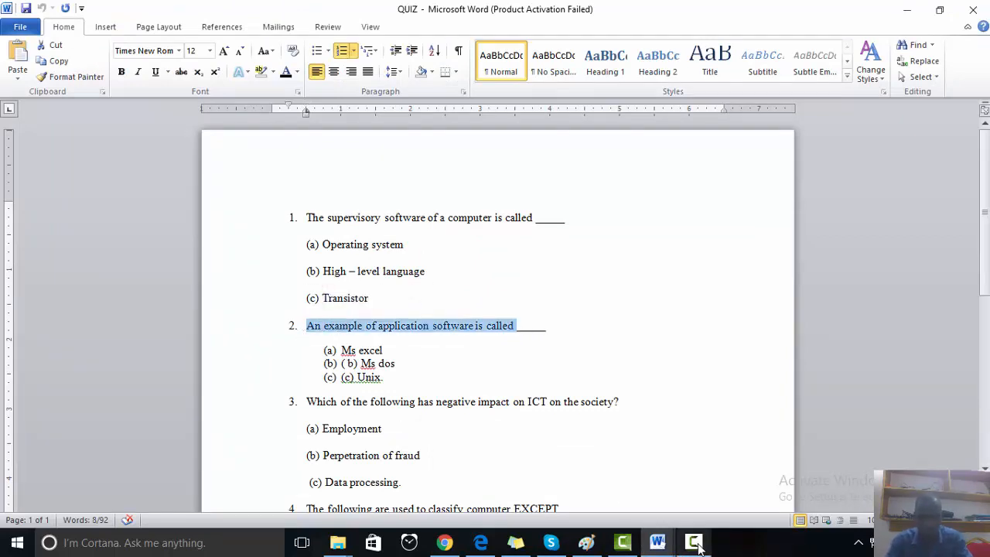
{"action": "left_click", "coordinate": [443, 543]}
{"action": "left_click", "coordinate": [463, 308]}
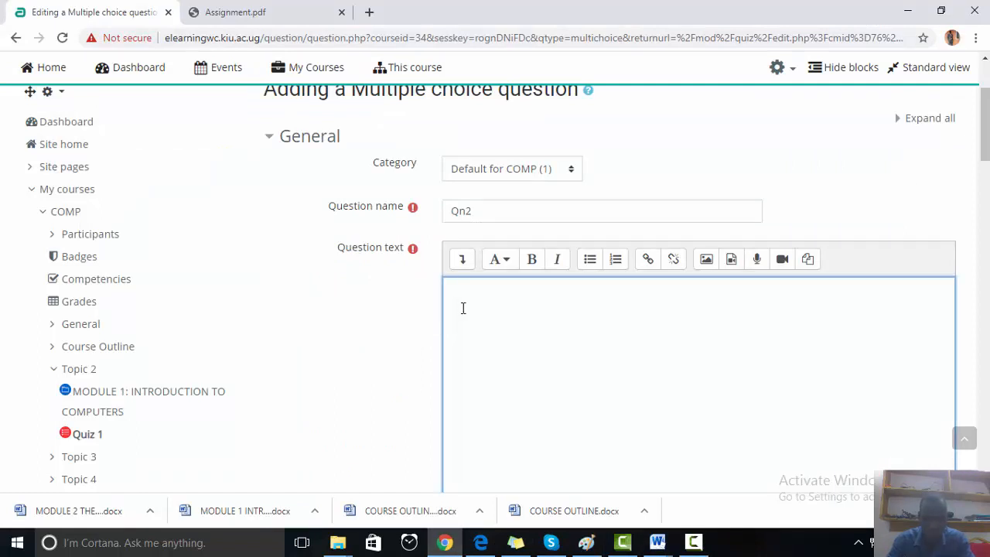
{"action": "key", "text": "ctrl+v"}
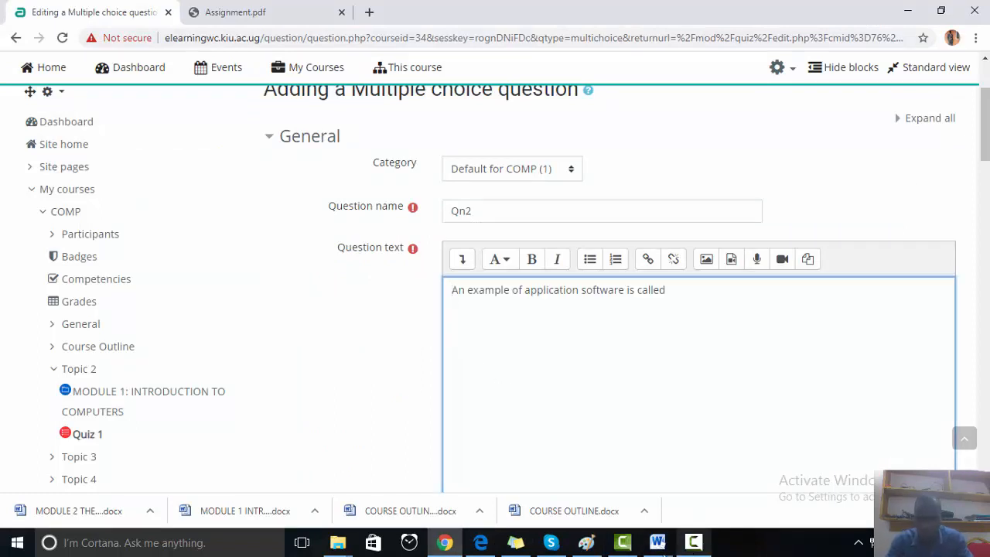
Copy option 'Ms excel' from the QUIZ document, then select the default mark value 1
{"action": "left_click", "coordinate": [657, 544]}
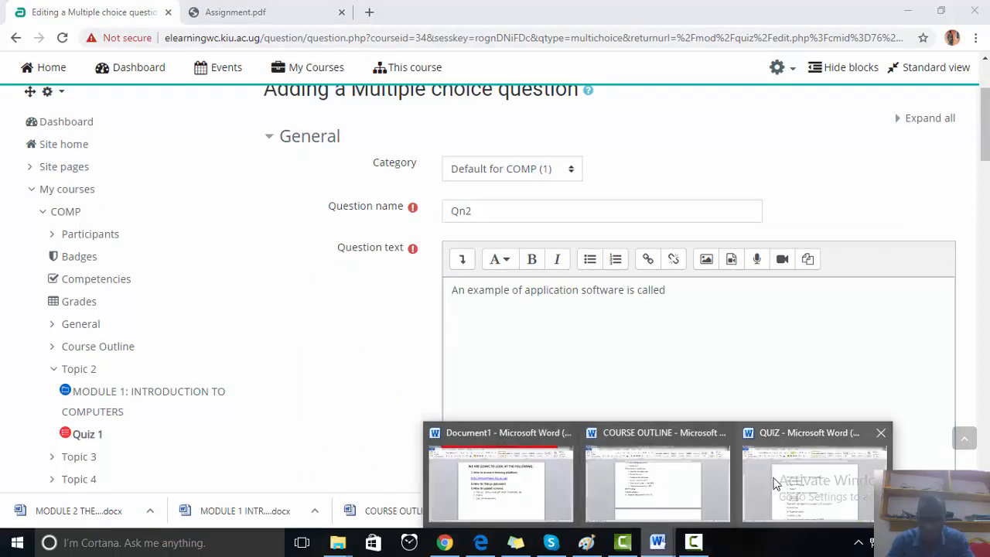
{"action": "left_click", "coordinate": [780, 481]}
{"action": "scroll", "coordinate": [467, 342], "scroll_direction": "down", "scroll_amount": 2}
{"action": "left_click_drag", "start_coordinate": [389, 280], "coordinate": [341, 280]}
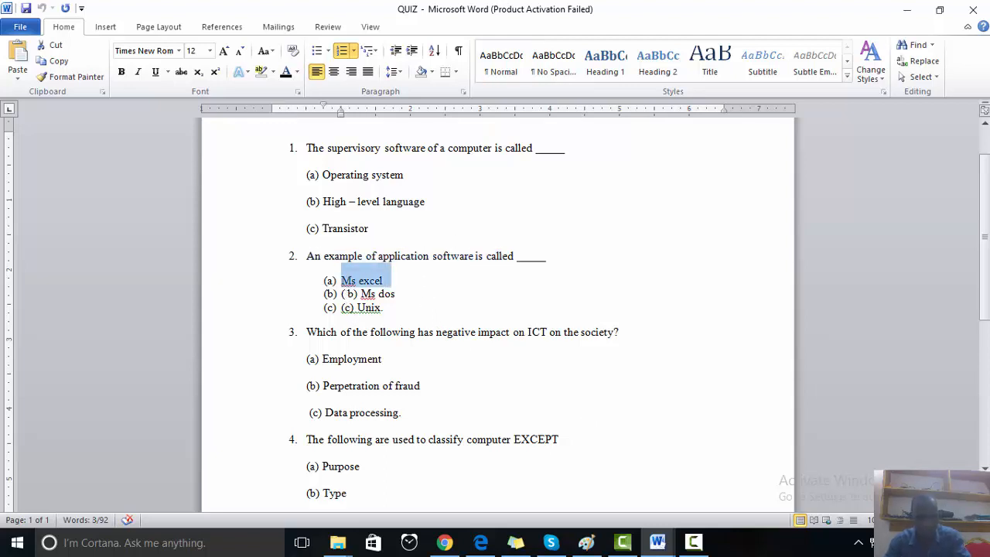
{"action": "left_click", "coordinate": [657, 542]}
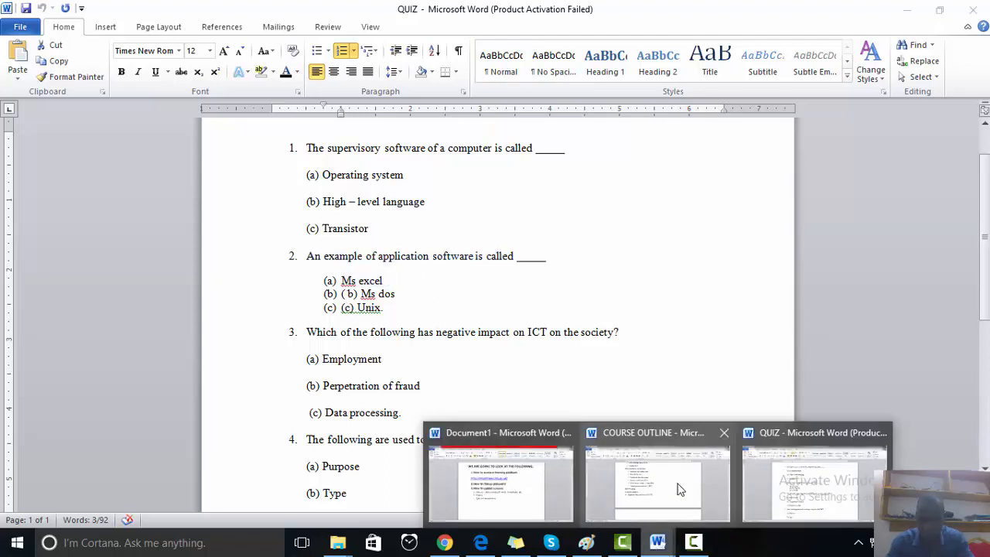
{"action": "left_click", "coordinate": [444, 542]}
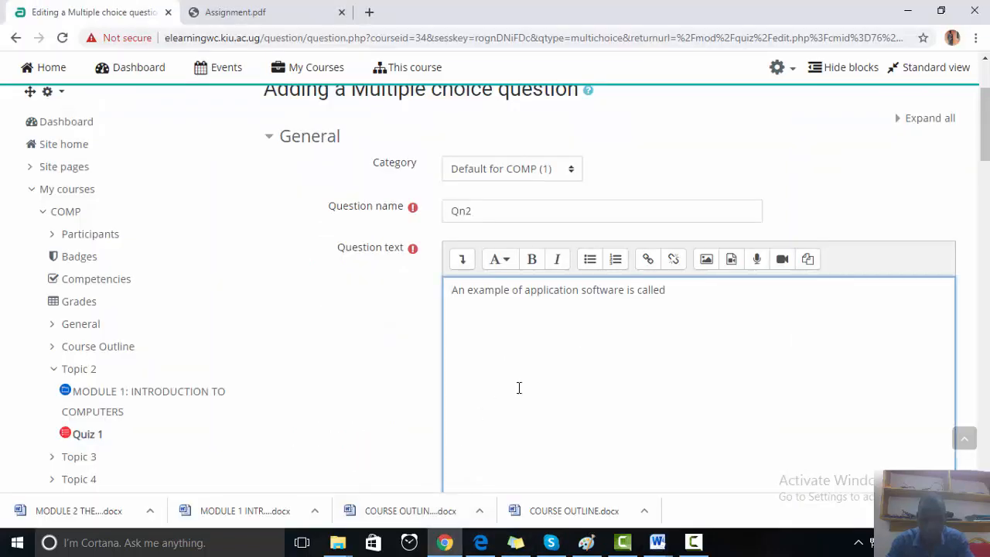
{"action": "scroll", "coordinate": [519, 387], "scroll_direction": "down", "scroll_amount": 6}
{"action": "scroll", "coordinate": [548, 402], "scroll_direction": "up", "scroll_amount": 3}
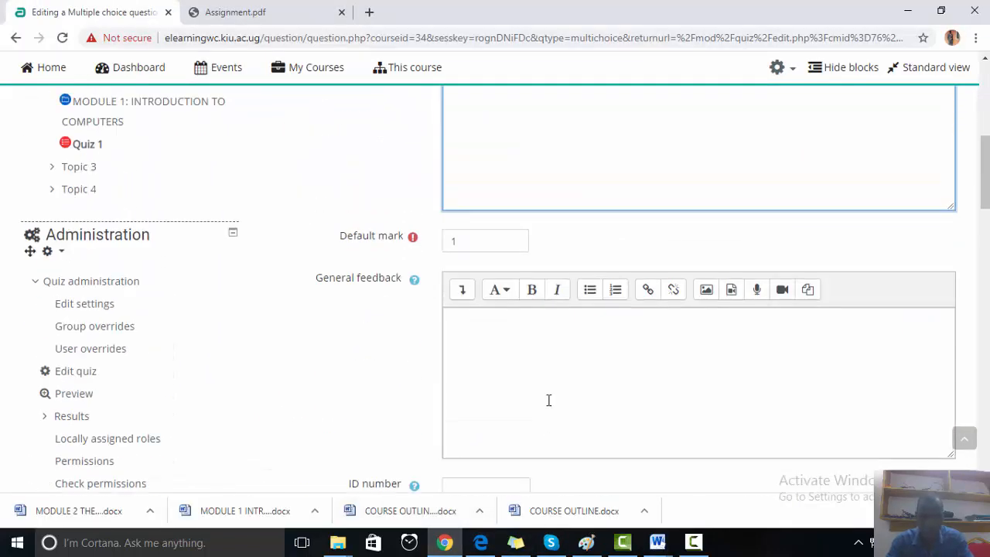
{"action": "double_click", "coordinate": [454, 243]}
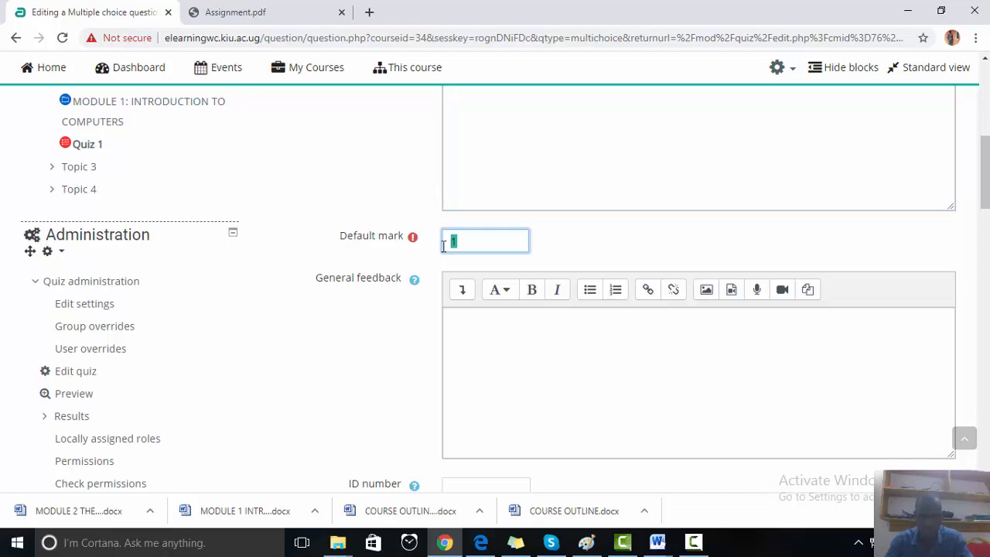
{"action": "scroll", "coordinate": [590, 380], "scroll_direction": "down", "scroll_amount": 4}
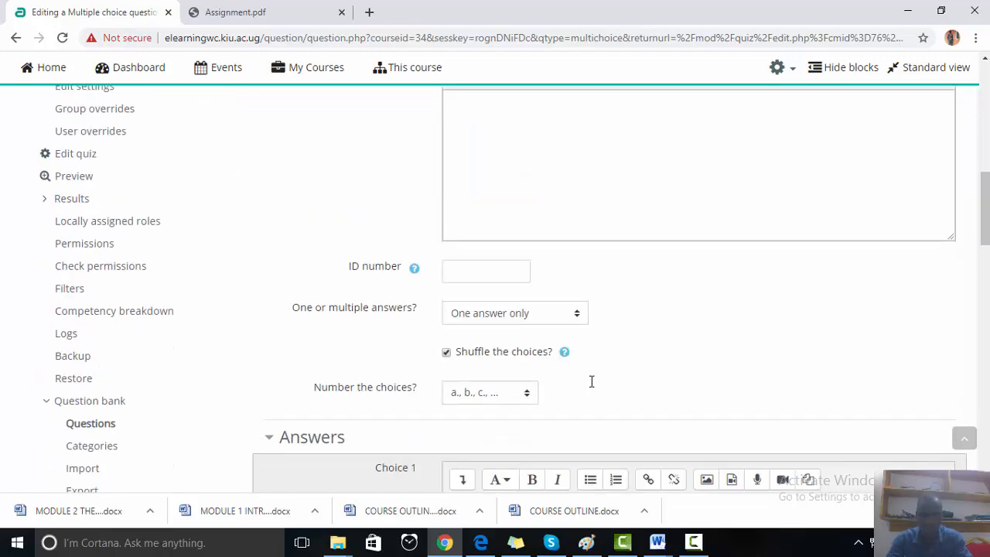
Tidy the Choice 1 answer text, removing the '(a)' label before 'Ms excel'
{"action": "scroll", "coordinate": [623, 364], "scroll_direction": "down", "scroll_amount": 3}
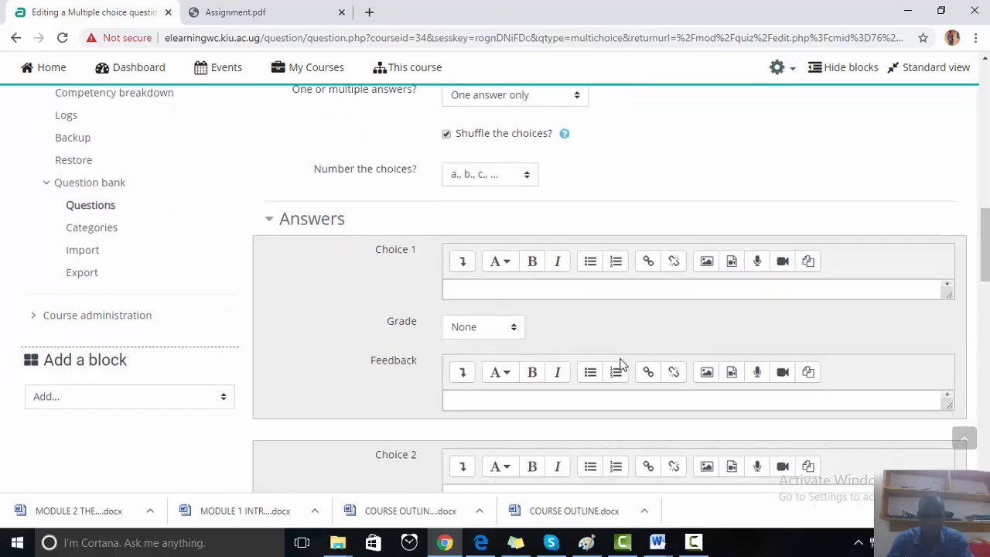
{"action": "left_click", "coordinate": [492, 214]}
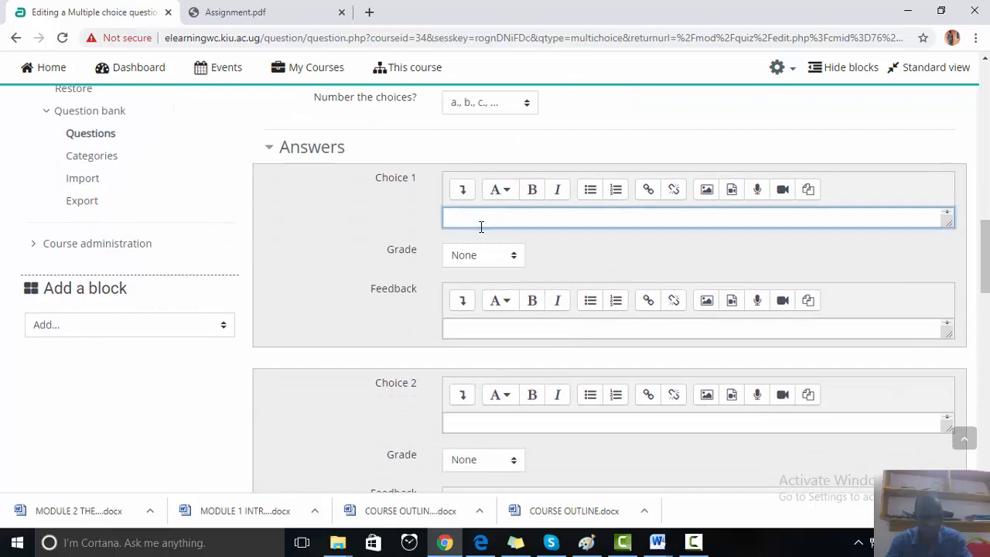
{"action": "type", "text": "(a)\tMs excel"}
{"action": "scroll", "coordinate": [511, 266], "scroll_direction": "up", "scroll_amount": 2}
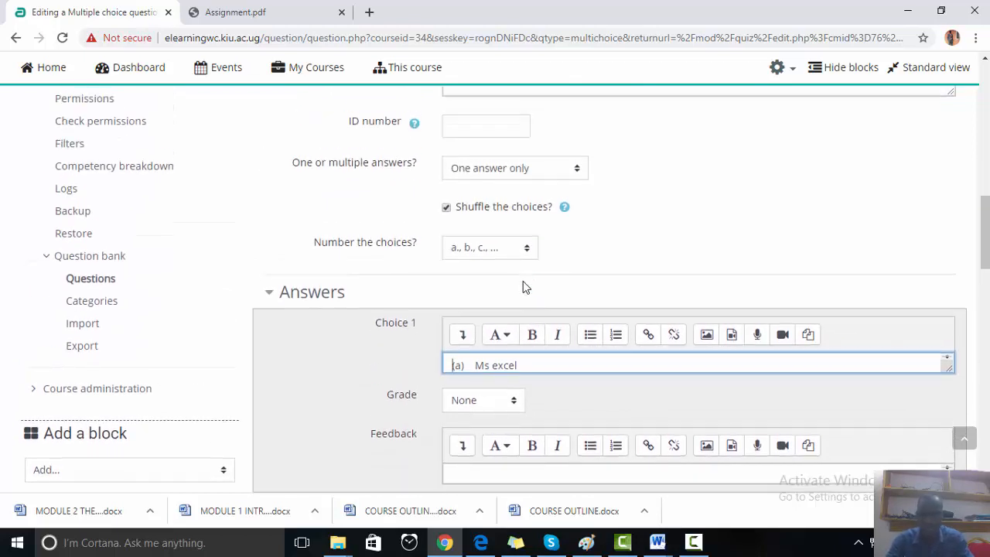
{"action": "key", "text": "ctrl+z"}
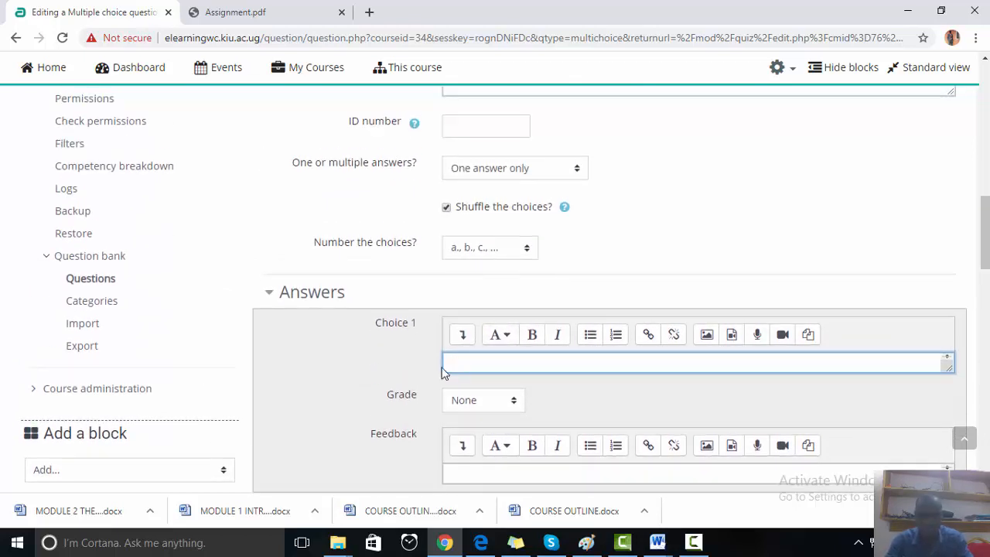
{"action": "scroll", "coordinate": [570, 382], "scroll_direction": "up", "scroll_amount": 3}
{"action": "scroll", "coordinate": [576, 387], "scroll_direction": "down", "scroll_amount": 3}
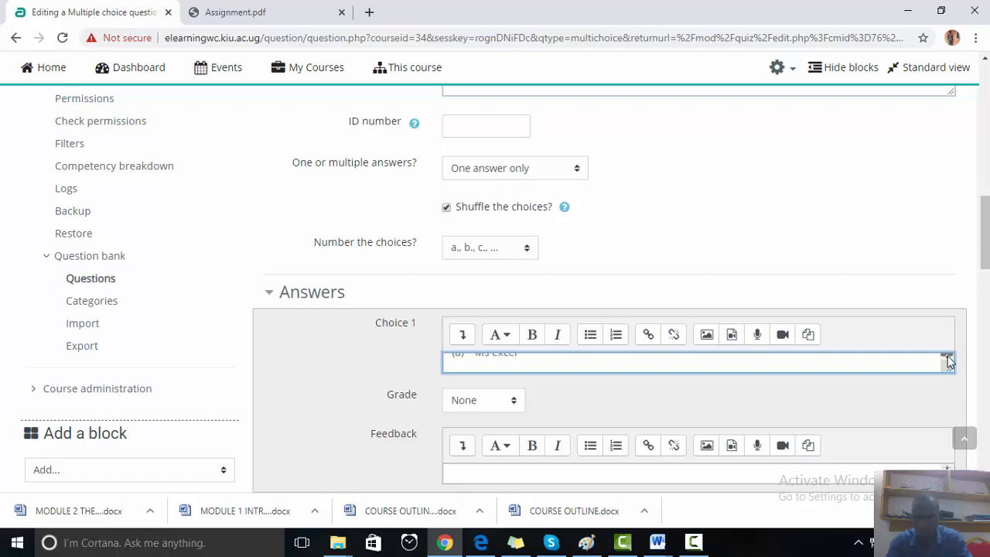
{"action": "scroll", "coordinate": [950, 362], "scroll_direction": "up", "scroll_amount": 1}
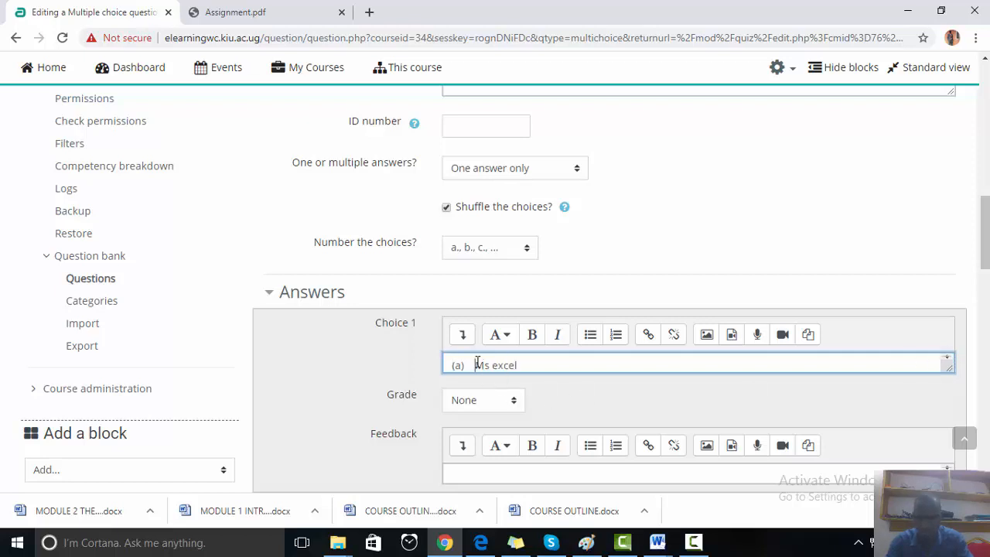
{"action": "left_click", "coordinate": [478, 363]}
{"action": "key", "text": "BackSpace"}
{"action": "key", "text": "BackSpace"}
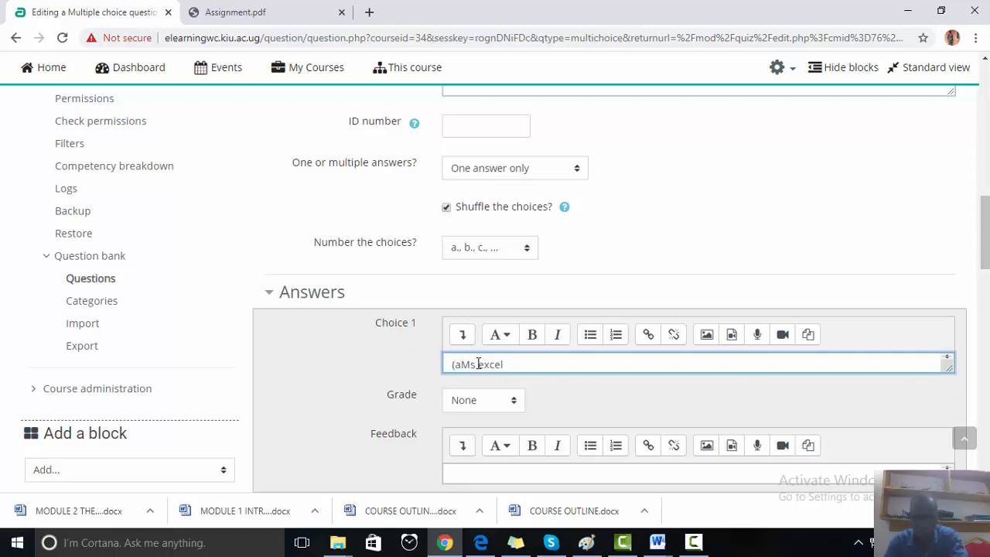
{"action": "key", "text": "BackSpace"}
{"action": "key", "text": "BackSpace"}
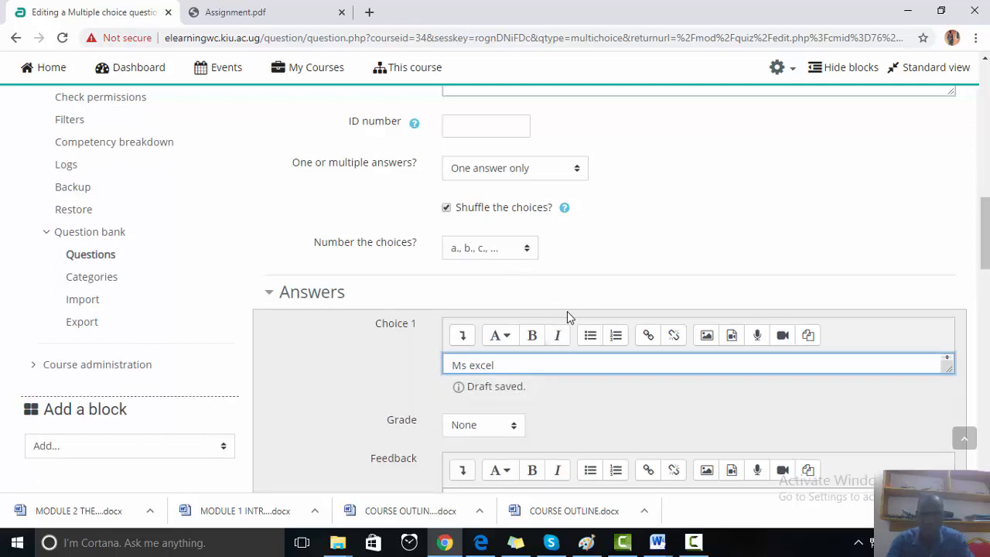
Clear the remaining Choice 1 text and set its grade to 100%
{"action": "scroll", "coordinate": [568, 317], "scroll_direction": "up", "scroll_amount": 10}
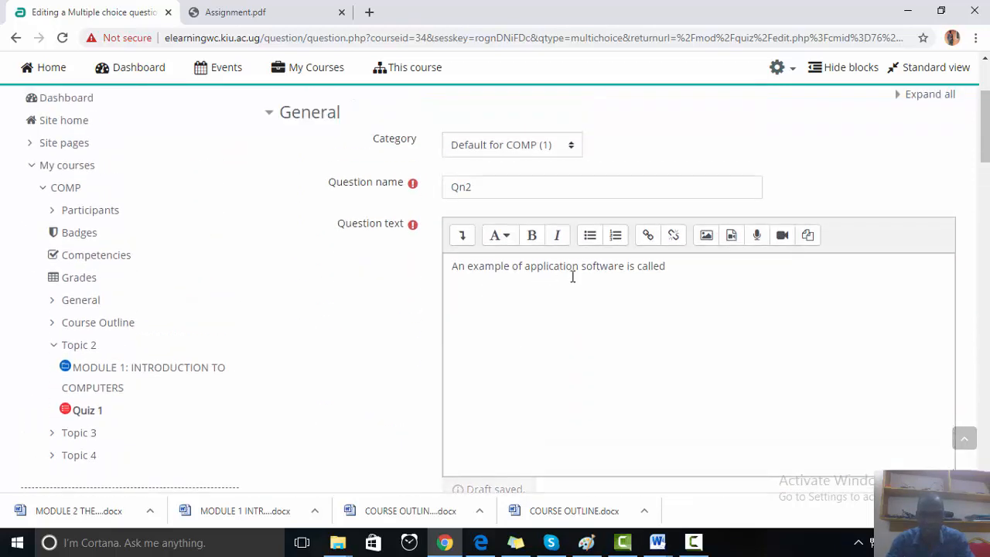
{"action": "scroll", "coordinate": [625, 316], "scroll_direction": "down", "scroll_amount": 4}
{"action": "scroll", "coordinate": [625, 324], "scroll_direction": "down", "scroll_amount": 5}
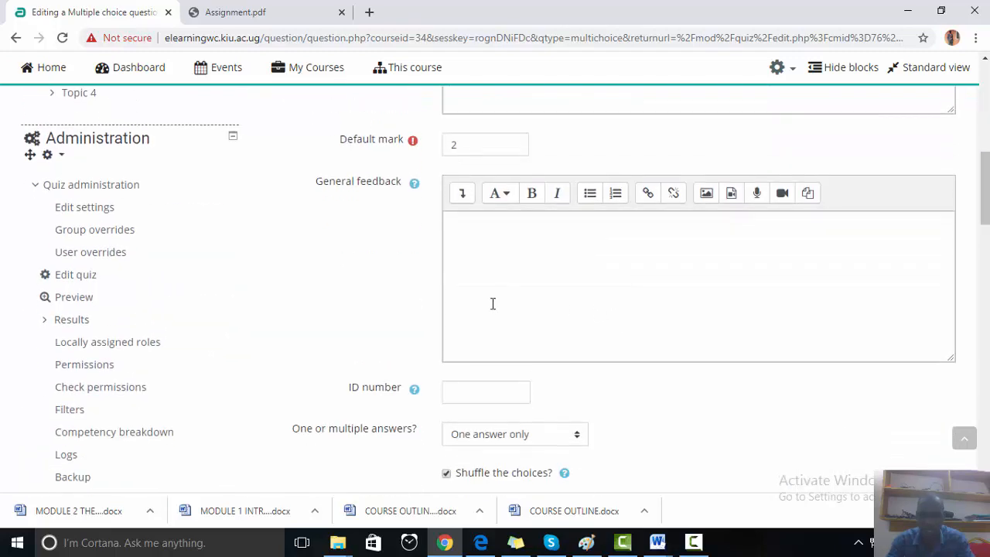
{"action": "key", "text": "BackSpace"}
{"action": "key", "text": "BackSpace"}
{"action": "key", "text": "BackSpace"}
{"action": "key", "text": "BackSpace"}
{"action": "key", "text": "BackSpace"}
{"action": "key", "text": "BackSpace"}
{"action": "key", "text": "BackSpace"}
{"action": "key", "text": "BackSpace"}
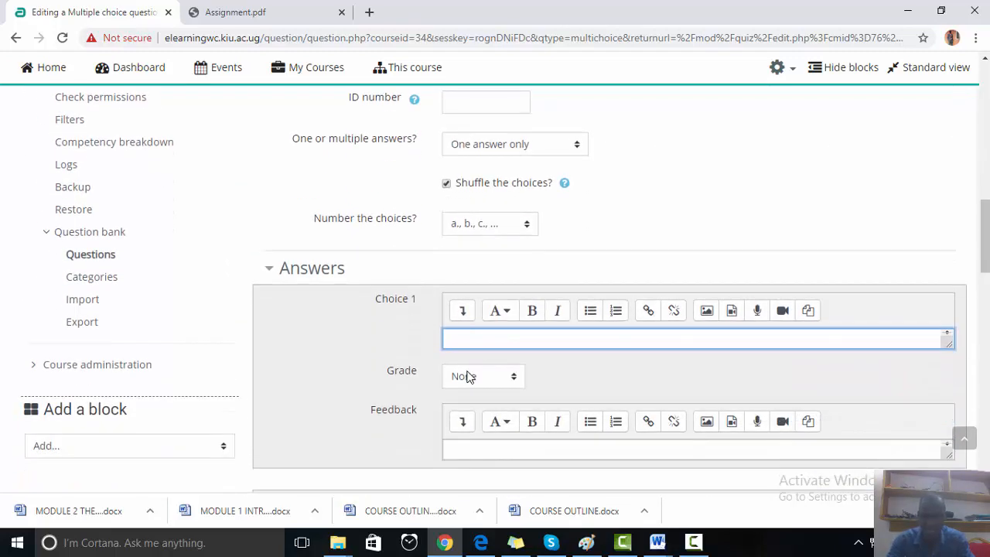
{"action": "scroll", "coordinate": [471, 371], "scroll_direction": "up", "scroll_amount": 3}
{"action": "scroll", "coordinate": [520, 433], "scroll_direction": "down", "scroll_amount": 2}
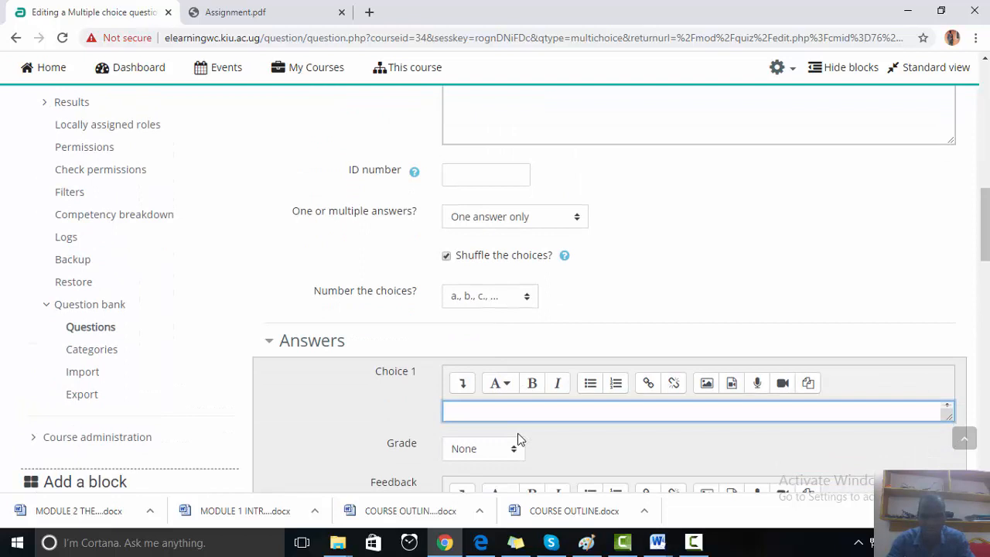
{"action": "scroll", "coordinate": [518, 439], "scroll_direction": "down", "scroll_amount": 1}
{"action": "left_click", "coordinate": [511, 379]}
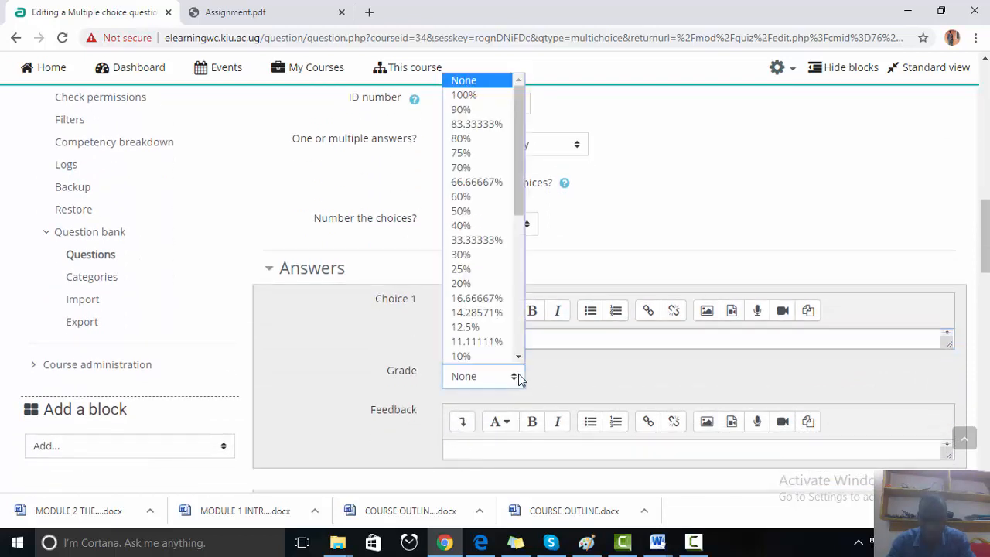
{"action": "left_click", "coordinate": [471, 96]}
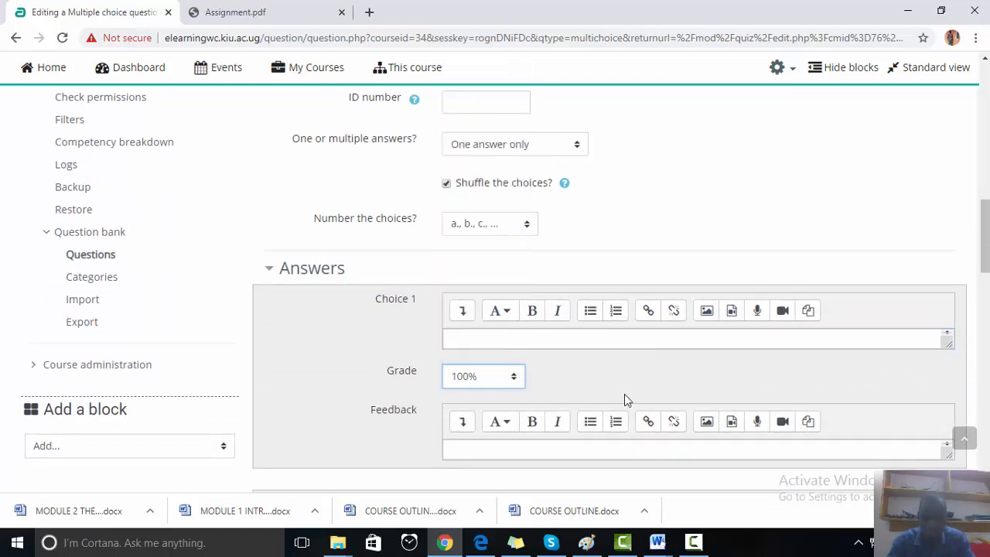
Copy 'Ms dos' from the QUIZ document into Choice 2
{"action": "left_click_drag", "start_coordinate": [985, 263], "coordinate": [982, 291]}
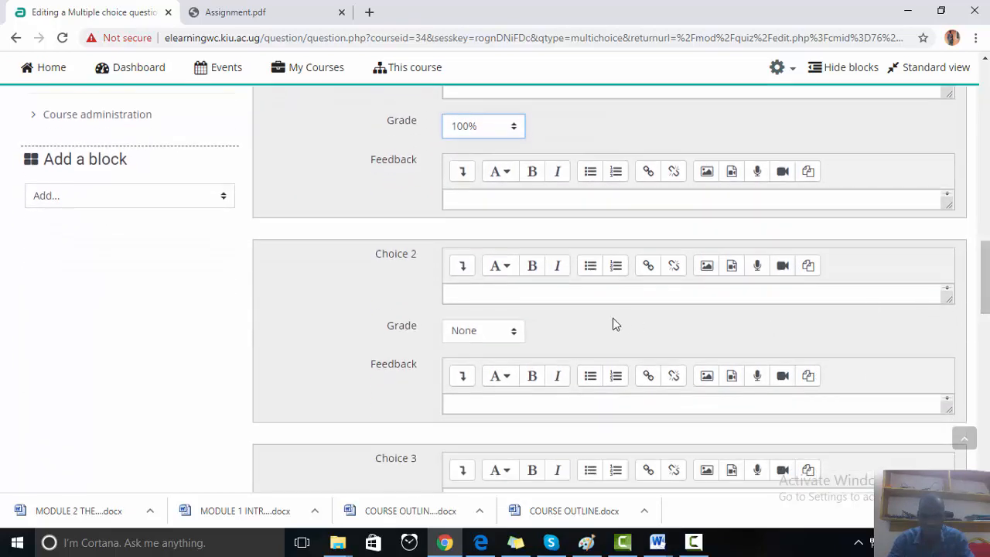
{"action": "left_click", "coordinate": [487, 292]}
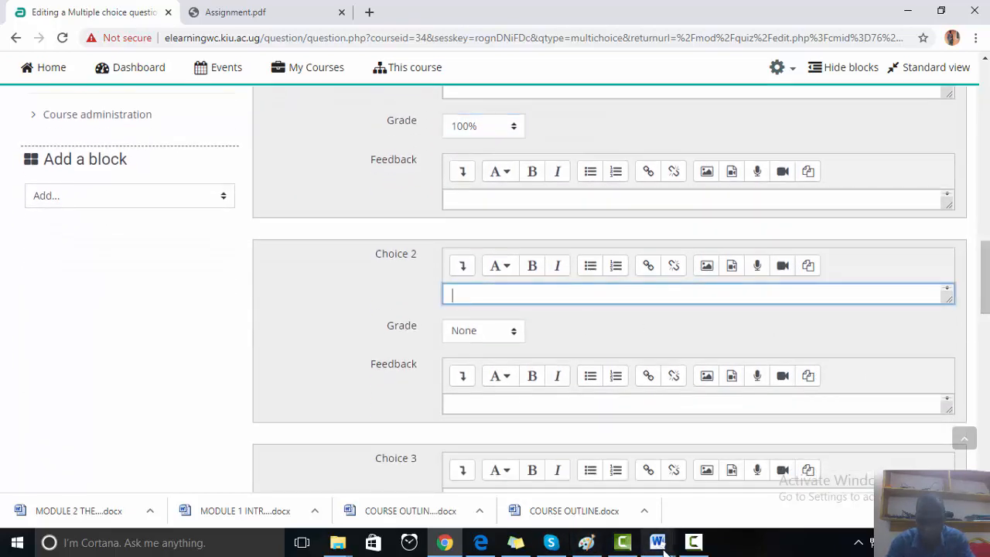
{"action": "mouse_move", "coordinate": [656, 545]}
{"action": "left_click", "coordinate": [811, 484]}
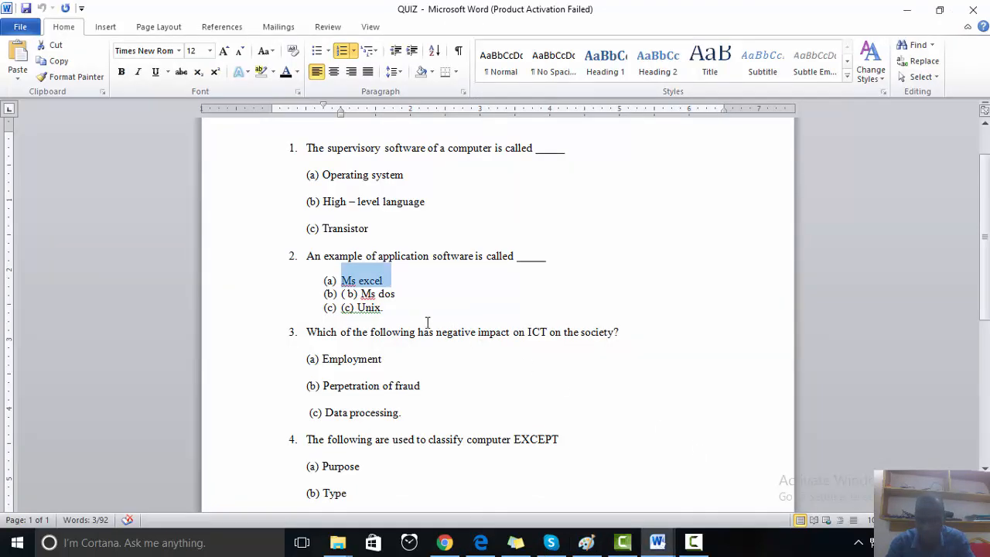
{"action": "left_click_drag", "start_coordinate": [397, 294], "coordinate": [364, 295]}
{"action": "key", "text": "ctrl+c"}
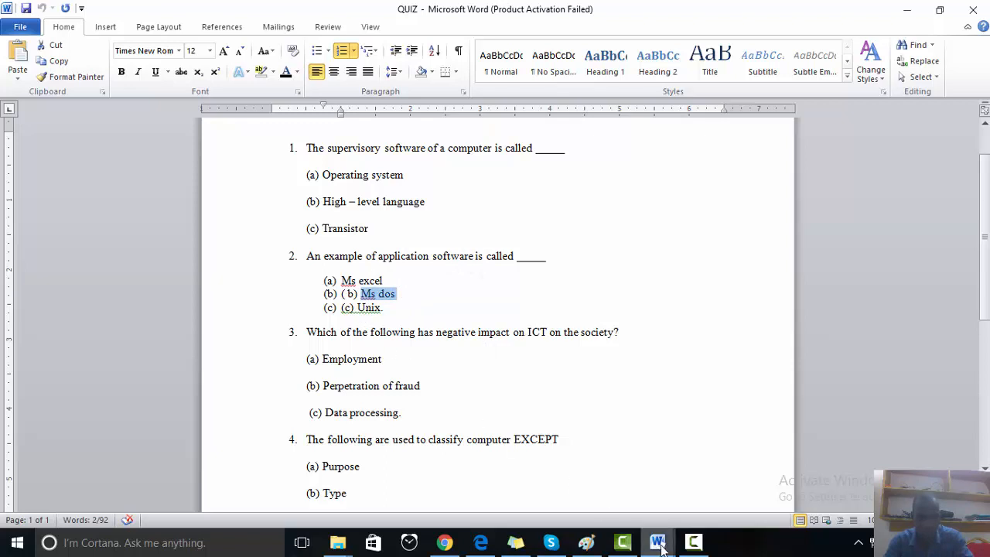
{"action": "left_click", "coordinate": [446, 545]}
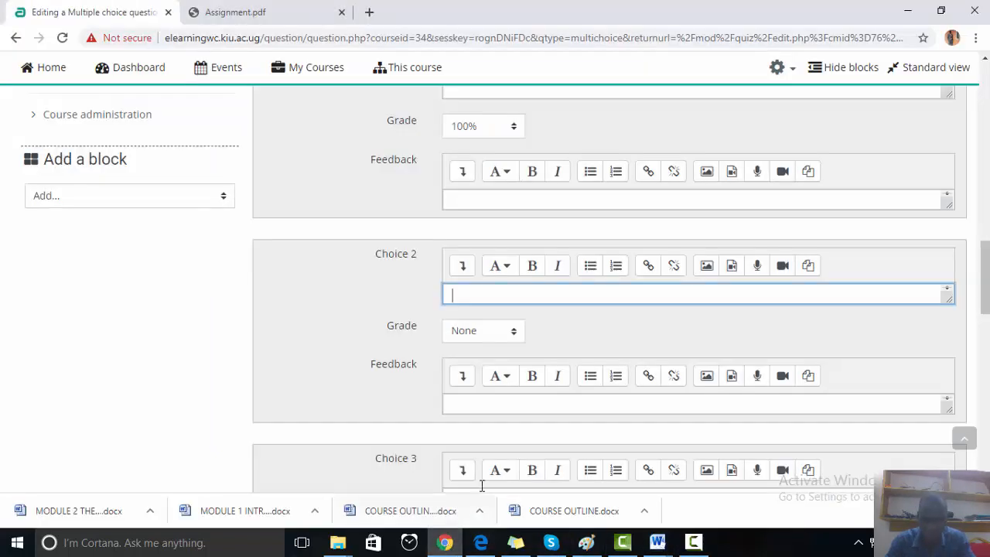
{"action": "key", "text": "ctrl+v"}
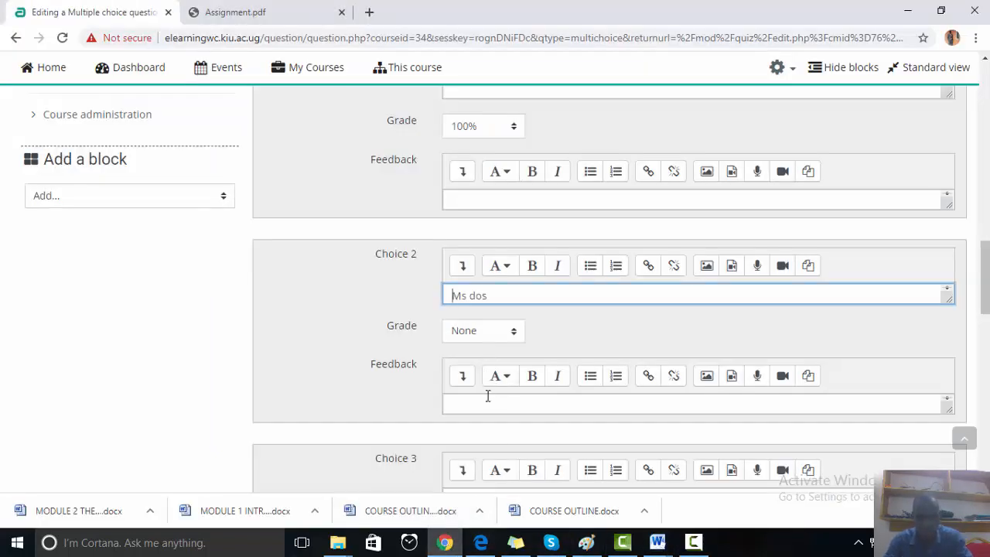
Put 'Unix.' from the QUIZ document into Choice 3 and save the question
{"action": "scroll", "coordinate": [479, 414], "scroll_direction": "down", "scroll_amount": 3}
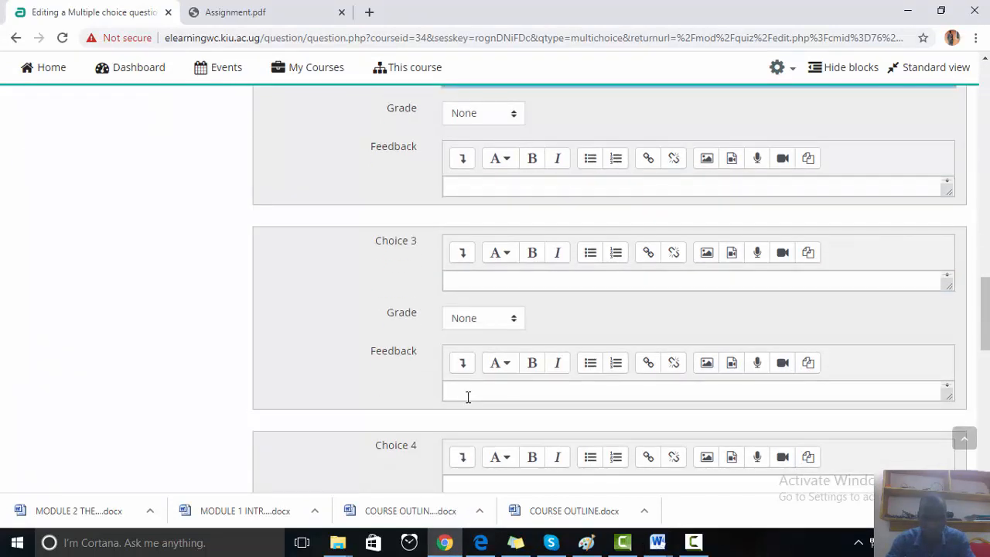
{"action": "left_click", "coordinate": [492, 283]}
{"action": "mouse_move", "coordinate": [666, 550]}
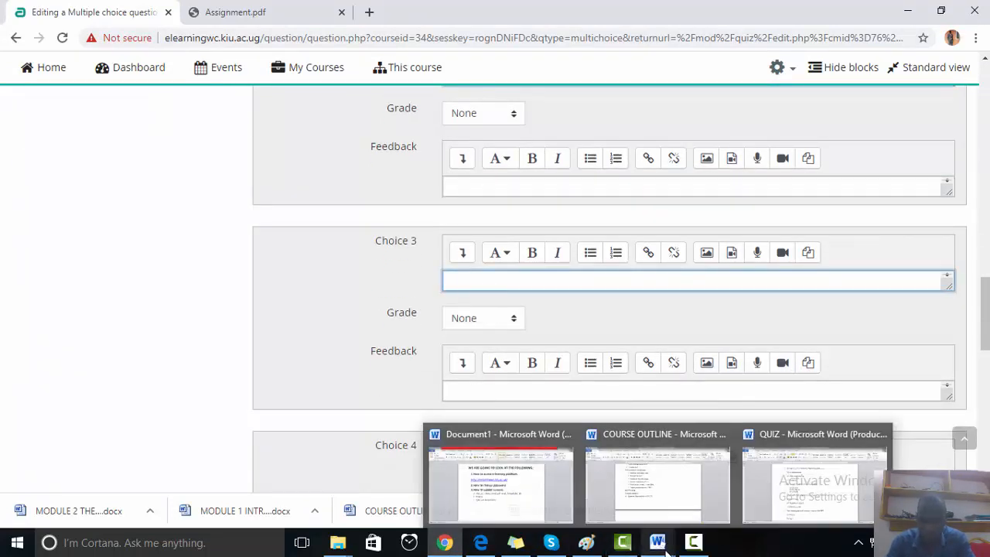
{"action": "left_click", "coordinate": [765, 482]}
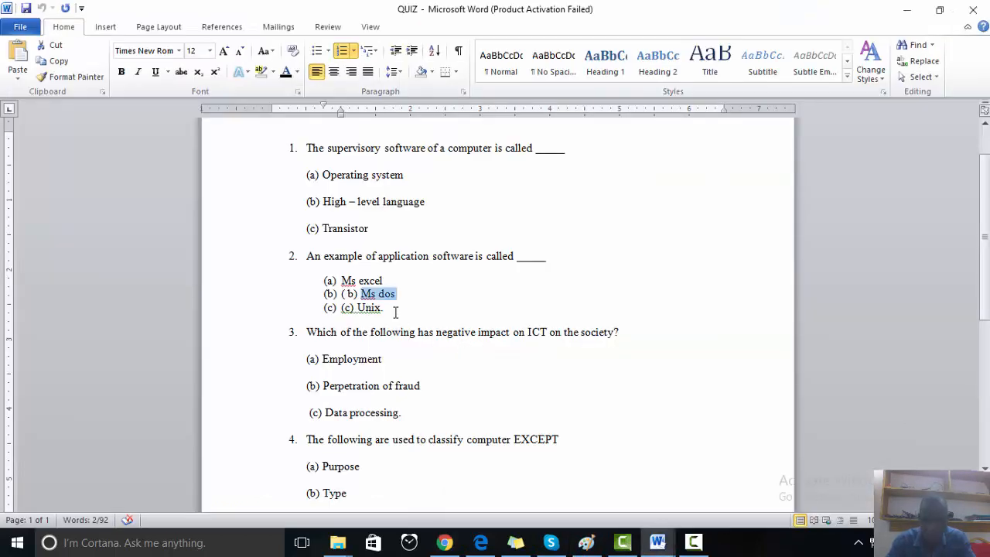
{"action": "left_click_drag", "start_coordinate": [384, 308], "coordinate": [355, 308]}
{"action": "key", "text": "ctrl+c"}
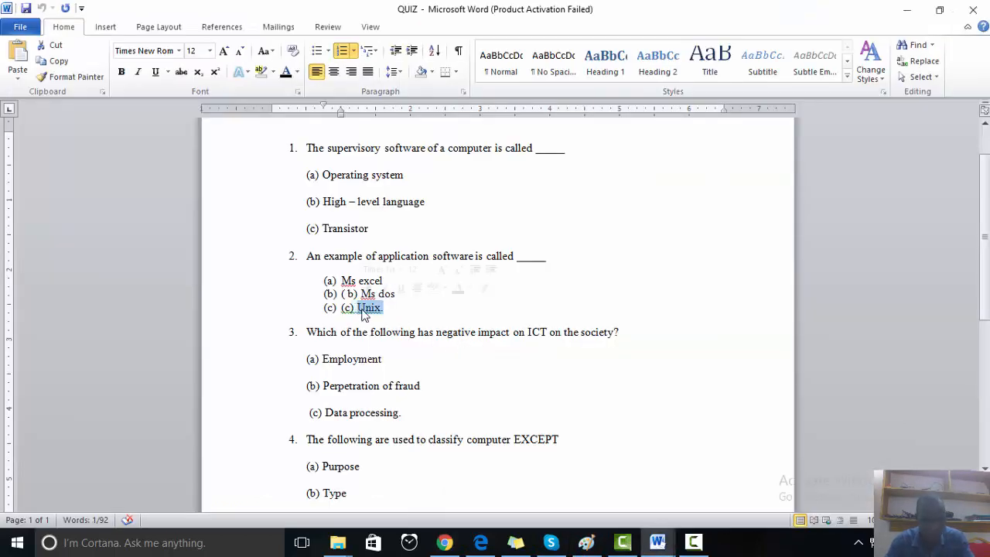
{"action": "left_click", "coordinate": [444, 543]}
{"action": "key", "text": "ctrl+v"}
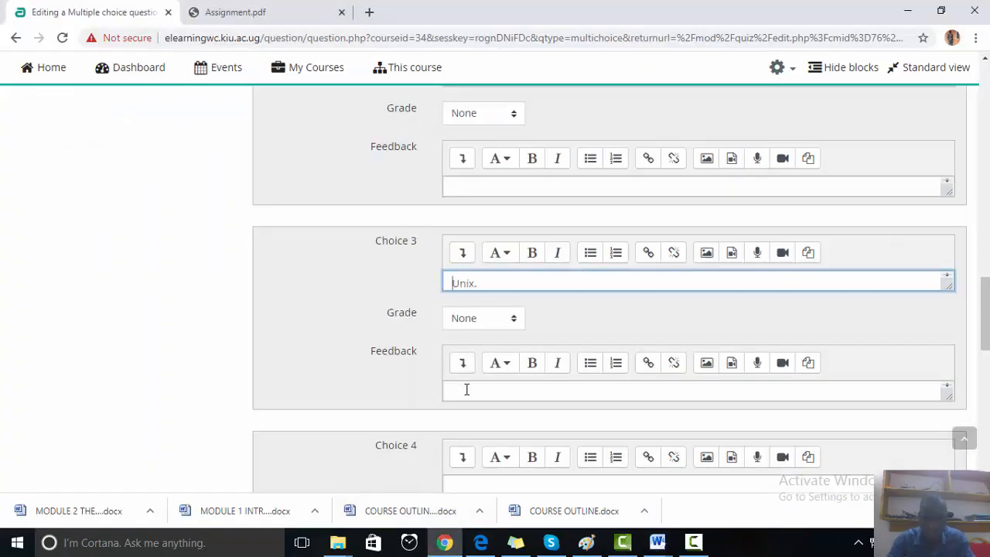
{"action": "scroll", "coordinate": [520, 485], "scroll_direction": "down", "scroll_amount": 10}
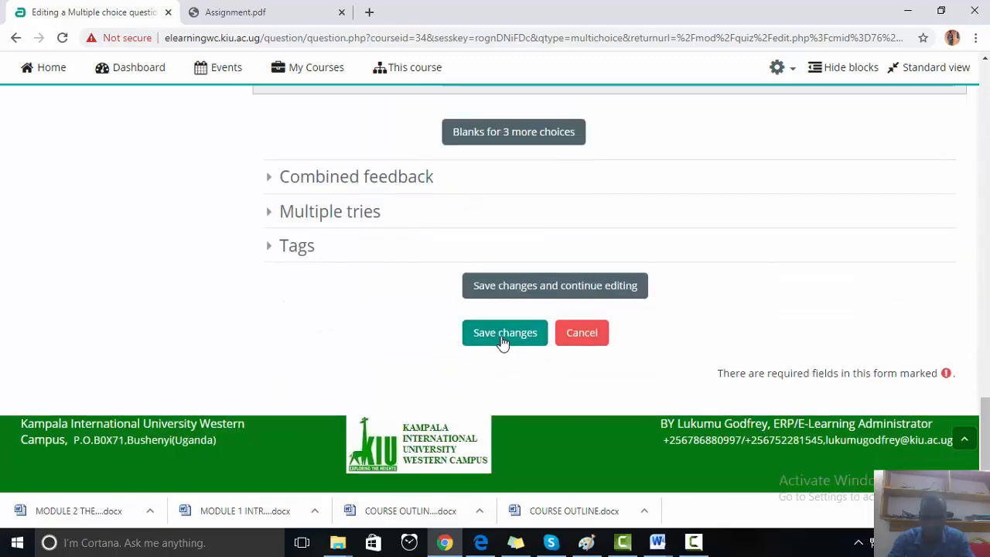
{"action": "left_click", "coordinate": [503, 340]}
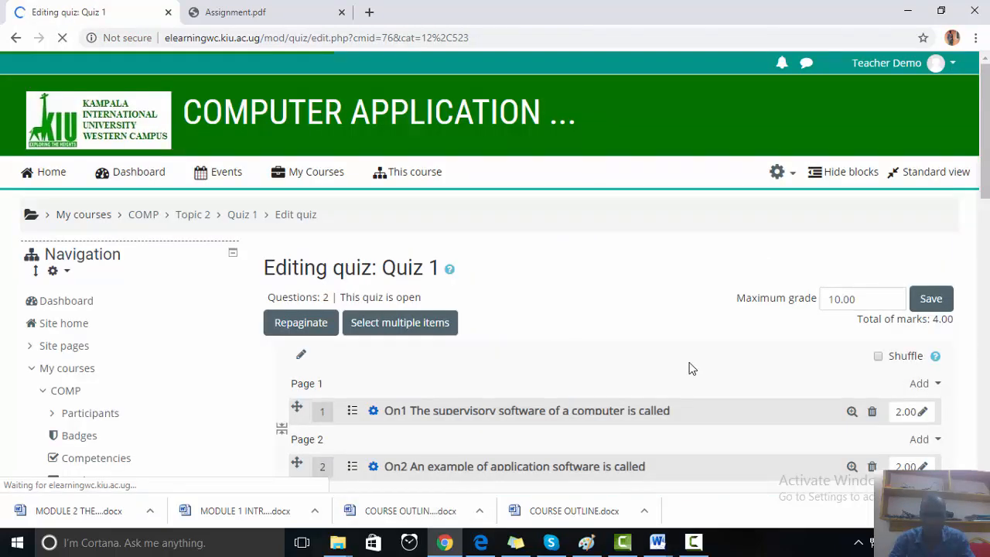
Add a new Multiple choice question at the end of Quiz 1 and bring the QUIZ document forward
{"action": "scroll", "coordinate": [692, 369], "scroll_direction": "down", "scroll_amount": 3}
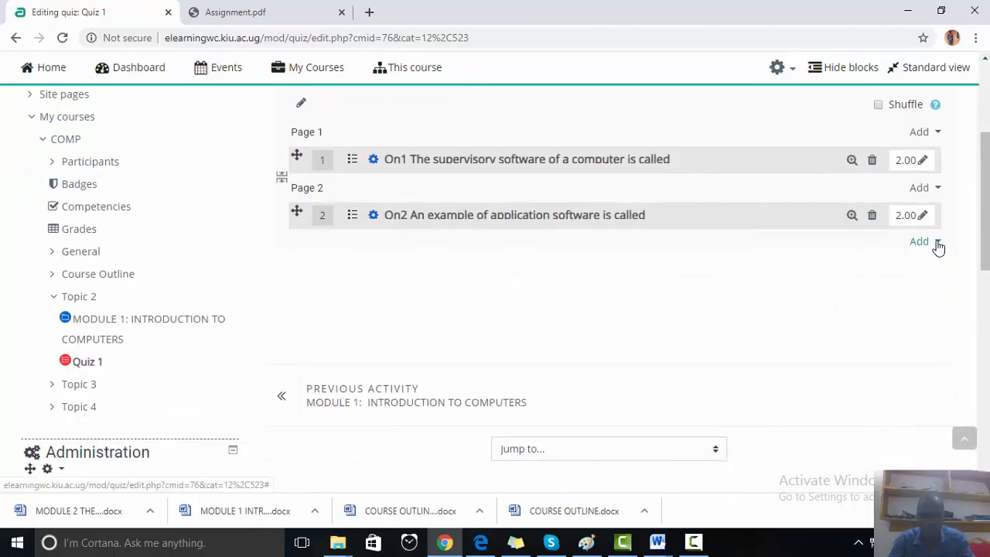
{"action": "left_click", "coordinate": [927, 243]}
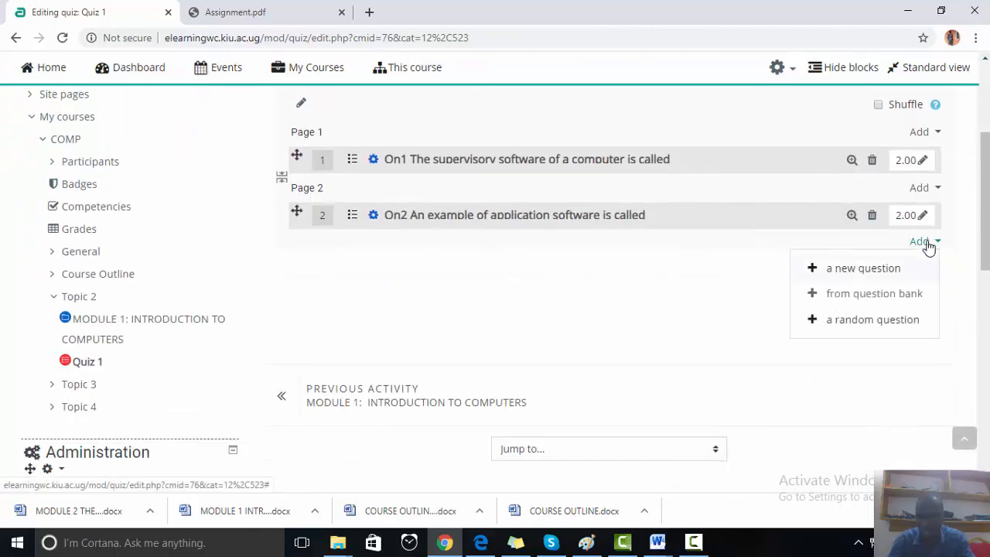
{"action": "left_click", "coordinate": [850, 271]}
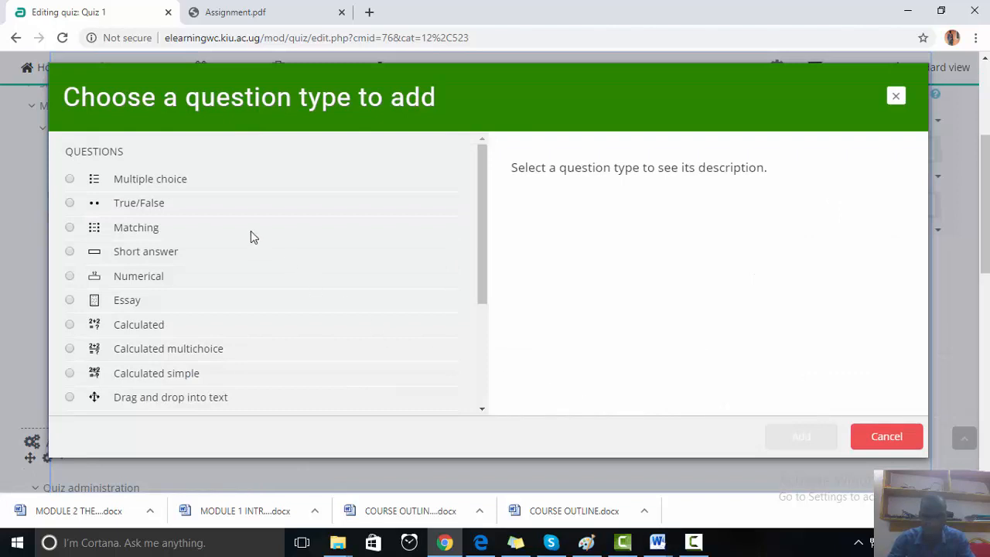
{"action": "left_click", "coordinate": [170, 179]}
{"action": "left_click", "coordinate": [822, 438]}
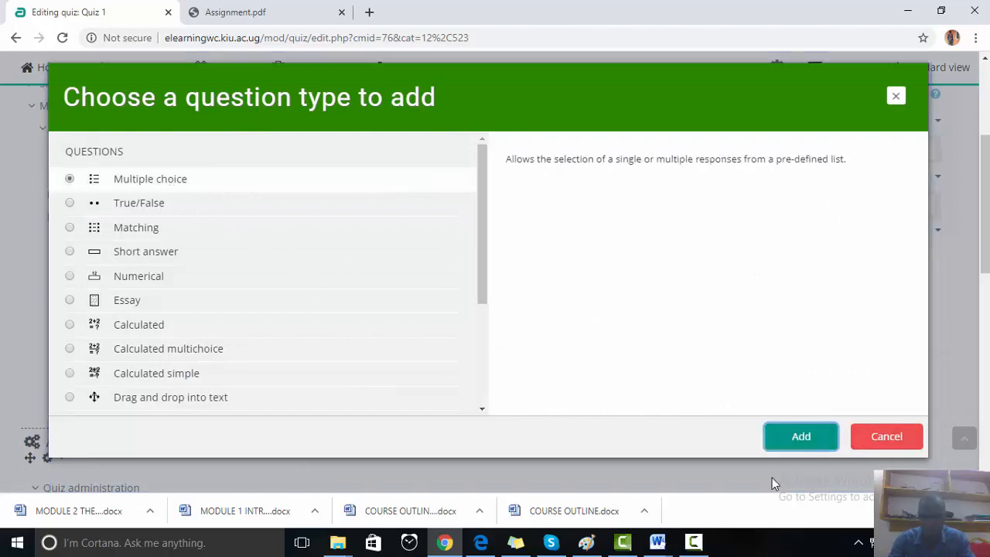
{"action": "mouse_move", "coordinate": [658, 542]}
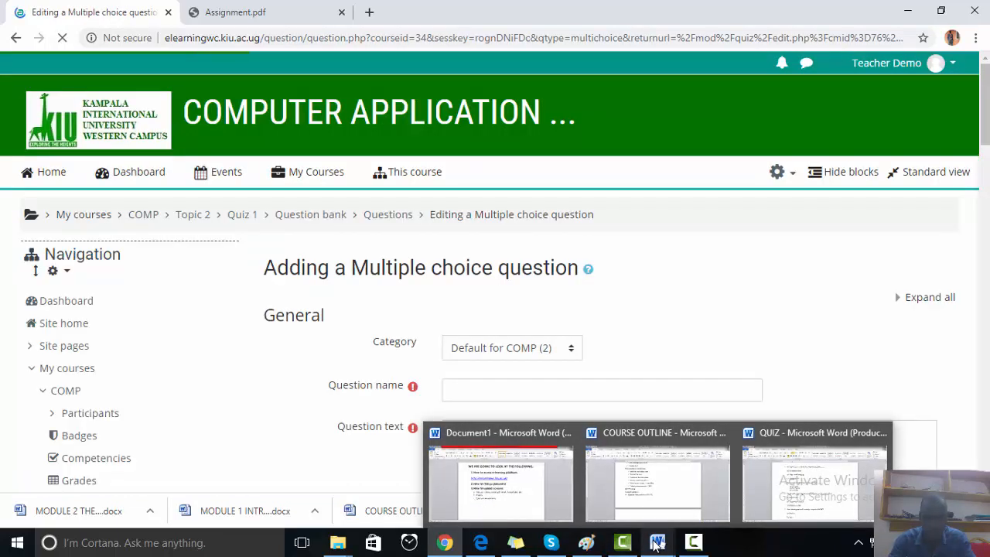
{"action": "left_click", "coordinate": [795, 502]}
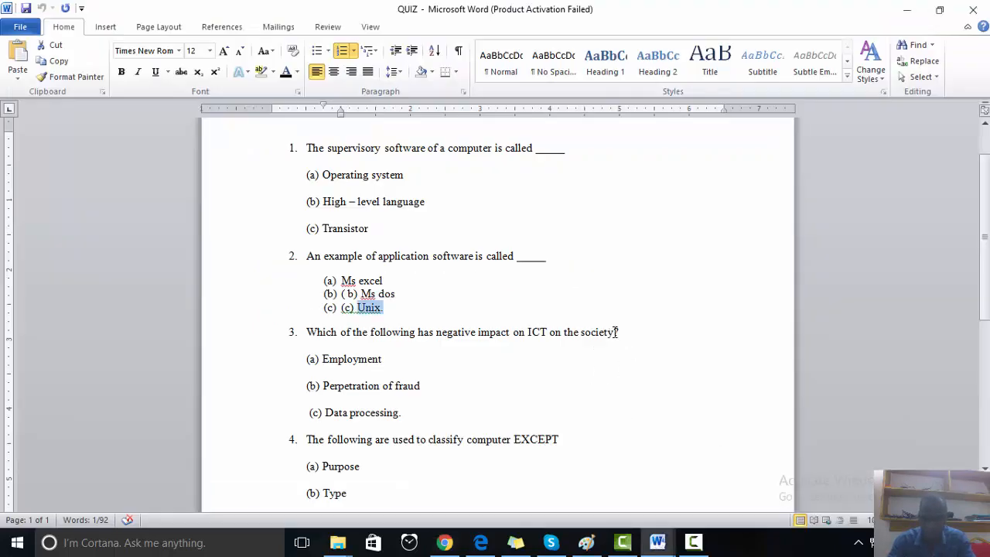
Select the whole question 3 line in the QUIZ document, then switch back to Moodle
{"action": "left_click_drag", "start_coordinate": [616, 332], "coordinate": [436, 331]}
{"action": "left_click", "coordinate": [654, 359]}
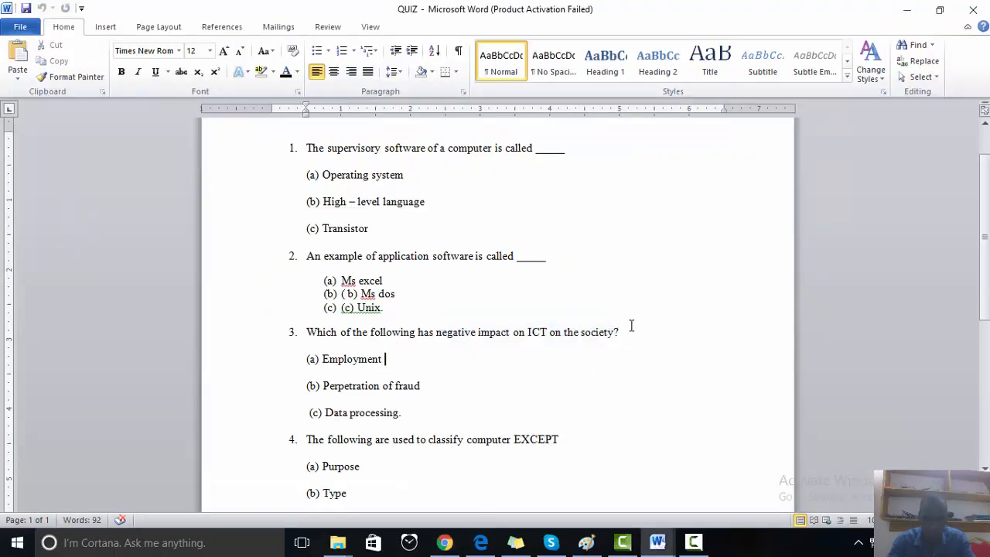
{"action": "left_click_drag", "start_coordinate": [632, 325], "coordinate": [451, 348]}
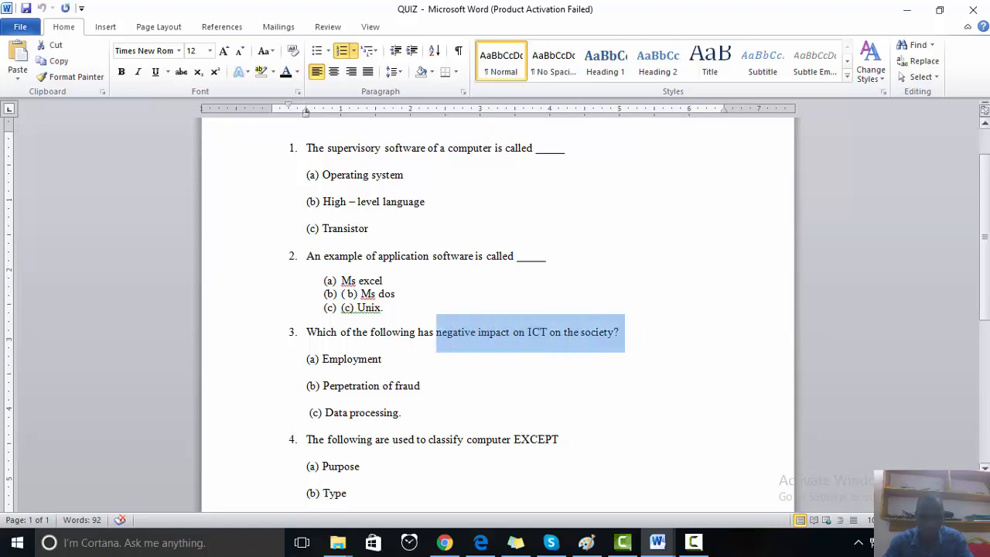
{"action": "left_click", "coordinate": [653, 335]}
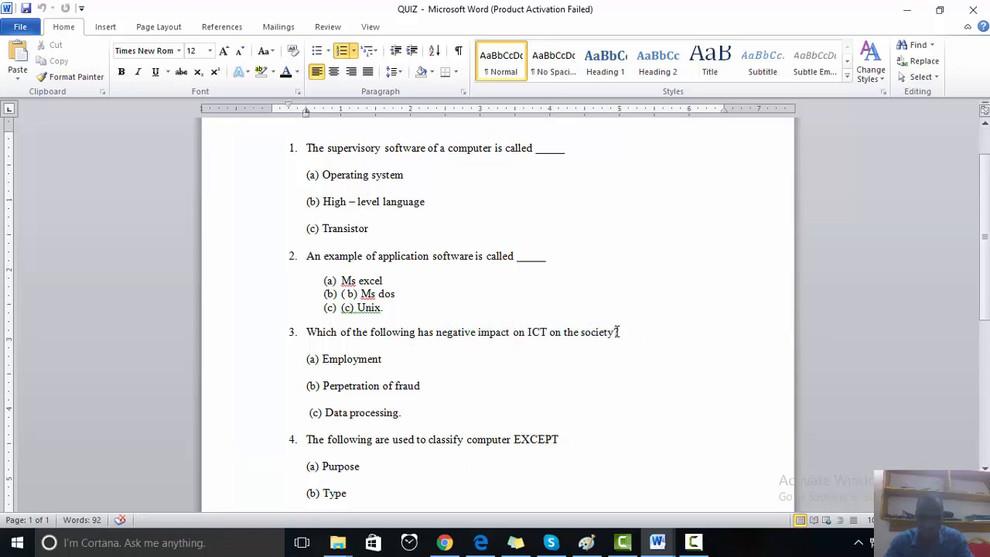
{"action": "left_click_drag", "start_coordinate": [620, 331], "coordinate": [328, 348]}
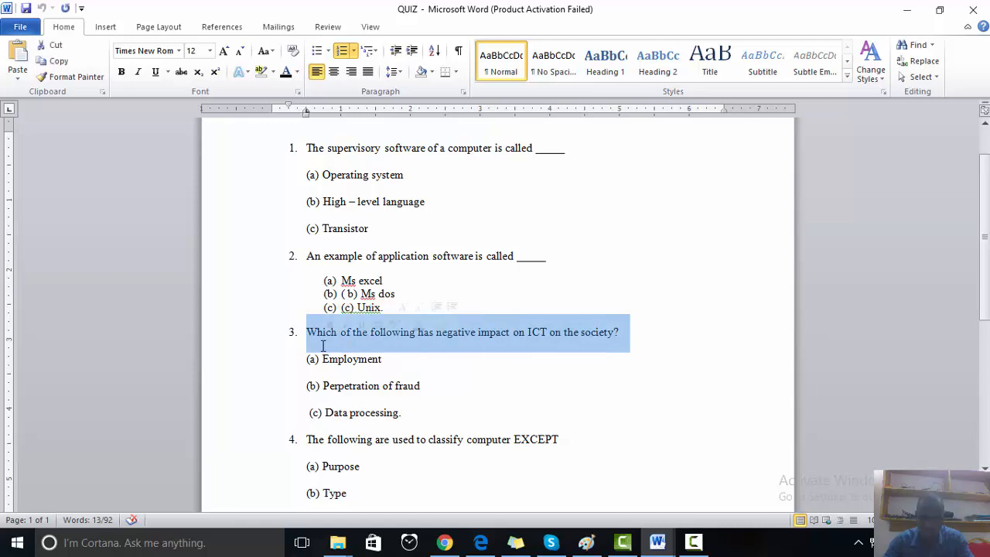
{"action": "left_click", "coordinate": [658, 543]}
{"action": "left_click", "coordinate": [797, 486]}
{"action": "left_click", "coordinate": [446, 544]}
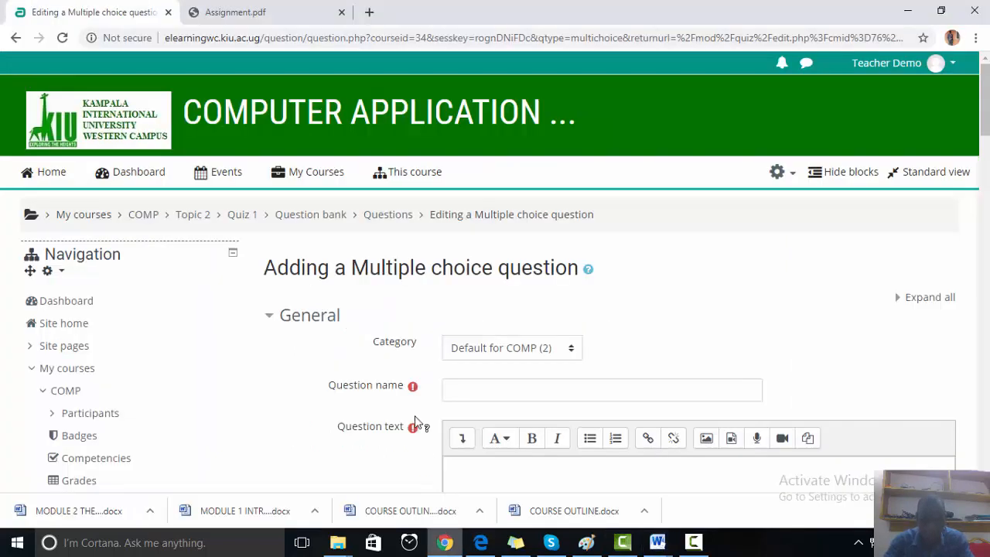
Name the question 'Qn3' and paste the ICT negative-impact sentence as its text
{"action": "left_click", "coordinate": [476, 396]}
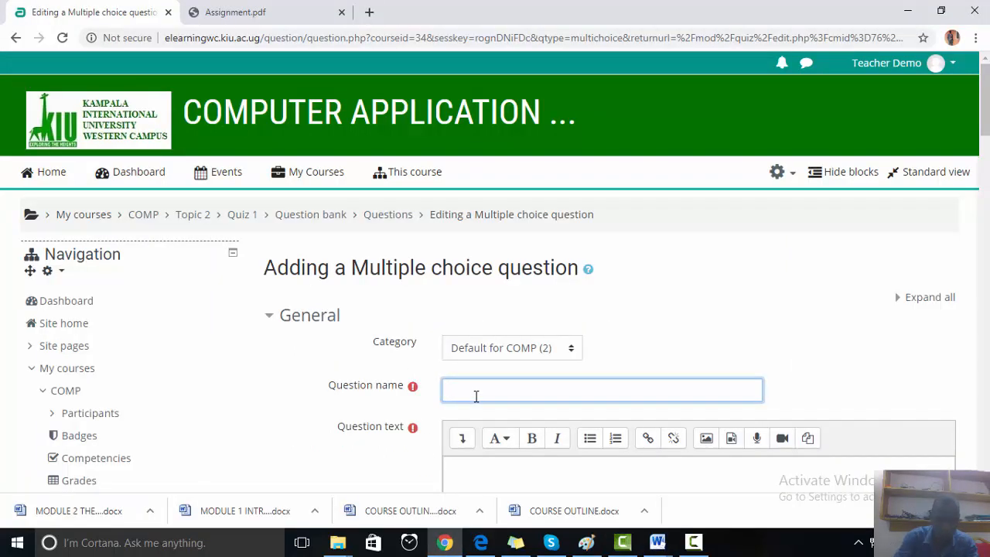
{"action": "type", "text": "Qn3"}
{"action": "scroll", "coordinate": [475, 410], "scroll_direction": "down", "scroll_amount": 1}
{"action": "left_click", "coordinate": [470, 399]}
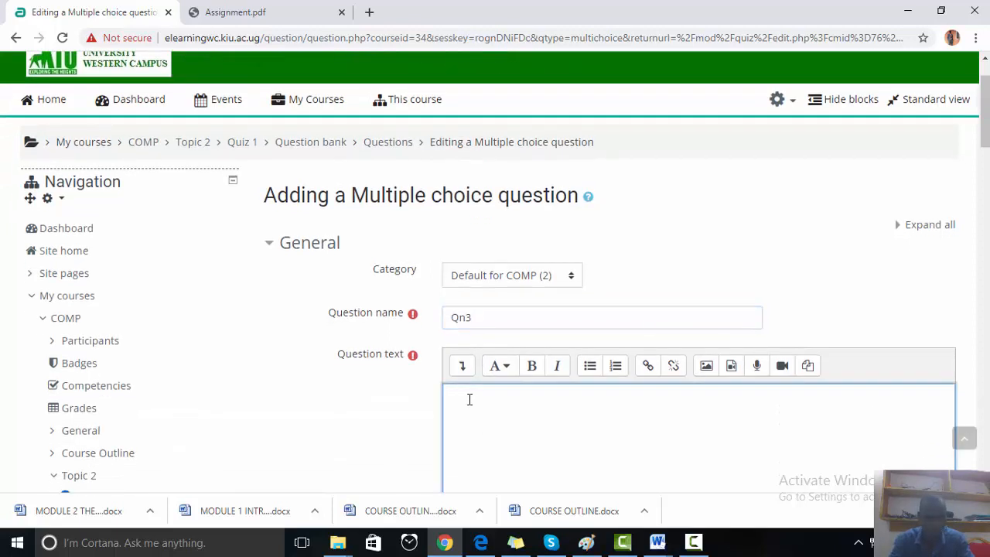
{"action": "type", "text": "1. Which of the following has negative impact on ICT on the society?"}
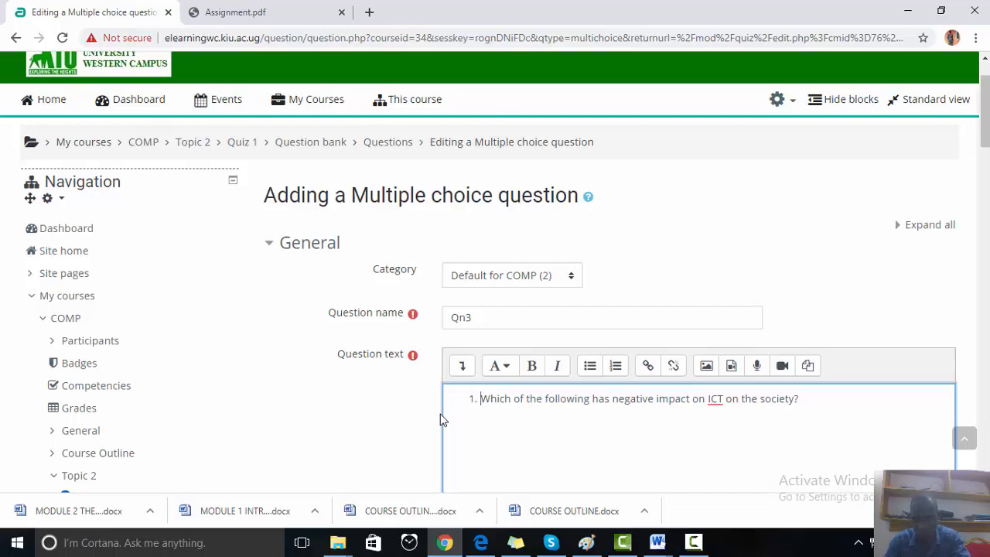
{"action": "double_click", "coordinate": [487, 399]}
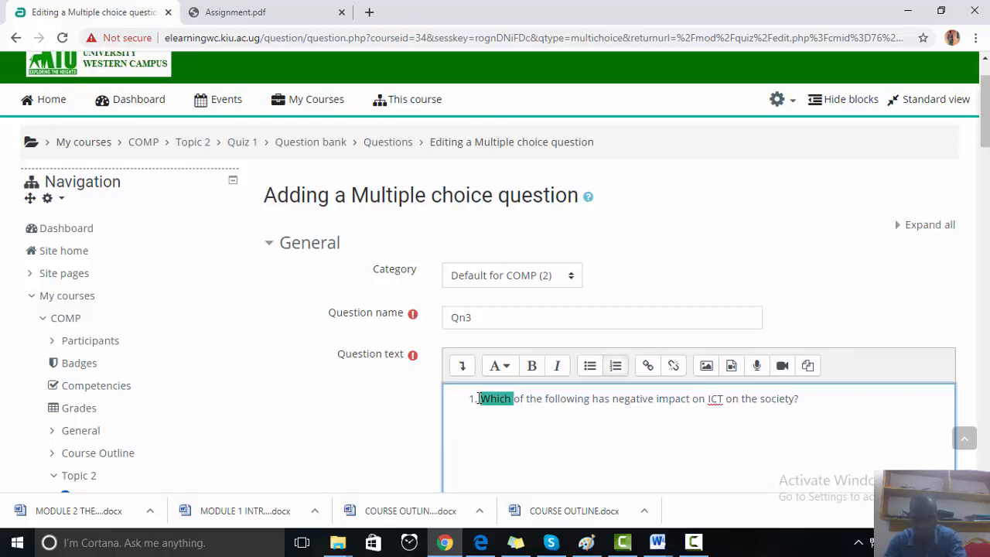
{"action": "left_click", "coordinate": [478, 398]}
{"action": "scroll", "coordinate": [511, 419], "scroll_direction": "down", "scroll_amount": 6}
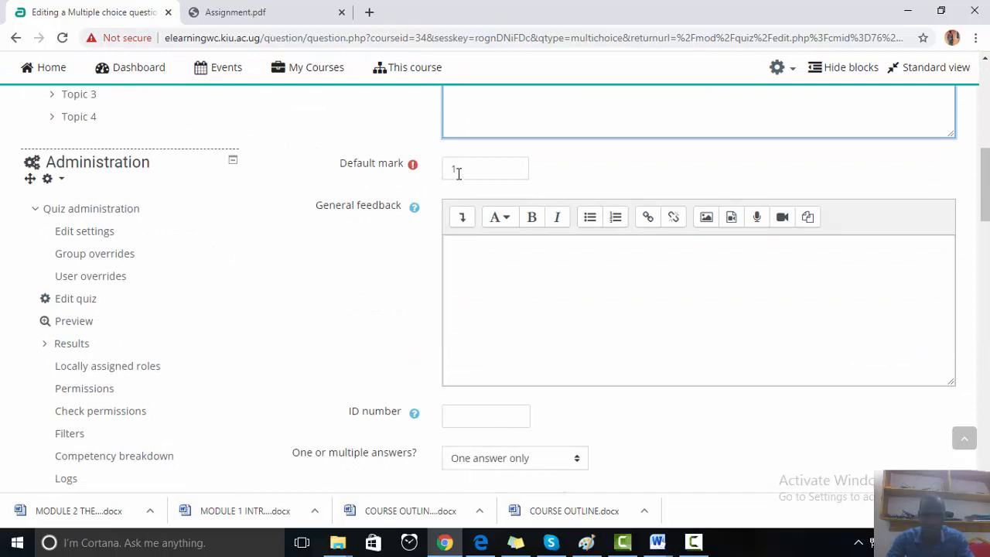
Set the question's default mark to 2
{"action": "double_click", "coordinate": [458, 173]}
{"action": "type", "text": "2"}
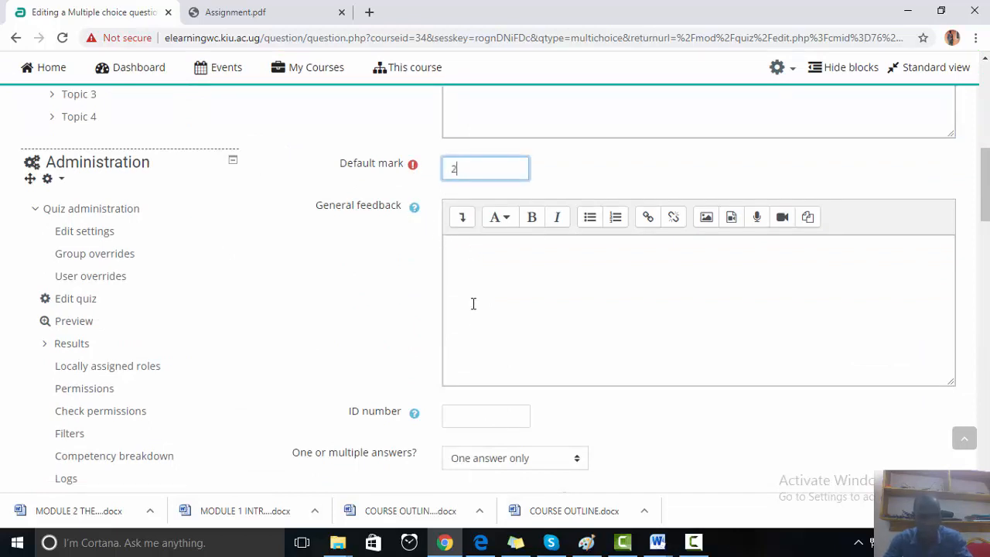
{"action": "scroll", "coordinate": [473, 303], "scroll_direction": "down", "scroll_amount": 4}
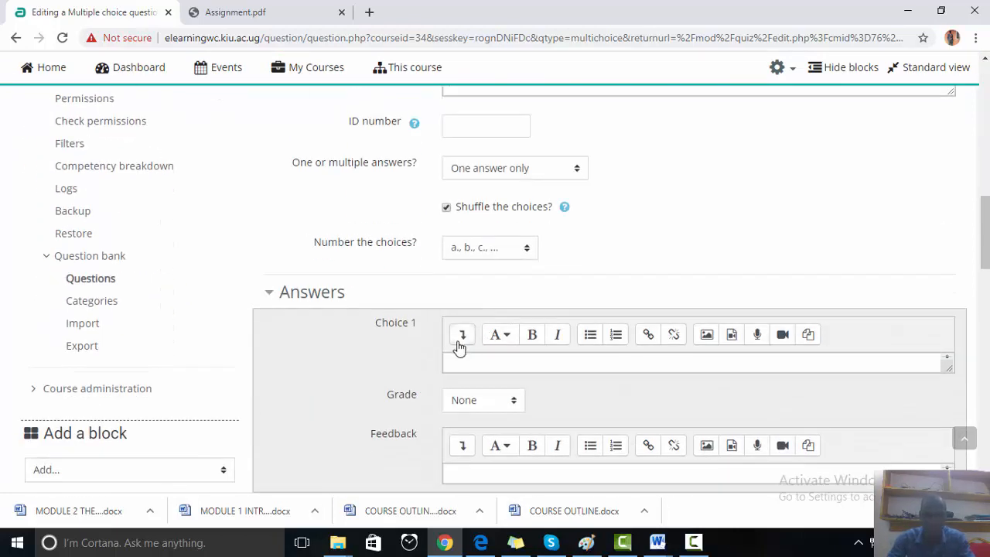
Copy 'Employment' from the QUIZ document into Choice 1
{"action": "left_click", "coordinate": [657, 543]}
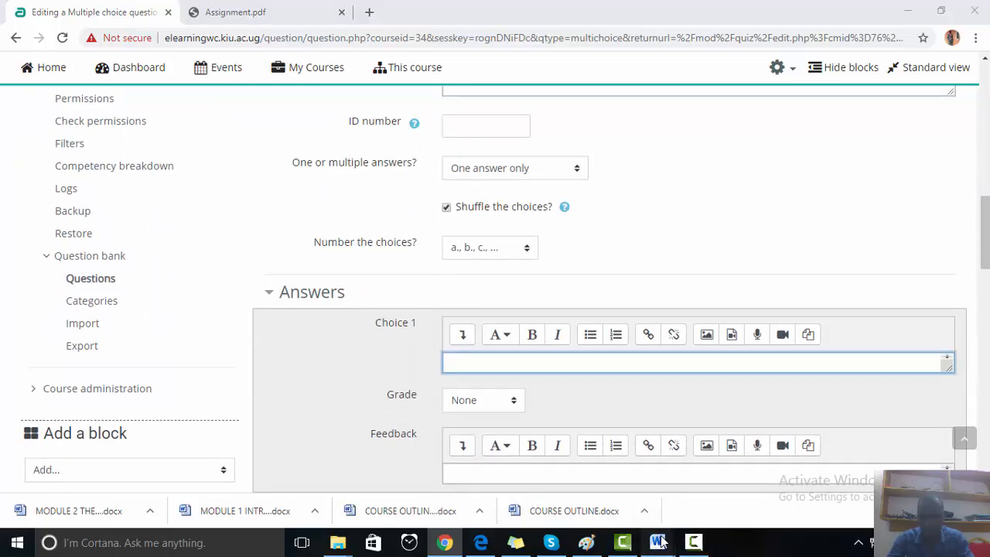
{"action": "left_click", "coordinate": [780, 484]}
{"action": "left_click_drag", "start_coordinate": [390, 358], "coordinate": [326, 363]}
{"action": "key", "text": "ctrl+c"}
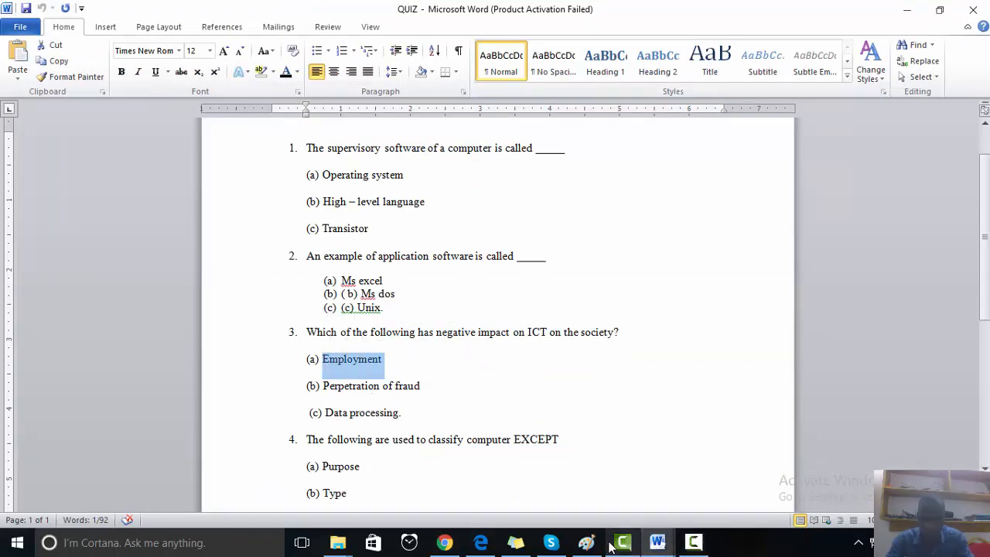
{"action": "left_click", "coordinate": [445, 543]}
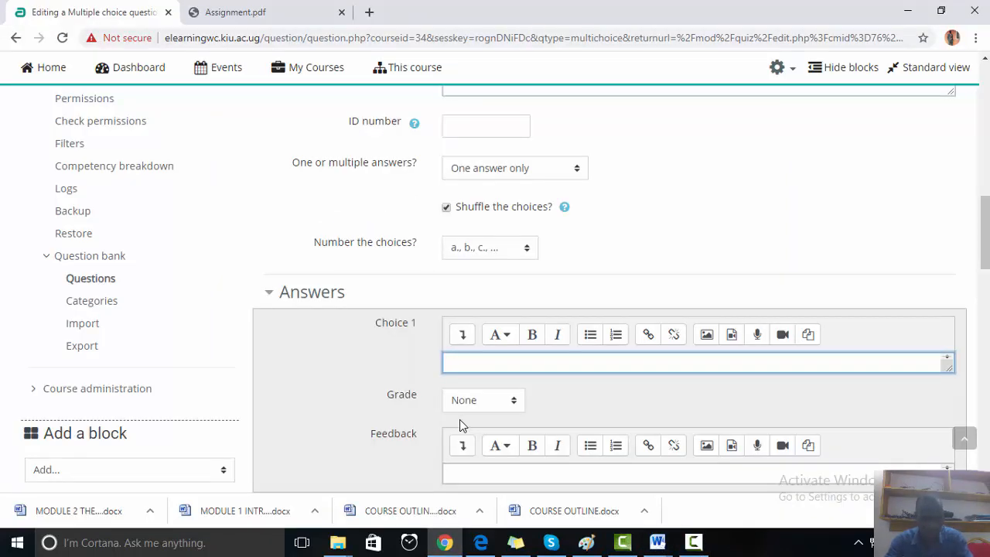
{"action": "key", "text": "ctrl+v"}
{"action": "scroll", "coordinate": [500, 454], "scroll_direction": "up", "scroll_amount": 7}
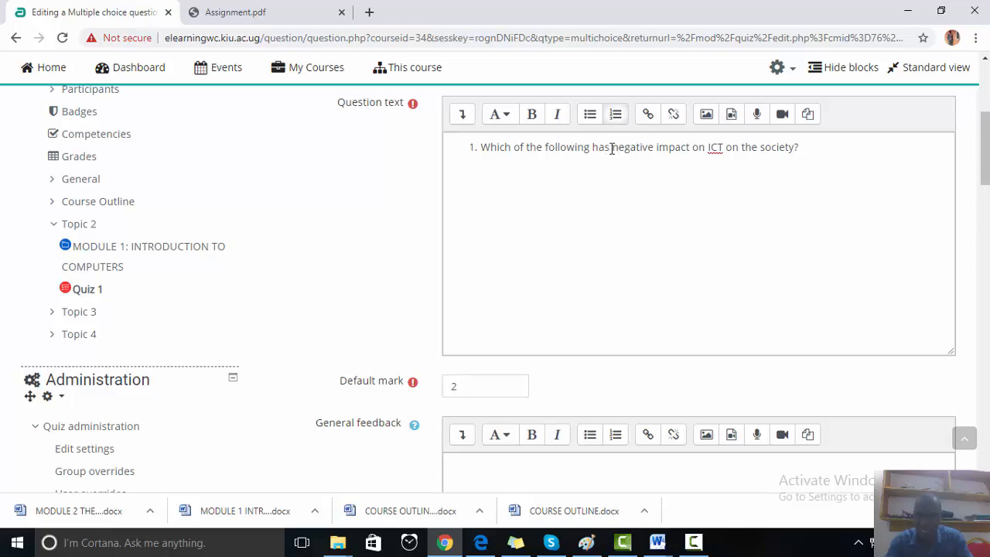
Change 'has' to 'is' and 'on ICT' to 'of ICT' in the question text
{"action": "left_click_drag", "start_coordinate": [610, 147], "coordinate": [590, 150]}
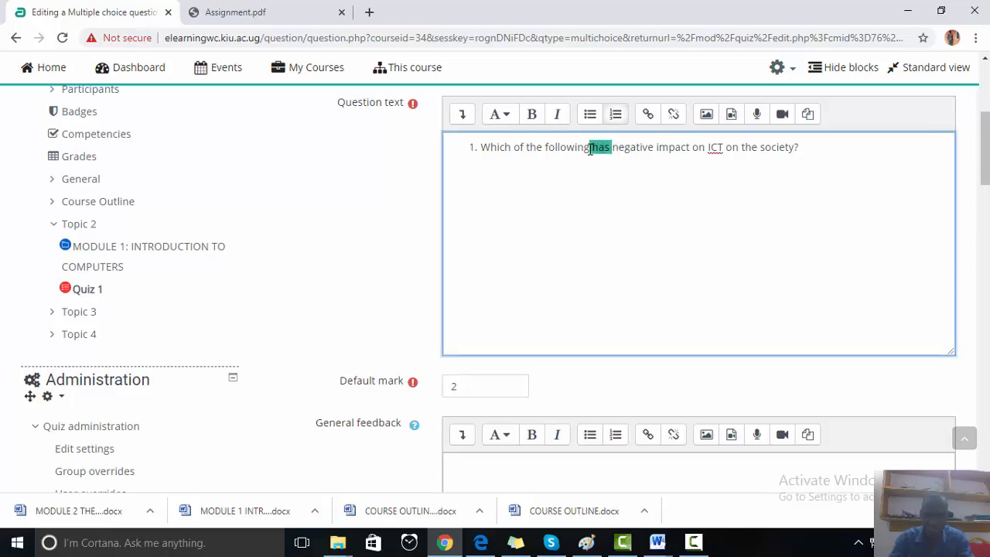
{"action": "type", "text": "is"}
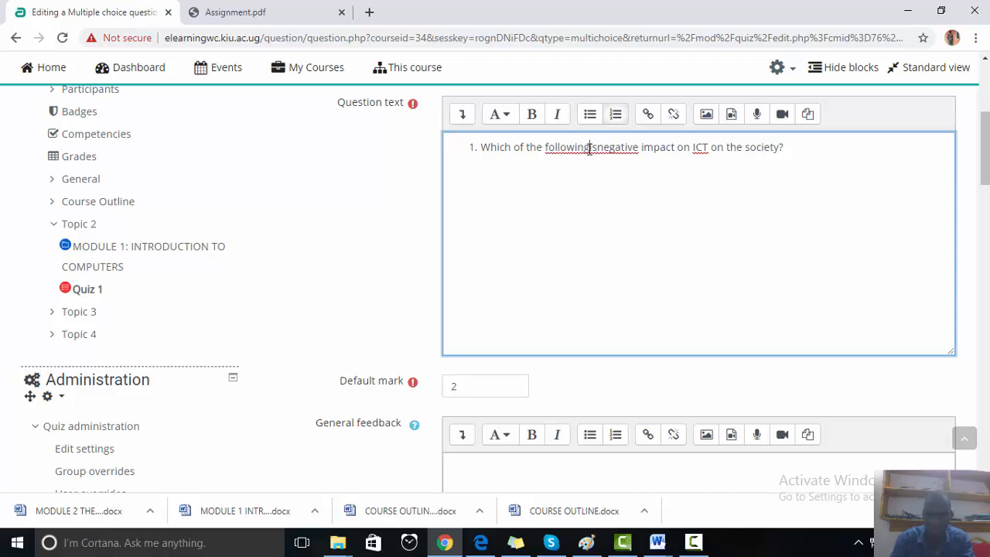
{"action": "key", "text": "Left"}
{"action": "key", "text": "Left"}
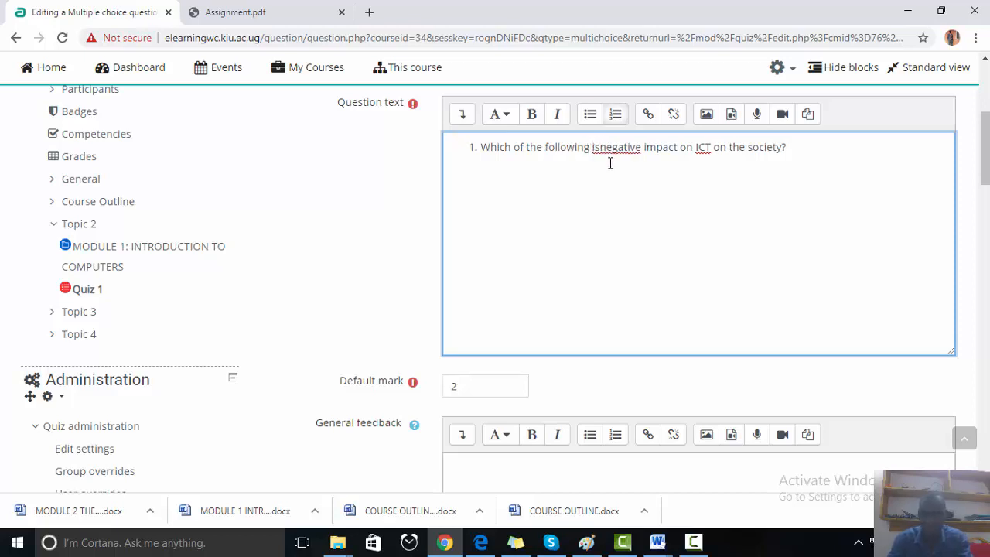
{"action": "left_click", "coordinate": [600, 147]}
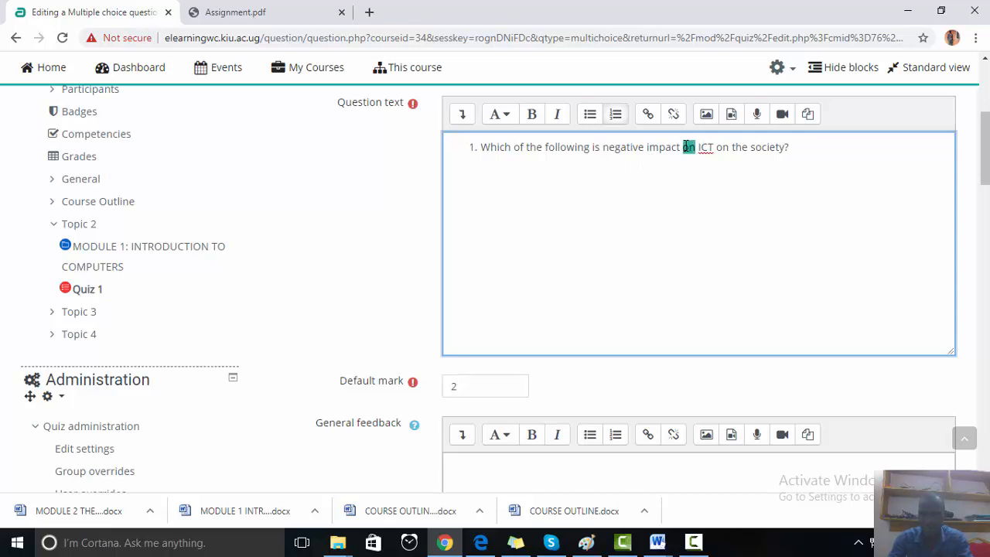
{"action": "type", "text": "f"}
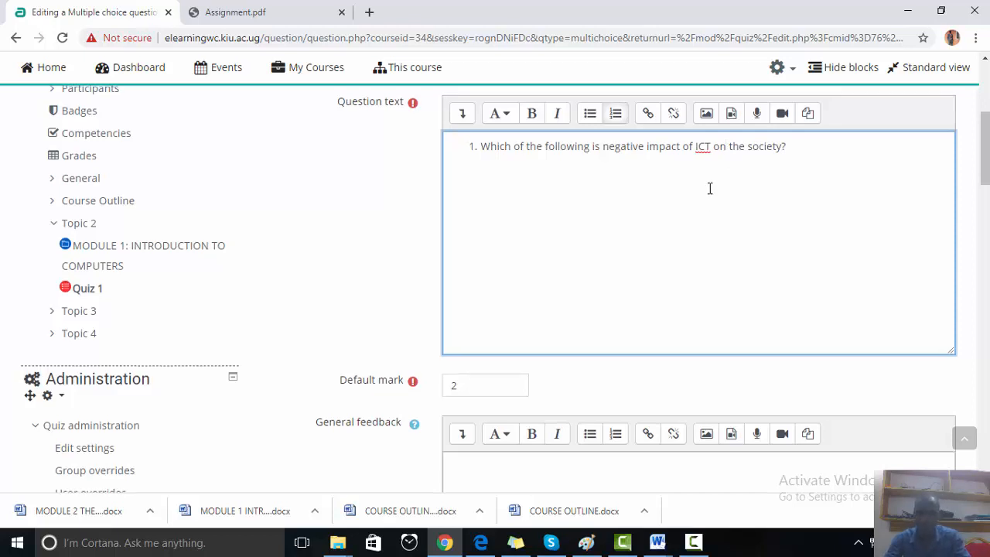
{"action": "scroll", "coordinate": [710, 188], "scroll_direction": "down", "scroll_amount": 5}
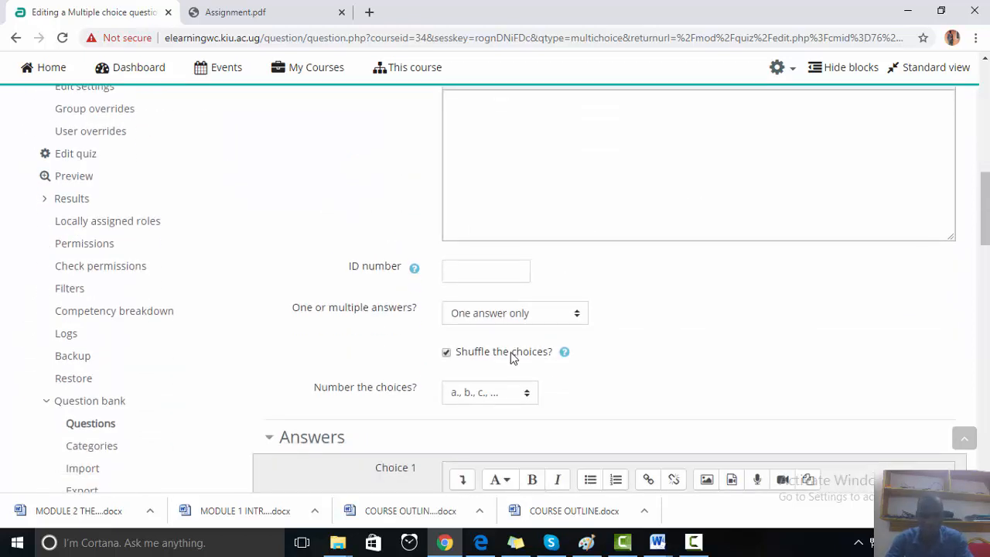
{"action": "scroll", "coordinate": [521, 410], "scroll_direction": "down", "scroll_amount": 1}
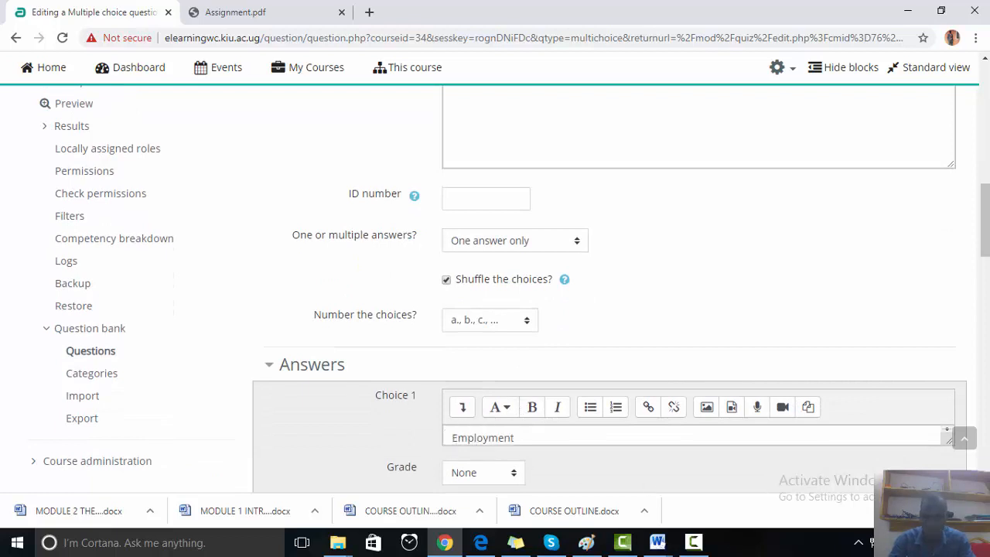
{"action": "scroll", "coordinate": [688, 304], "scroll_direction": "down", "scroll_amount": 4}
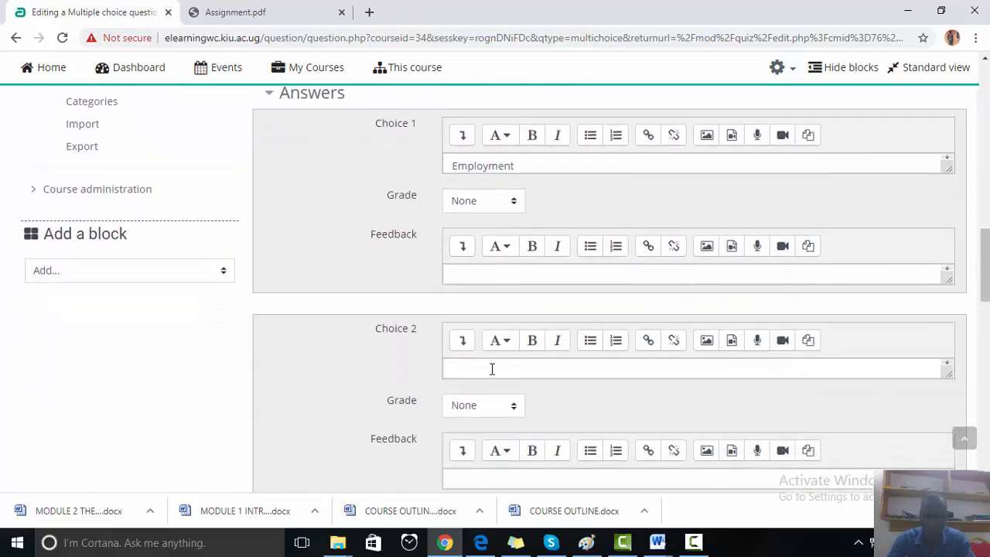
Copy 'Perpetration of fraud' from the QUIZ document into Choice 2
{"action": "left_click", "coordinate": [492, 369]}
{"action": "left_click", "coordinate": [658, 542]}
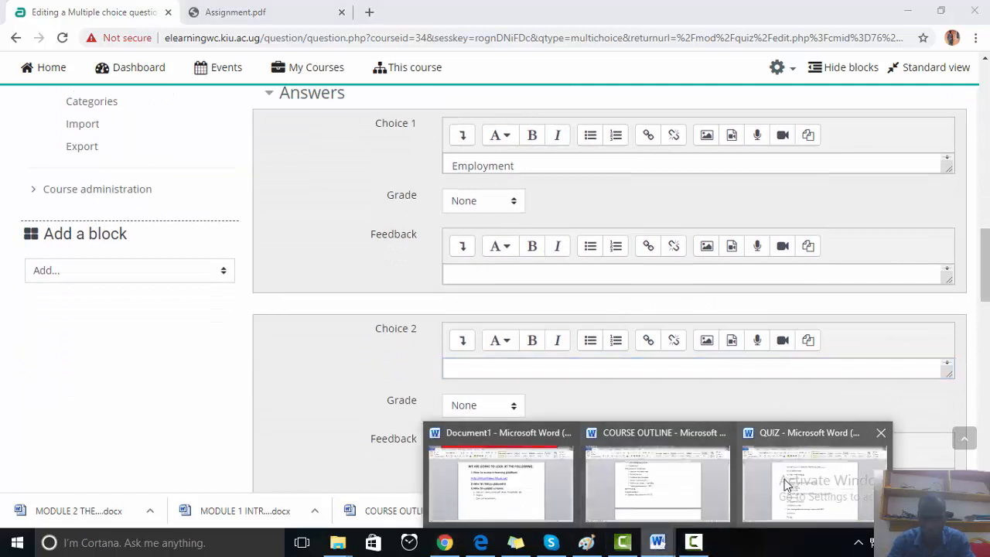
{"action": "left_click", "coordinate": [785, 484]}
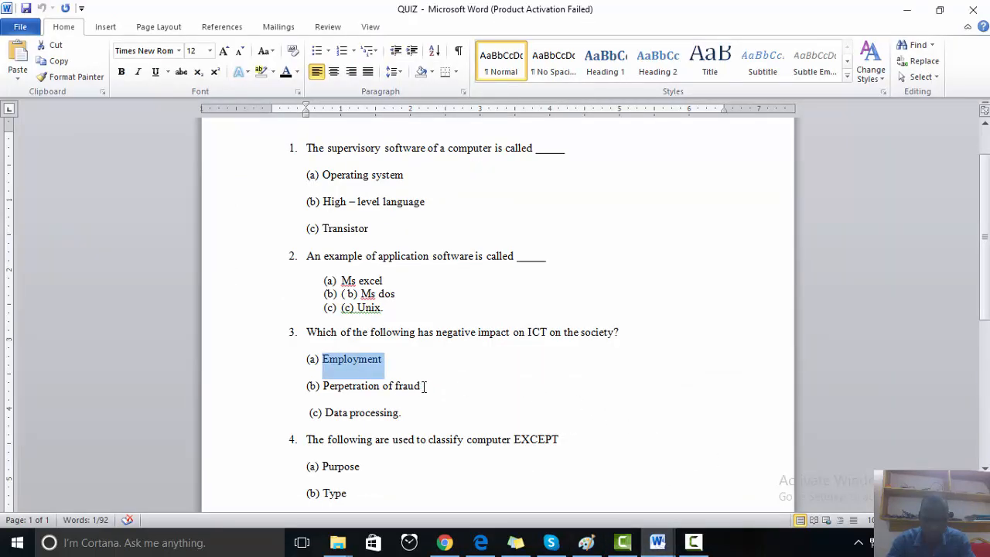
{"action": "left_click_drag", "start_coordinate": [424, 386], "coordinate": [360, 386]}
{"action": "key", "text": "ctrl+c"}
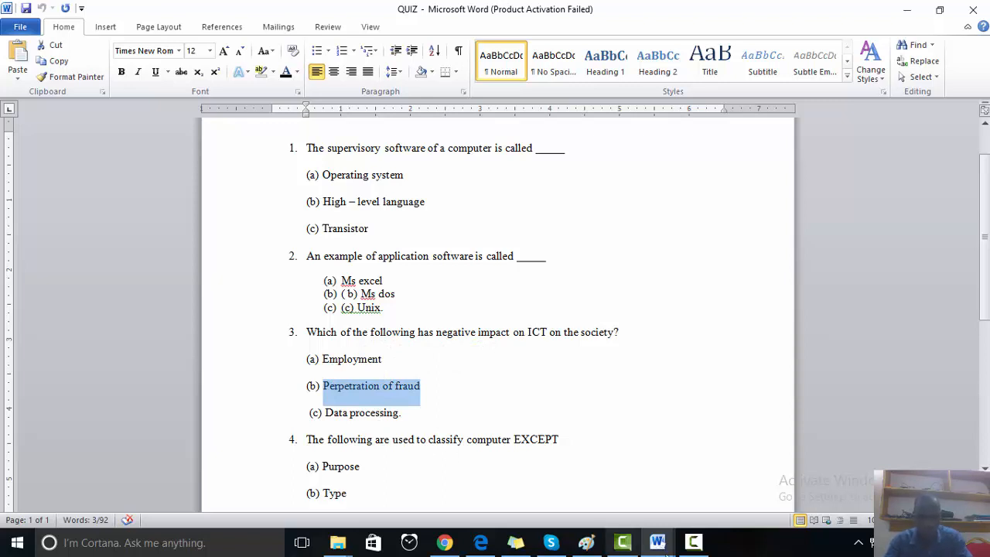
{"action": "left_click", "coordinate": [444, 543]}
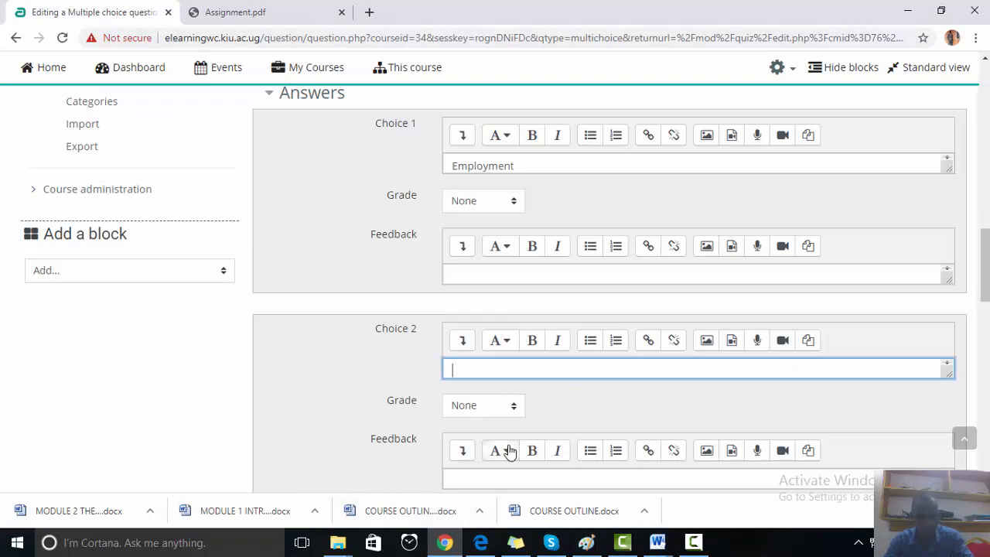
{"action": "key", "text": "ctrl+v"}
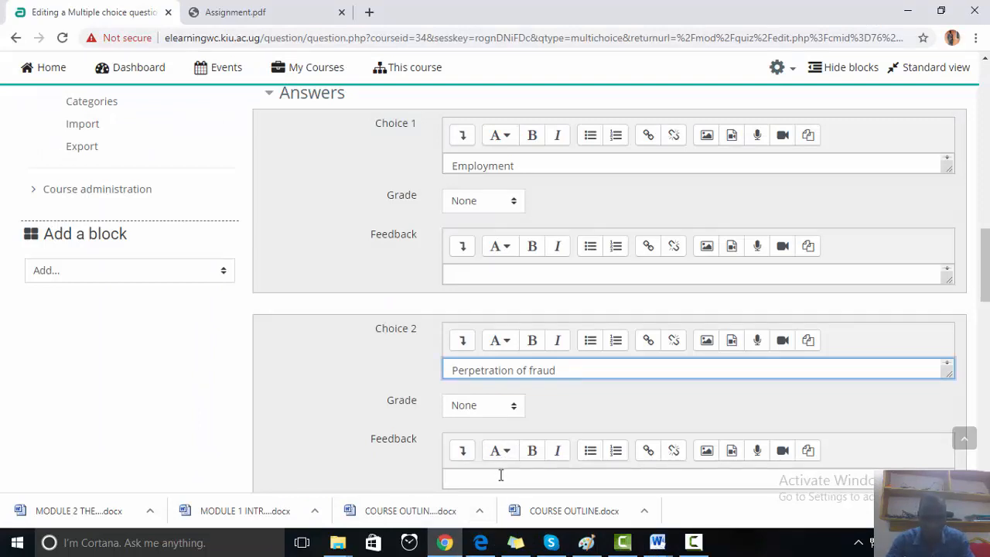
{"action": "scroll", "coordinate": [500, 474], "scroll_direction": "down", "scroll_amount": 2}
Put 'Data processing.' into Choice 3 and give Choice 2 a 100% grade
{"action": "left_click", "coordinate": [460, 423]}
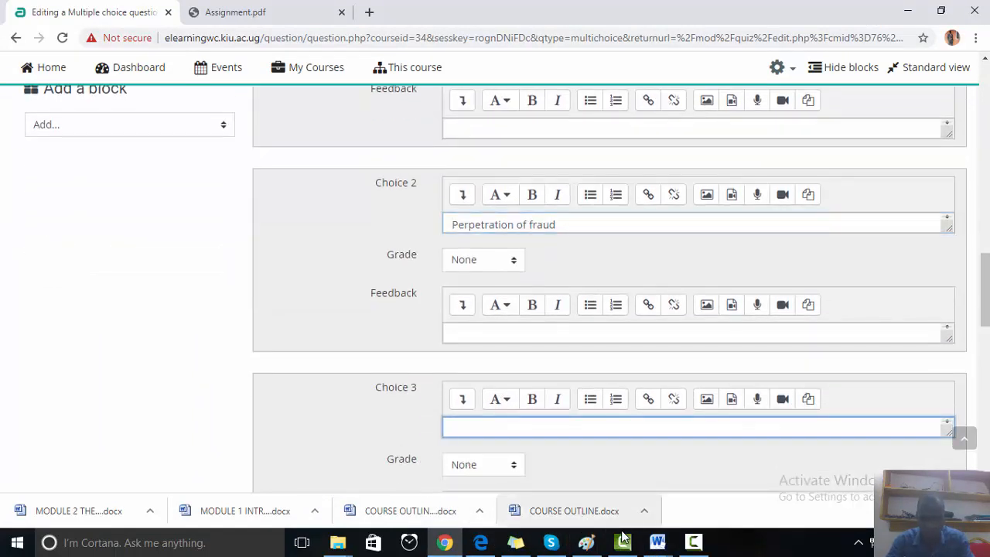
{"action": "mouse_move", "coordinate": [657, 542]}
{"action": "left_click", "coordinate": [790, 504]}
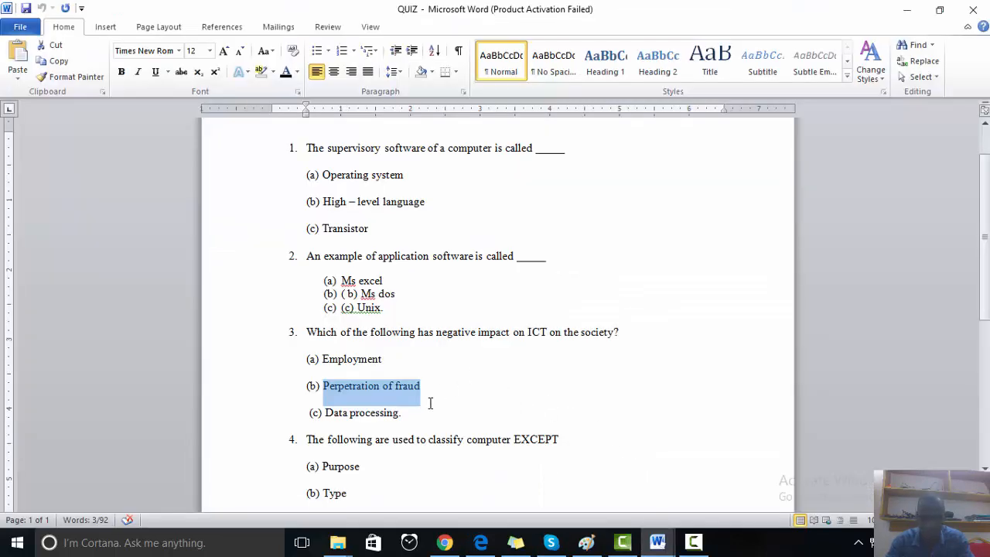
{"action": "left_click_drag", "start_coordinate": [402, 413], "coordinate": [337, 414]}
{"action": "key", "text": "ctrl+c"}
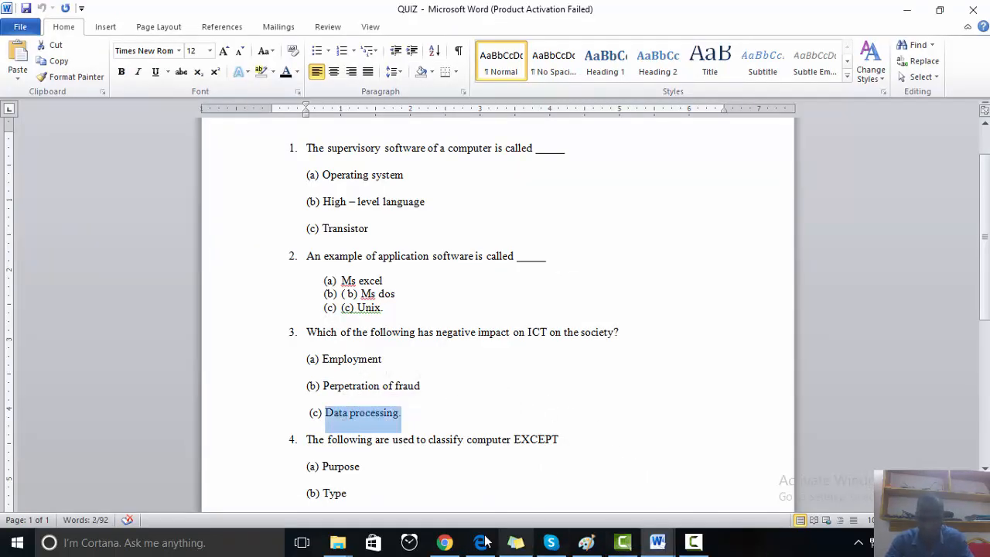
{"action": "left_click", "coordinate": [449, 544]}
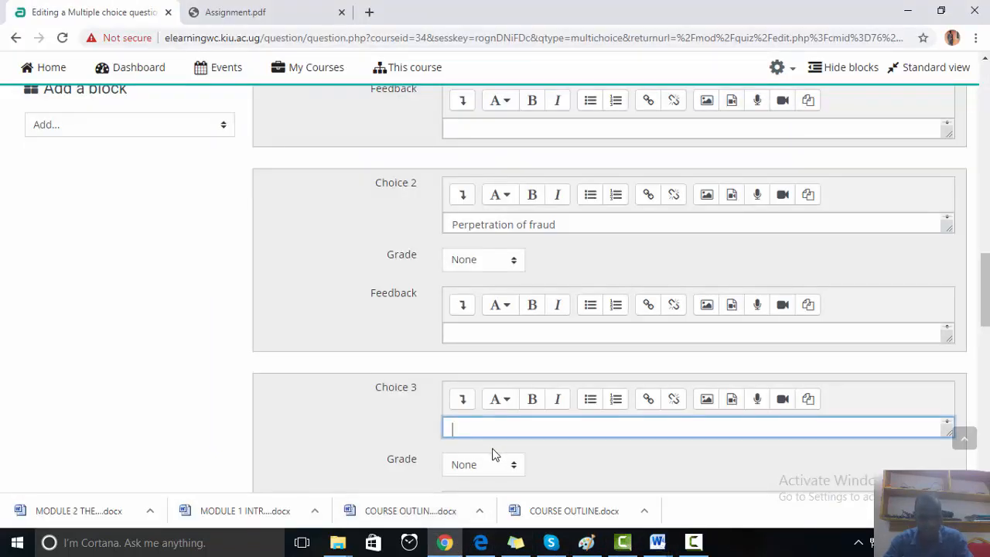
{"action": "key", "text": "ctrl+v"}
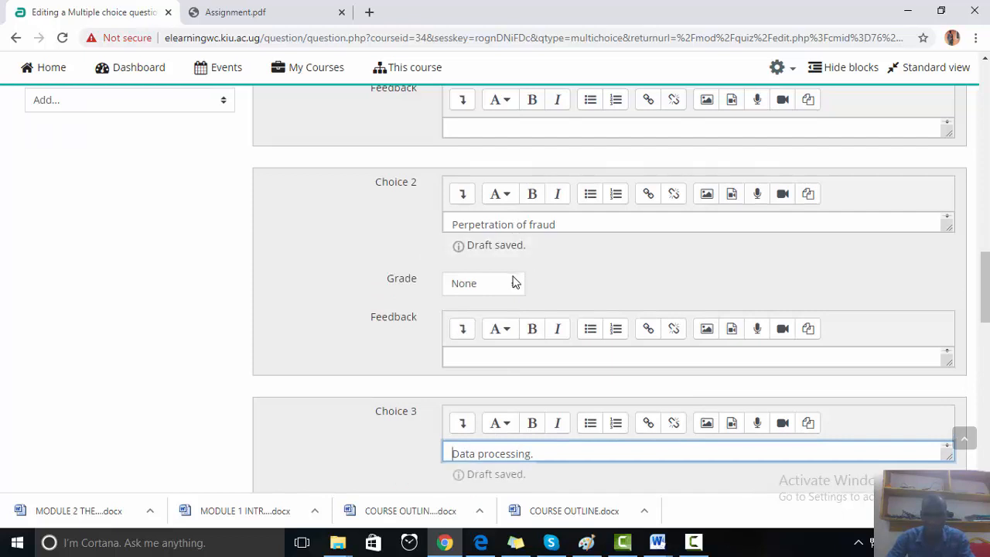
{"action": "left_click", "coordinate": [516, 285]}
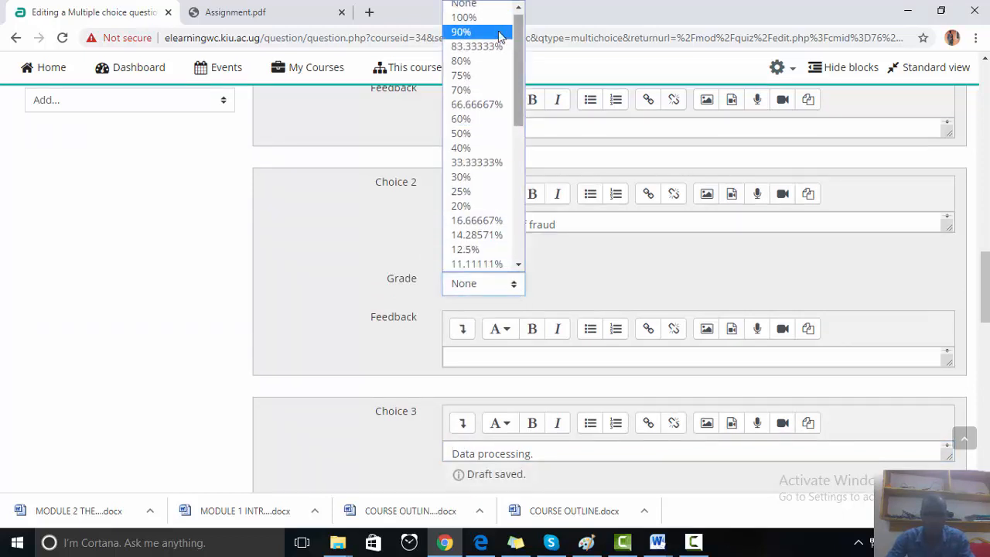
{"action": "left_click", "coordinate": [478, 19]}
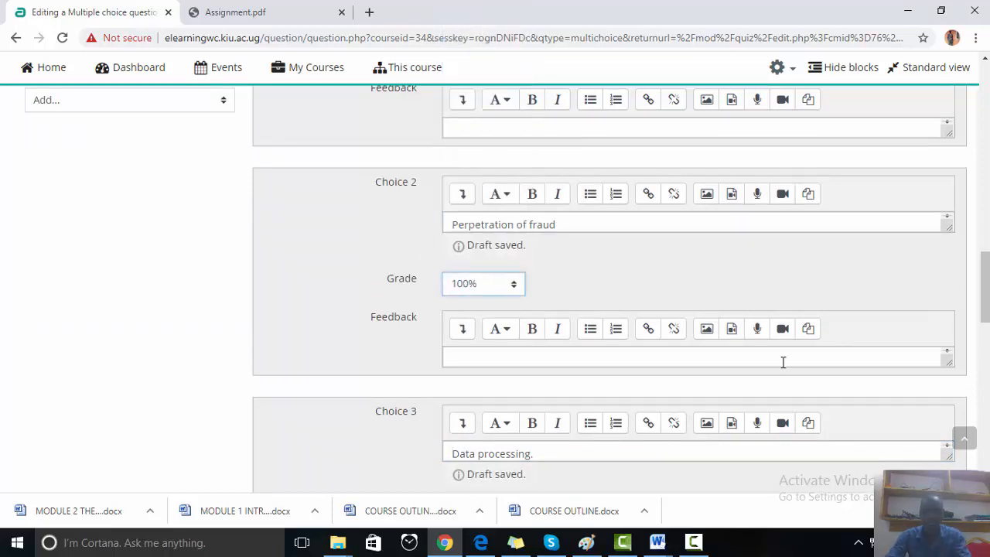
{"action": "scroll", "coordinate": [783, 362], "scroll_direction": "down", "scroll_amount": 10}
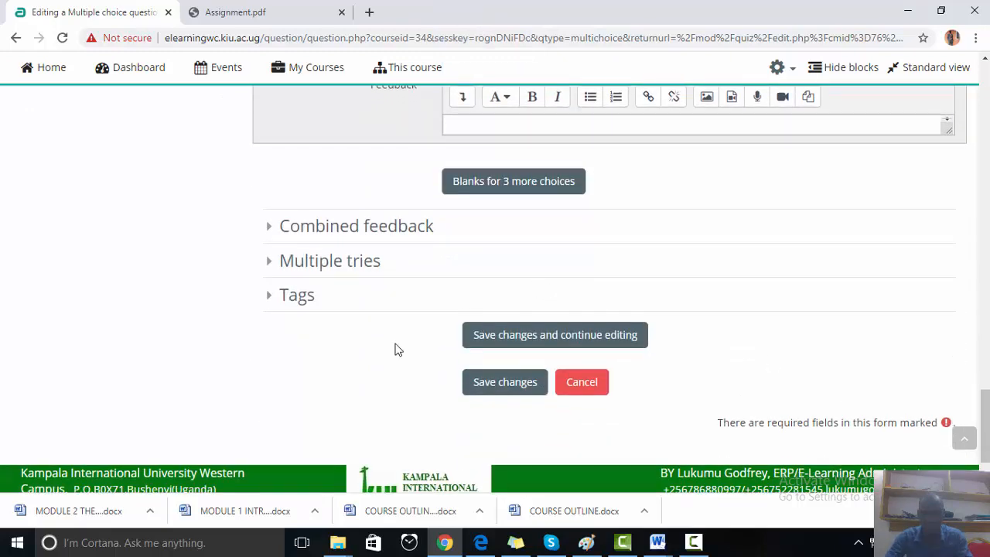
Save the Qn3 multiple choice question to Quiz 1
{"action": "left_click", "coordinate": [482, 384]}
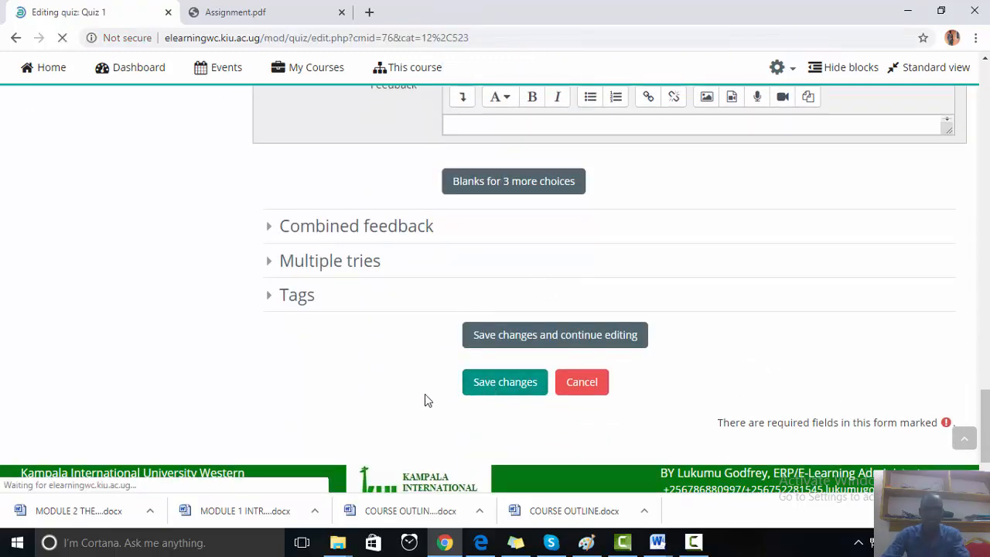
{"action": "scroll", "coordinate": [536, 389], "scroll_direction": "down", "scroll_amount": 3}
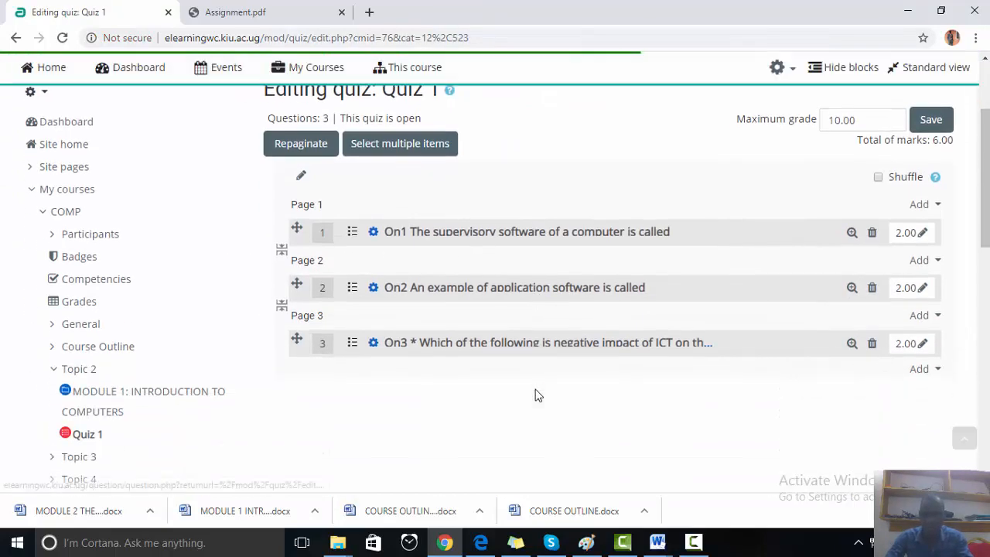
{"action": "scroll", "coordinate": [535, 394], "scroll_direction": "down", "scroll_amount": 3}
{"action": "scroll", "coordinate": [536, 394], "scroll_direction": "up", "scroll_amount": 3}
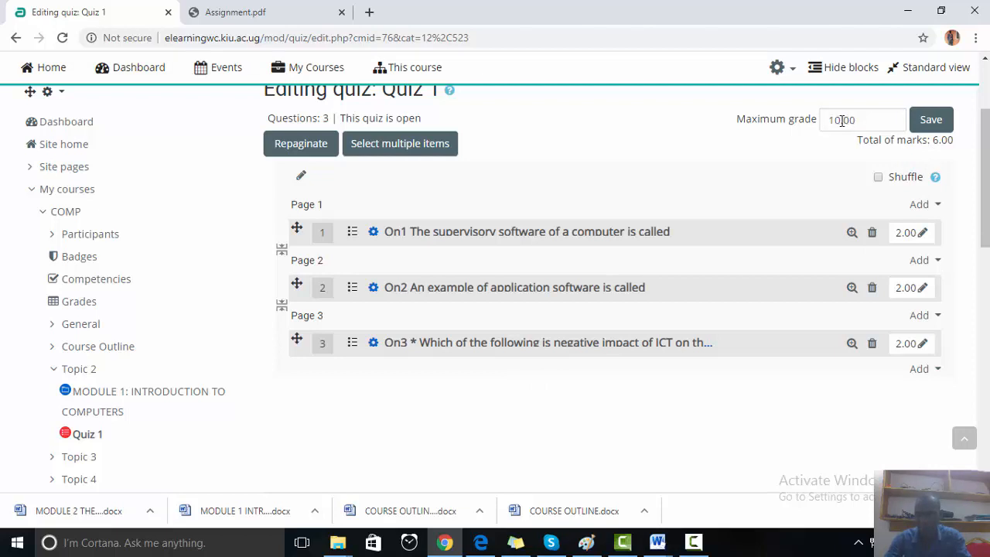
Change Quiz 1's maximum grade from 10 to 6.00 and save it
{"action": "left_click_drag", "start_coordinate": [841, 120], "coordinate": [830, 119]}
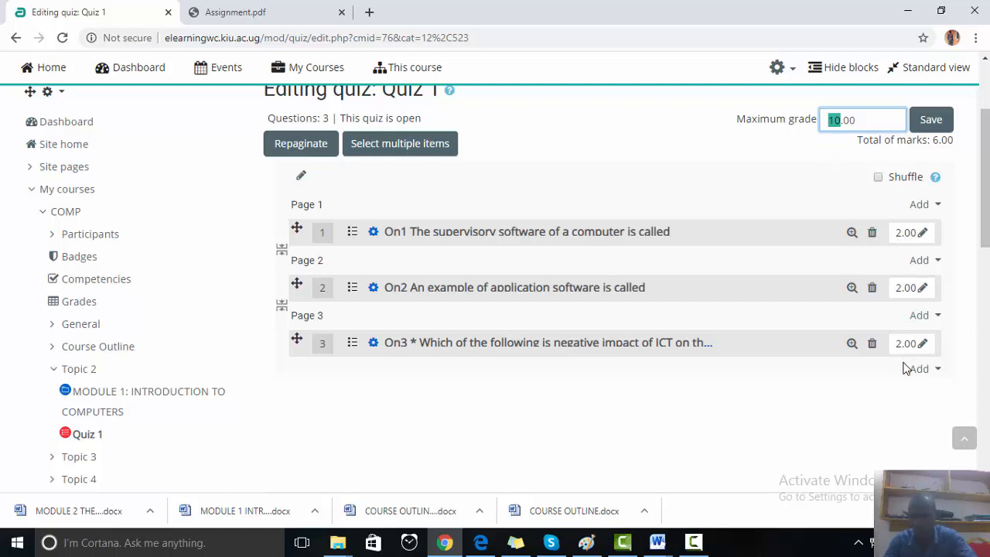
{"action": "type", "text": "6"}
{"action": "scroll", "coordinate": [755, 416], "scroll_direction": "up", "scroll_amount": 3}
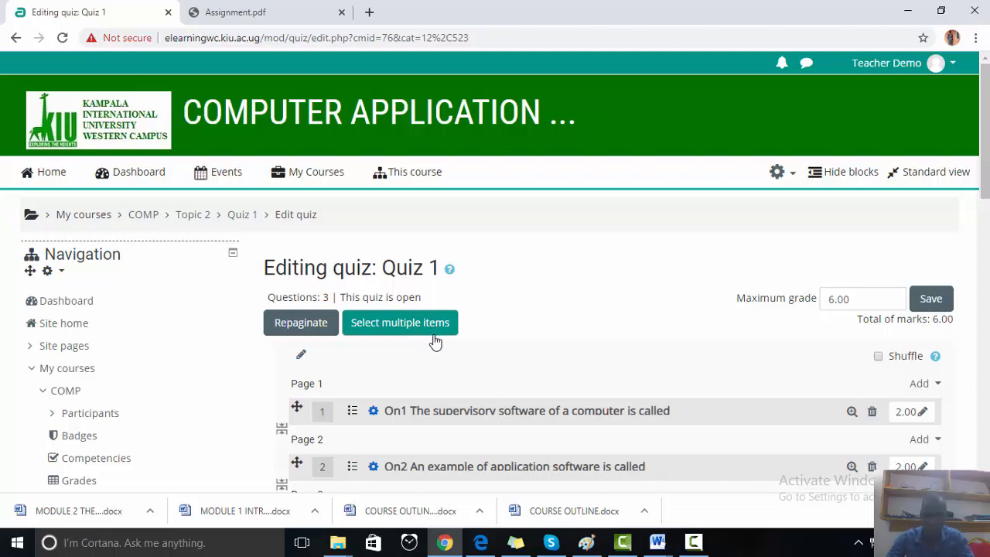
{"action": "scroll", "coordinate": [497, 335], "scroll_direction": "down", "scroll_amount": 2}
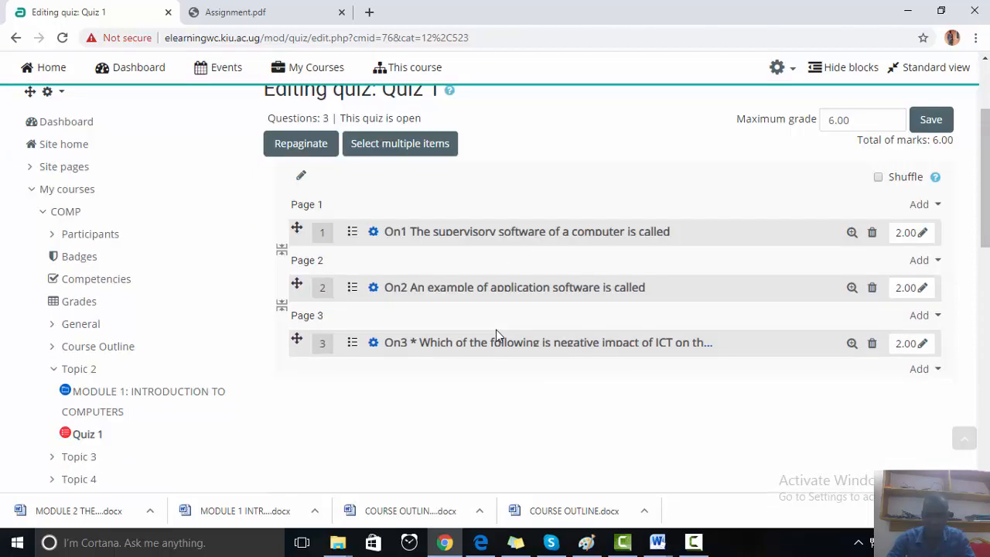
{"action": "scroll", "coordinate": [477, 314], "scroll_direction": "up", "scroll_amount": 3}
{"action": "scroll", "coordinate": [477, 314], "scroll_direction": "down", "scroll_amount": 5}
{"action": "scroll", "coordinate": [476, 312], "scroll_direction": "up", "scroll_amount": 4}
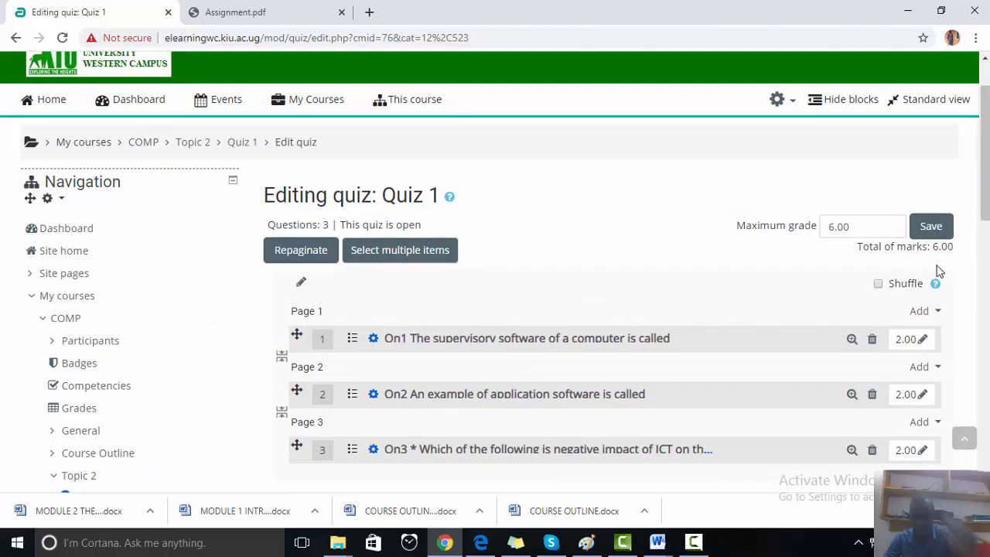
{"action": "left_click", "coordinate": [931, 226]}
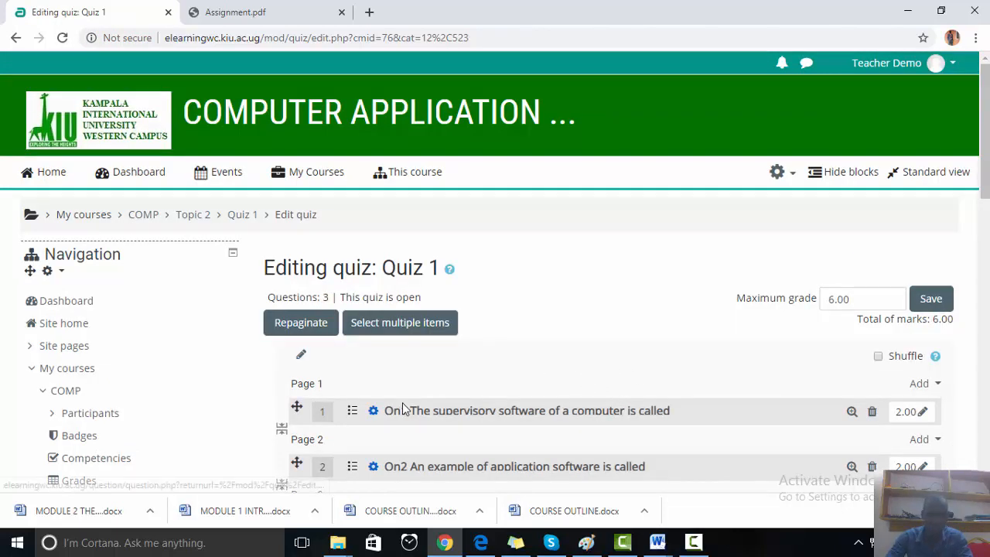
Return to the COMP course page and open Quiz 1 under Topic 2
{"action": "left_click", "coordinate": [68, 391]}
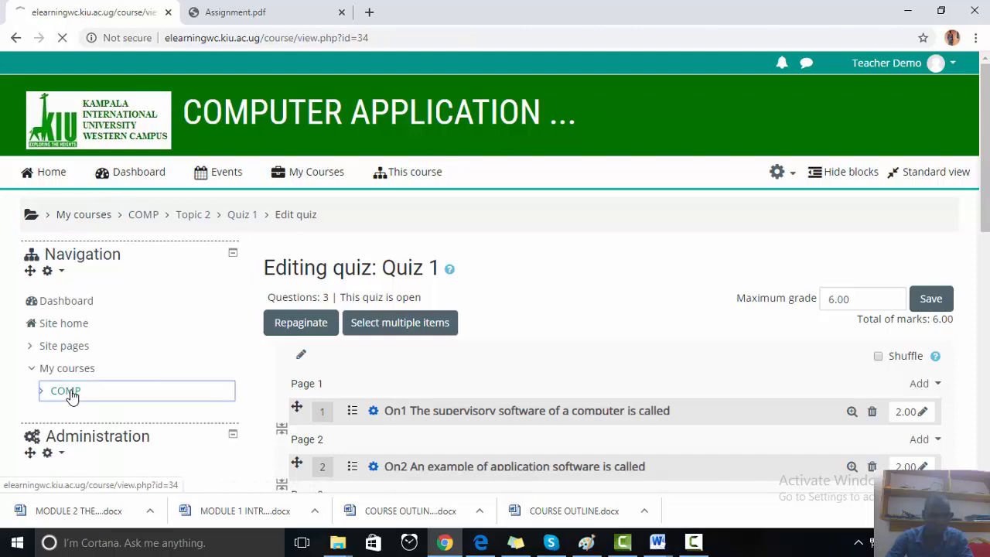
{"action": "scroll", "coordinate": [639, 349], "scroll_direction": "down", "scroll_amount": 5}
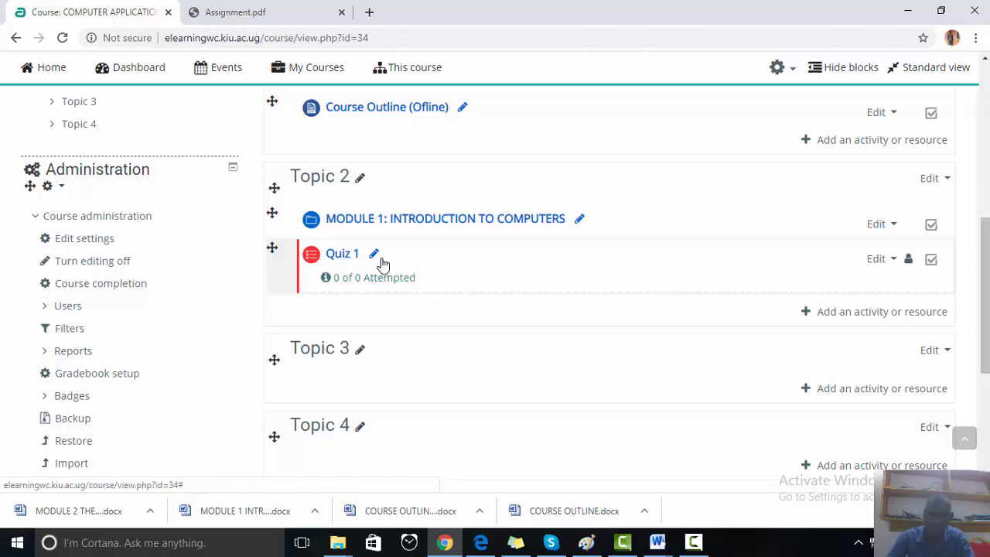
{"action": "left_click", "coordinate": [346, 259]}
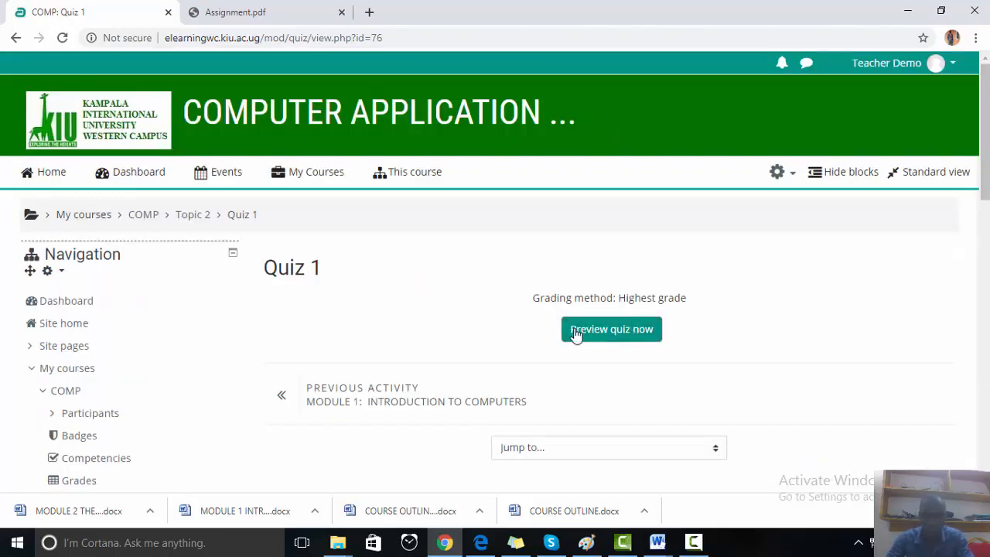
Preview Quiz 1, answering Transistor, Ms excel and Perpetration of fraud across its three pages, then finish
{"action": "left_click", "coordinate": [575, 334]}
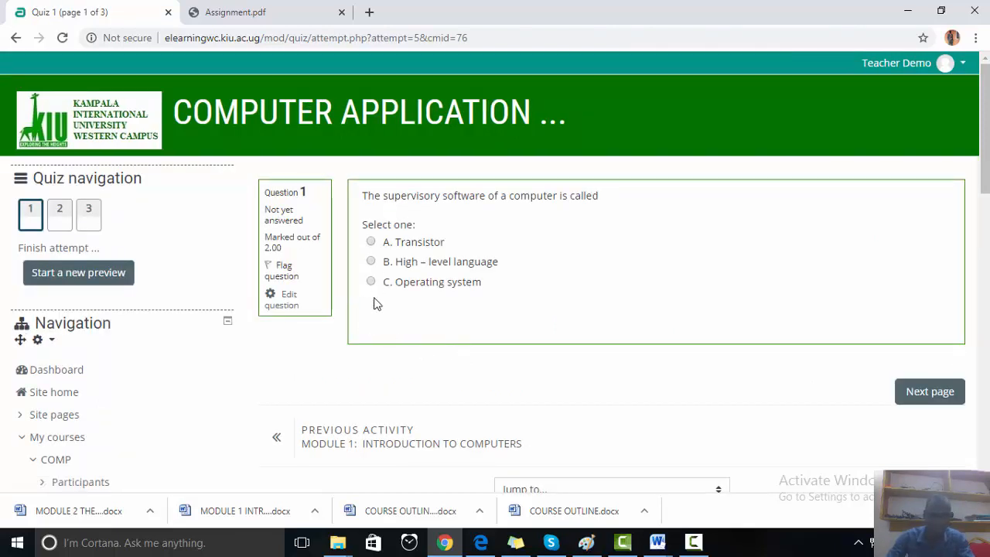
{"action": "left_click", "coordinate": [372, 243]}
{"action": "left_click", "coordinate": [921, 392]}
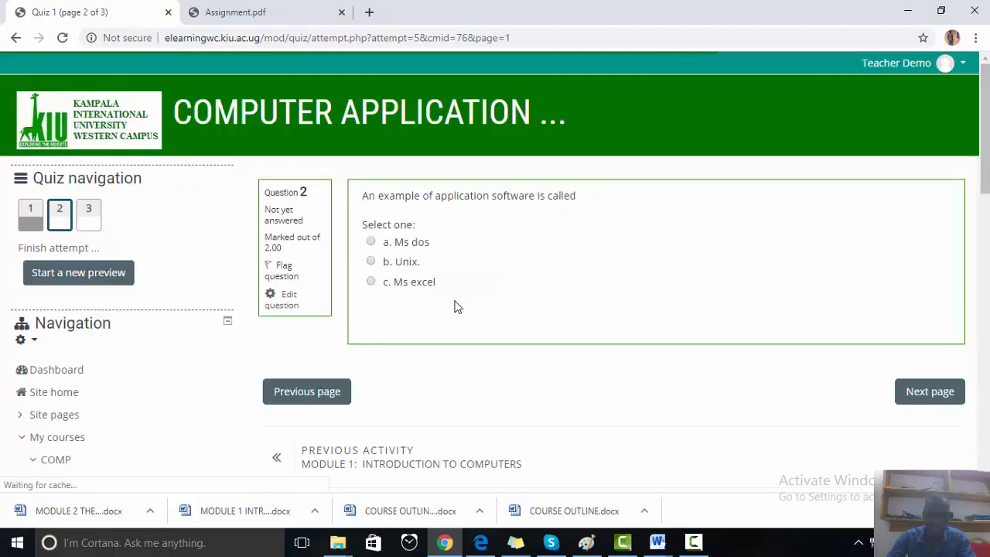
{"action": "left_click", "coordinate": [371, 282]}
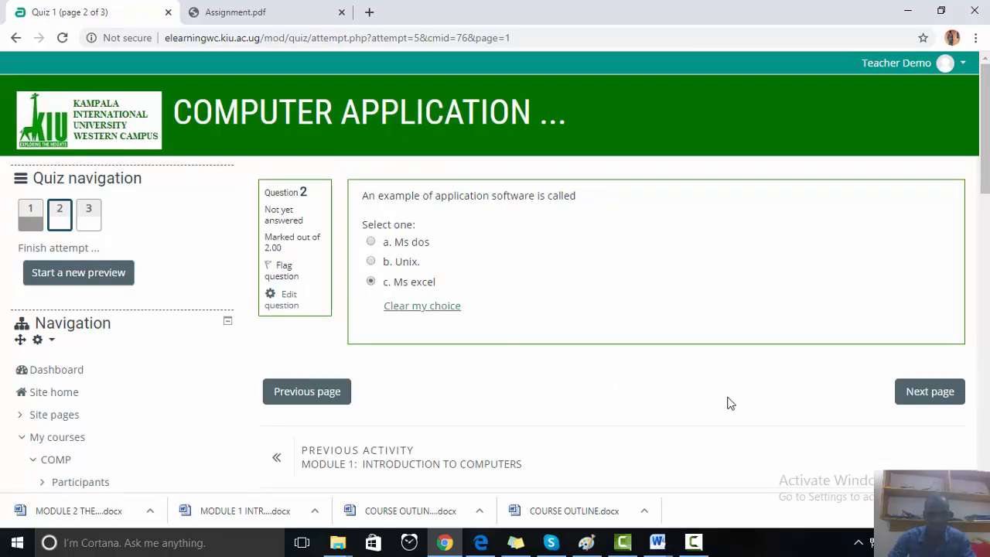
{"action": "left_click", "coordinate": [909, 392]}
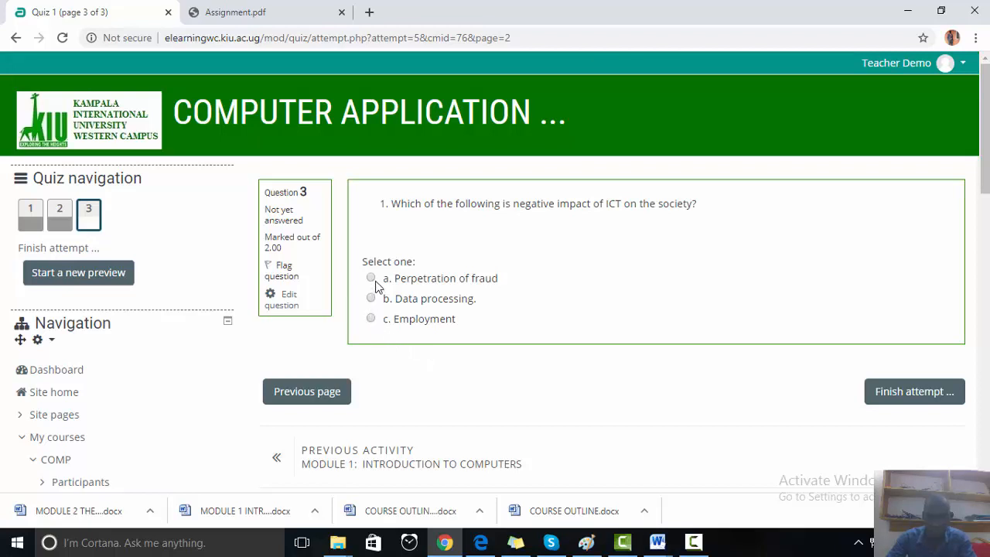
{"action": "left_click", "coordinate": [372, 278]}
{"action": "left_click", "coordinate": [892, 412]}
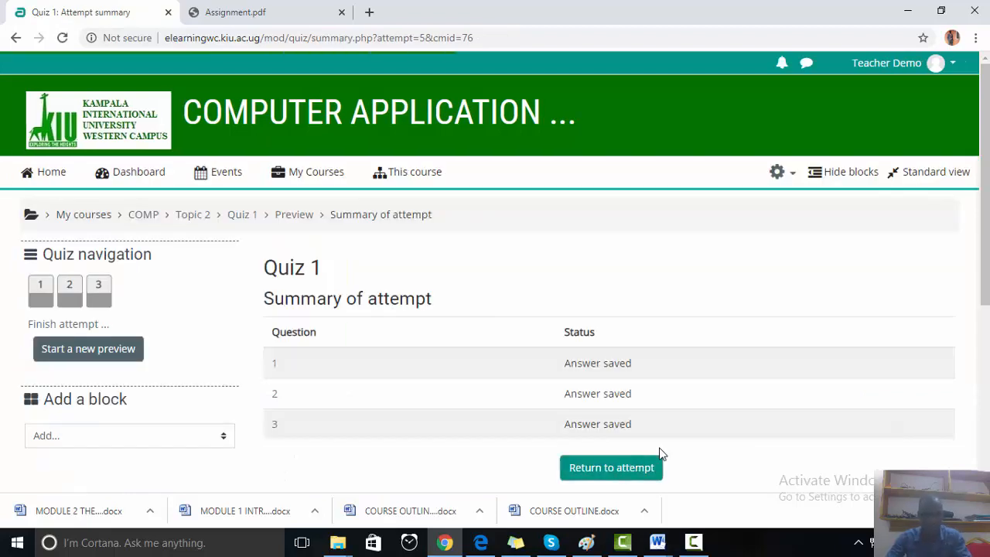
Submit all answers of the preview attempt and review the 4.00 out of 6.00 result
{"action": "scroll", "coordinate": [658, 451], "scroll_direction": "down", "scroll_amount": 2}
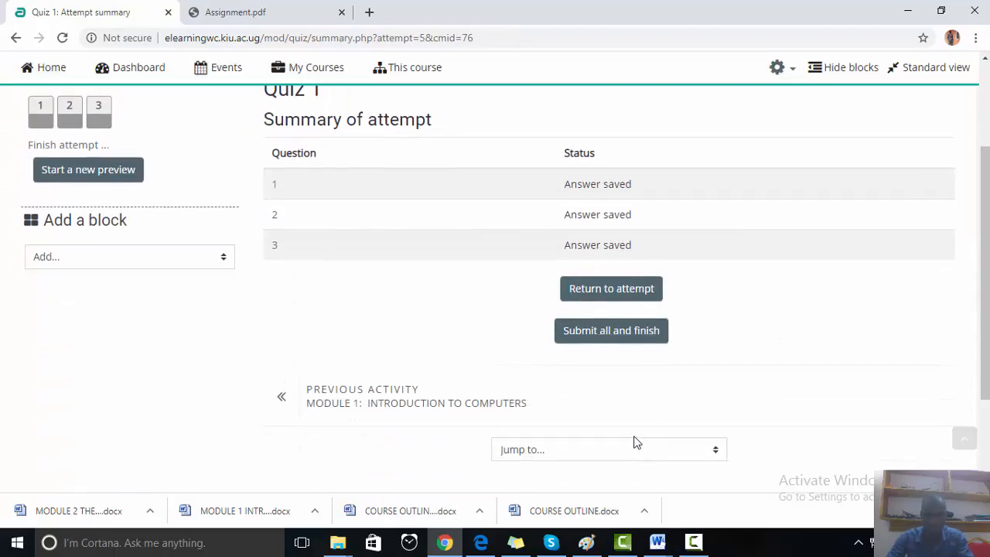
{"action": "left_click", "coordinate": [591, 332]}
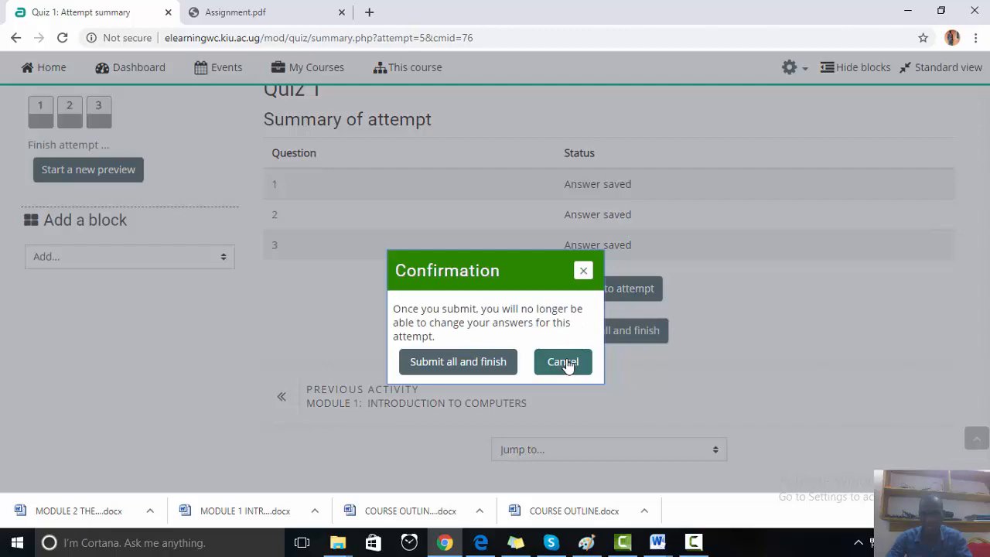
{"action": "left_click", "coordinate": [475, 370]}
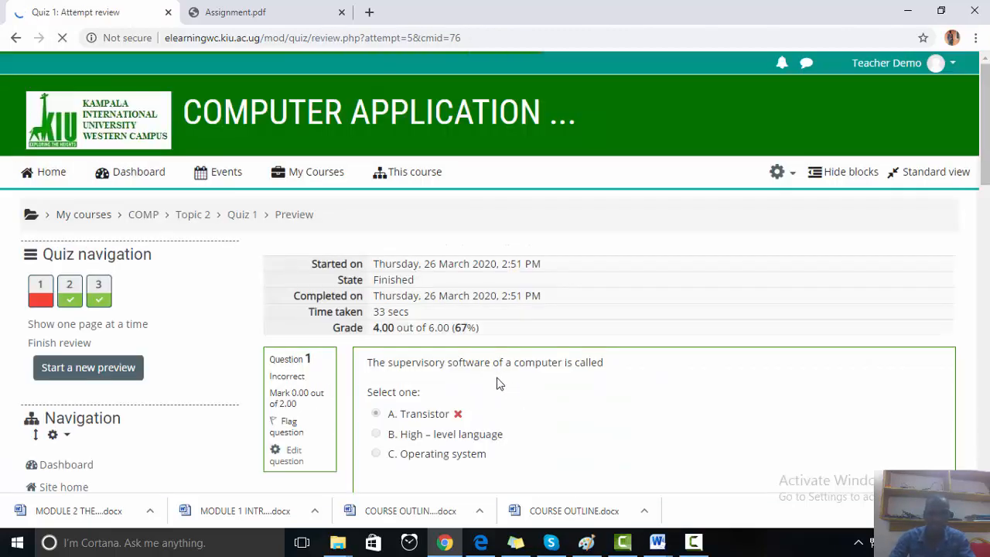
{"action": "scroll", "coordinate": [504, 387], "scroll_direction": "down", "scroll_amount": 1}
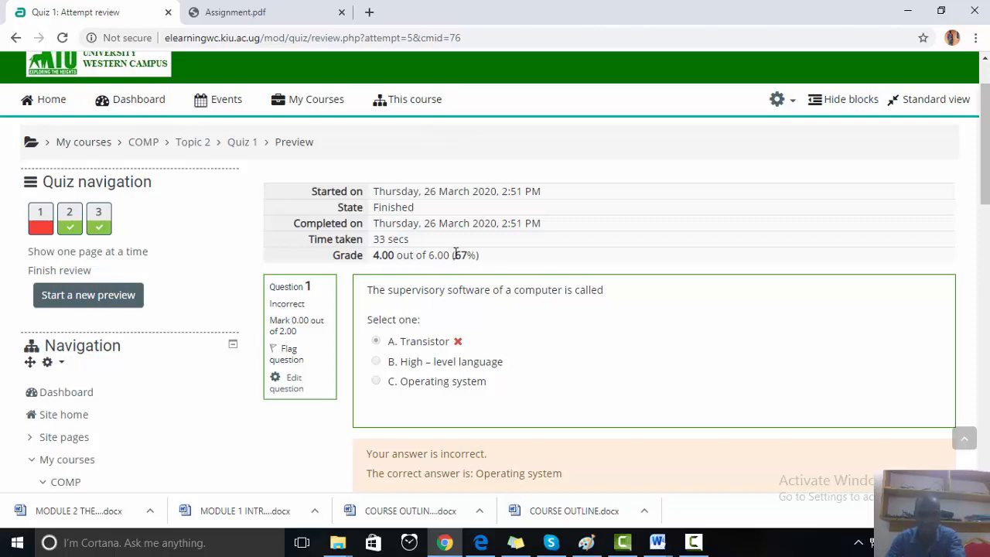
{"action": "scroll", "coordinate": [525, 283], "scroll_direction": "down", "scroll_amount": 4}
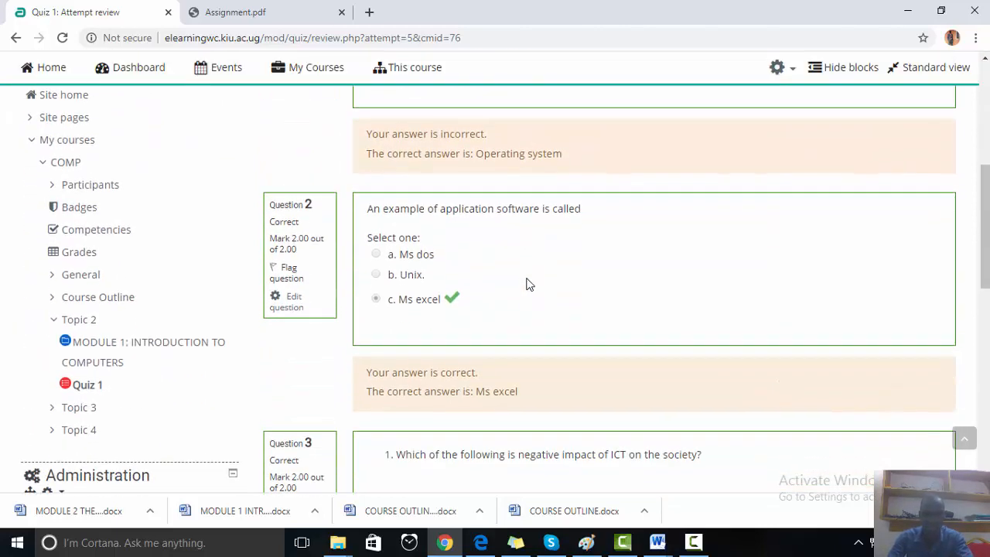
{"action": "scroll", "coordinate": [522, 275], "scroll_direction": "down", "scroll_amount": 3}
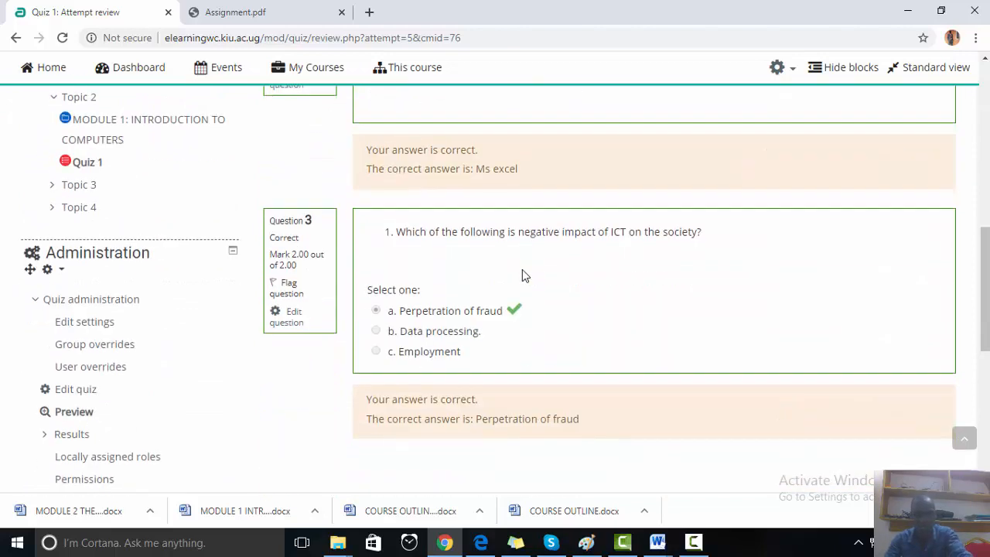
{"action": "scroll", "coordinate": [522, 275], "scroll_direction": "down", "scroll_amount": 4}
{"action": "scroll", "coordinate": [522, 275], "scroll_direction": "down", "scroll_amount": 2}
{"action": "scroll", "coordinate": [522, 276], "scroll_direction": "up", "scroll_amount": 15}
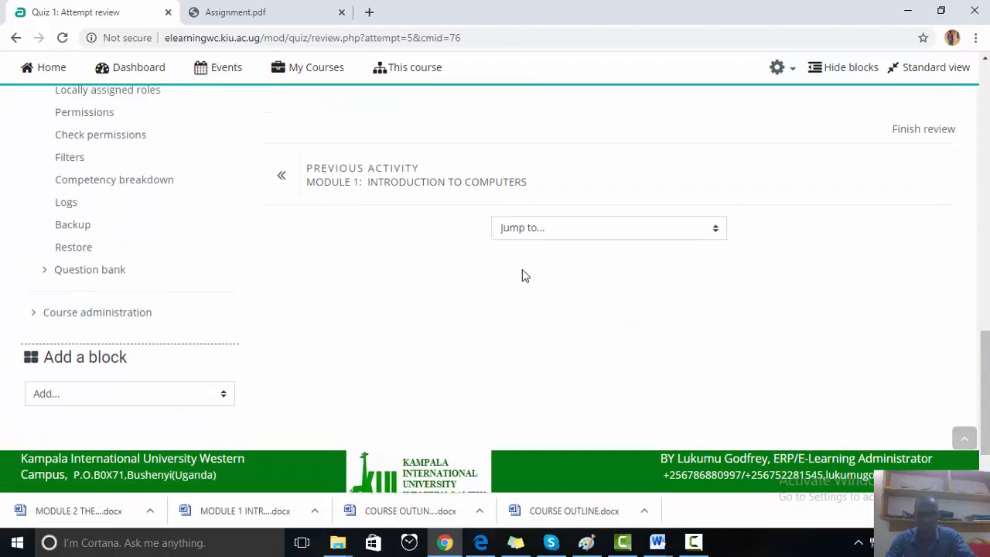
{"action": "scroll", "coordinate": [522, 275], "scroll_direction": "up", "scroll_amount": 3}
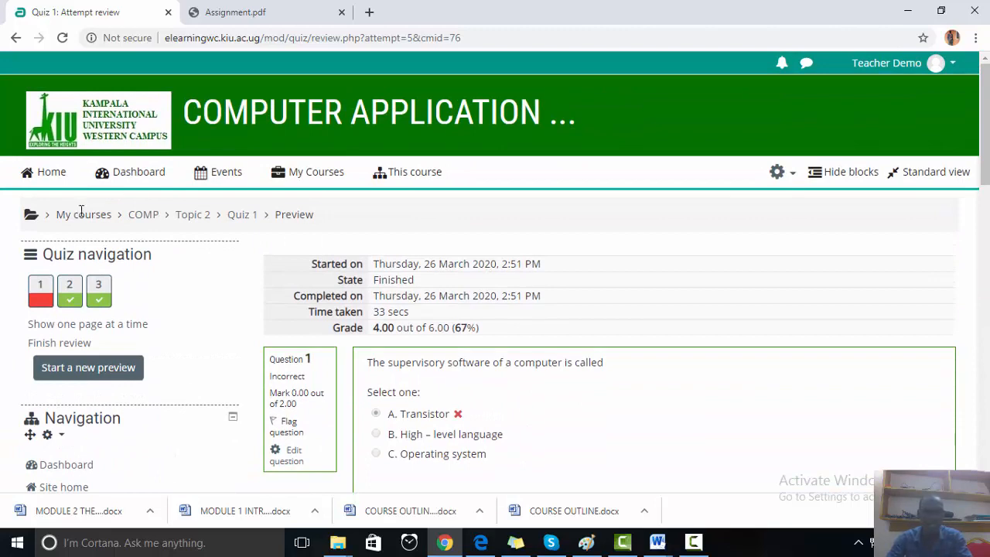
Go back to the attempt summary, then to the COMP course page
{"action": "left_click", "coordinate": [15, 38]}
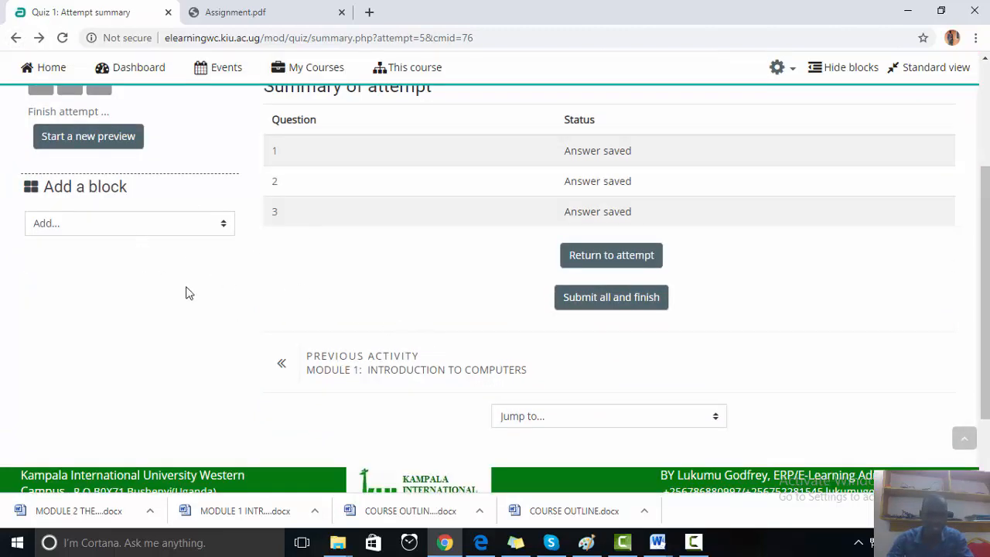
{"action": "scroll", "coordinate": [282, 325], "scroll_direction": "up", "scroll_amount": 3}
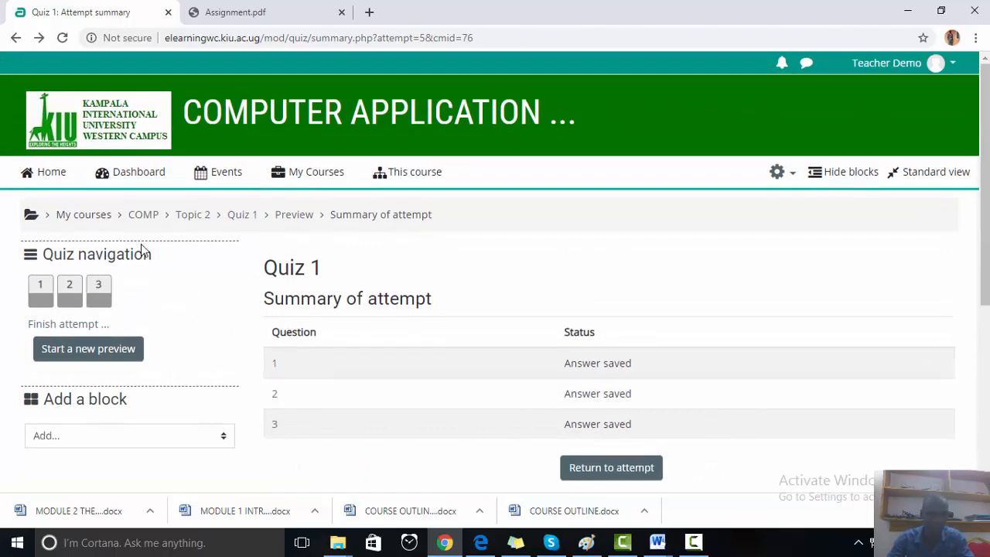
{"action": "left_click", "coordinate": [146, 217]}
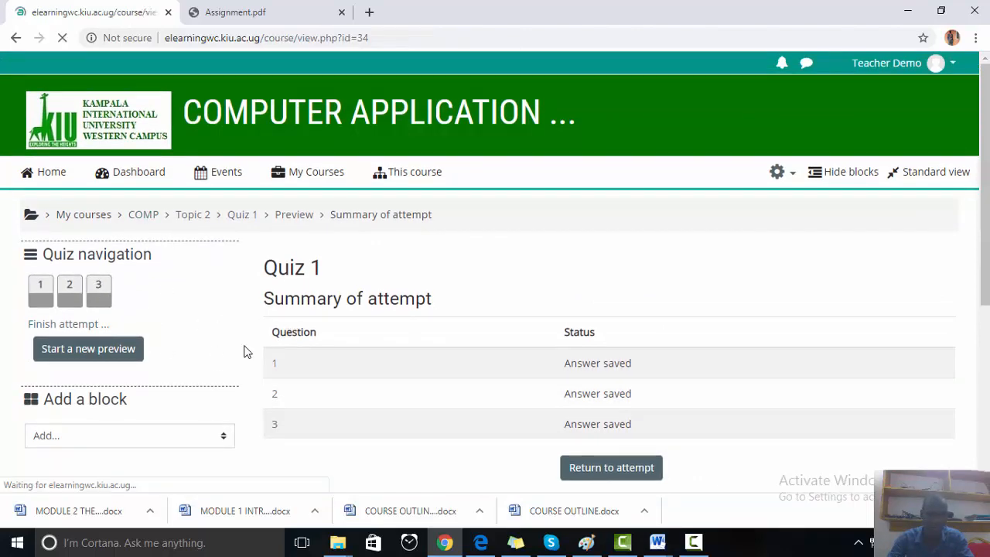
{"action": "scroll", "coordinate": [439, 409], "scroll_direction": "down", "scroll_amount": 6}
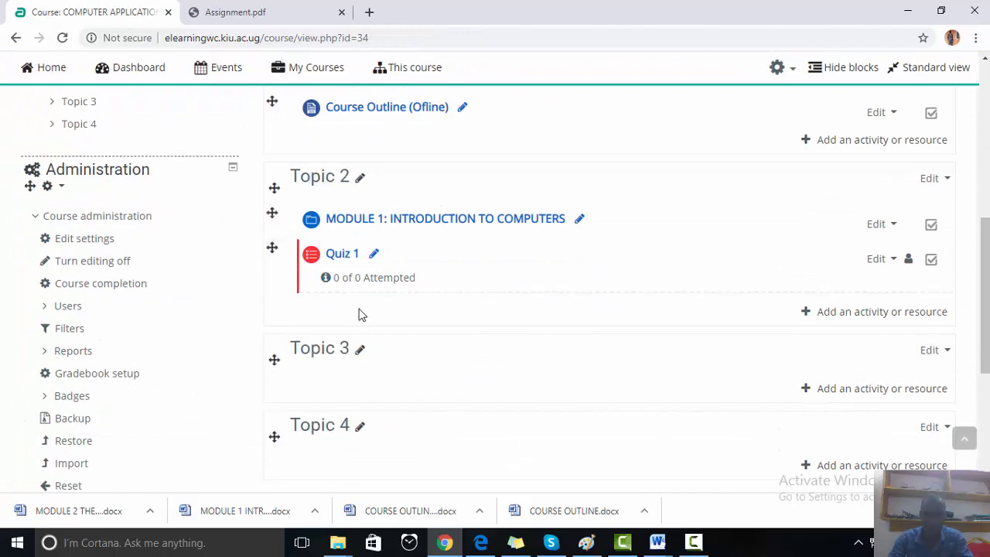
Look through the QUIZ, COURSE OUTLINE and Document1 Word documents in turn
{"action": "mouse_move", "coordinate": [658, 542]}
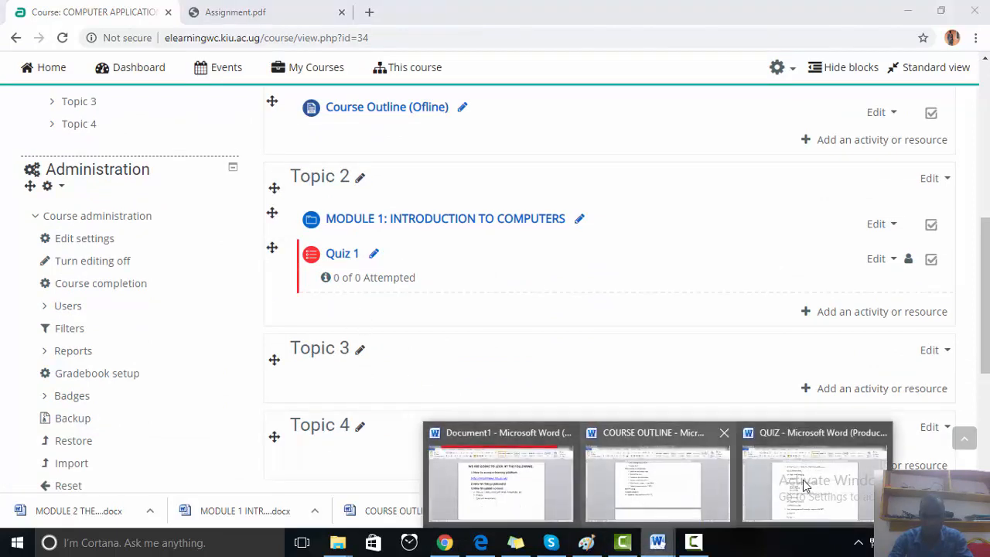
{"action": "left_click", "coordinate": [834, 480]}
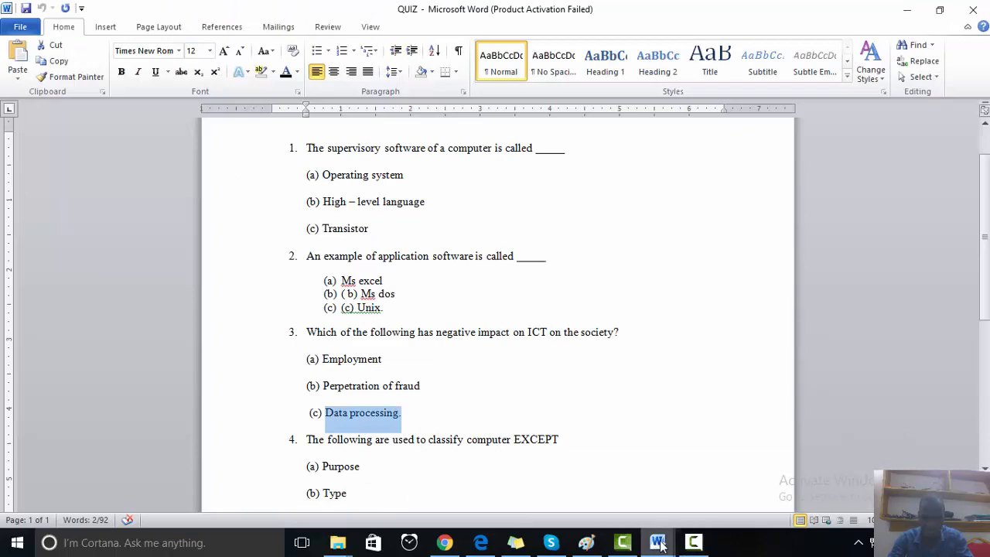
{"action": "mouse_move", "coordinate": [657, 542]}
{"action": "left_click", "coordinate": [662, 488]}
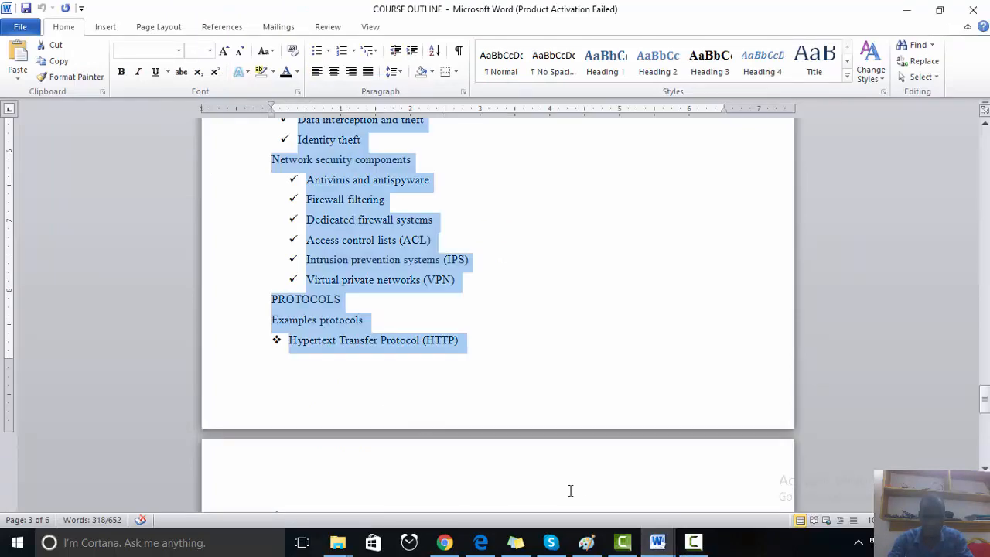
{"action": "mouse_move", "coordinate": [658, 542]}
{"action": "left_click", "coordinate": [519, 487]}
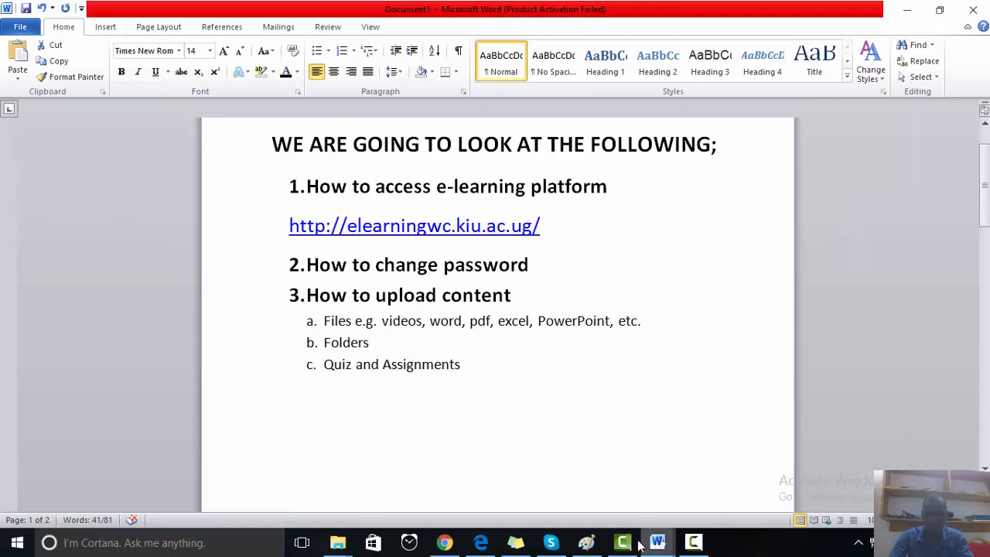
Bring the Chrome window with the Moodle COMP course page back to the front
{"action": "mouse_move", "coordinate": [658, 542]}
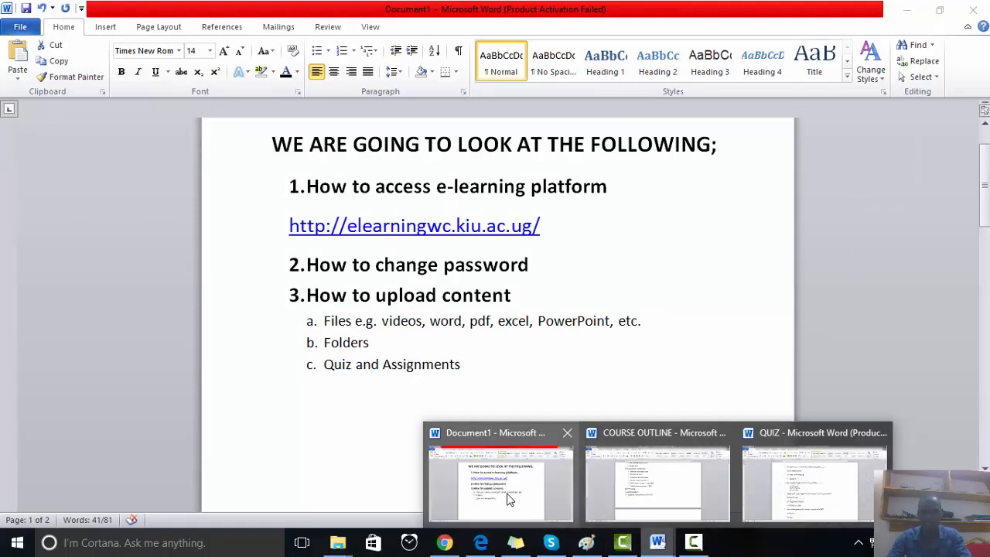
{"action": "left_click", "coordinate": [472, 551]}
{"action": "left_click", "coordinate": [447, 551]}
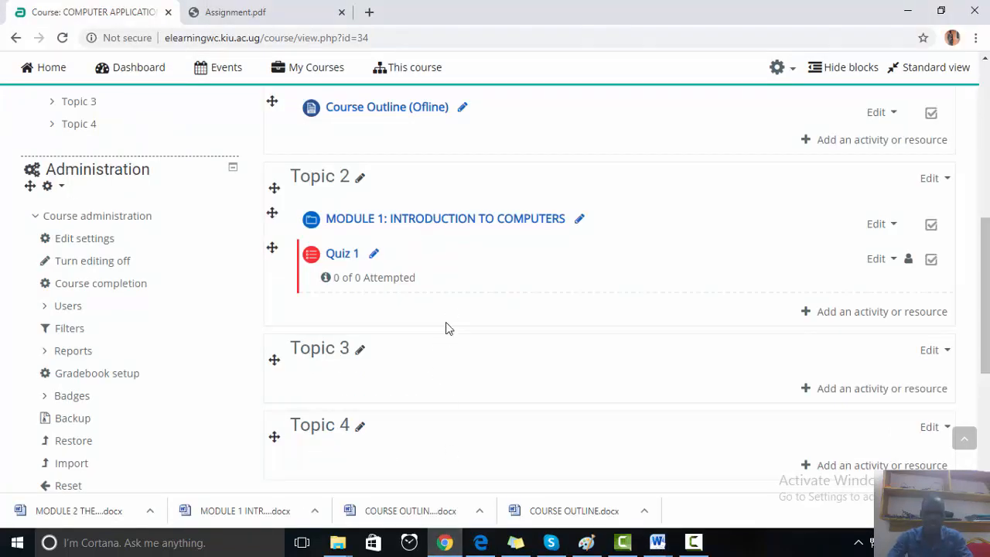
Add an Assignment activity to Topic 2 from the activity chooser
{"action": "scroll", "coordinate": [481, 310], "scroll_direction": "up", "scroll_amount": 2}
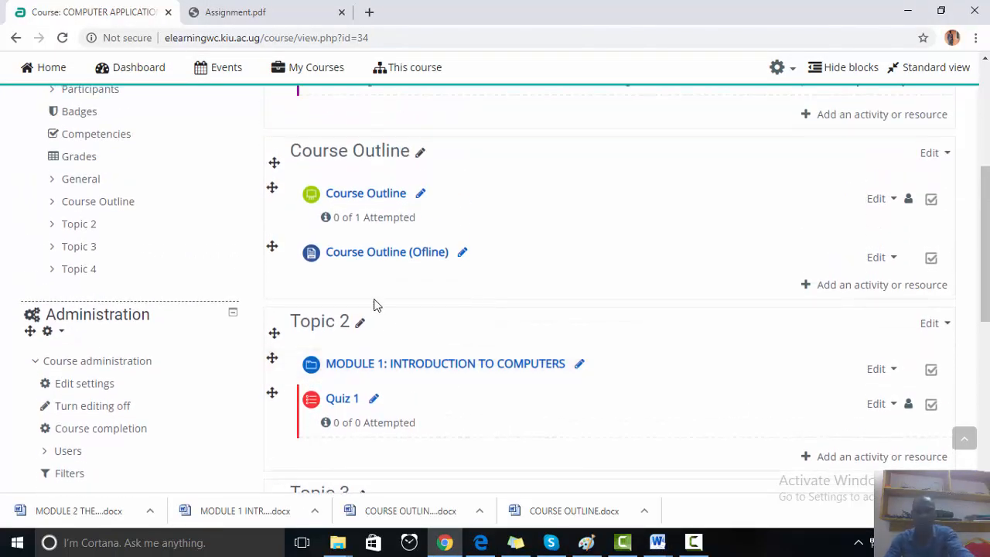
{"action": "scroll", "coordinate": [375, 429], "scroll_direction": "down", "scroll_amount": 3}
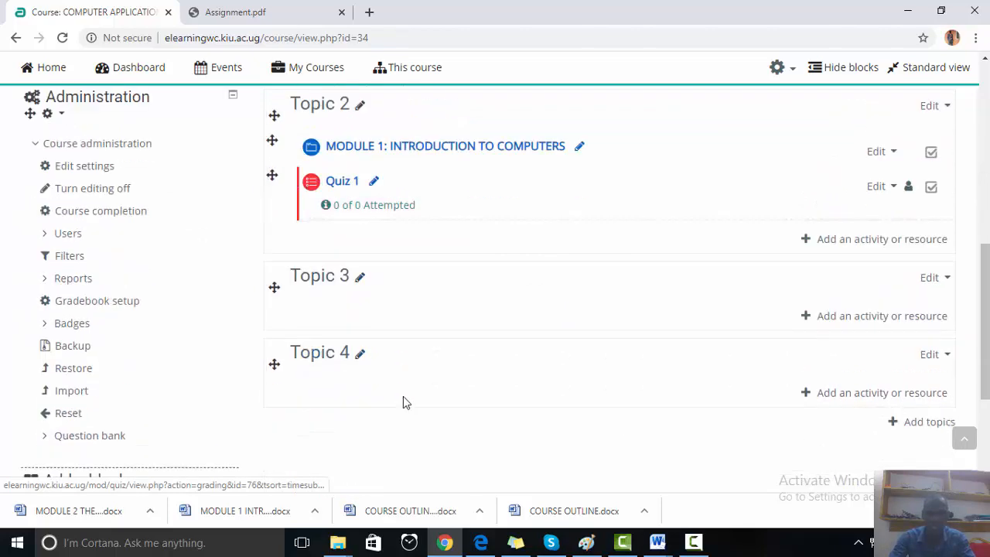
{"action": "left_click", "coordinate": [863, 240]}
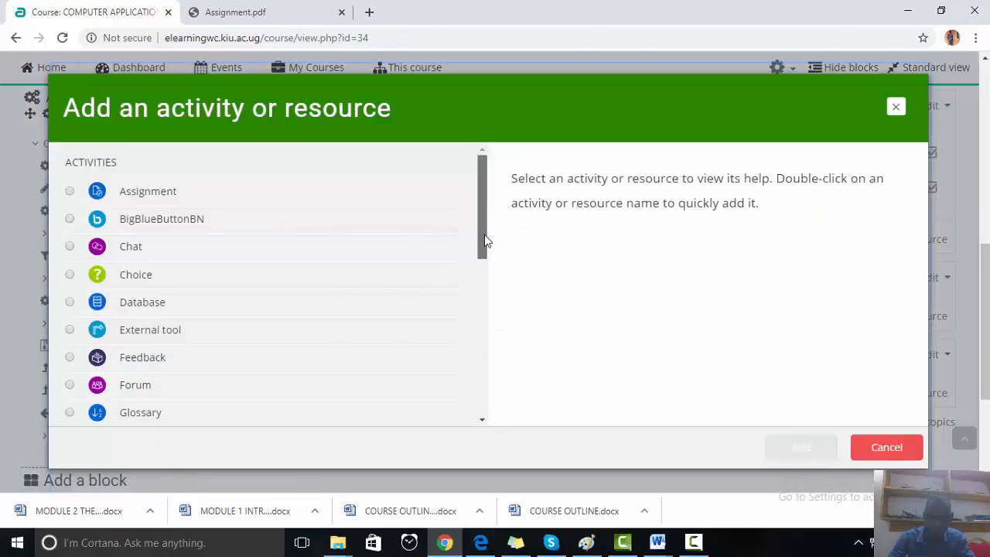
{"action": "left_click", "coordinate": [149, 197]}
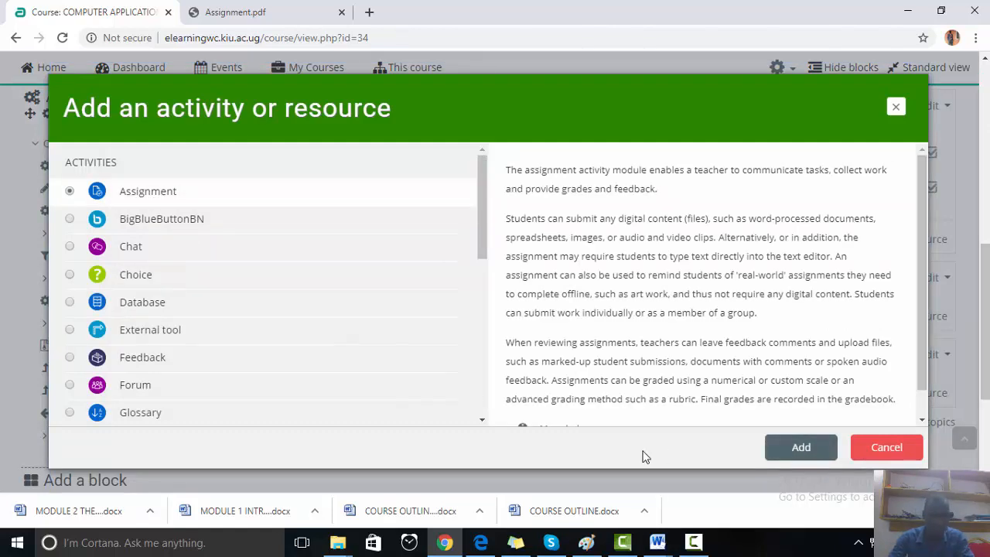
{"action": "left_click", "coordinate": [795, 448]}
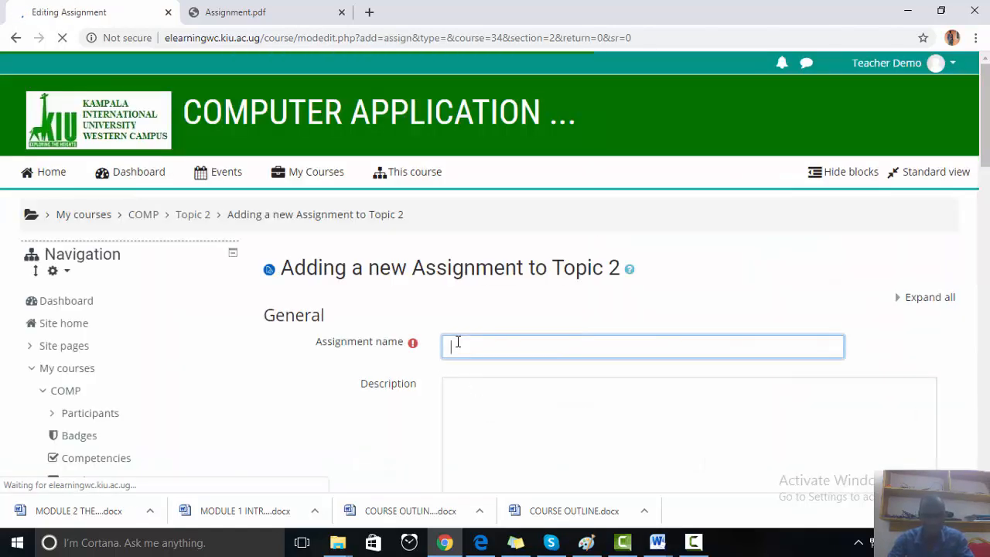
Enter 'Course work 1' as the assignment name and scroll down to Additional files
{"action": "left_click", "coordinate": [457, 342]}
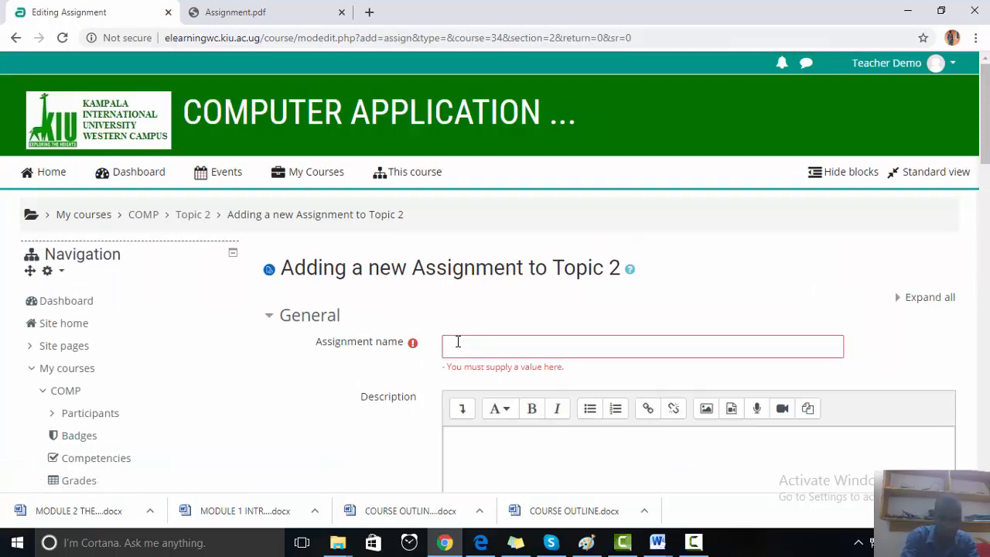
{"action": "left_click", "coordinate": [463, 355]}
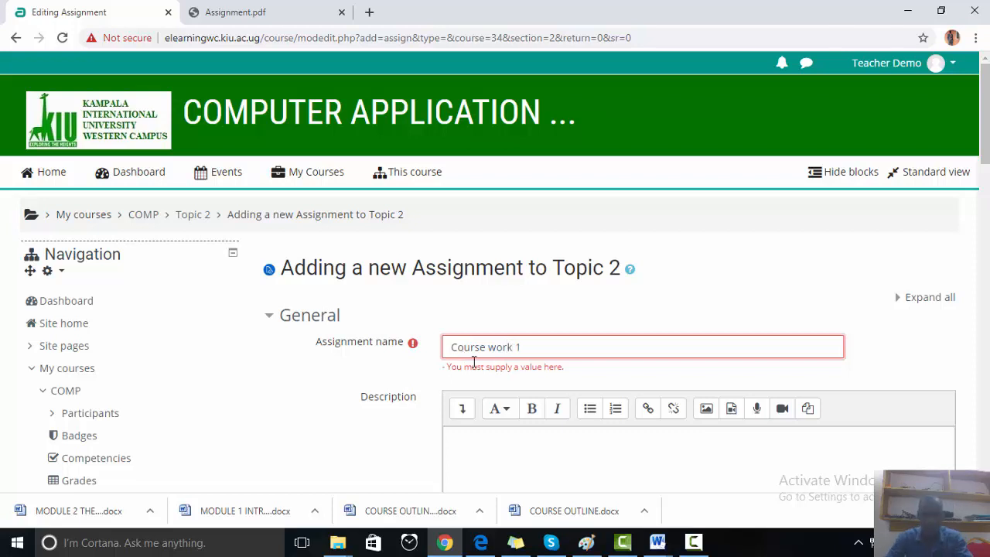
{"action": "scroll", "coordinate": [494, 386], "scroll_direction": "down", "scroll_amount": 2}
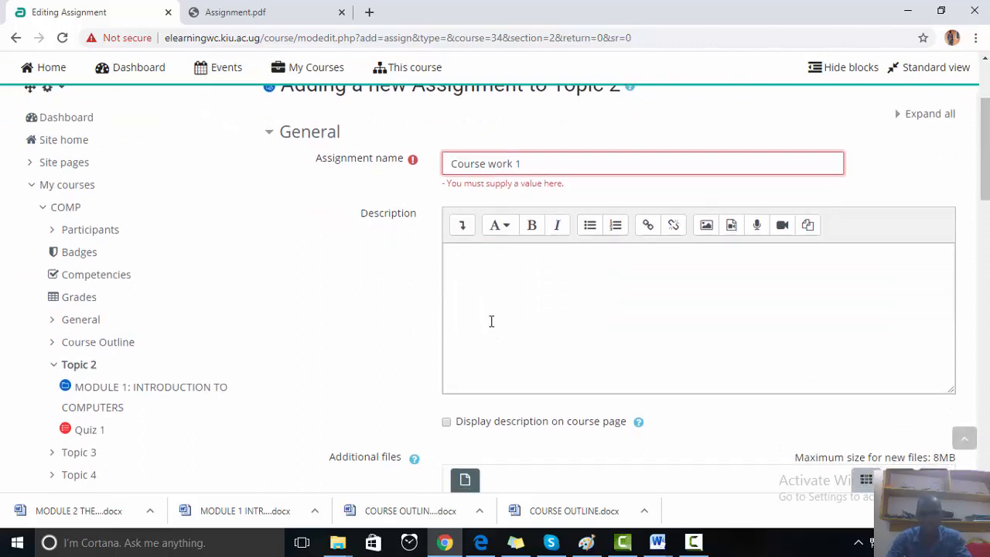
{"action": "scroll", "coordinate": [490, 320], "scroll_direction": "down", "scroll_amount": 2}
{"action": "scroll", "coordinate": [513, 177], "scroll_direction": "up", "scroll_amount": 2}
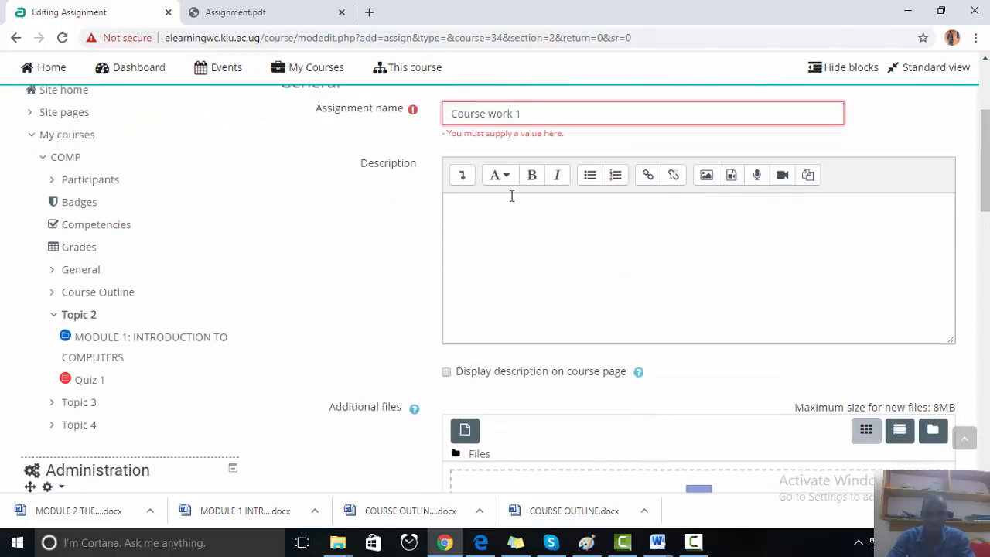
{"action": "scroll", "coordinate": [492, 429], "scroll_direction": "down", "scroll_amount": 2}
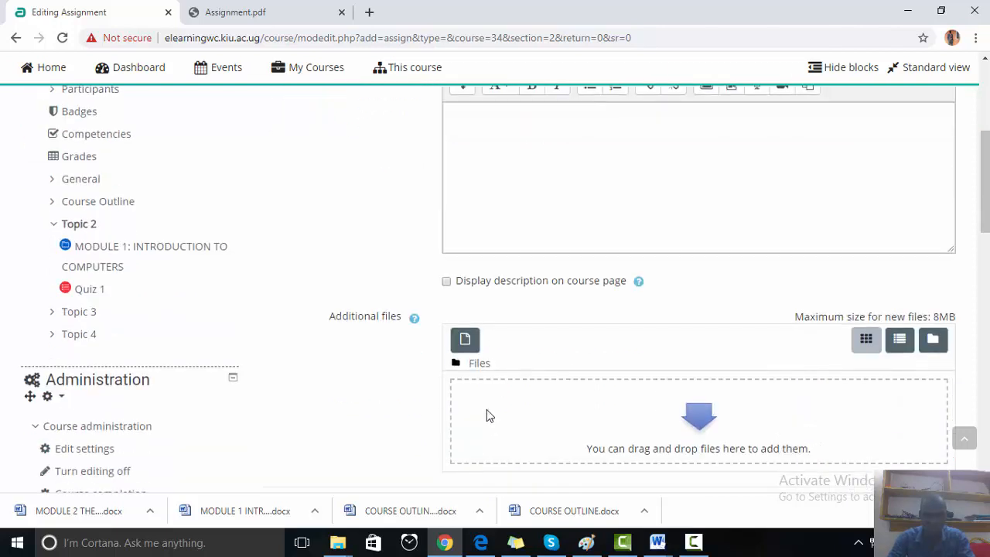
Upload Assignment.docx from the computer as an additional file for Course work 1
{"action": "left_click", "coordinate": [465, 342]}
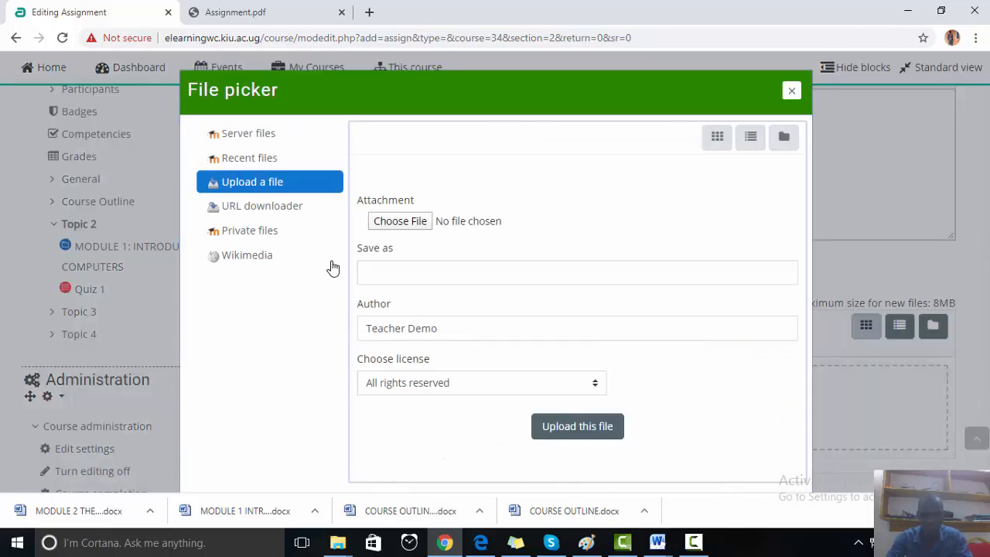
{"action": "left_click", "coordinate": [407, 221]}
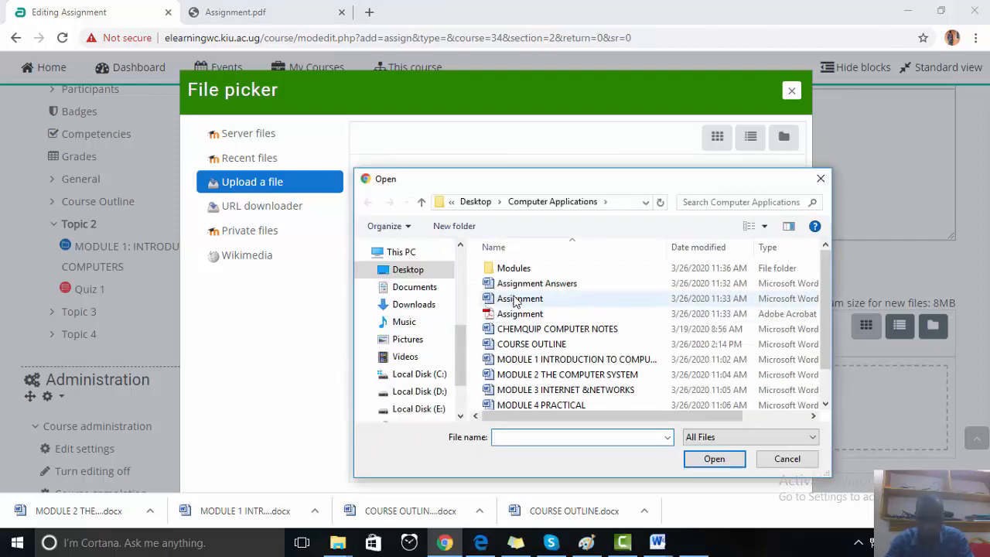
{"action": "double_click", "coordinate": [512, 300]}
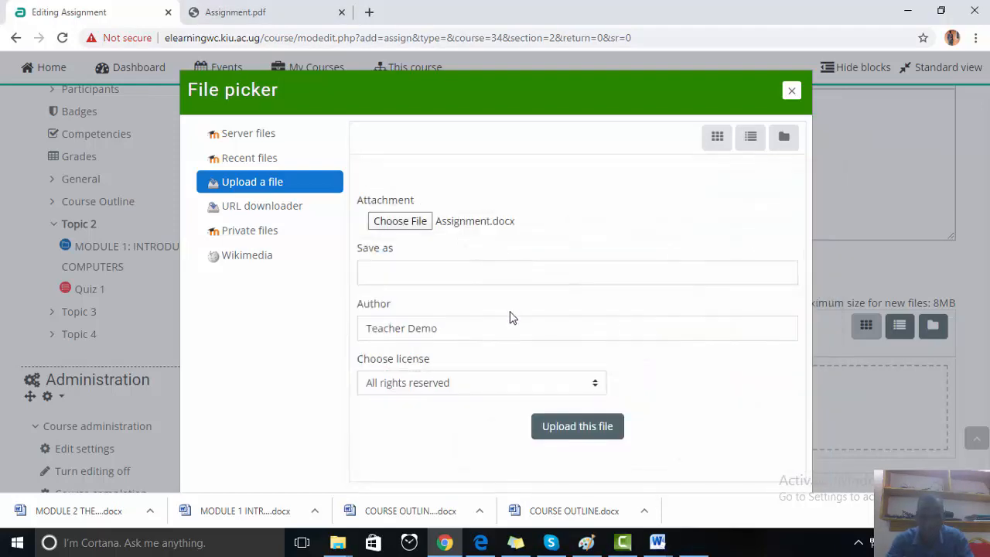
{"action": "left_click", "coordinate": [572, 427]}
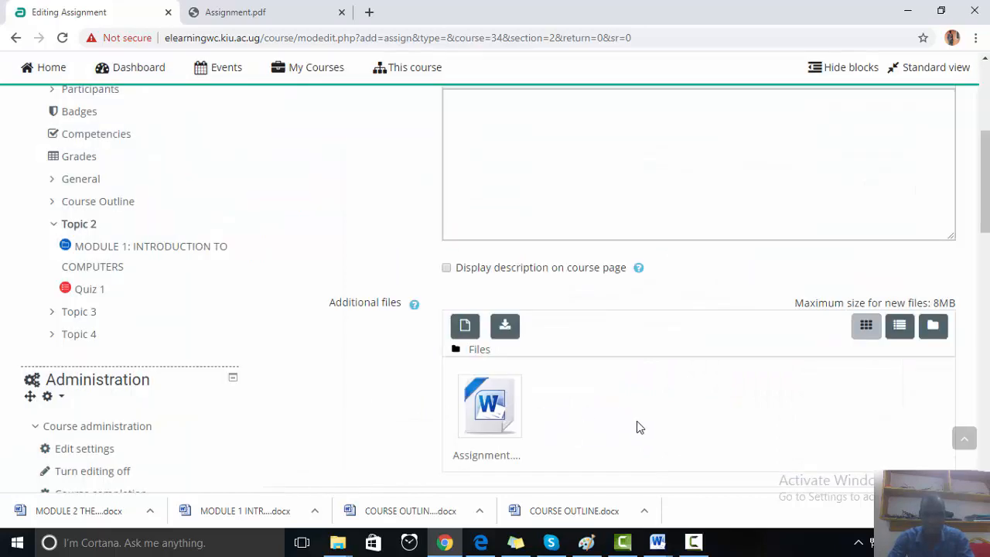
{"action": "scroll", "coordinate": [623, 430], "scroll_direction": "down", "scroll_amount": 7}
{"action": "scroll", "coordinate": [584, 279], "scroll_direction": "up", "scroll_amount": 2}
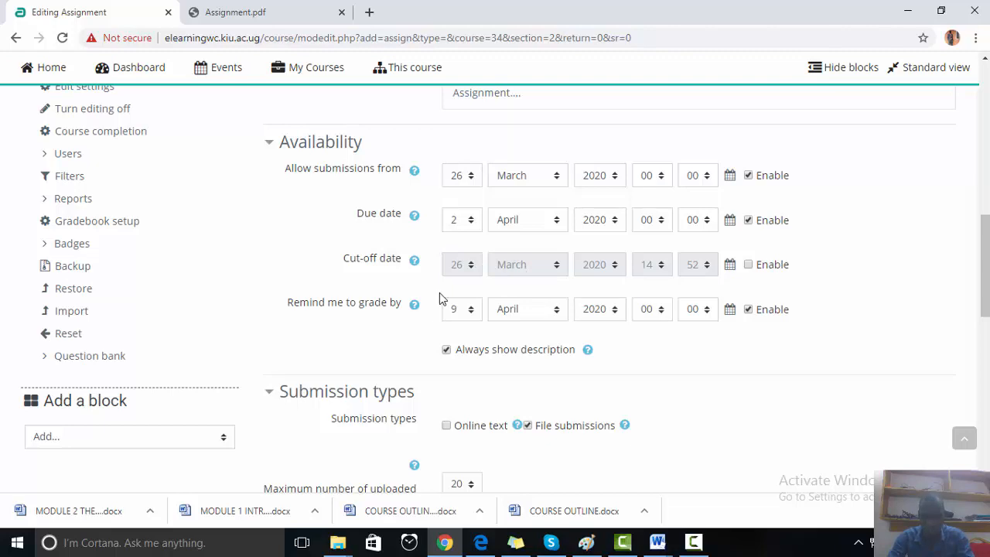
Review the 2 April 2020 due date and submission types, then save and return to the course
{"action": "scroll", "coordinate": [577, 422], "scroll_direction": "down", "scroll_amount": 4}
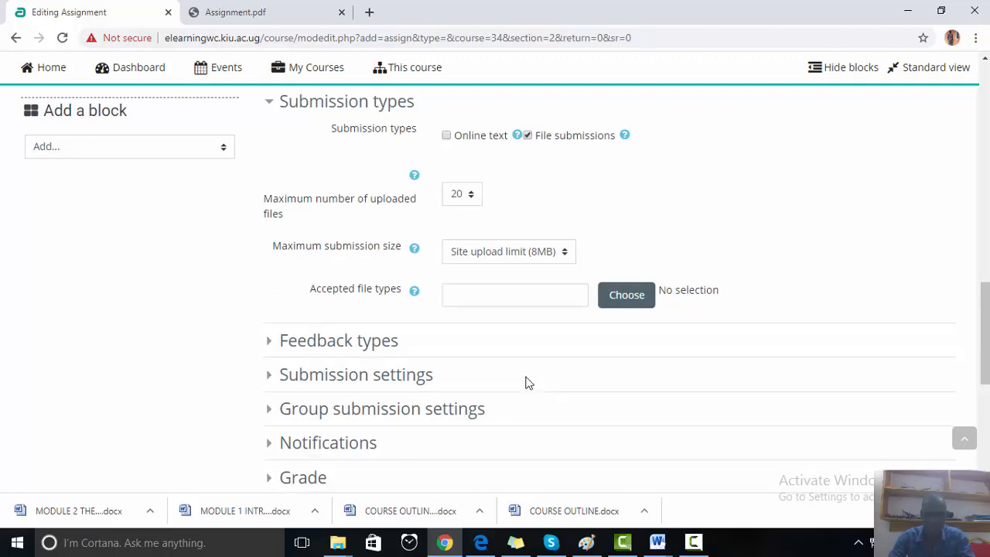
{"action": "scroll", "coordinate": [510, 413], "scroll_direction": "down", "scroll_amount": 5}
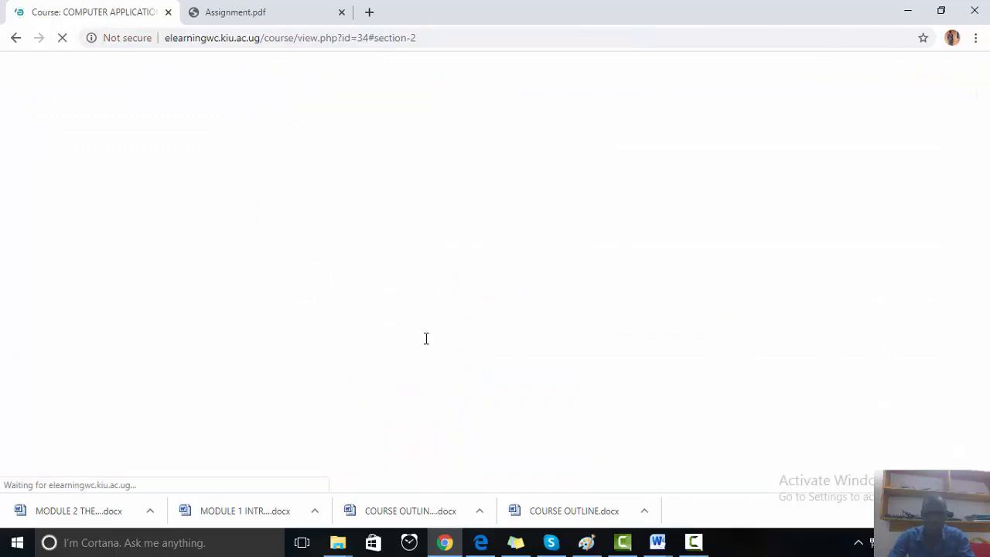
Leave the Course work 1 grading page and return to the COMP course page
{"action": "scroll", "coordinate": [533, 383], "scroll_direction": "down", "scroll_amount": 2}
{"action": "scroll", "coordinate": [477, 336], "scroll_direction": "up", "scroll_amount": 2}
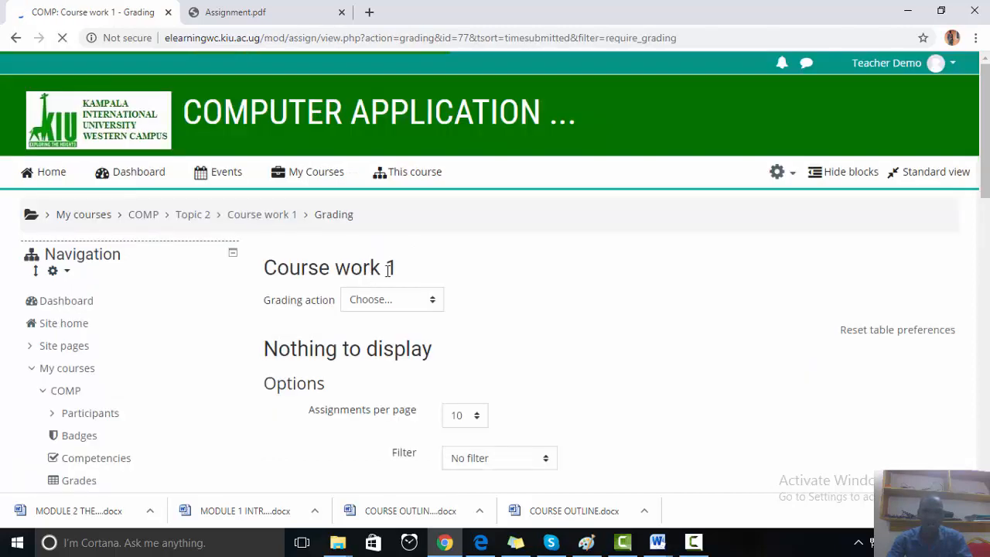
{"action": "scroll", "coordinate": [560, 410], "scroll_direction": "down", "scroll_amount": 3}
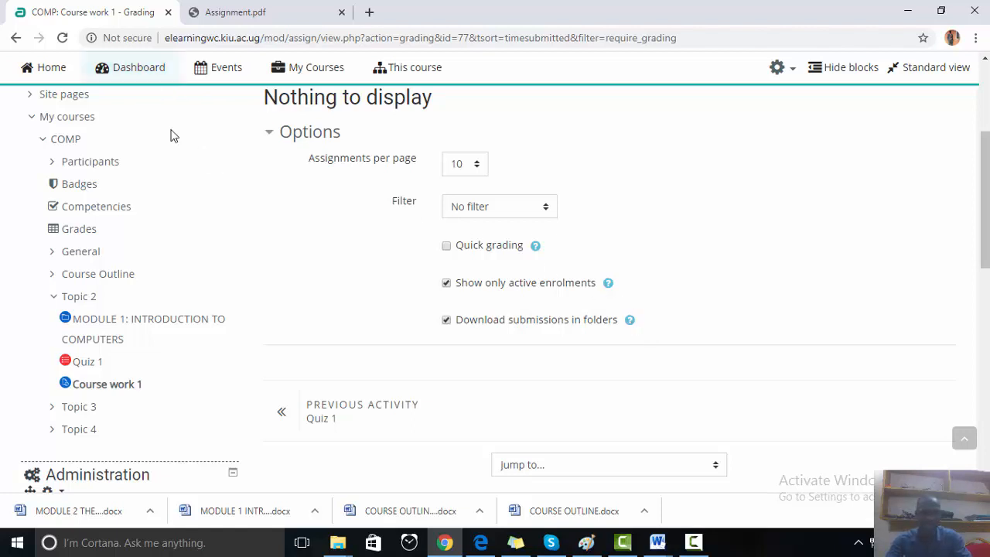
{"action": "left_click", "coordinate": [16, 37]}
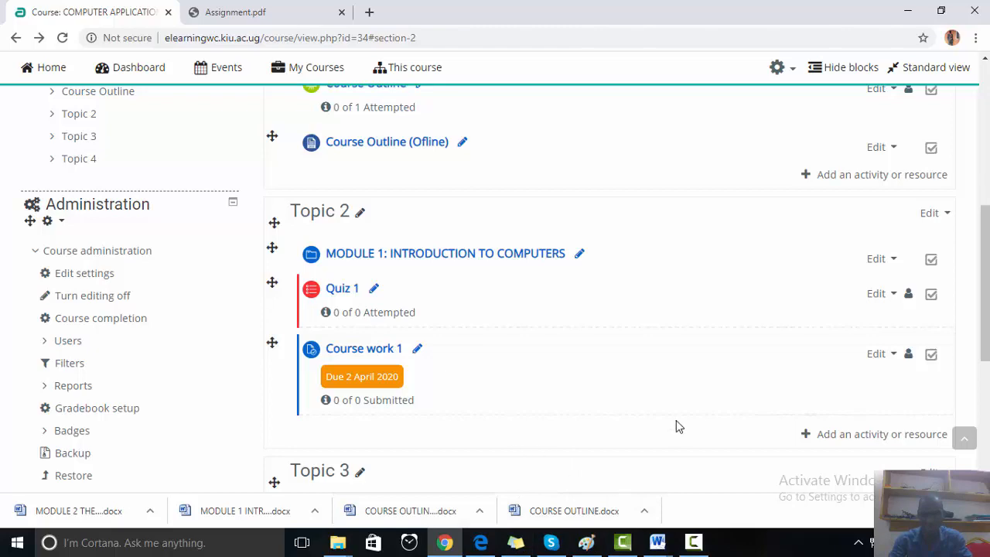
{"action": "scroll", "coordinate": [676, 420], "scroll_direction": "down", "scroll_amount": 5}
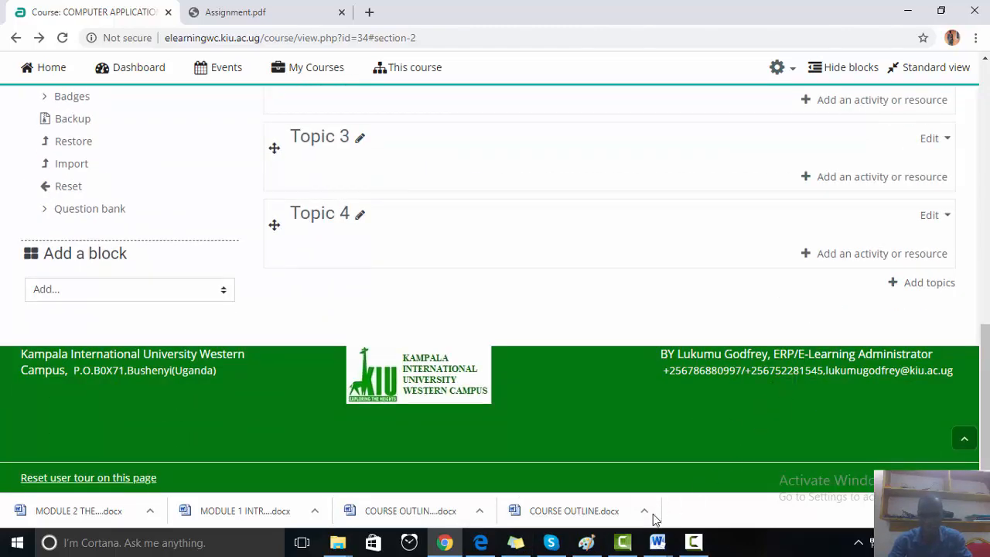
{"action": "left_click", "coordinate": [693, 542]}
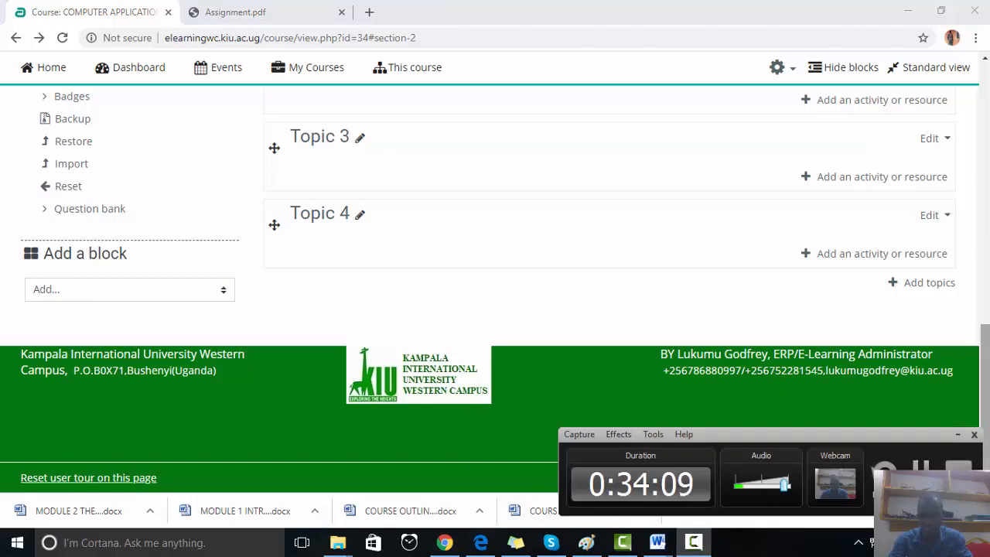